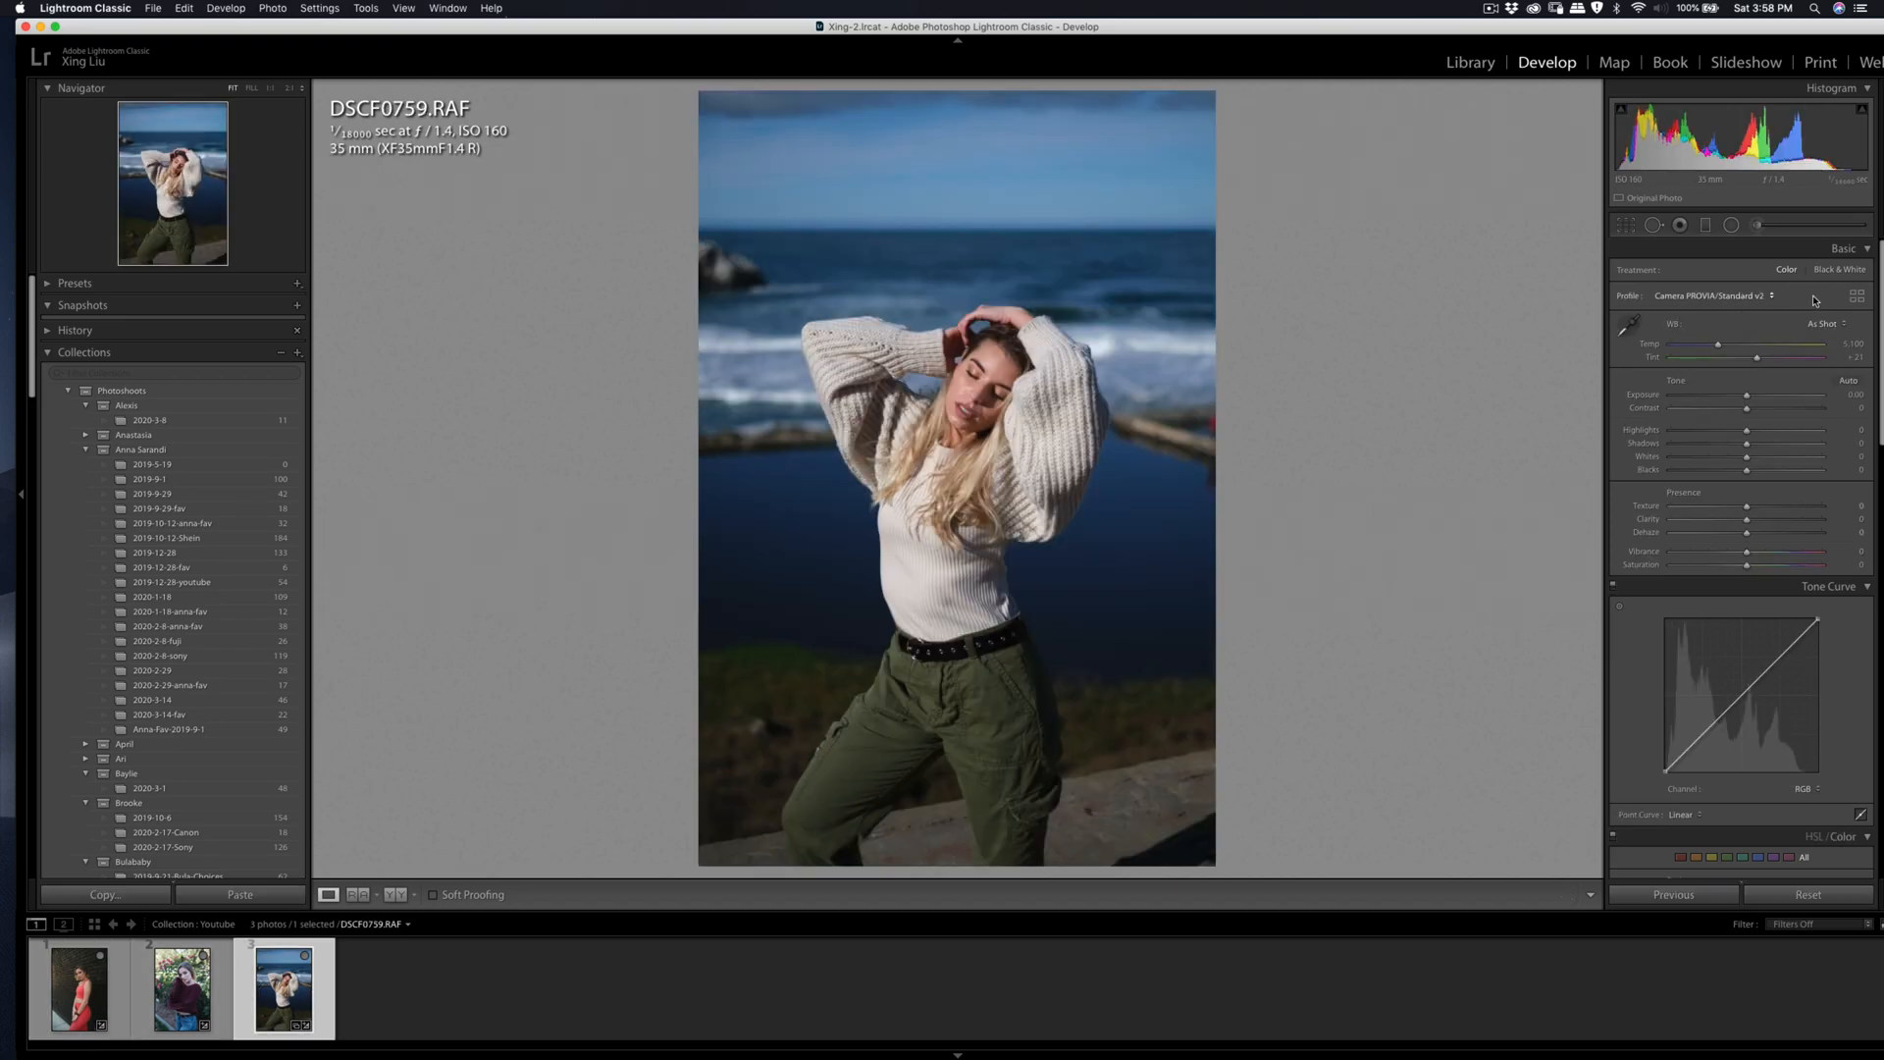
Step: Apply the Camera CLASSIC CHROME v2 profile and set exposure to −0.10, contrast to +20 and highlights to −24
left_click(1857, 295)
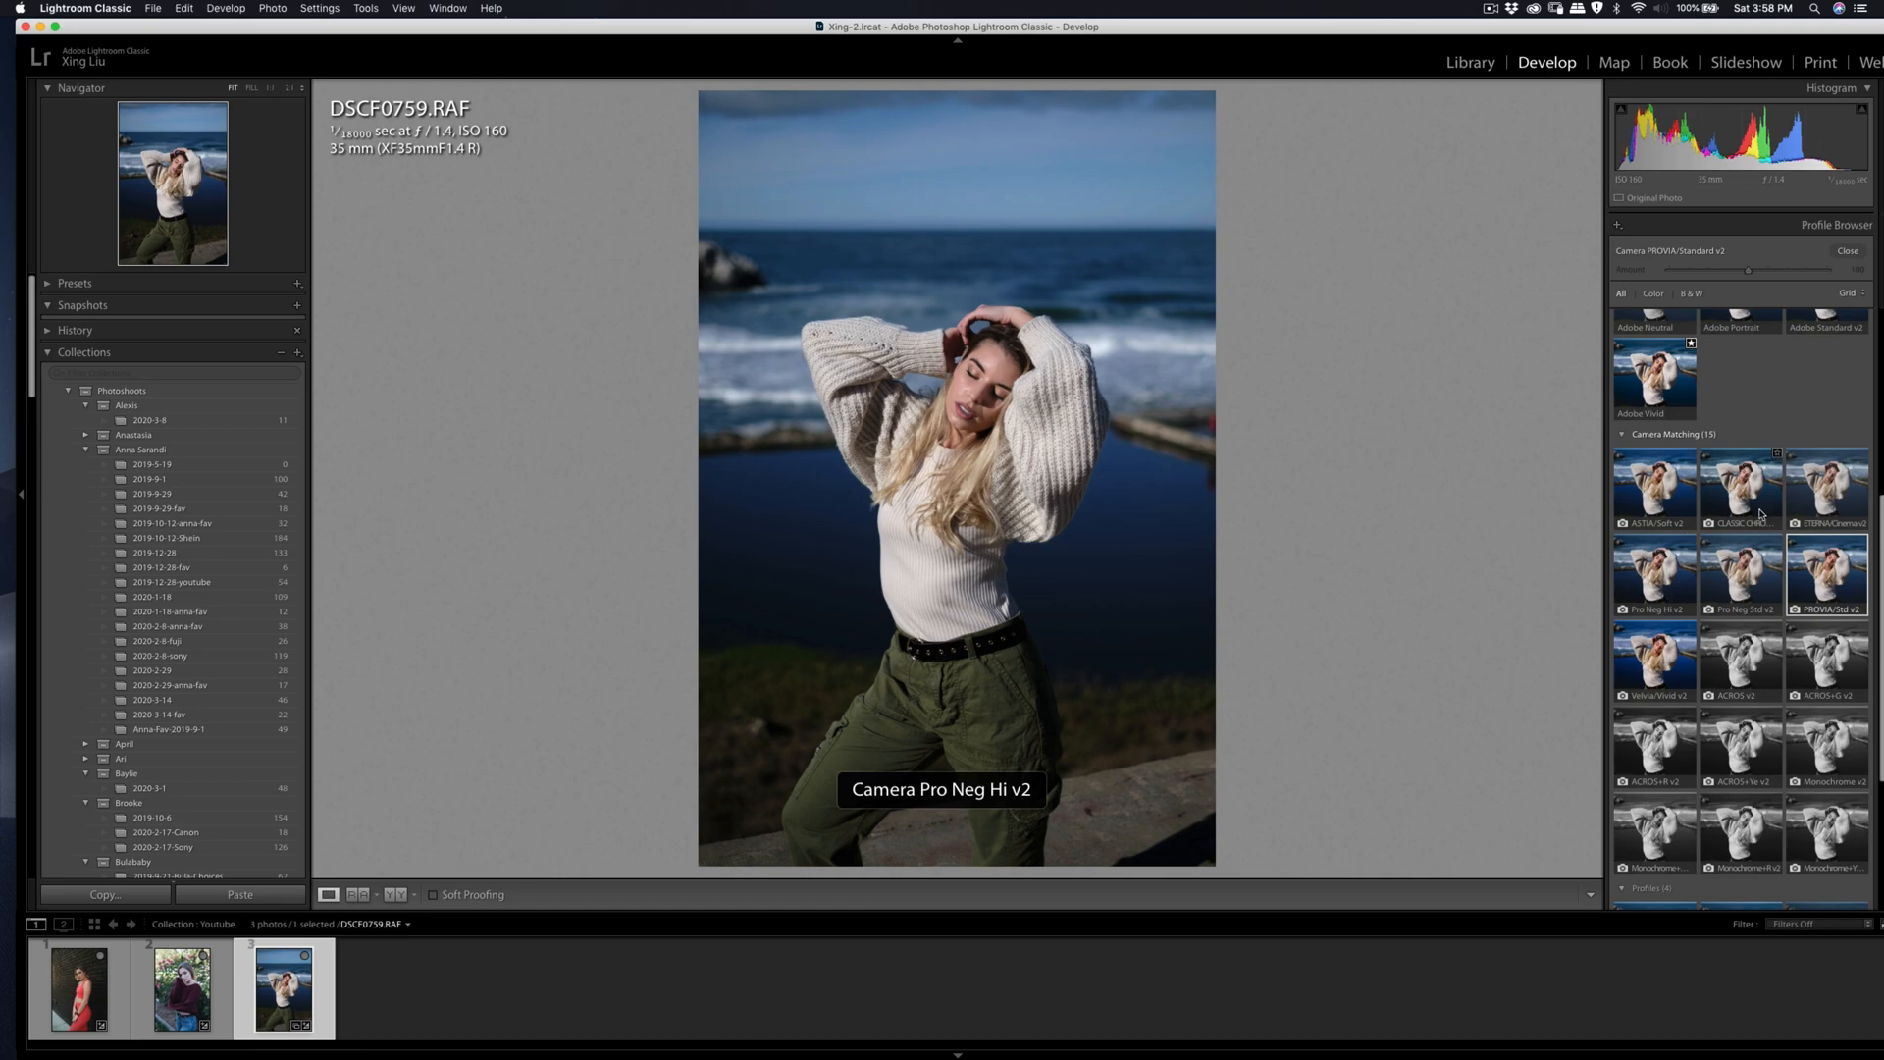
left_click(1725, 517)
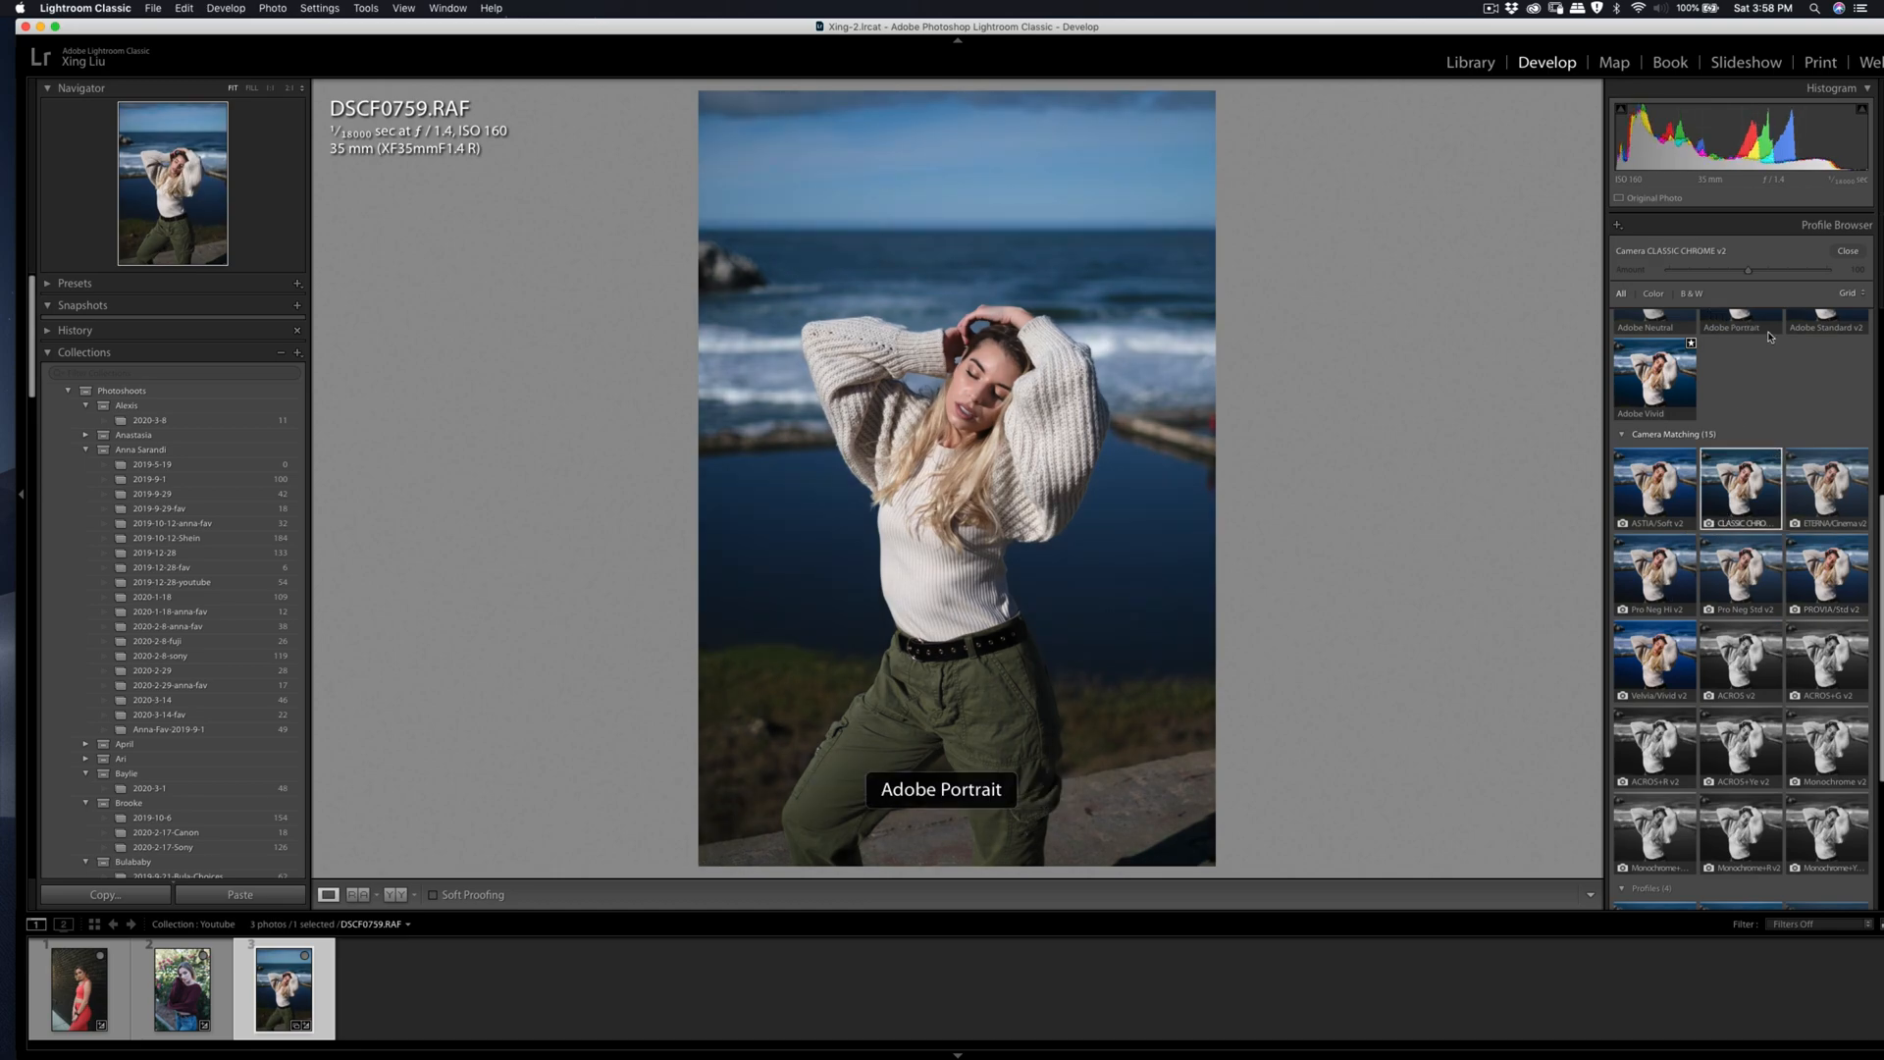
left_click(1847, 250)
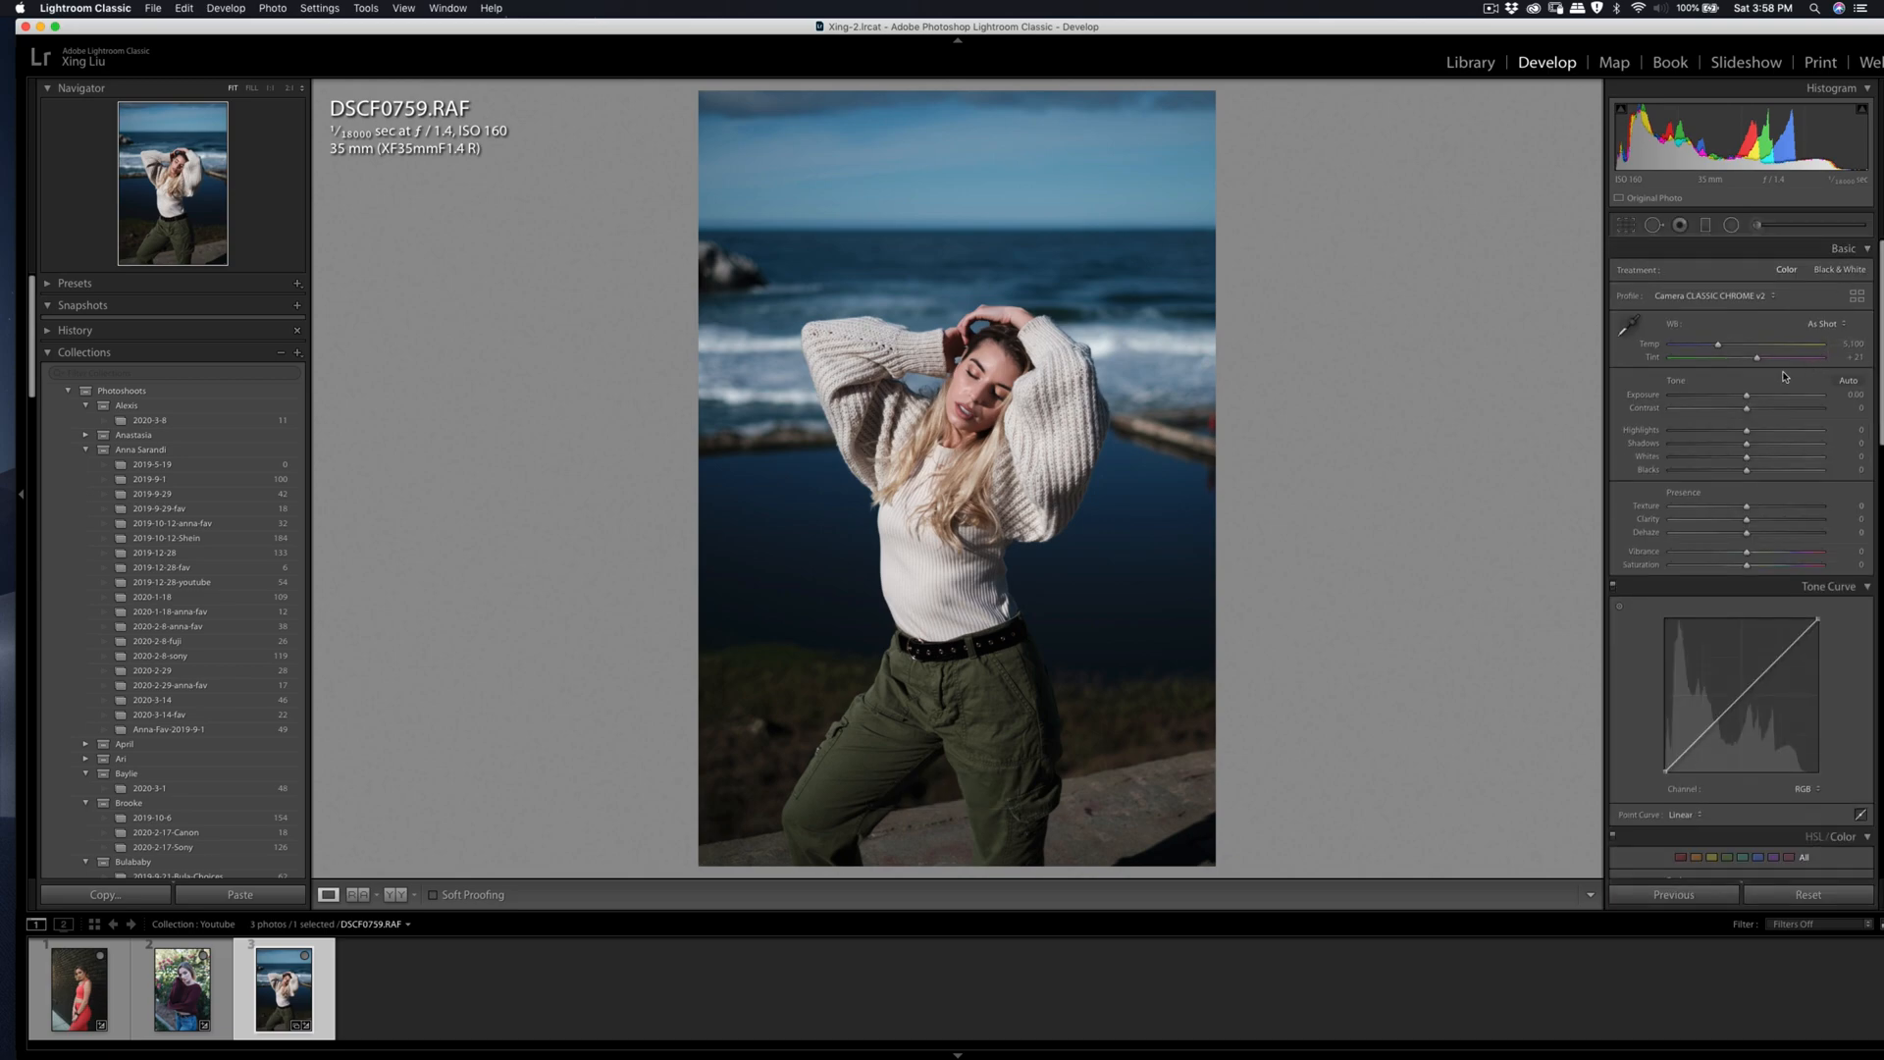
left_click_drag(1739, 440, 1745, 396)
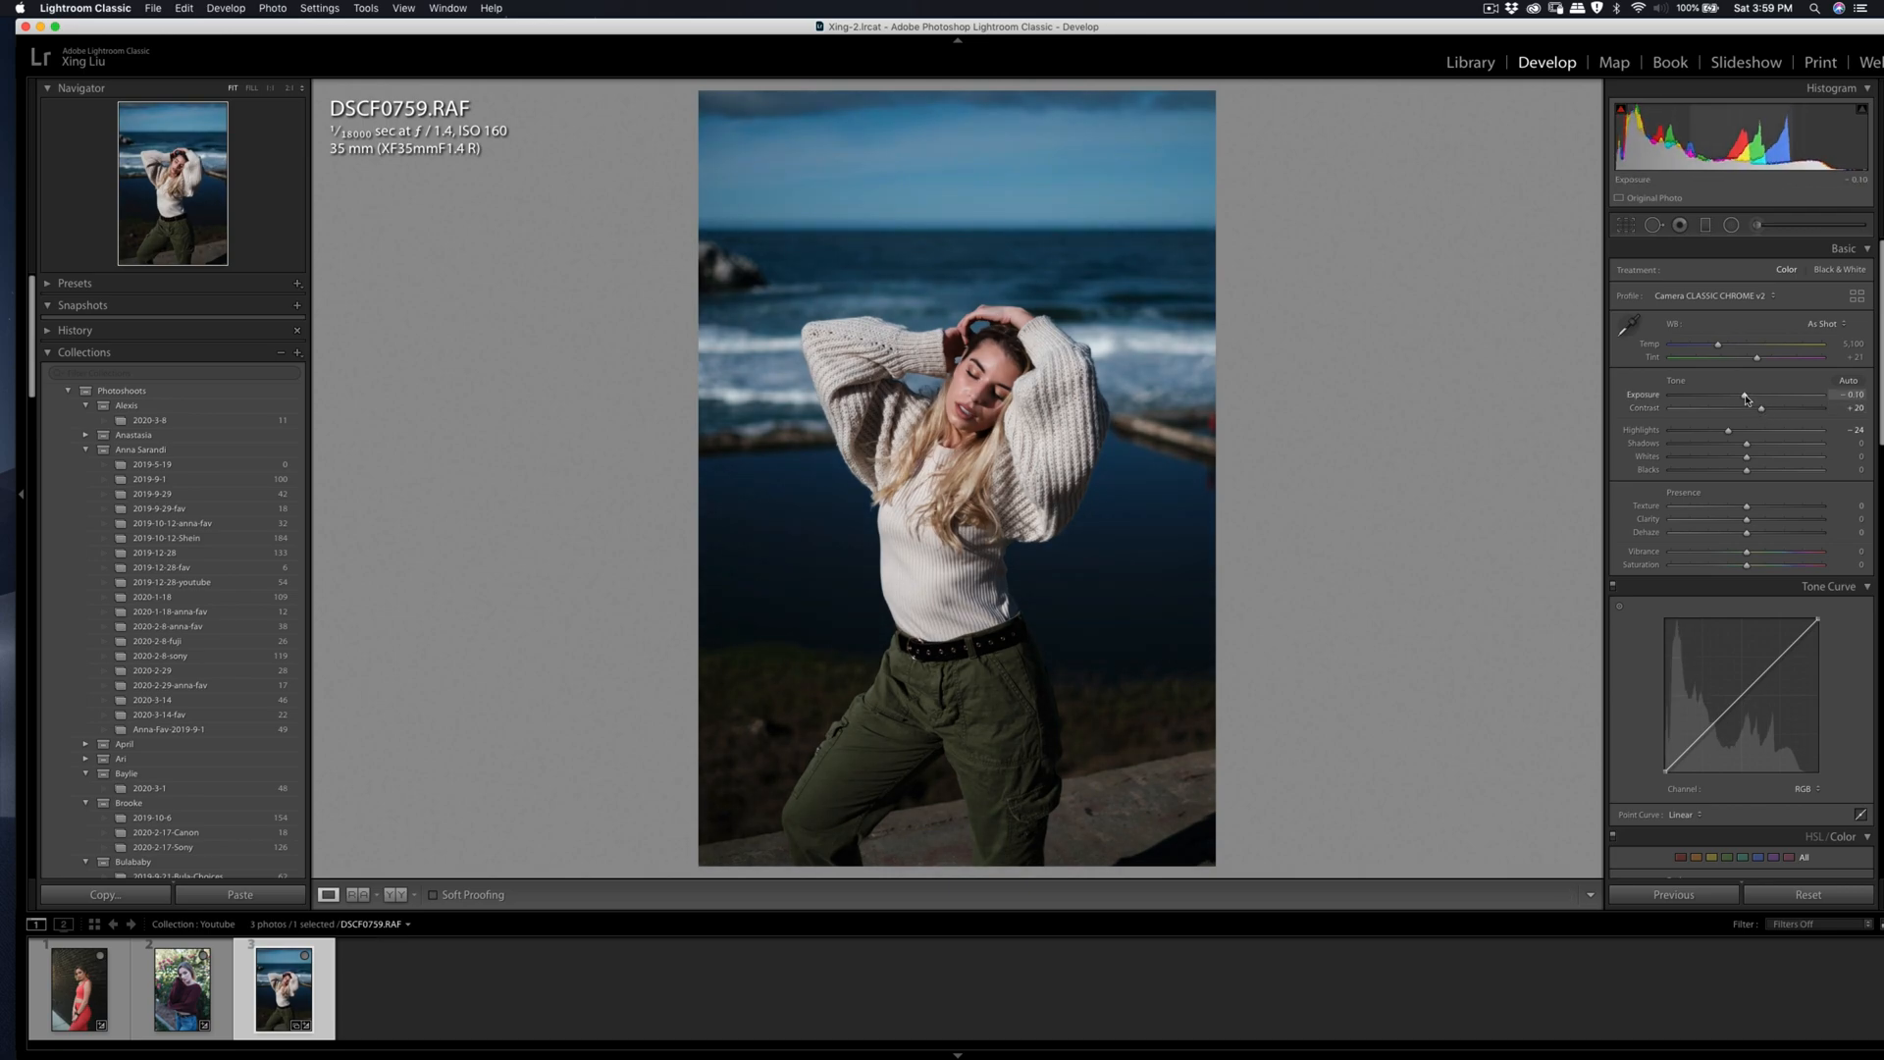
Step: Brush the Soften Skin (Lite) effect over the skin of the woman's face at size 4.0 with Auto Mask on
left_click(976, 372)
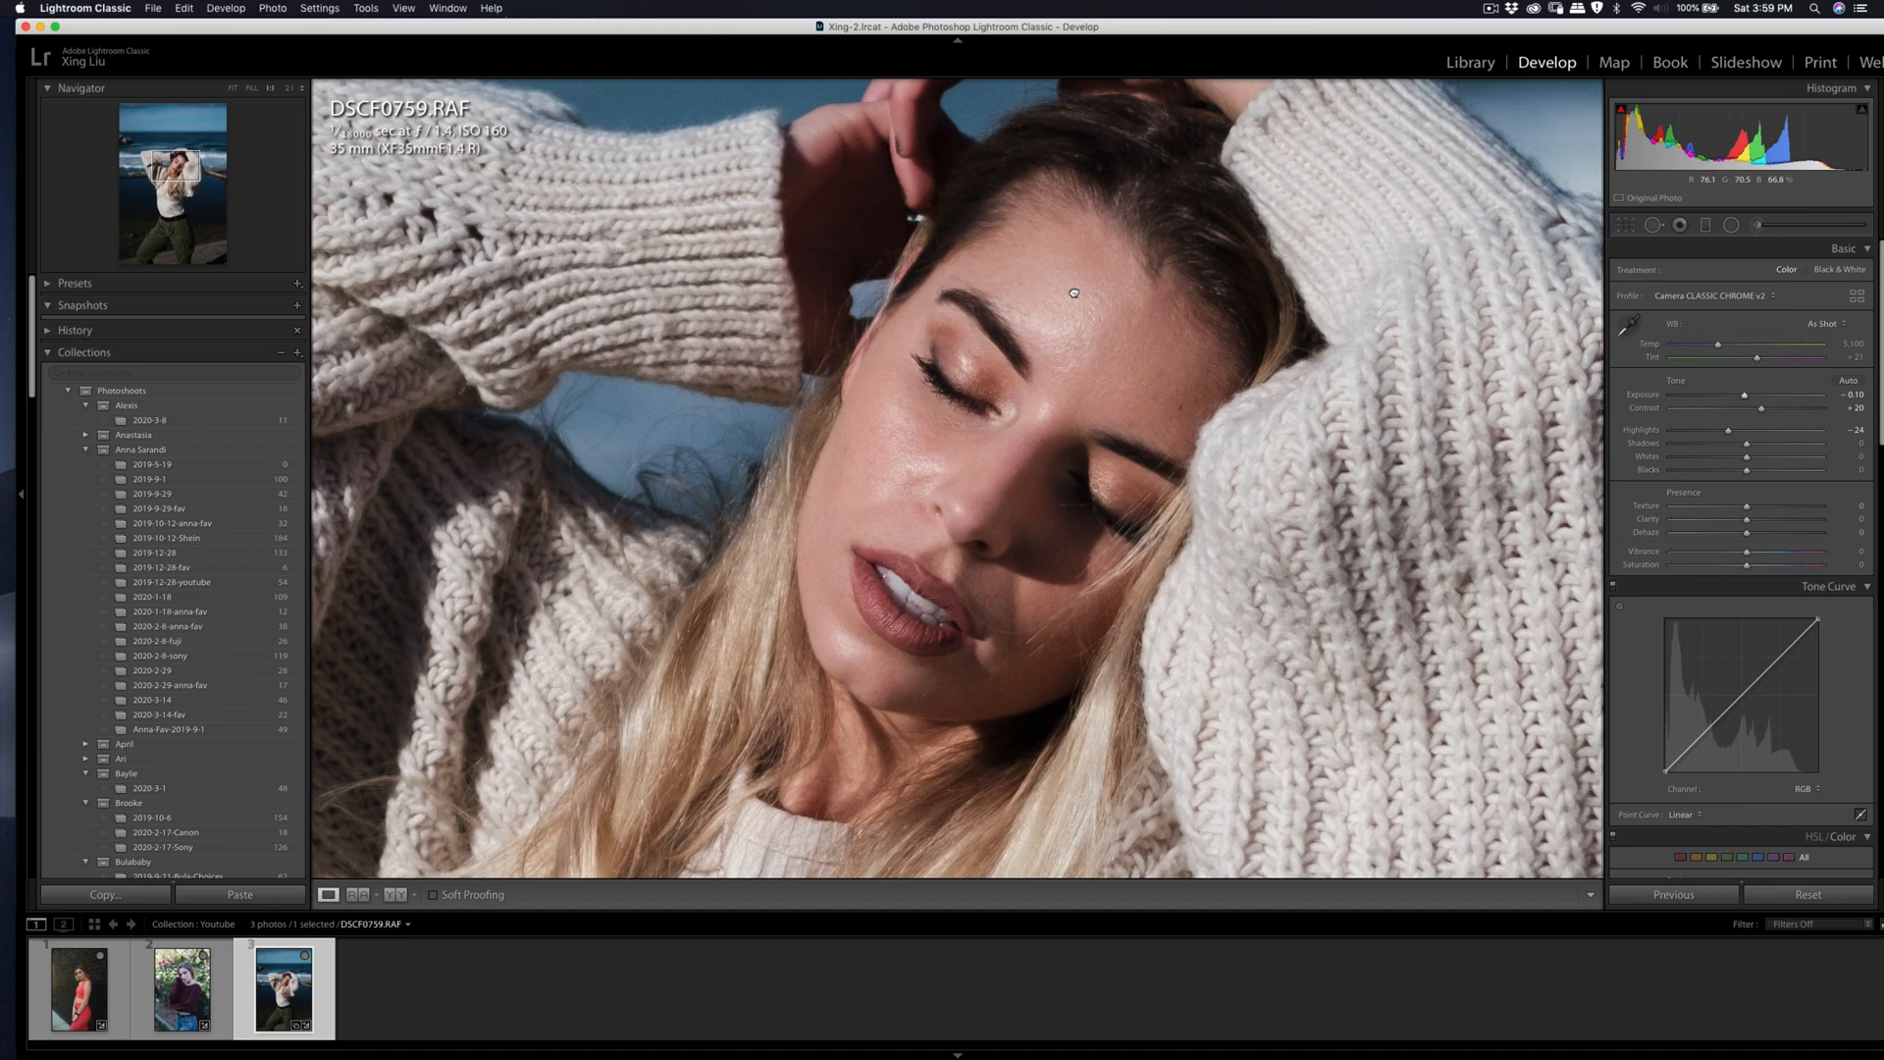
left_click_drag(1022, 384, 1087, 325)
left_click(1758, 227)
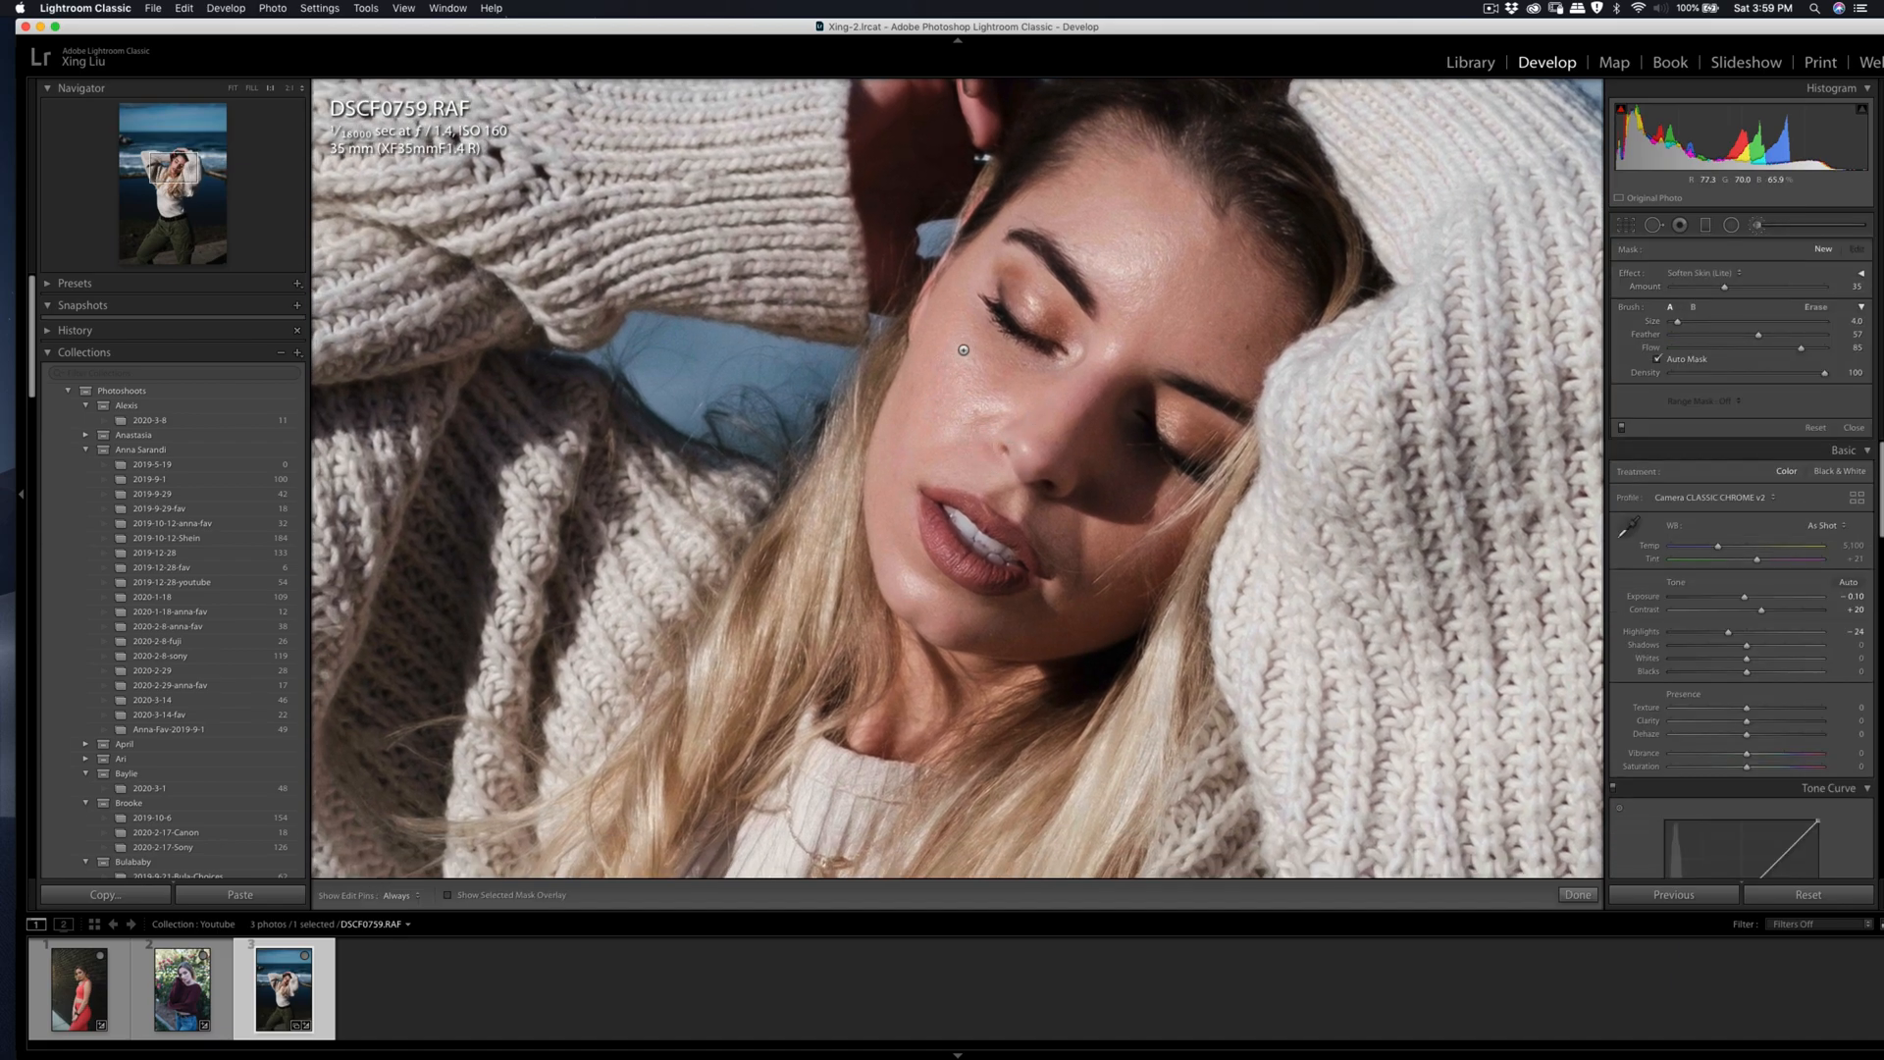
left_click_drag(968, 365, 967, 367)
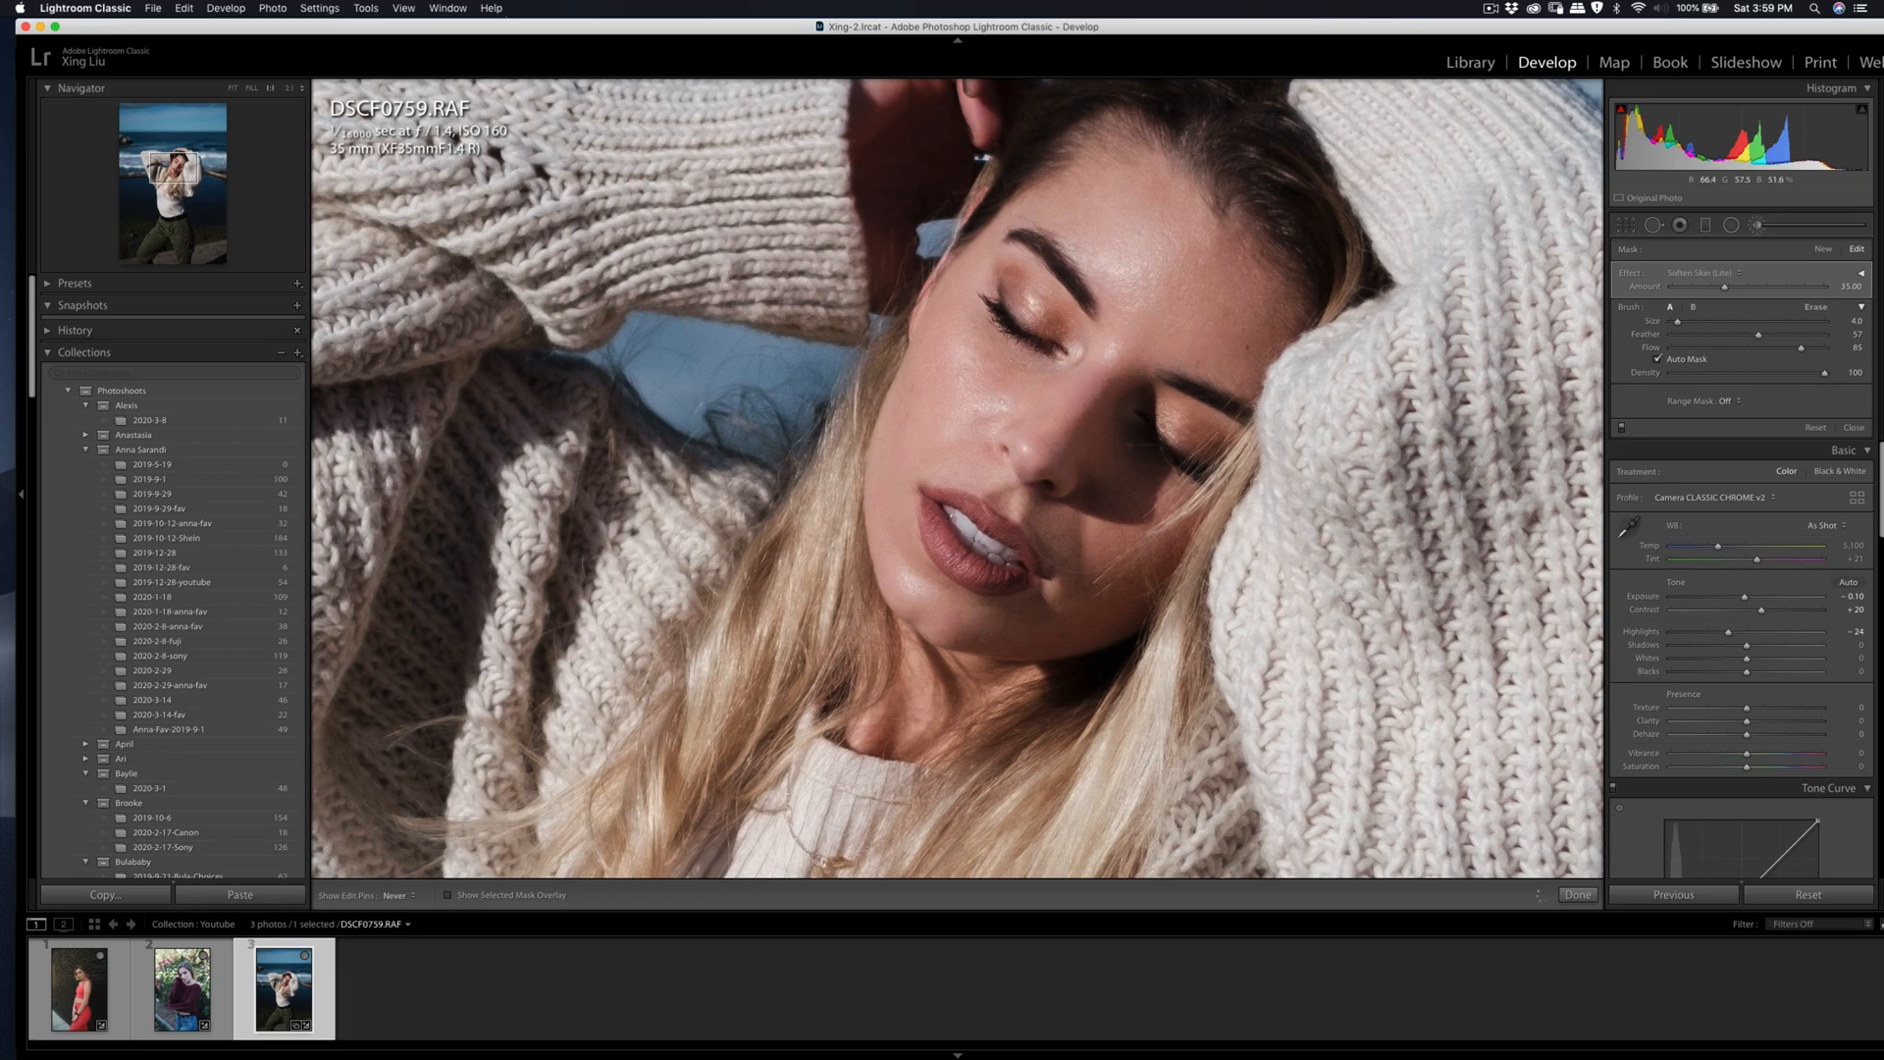
key("q")
key("q")
left_click(1103, 384)
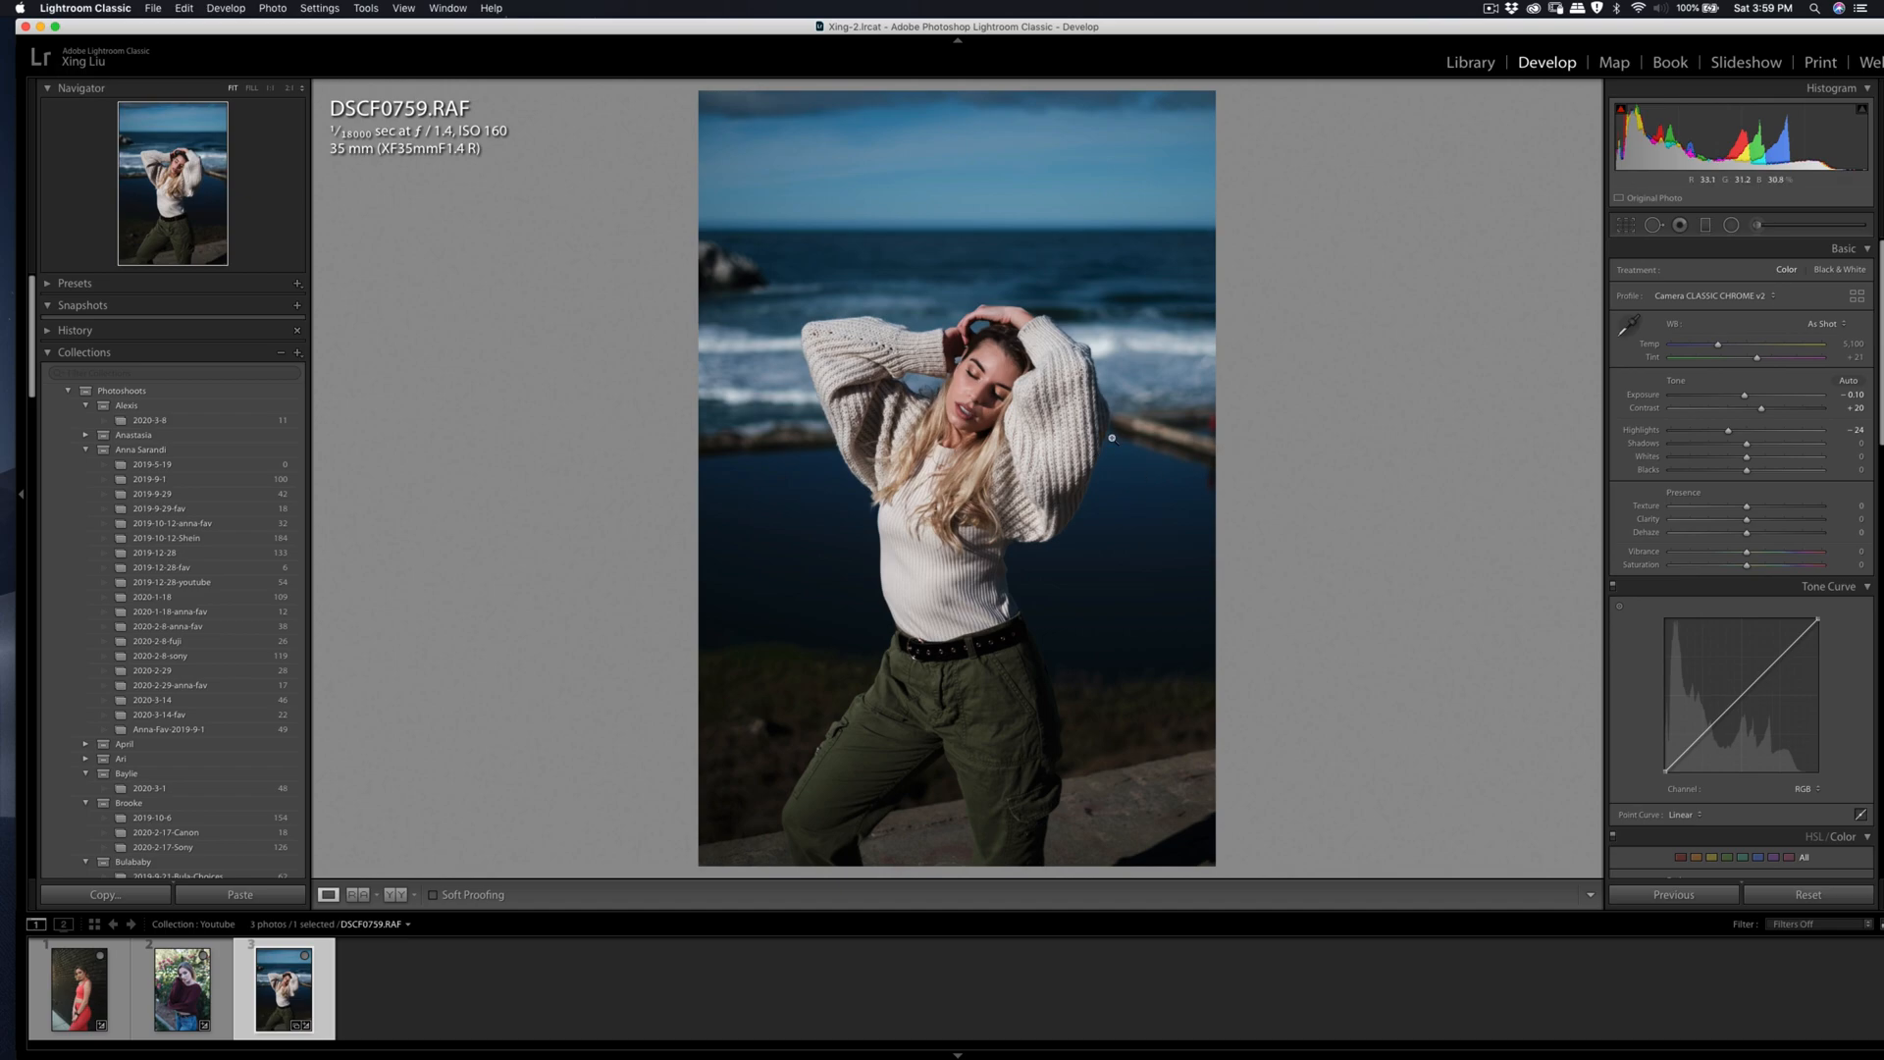
Step: Set contrast to +32, exposure to −0.25, yellow saturation to −17 and blue saturation to about −13
left_click_drag(1761, 409, 1771, 413)
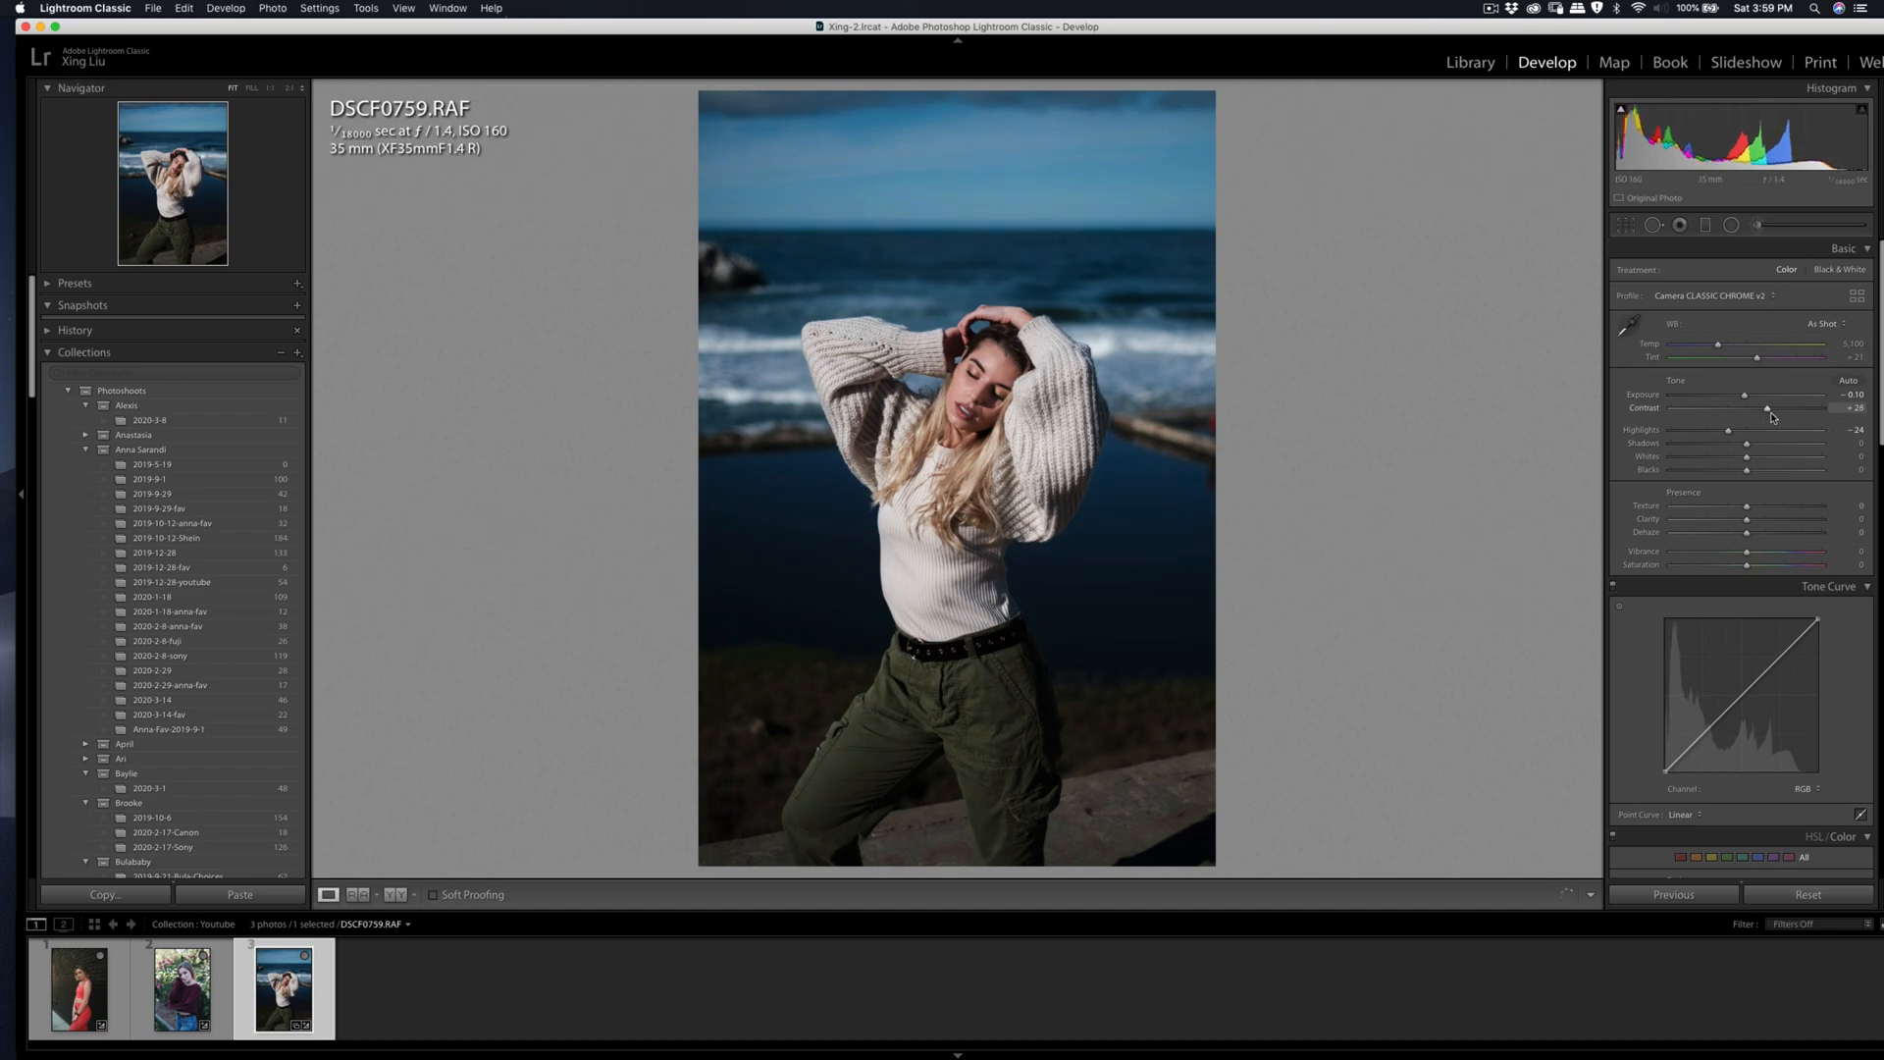
scroll(1757, 490, "down", 5)
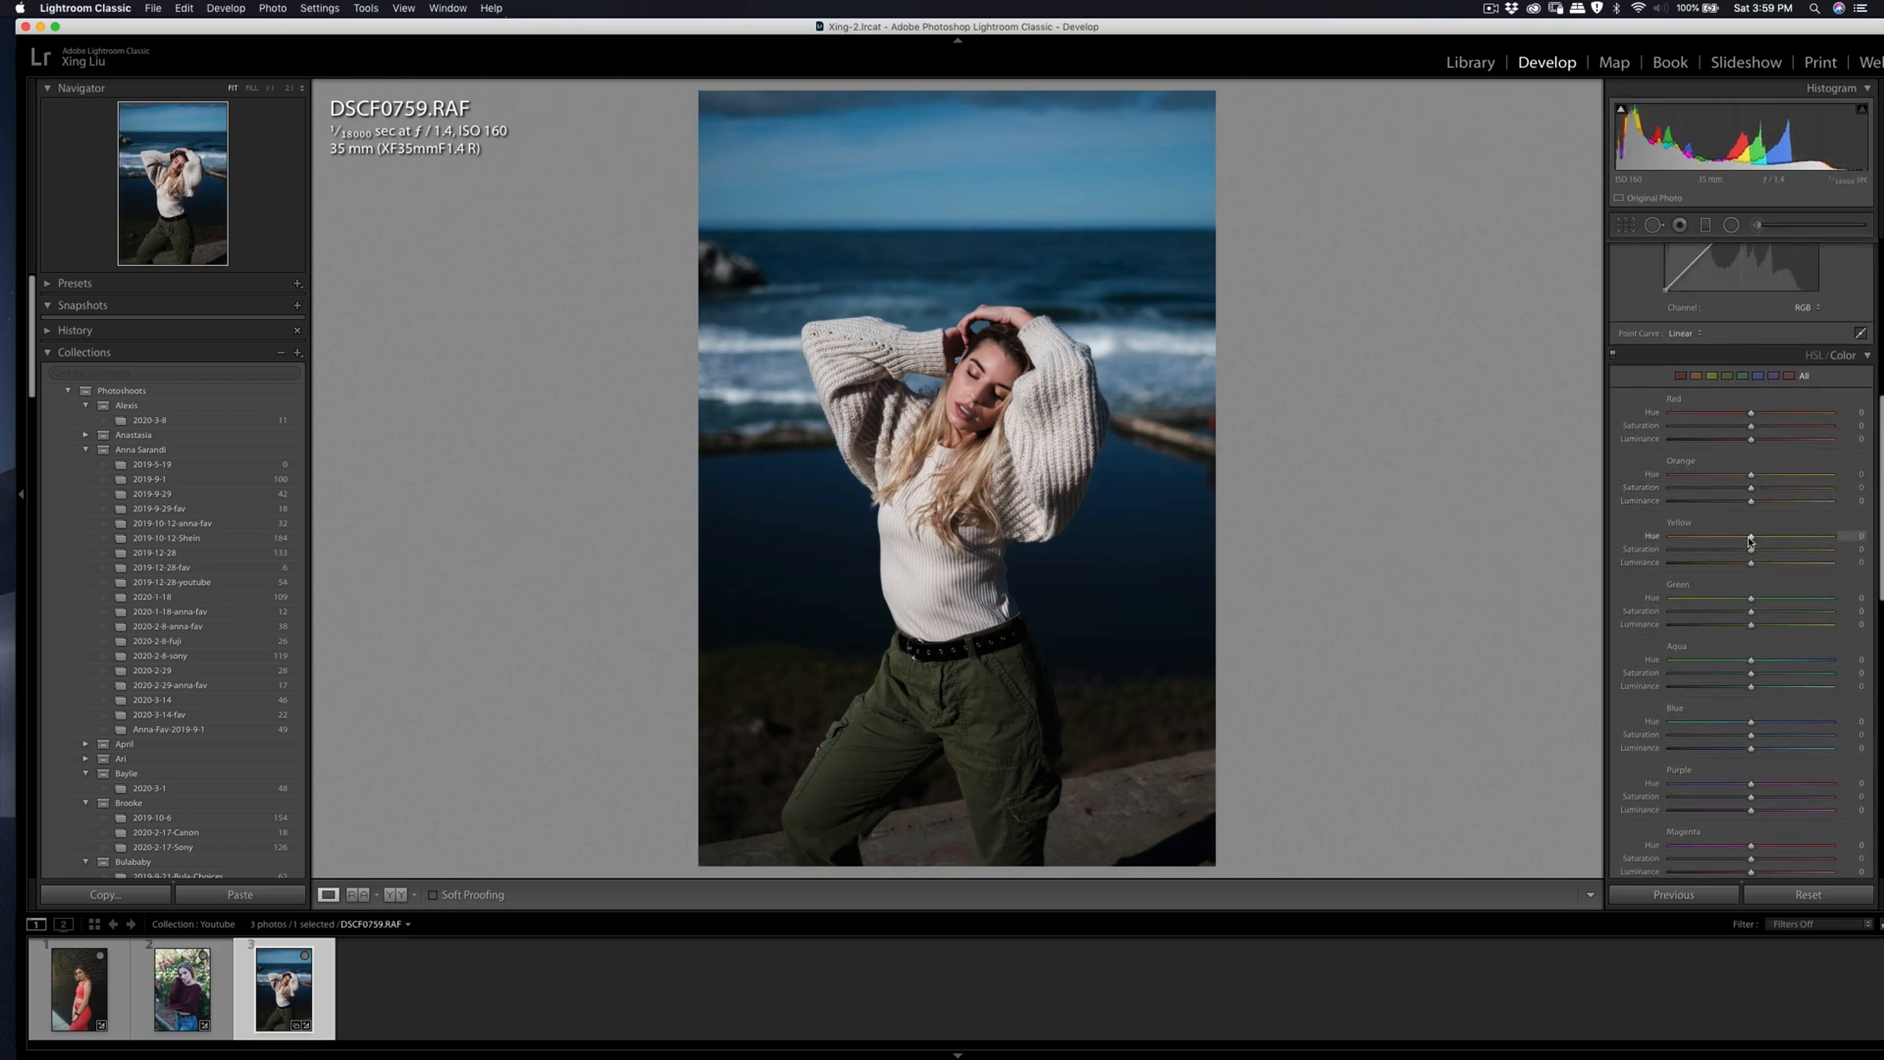
mouse_move(1730, 552)
left_mouse_down()
mouse_move(1710, 551)
mouse_move(1737, 550)
left_mouse_up()
mouse_move(1752, 735)
left_mouse_down()
mouse_move(1718, 743)
mouse_move(1744, 746)
left_mouse_up()
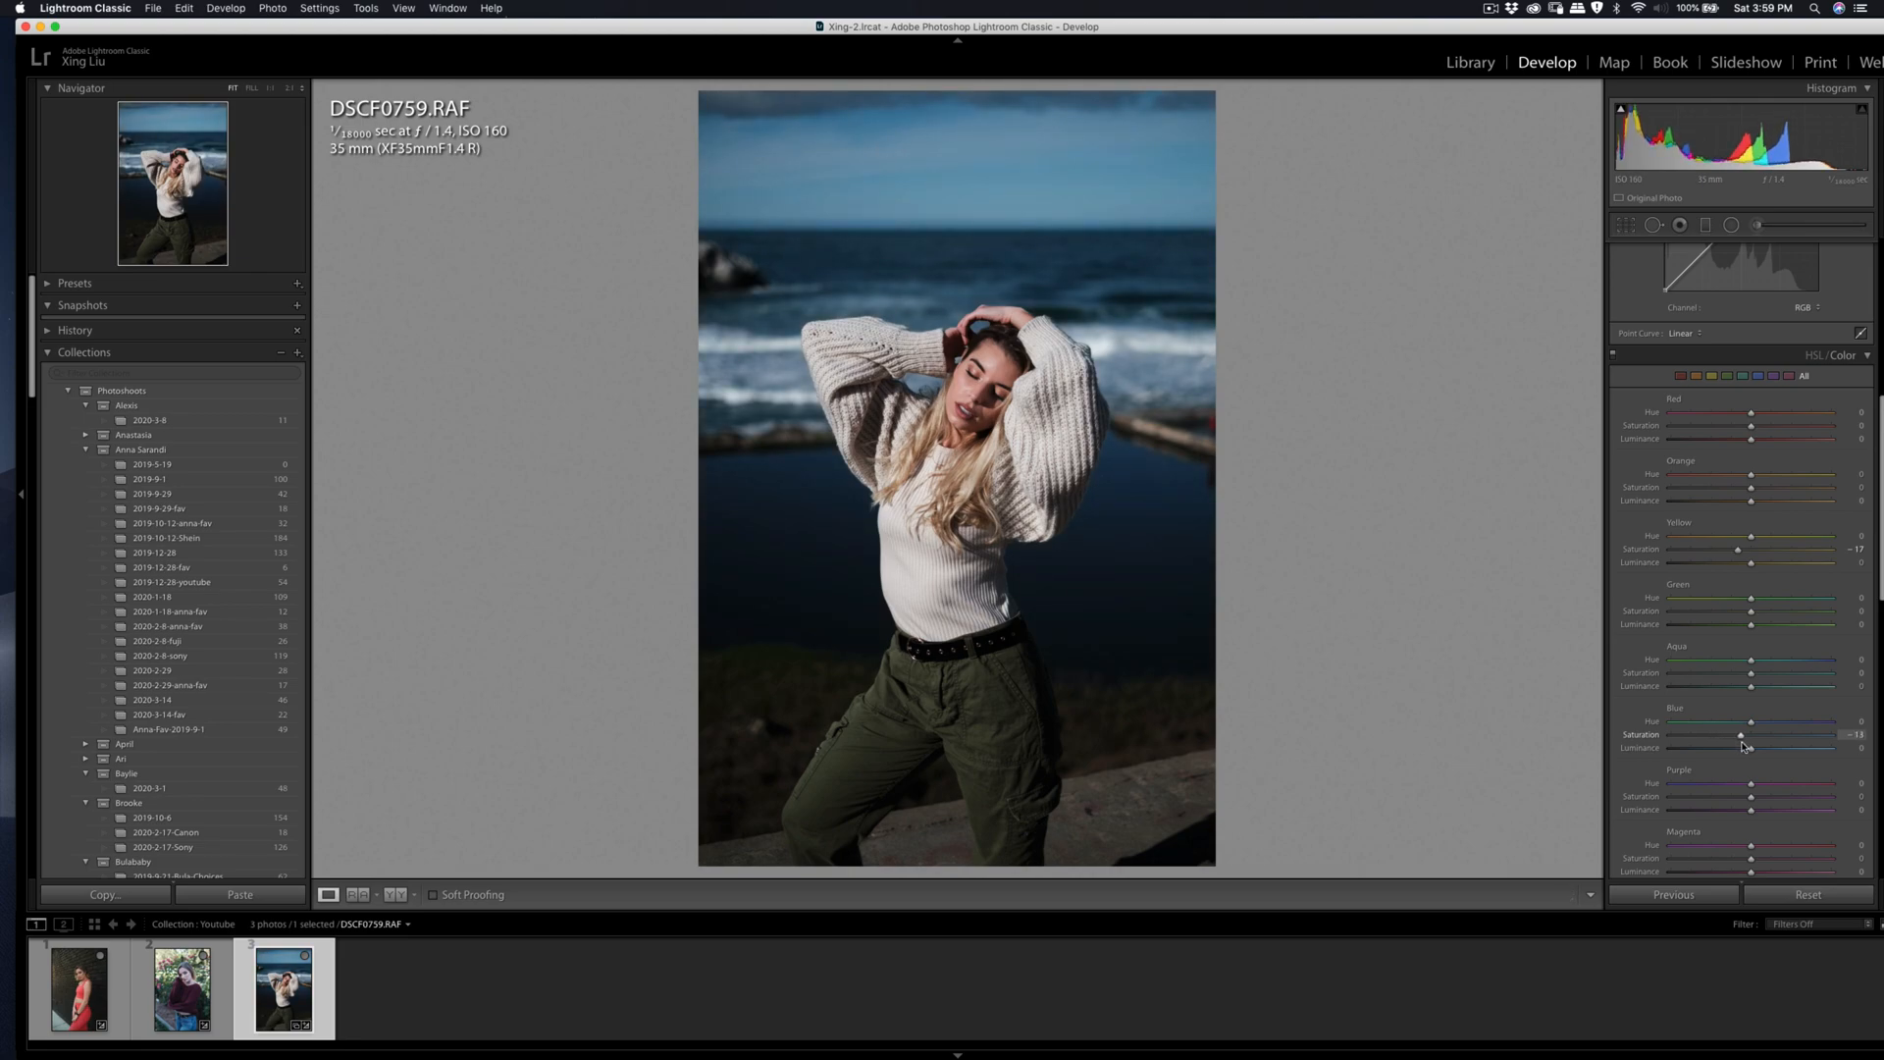
scroll(1762, 491, "up", 10)
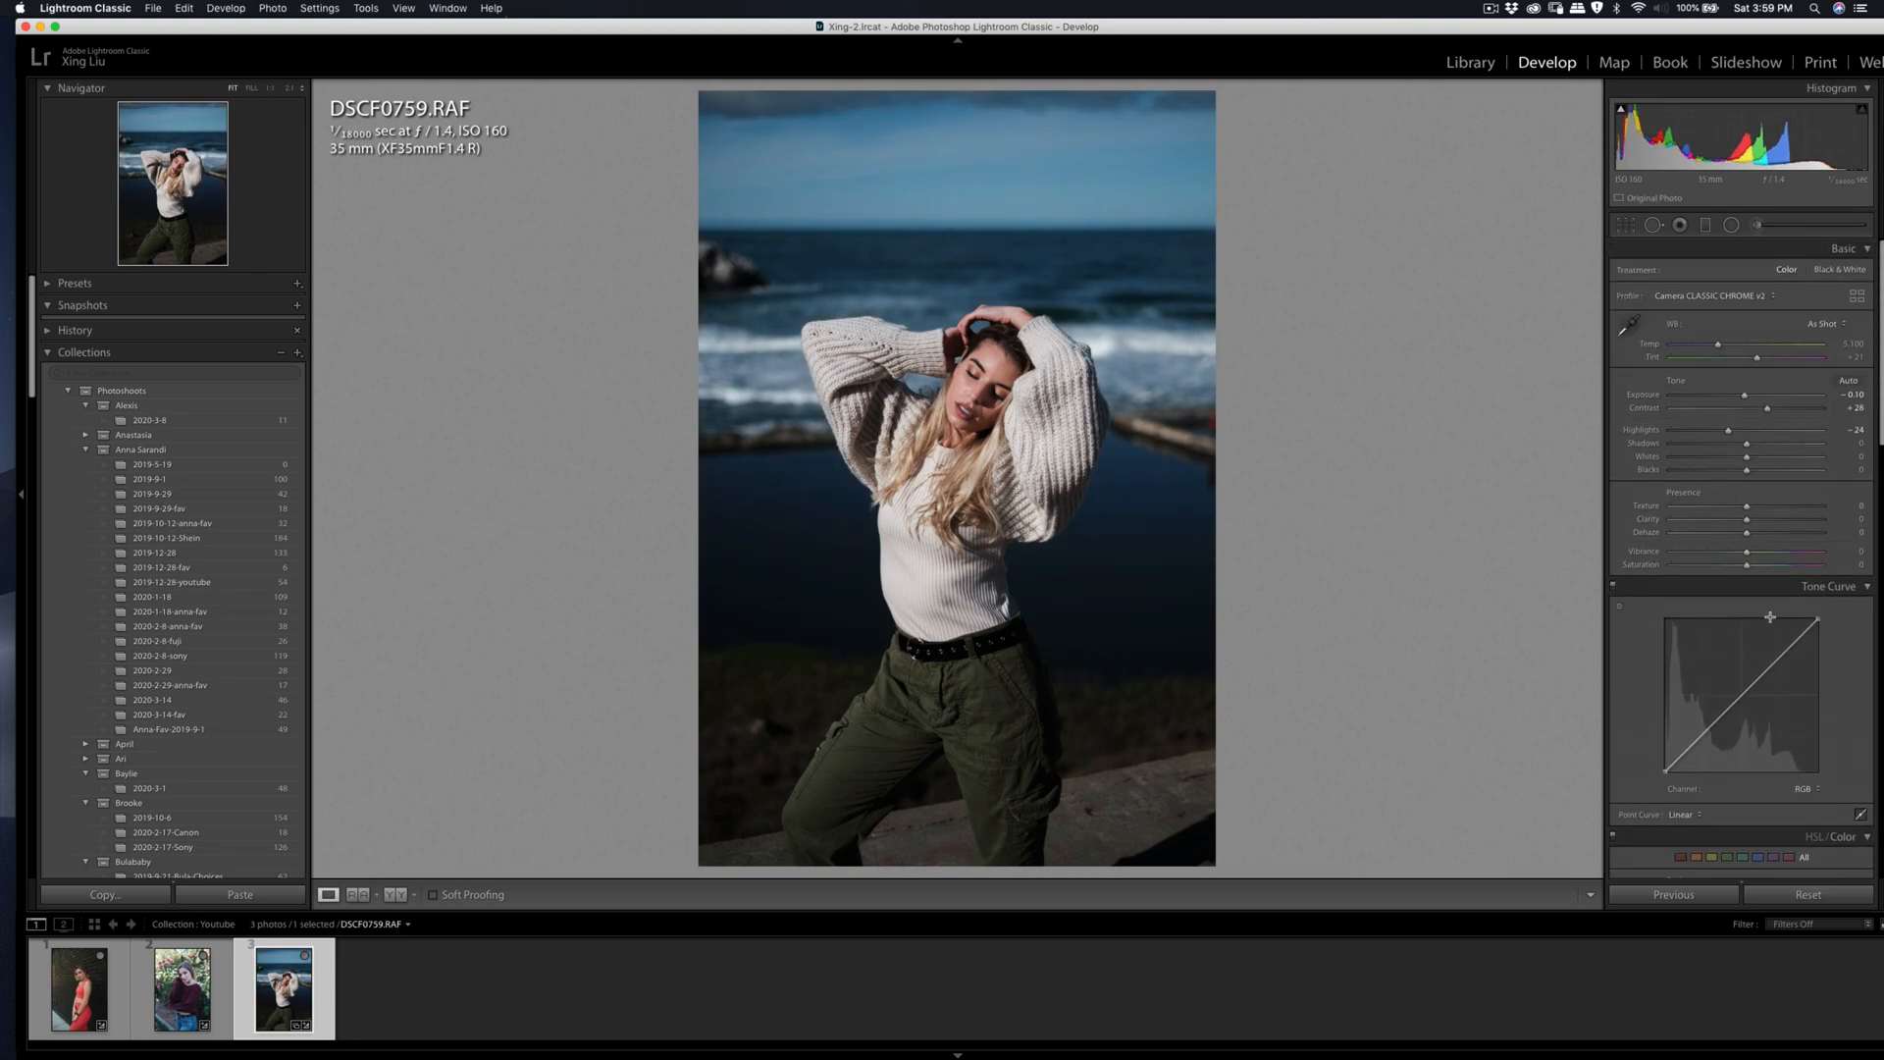
left_click_drag(1774, 415, 1745, 398)
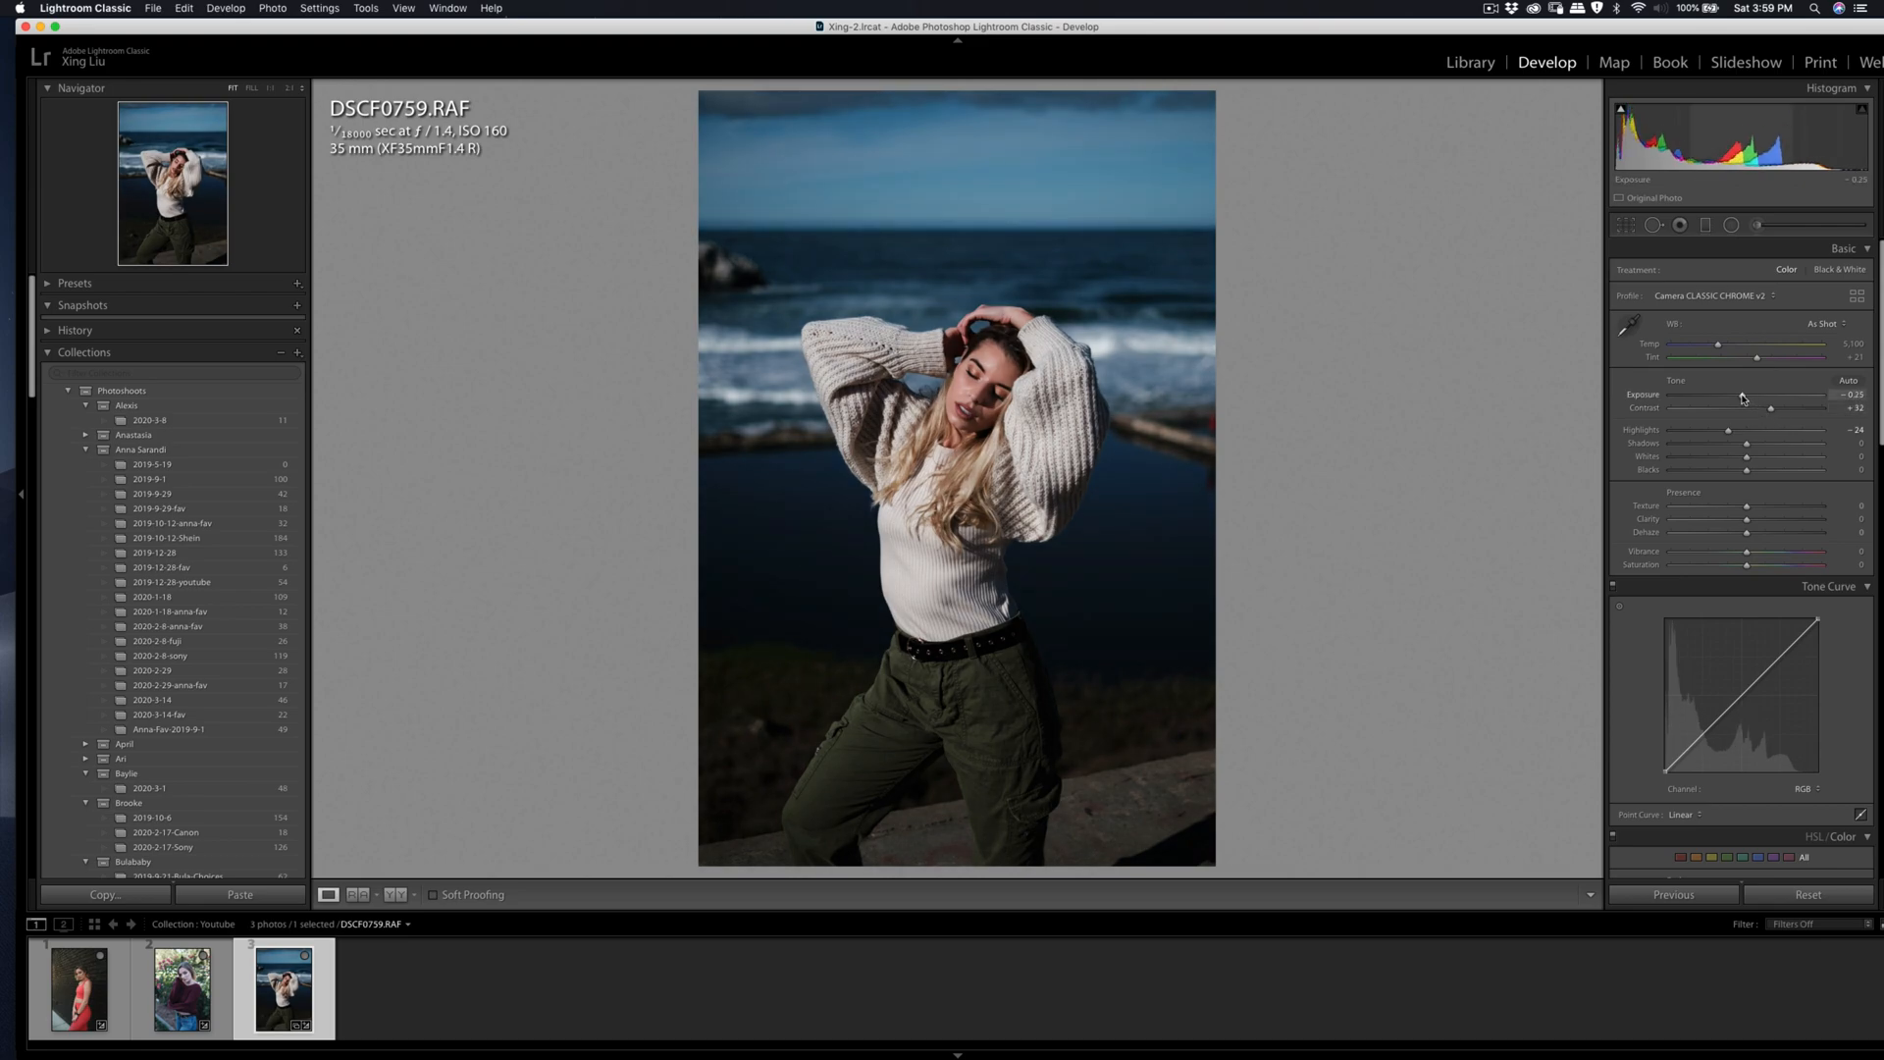
Step: Crop the photo to a 4 x 5 / 8 x 10 aspect around the woman, straightening it by an angle of −0.40
left_click(1626, 228)
left_click(1817, 275)
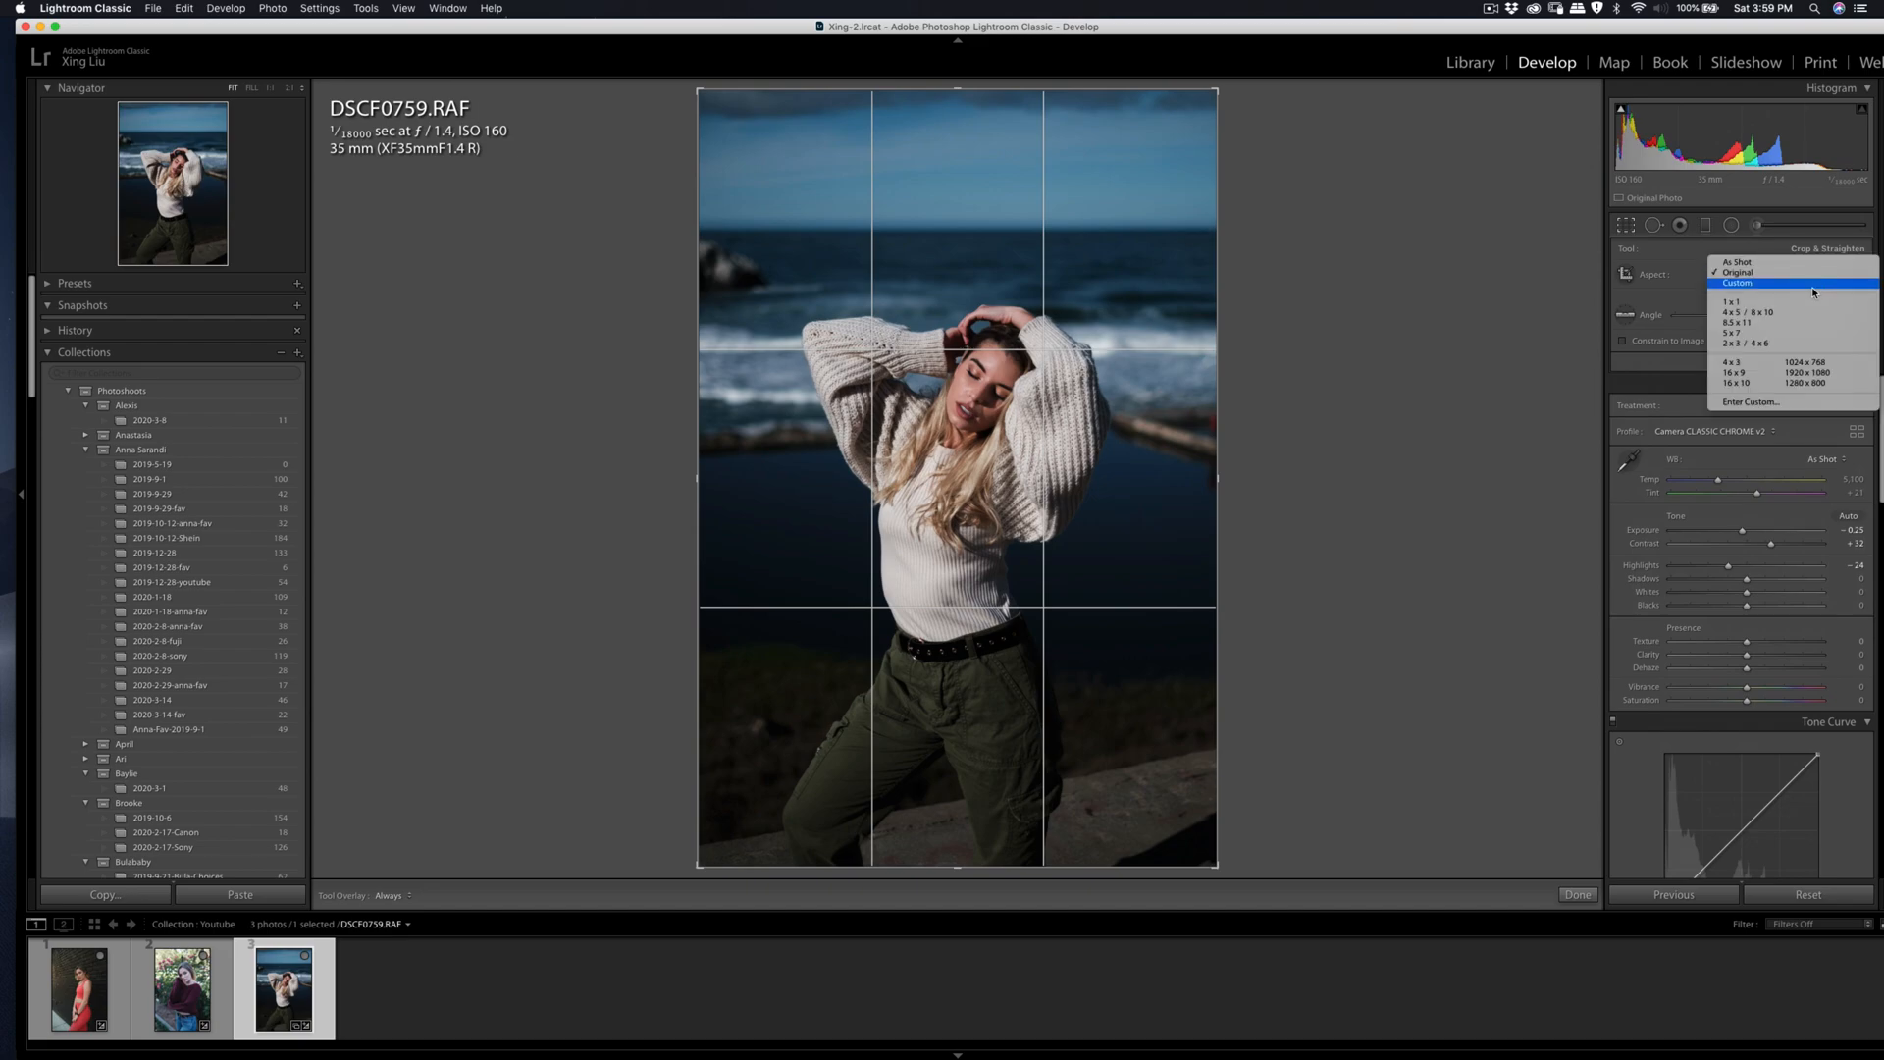
left_click(1757, 306)
mouse_move(1241, 324)
left_mouse_down()
mouse_move(1256, 295)
mouse_move(1266, 306)
left_mouse_up()
left_click_drag(1351, 237, 1354, 239)
left_click_drag(1225, 187, 1202, 192)
left_click_drag(1152, 263, 1129, 251)
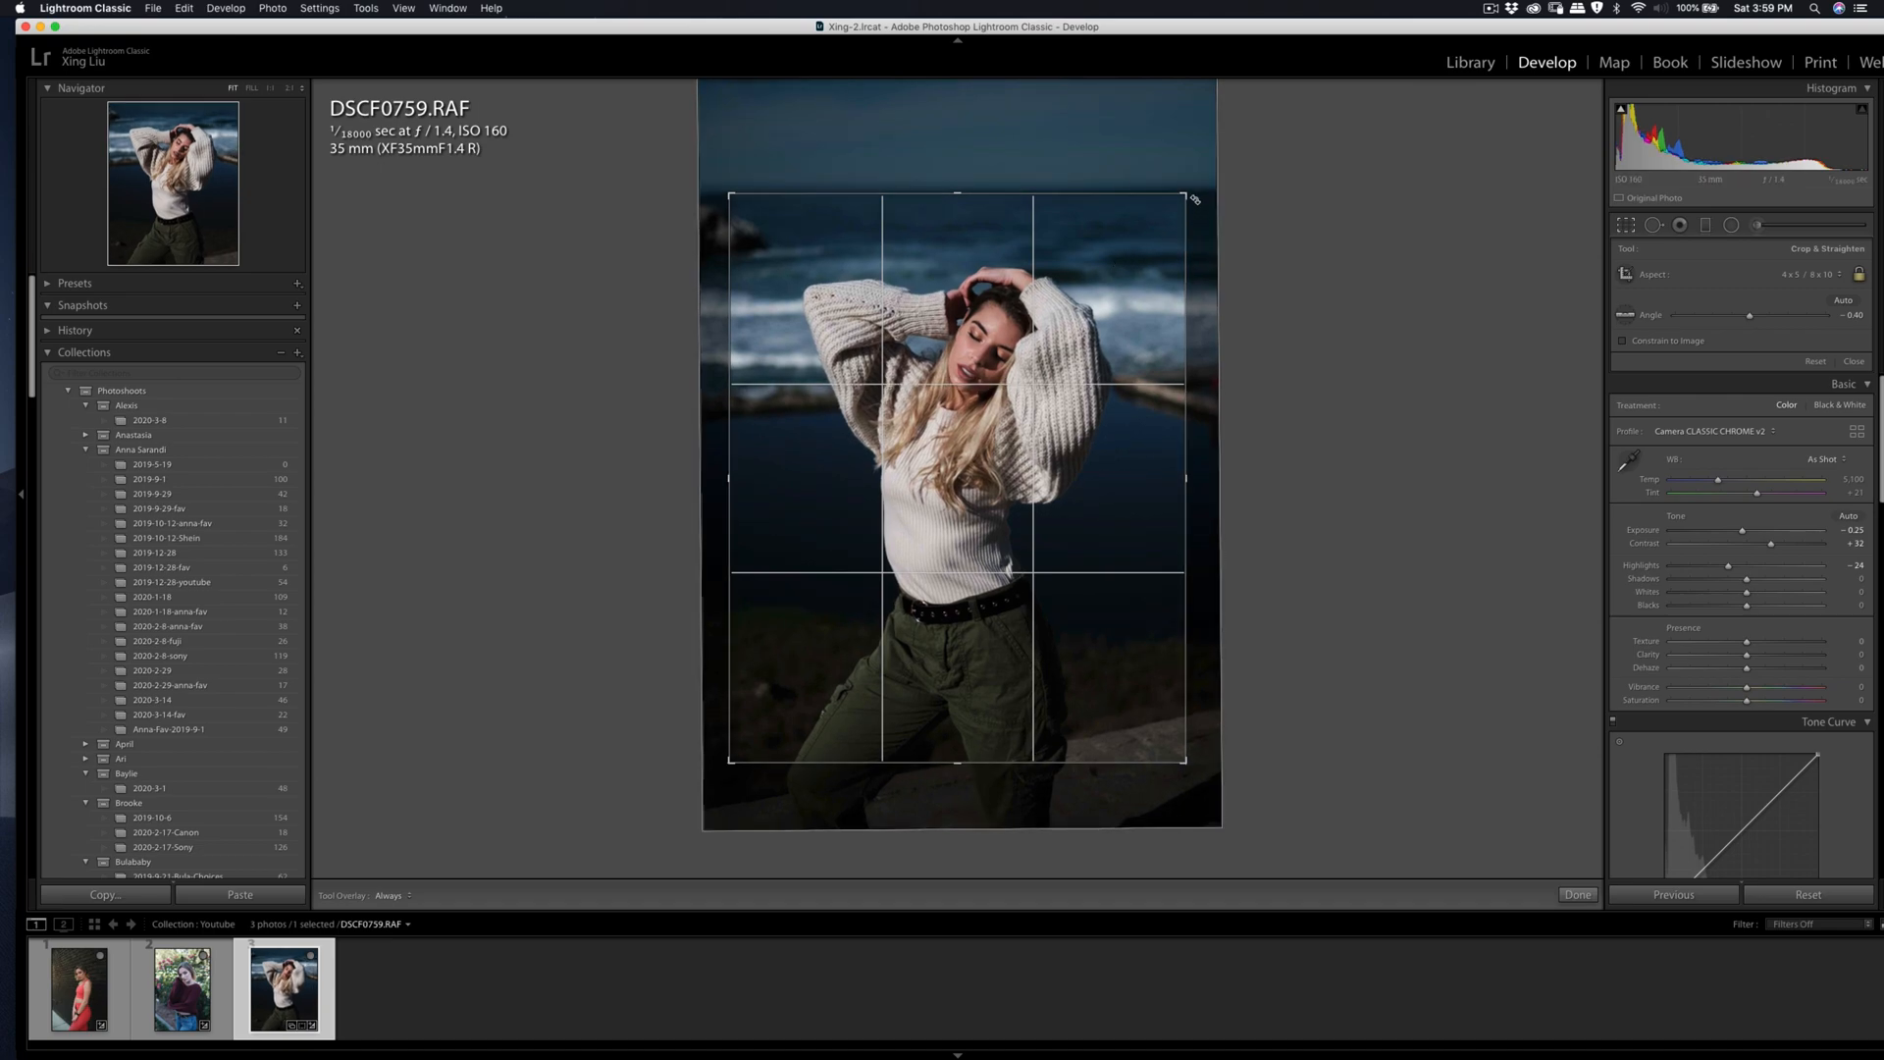
left_click_drag(1186, 194, 1182, 199)
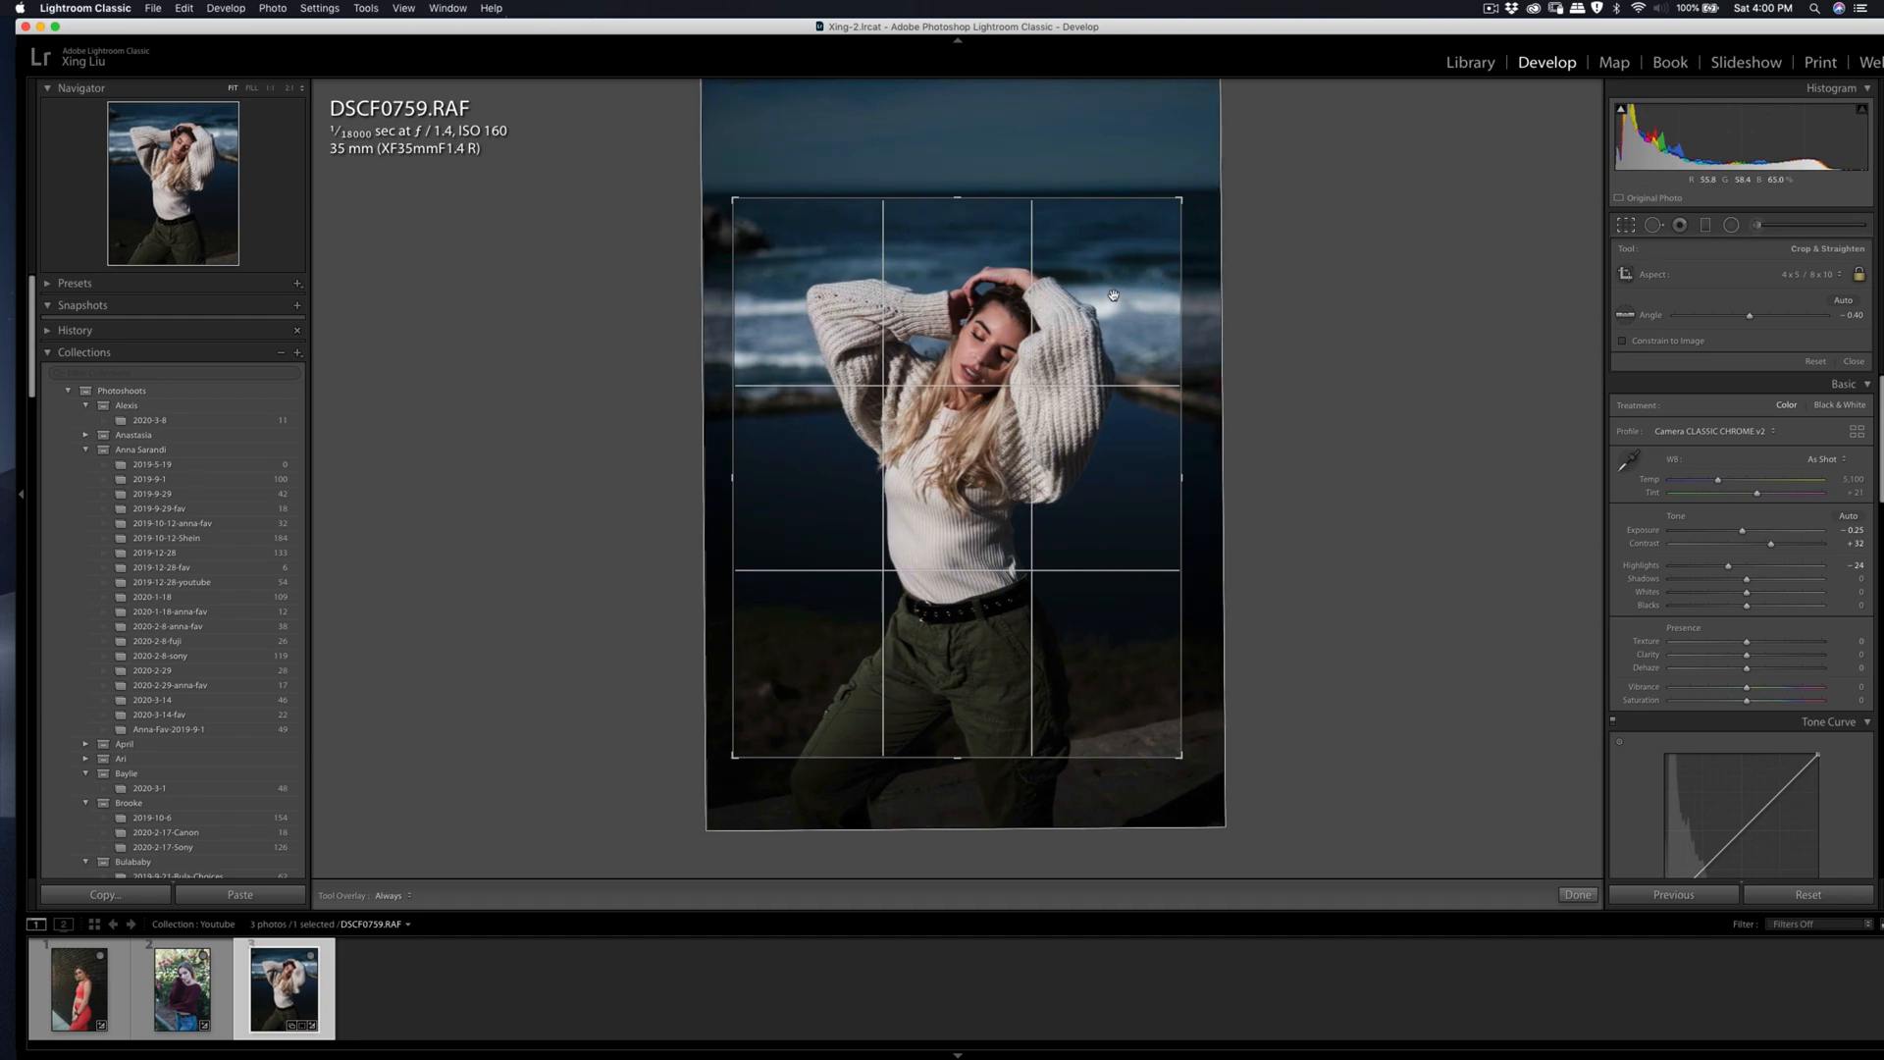
key("Return")
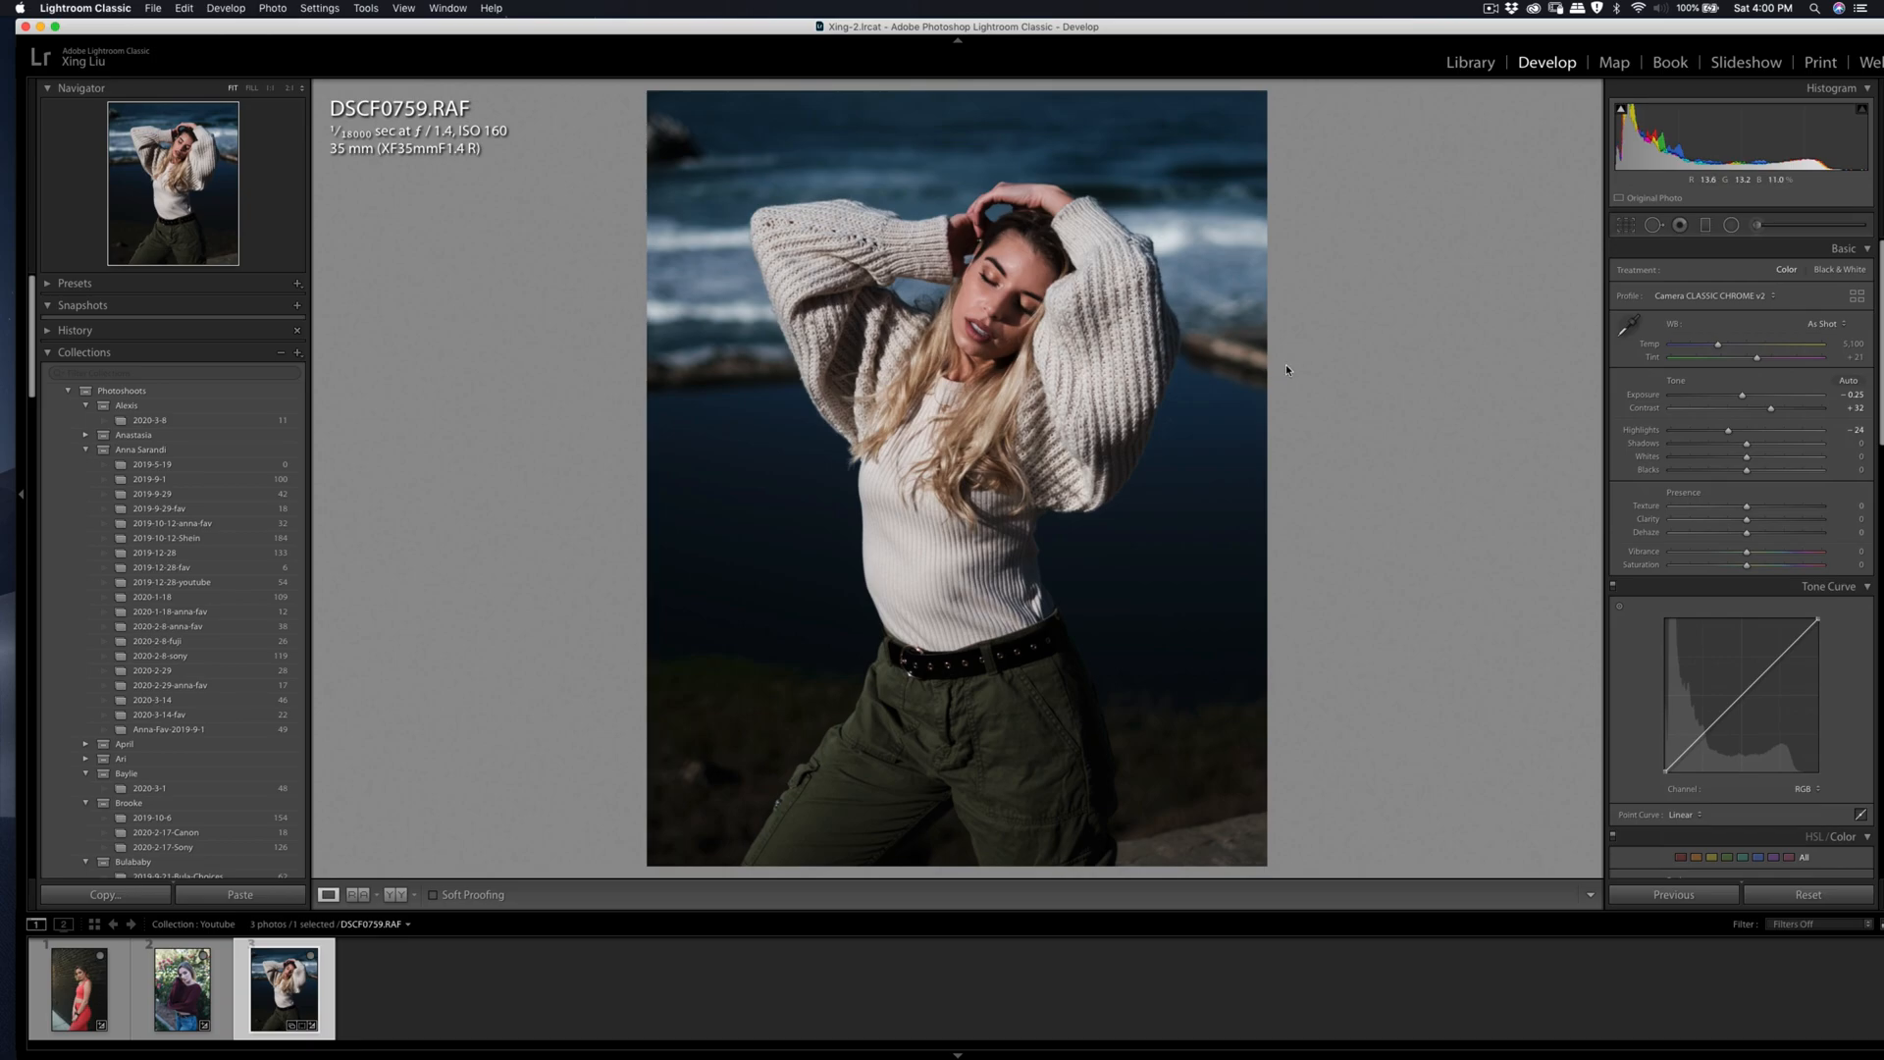
Step: Open Enhance Details for the cropped photo and move the magnified preview to the face
left_click(999, 294)
left_click(1006, 290)
right_click(1006, 331)
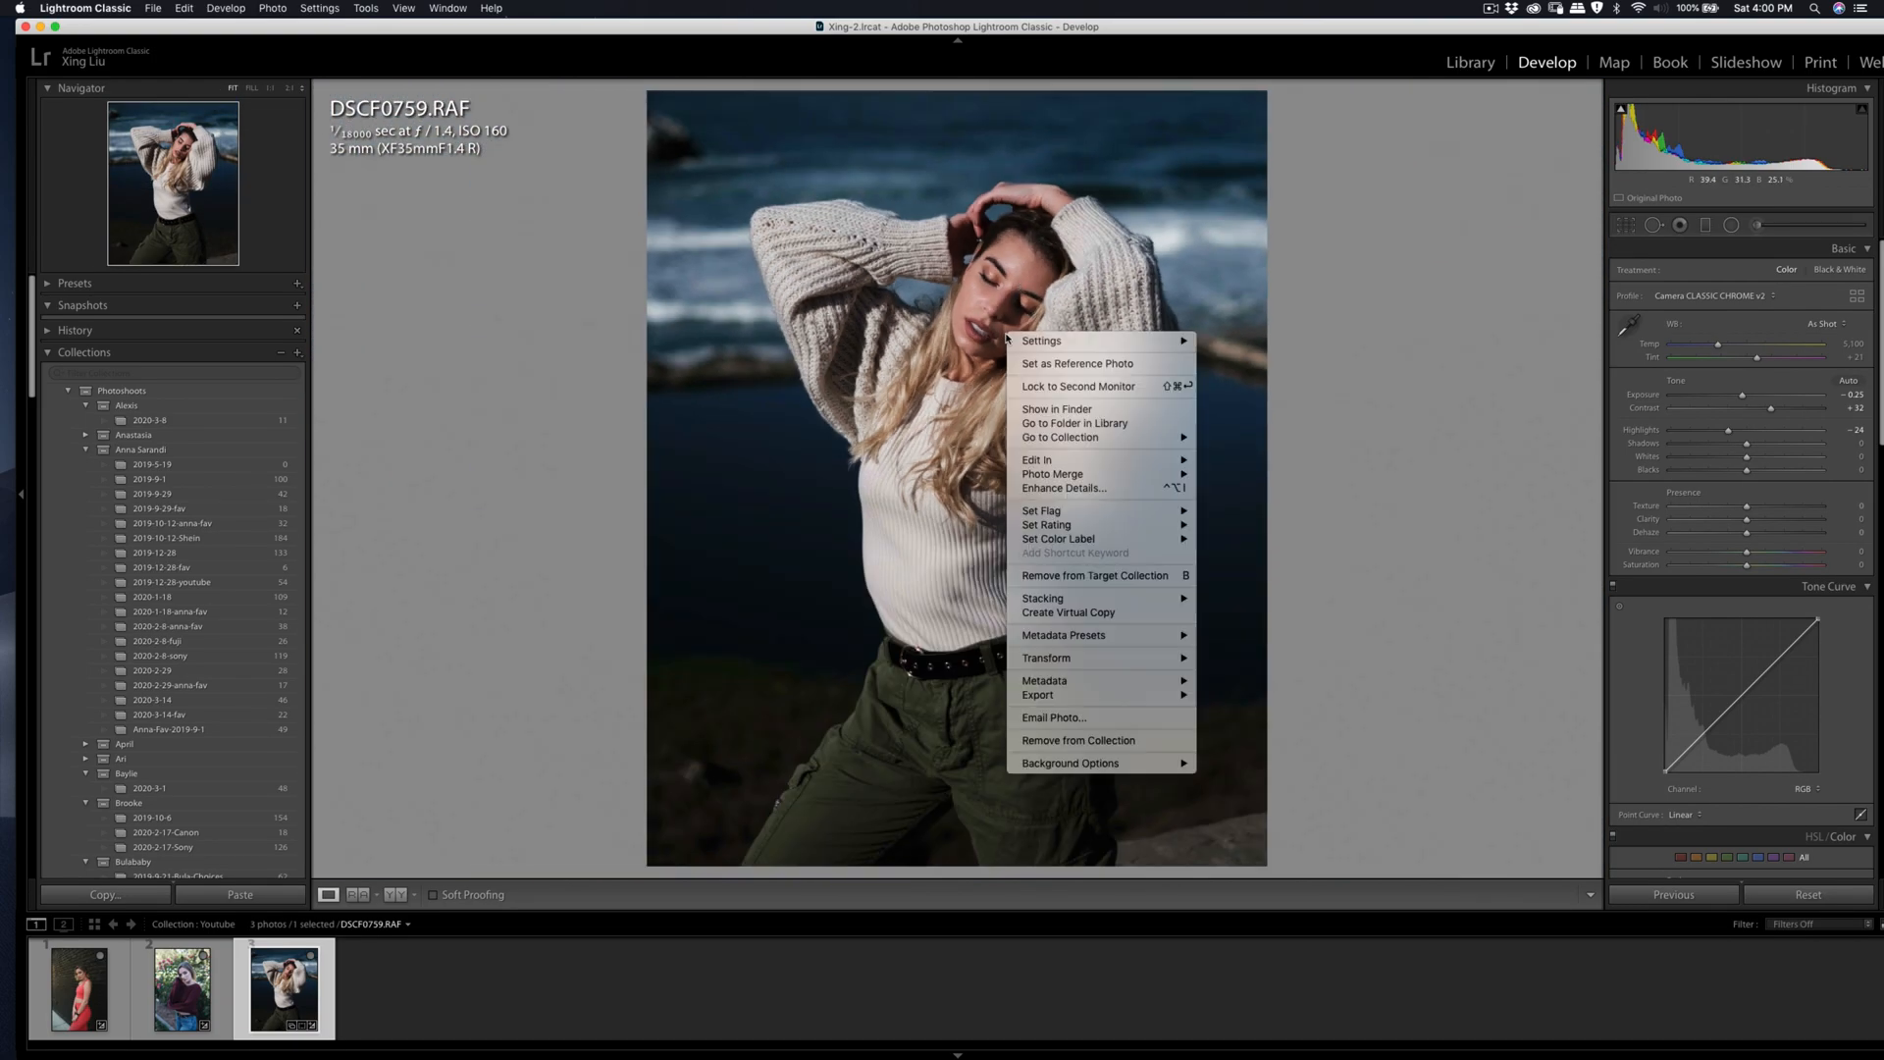
left_click(1127, 488)
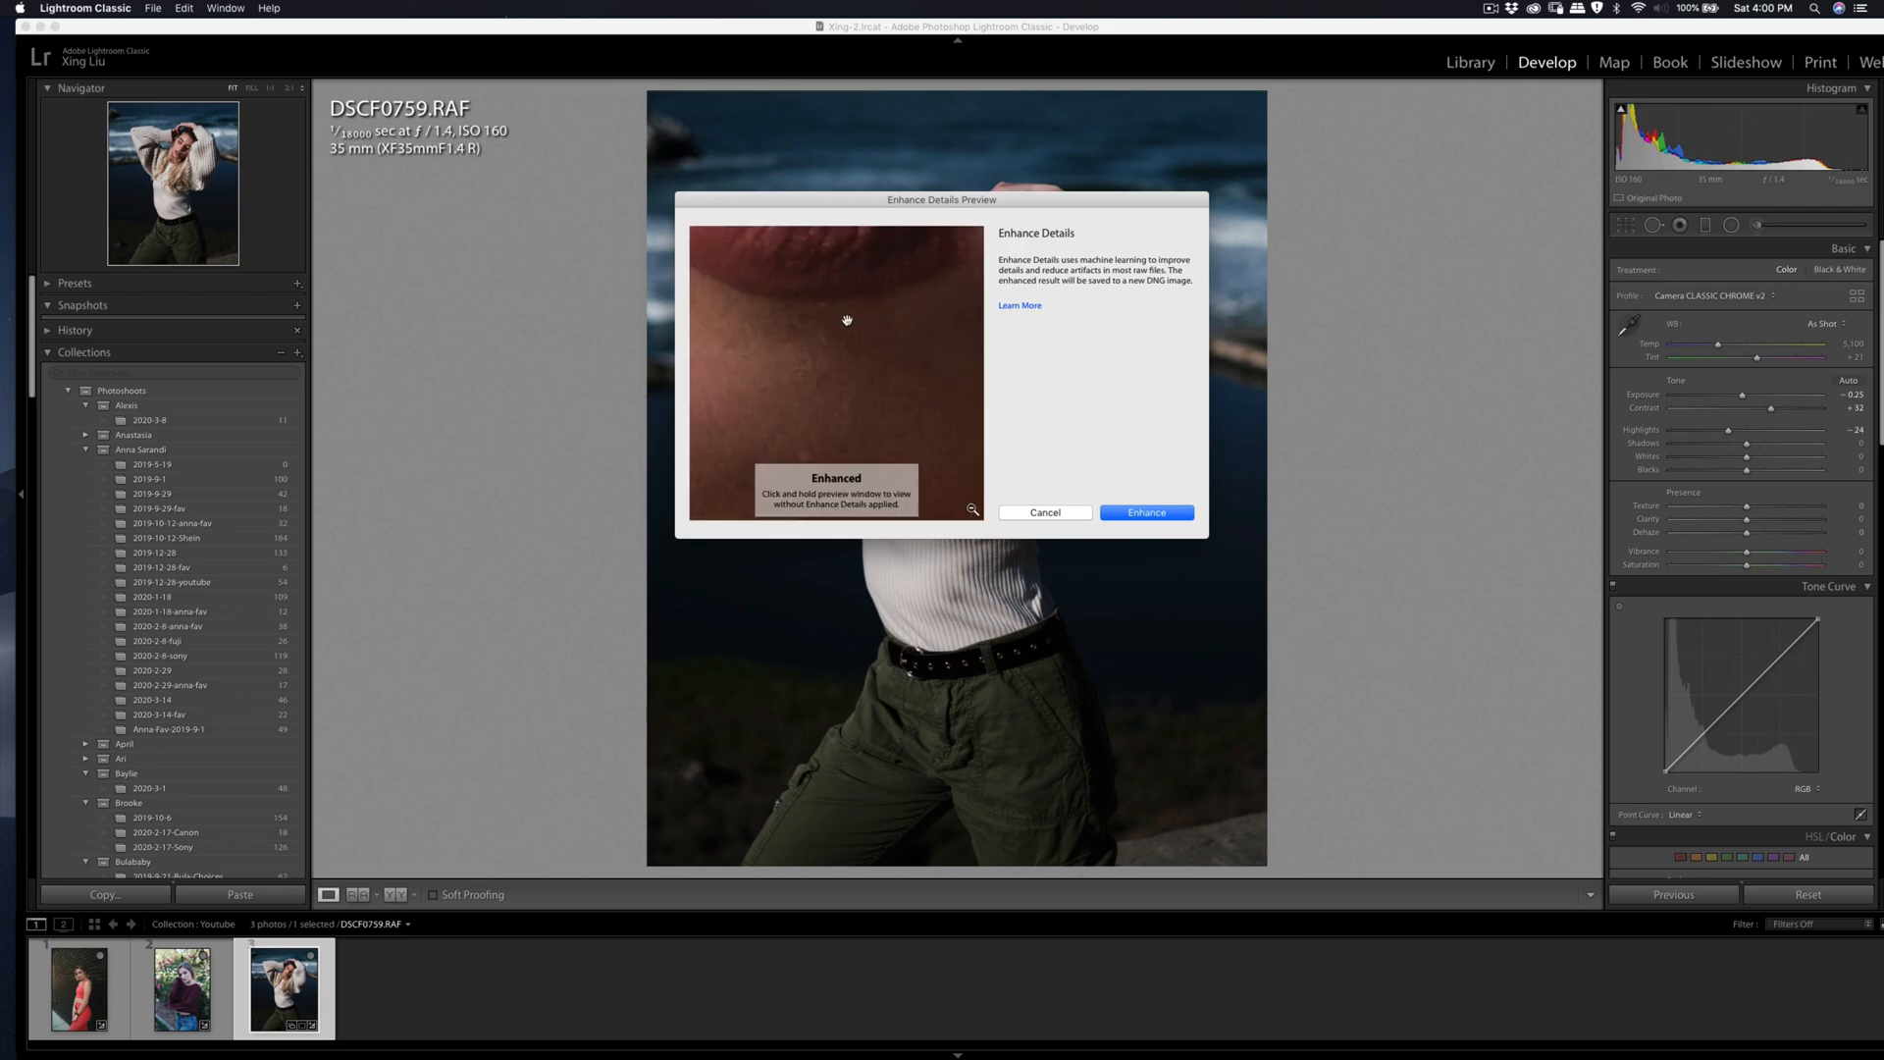
left_click(972, 510)
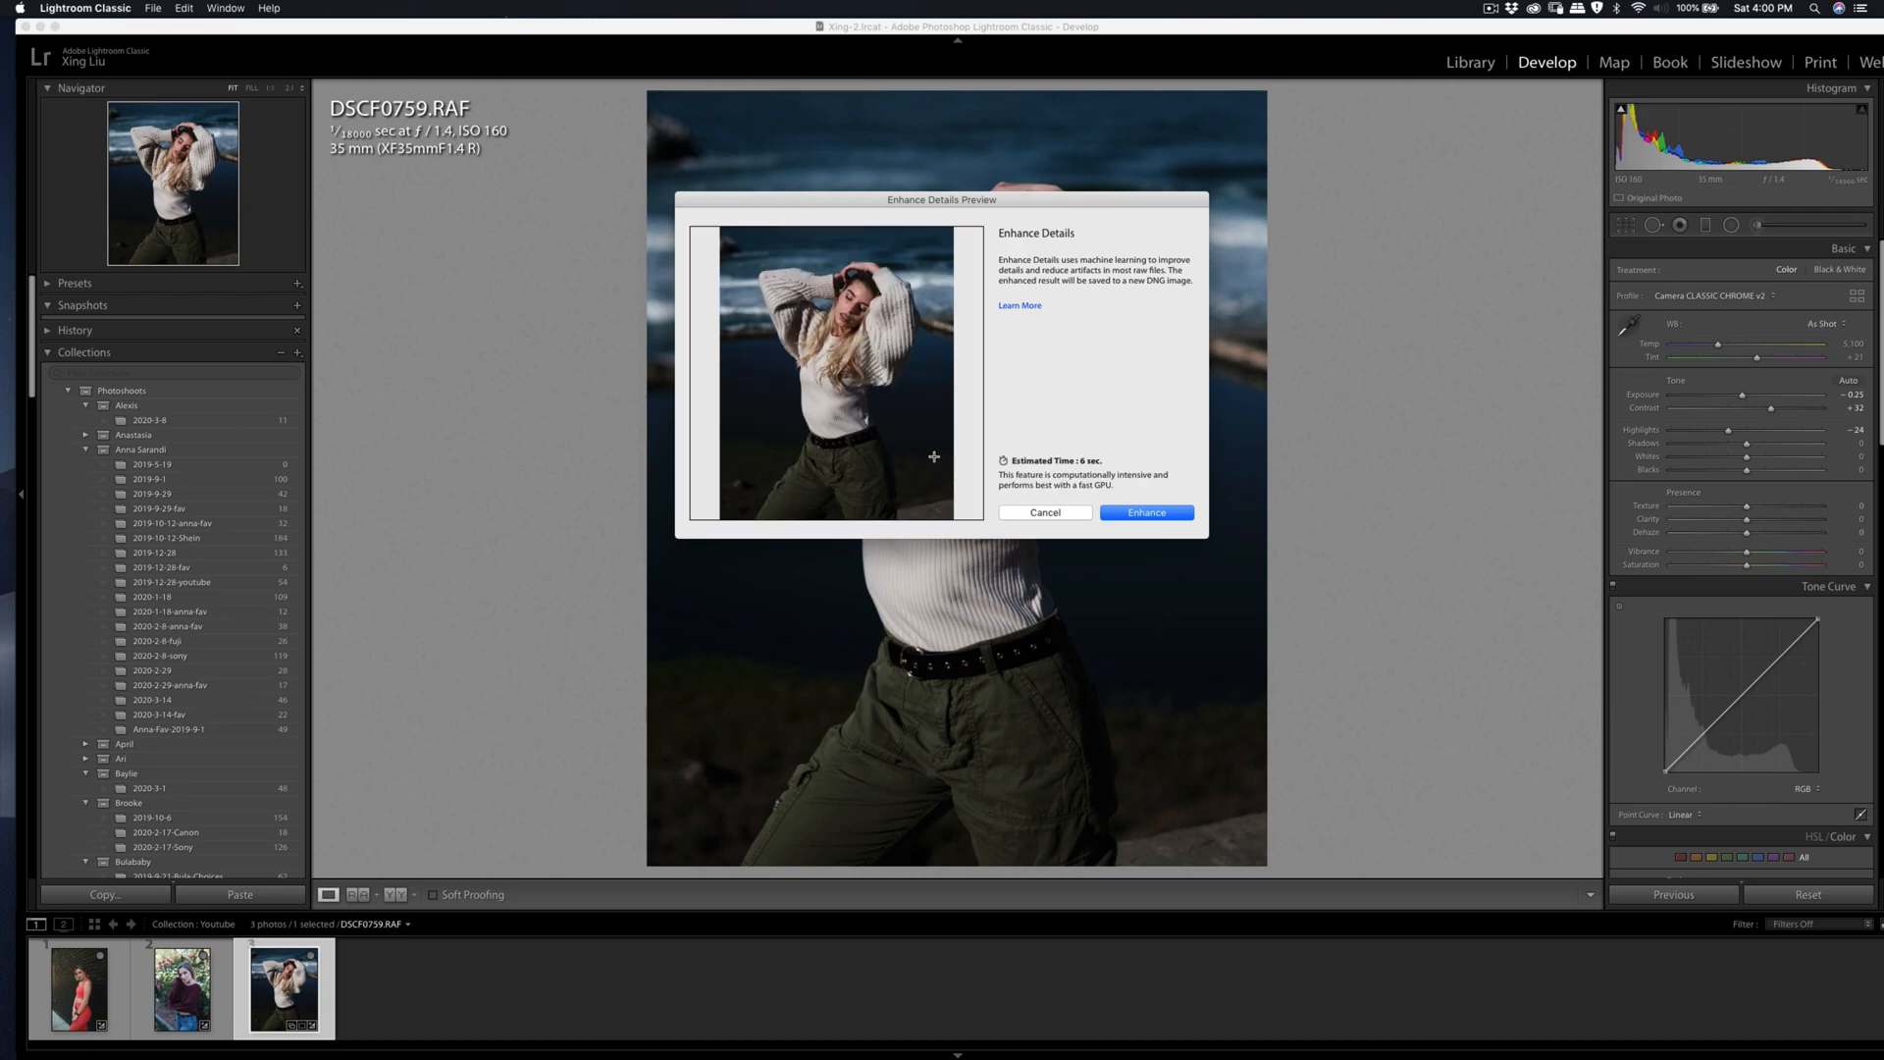
left_click(850, 304)
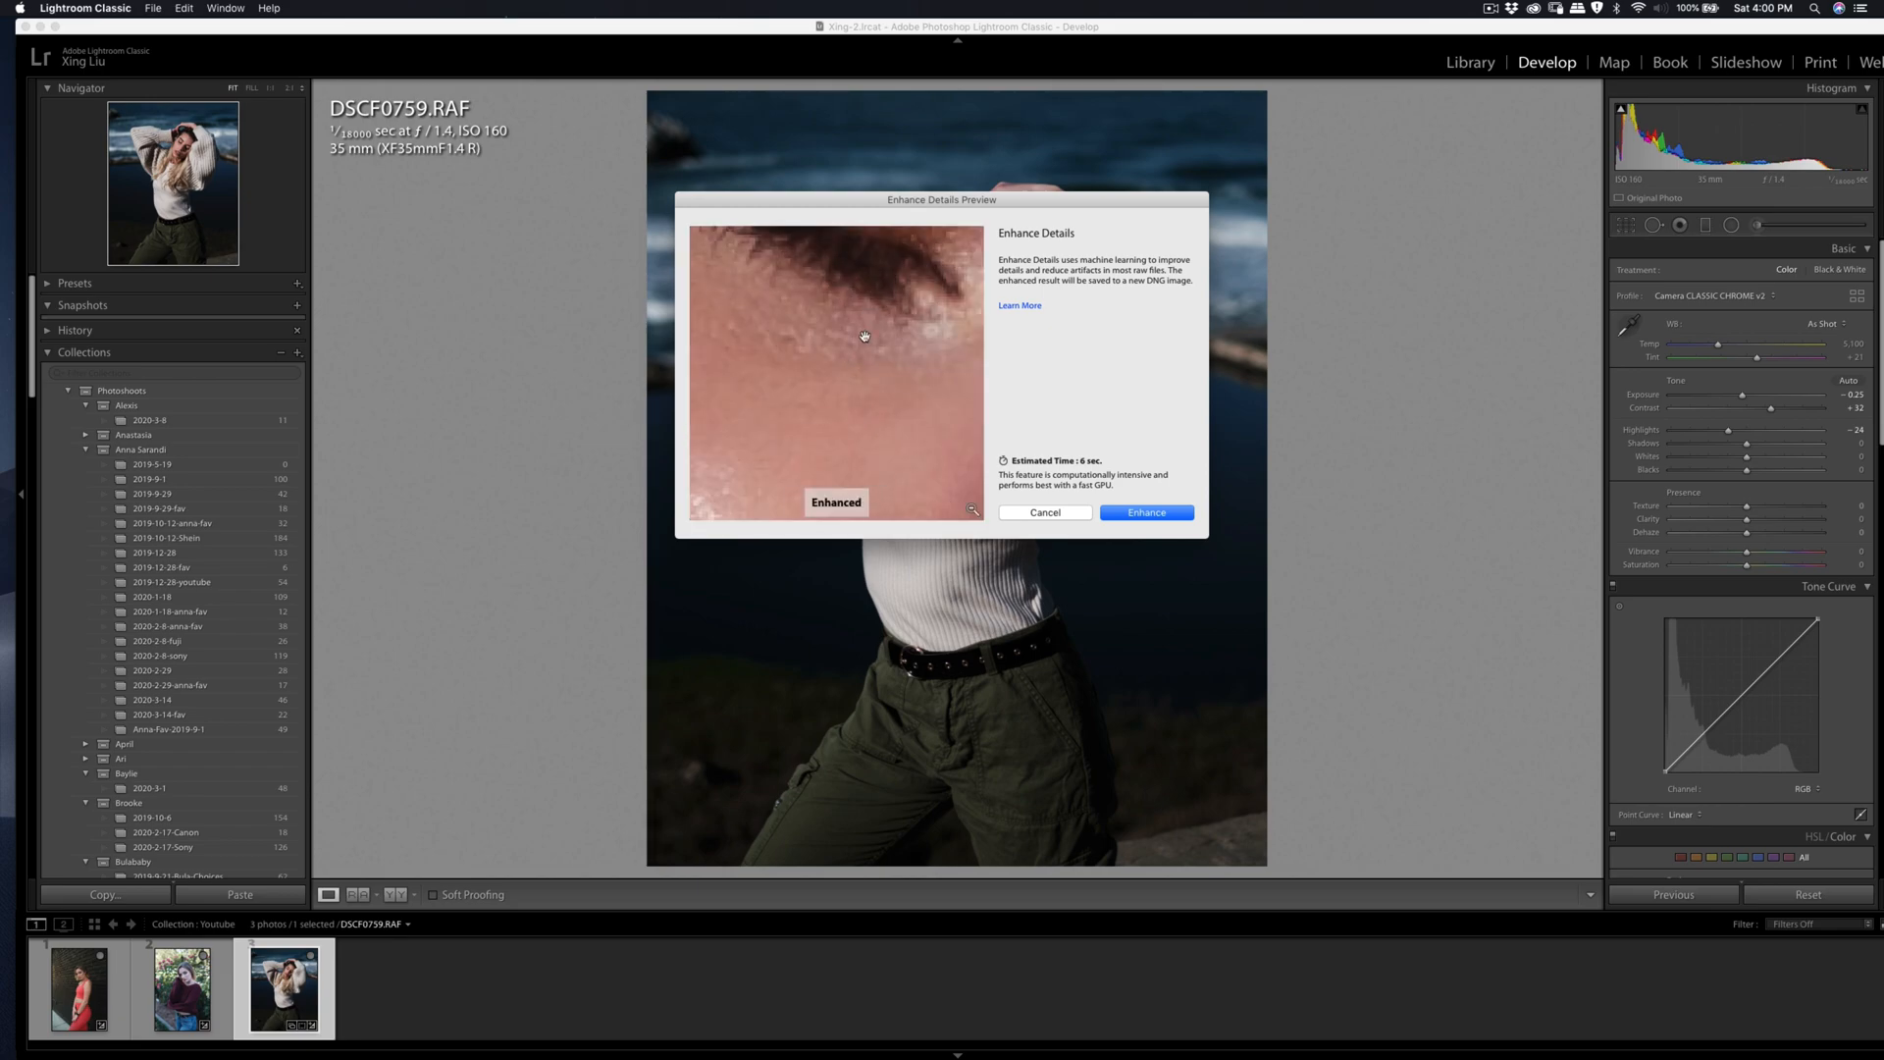
Step: Compare the eye area with and without Enhance Details, and create the enhanced DNG
left_click(864, 338)
left_click(865, 340)
left_click_drag(864, 340, 841, 427)
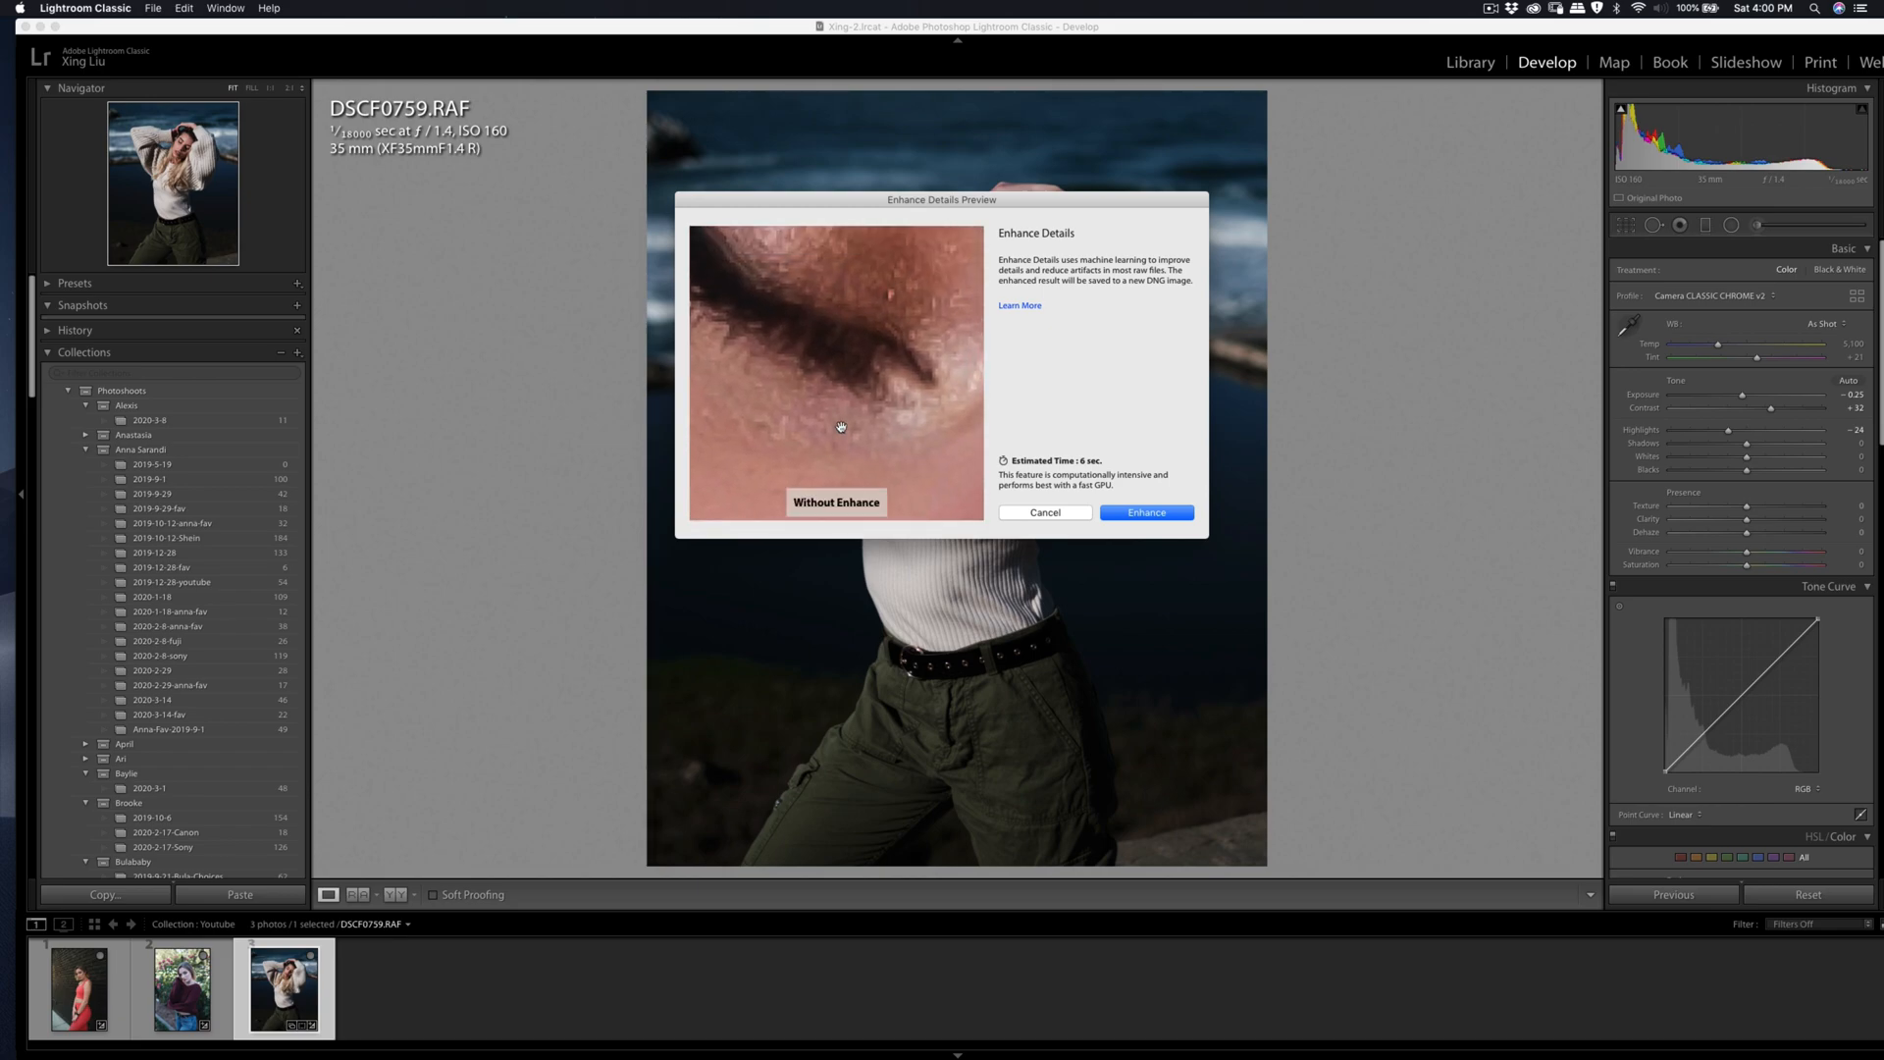
left_click(924, 336)
left_click(927, 336)
left_click(1131, 517)
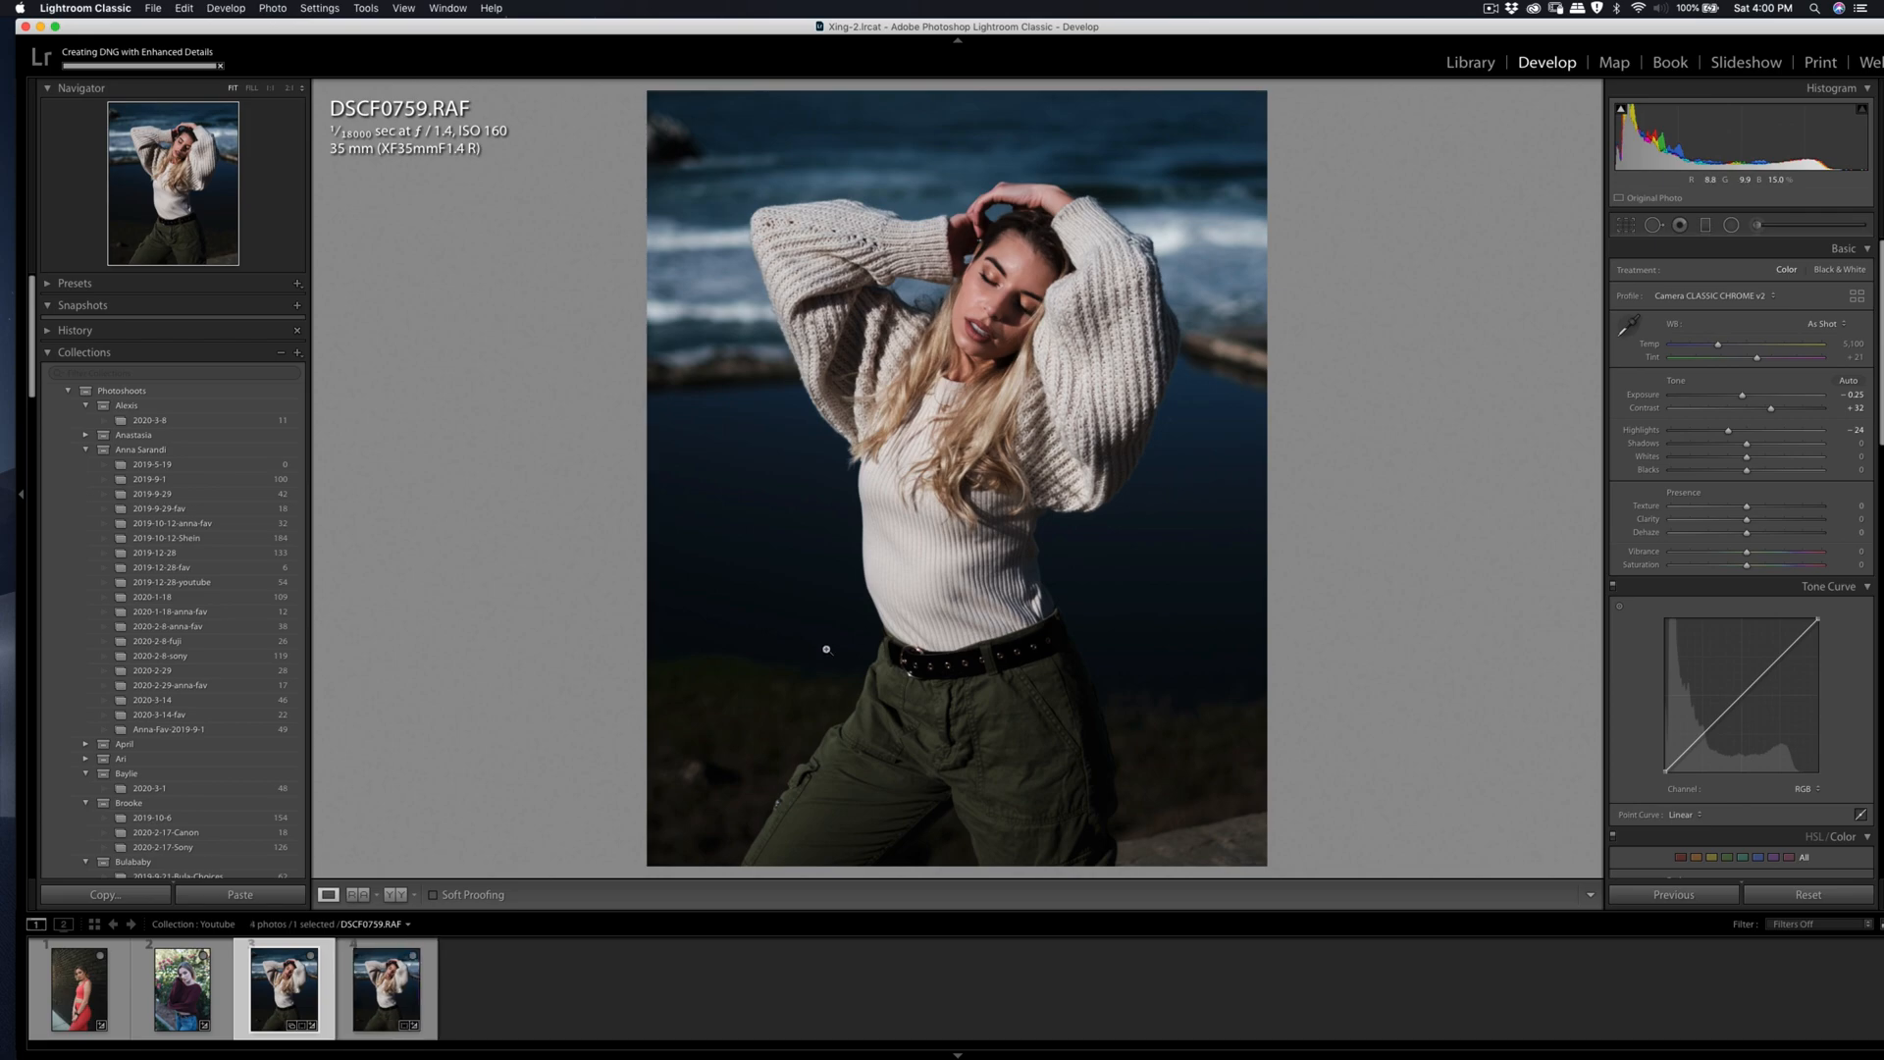
Step: Retouch the skin of DSCF0759-Enhanced.dng in Imagenomic Portraiture 3, sampling the face for the skin mask and applying the result
left_click(373, 997)
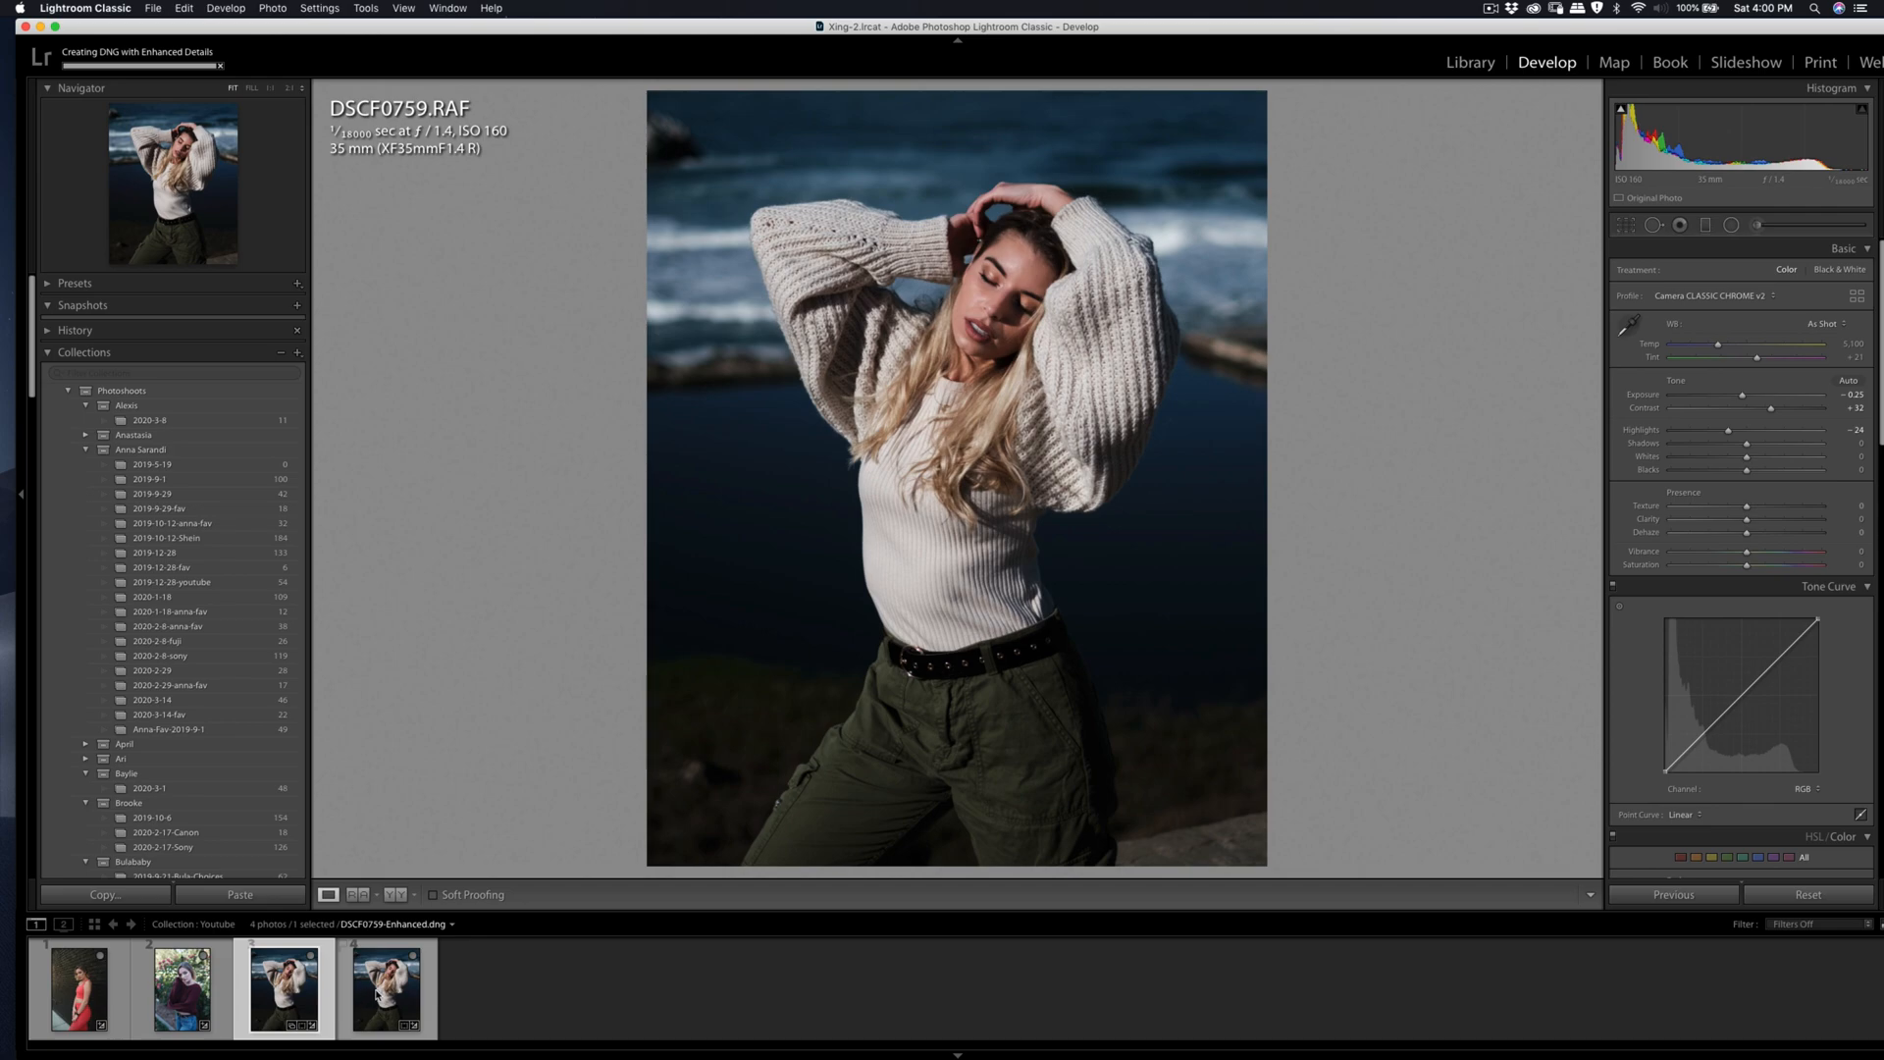
left_click(988, 293)
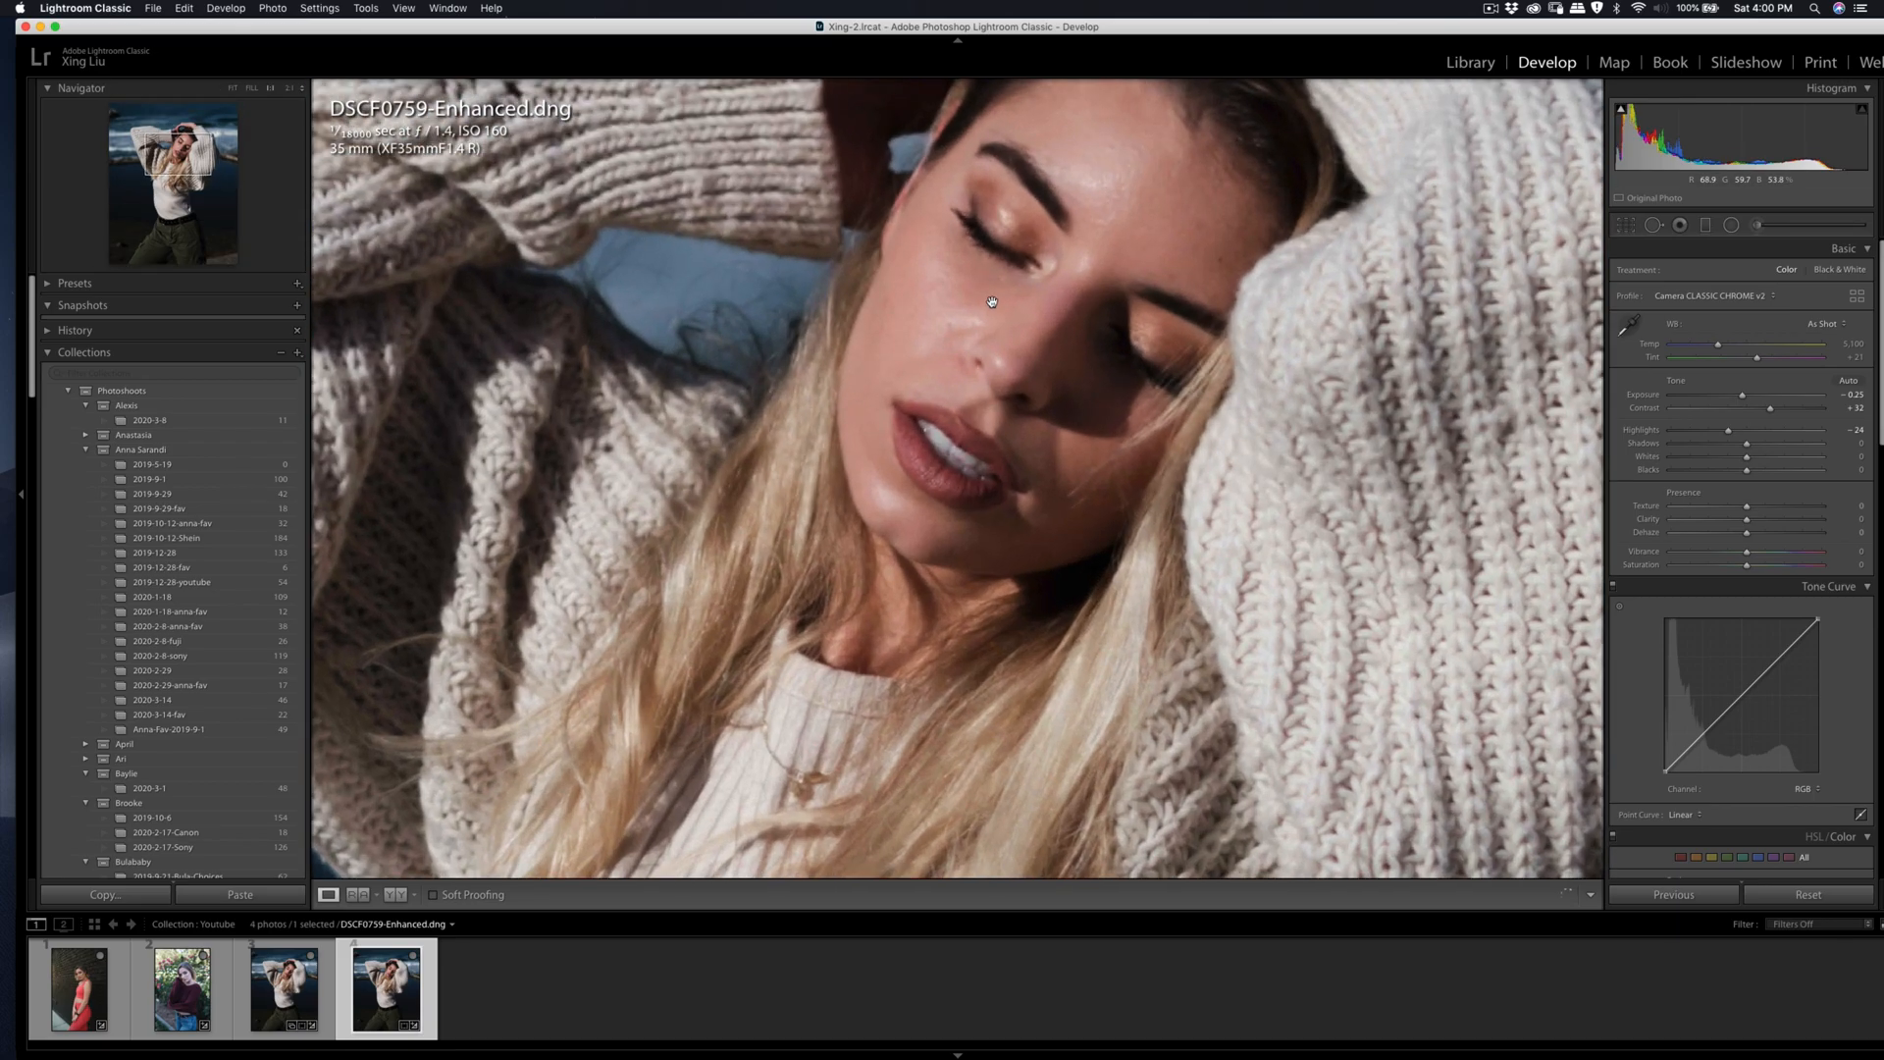
left_click(991, 329)
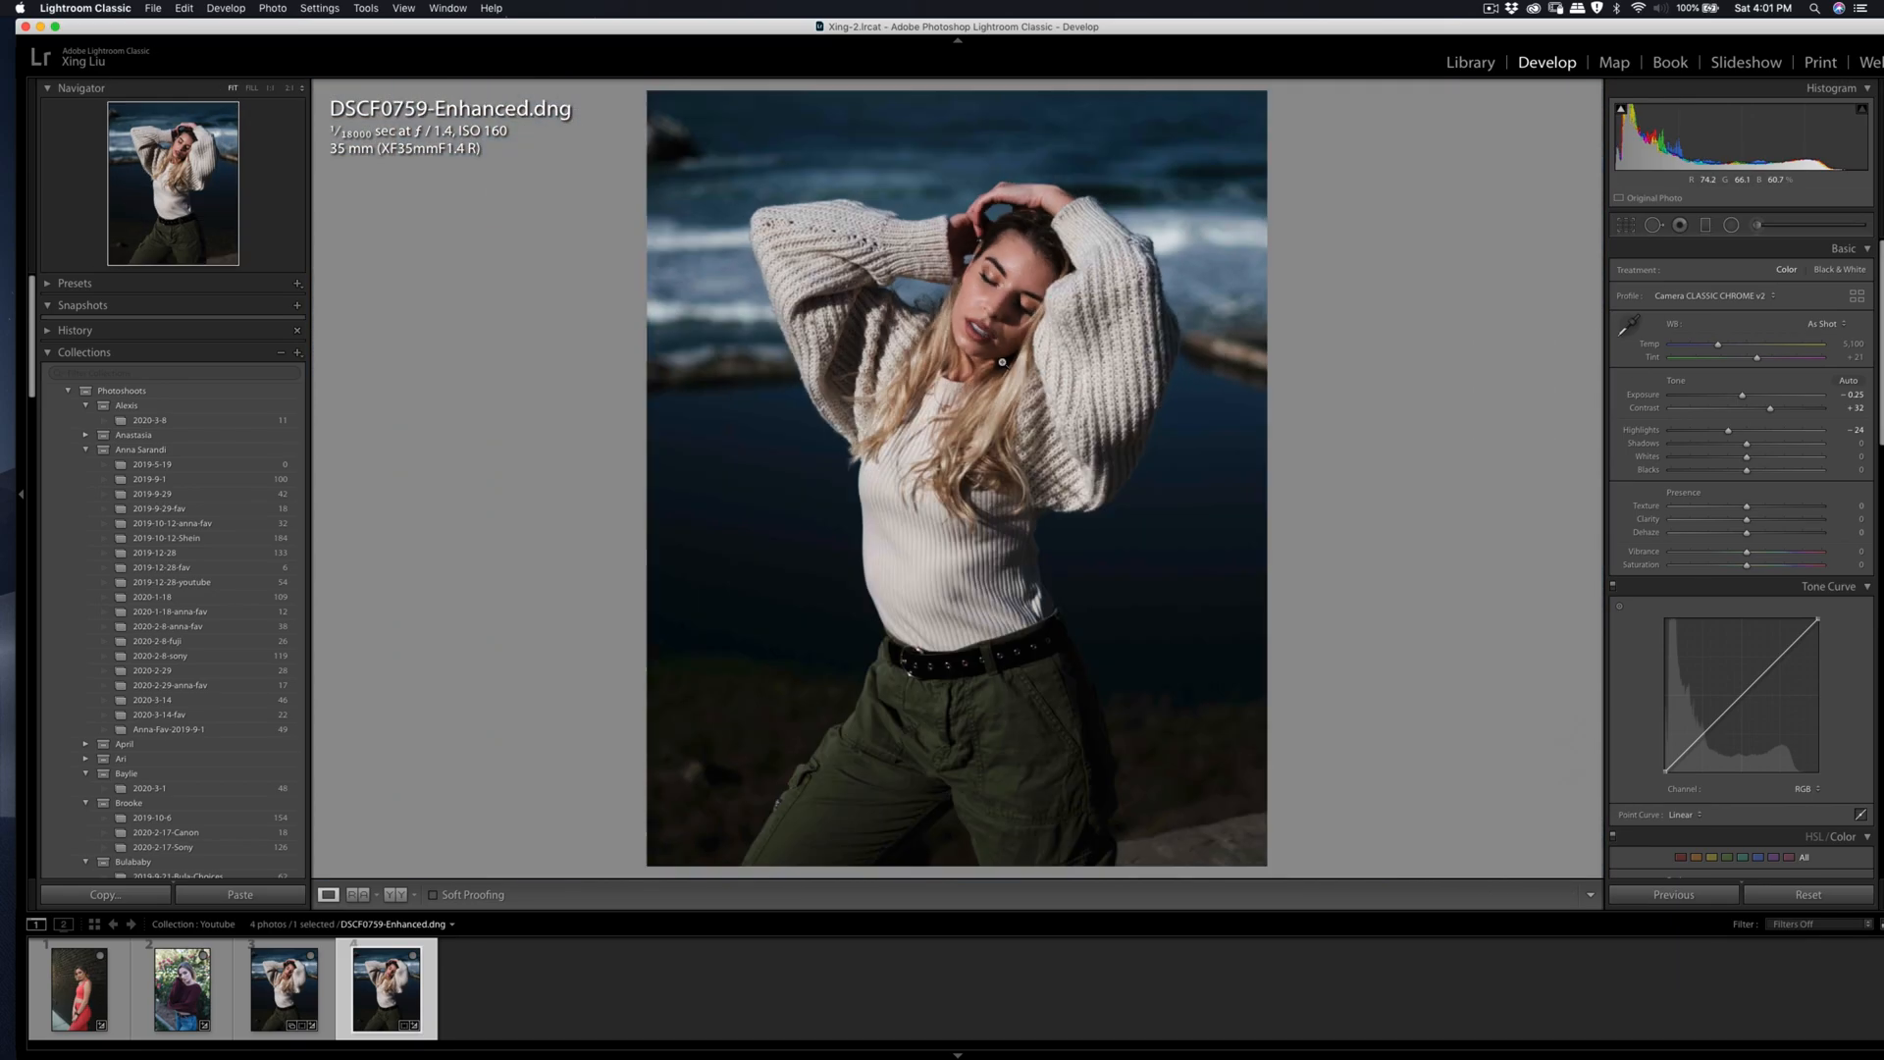
right_click(998, 327)
mouse_move(1100, 452)
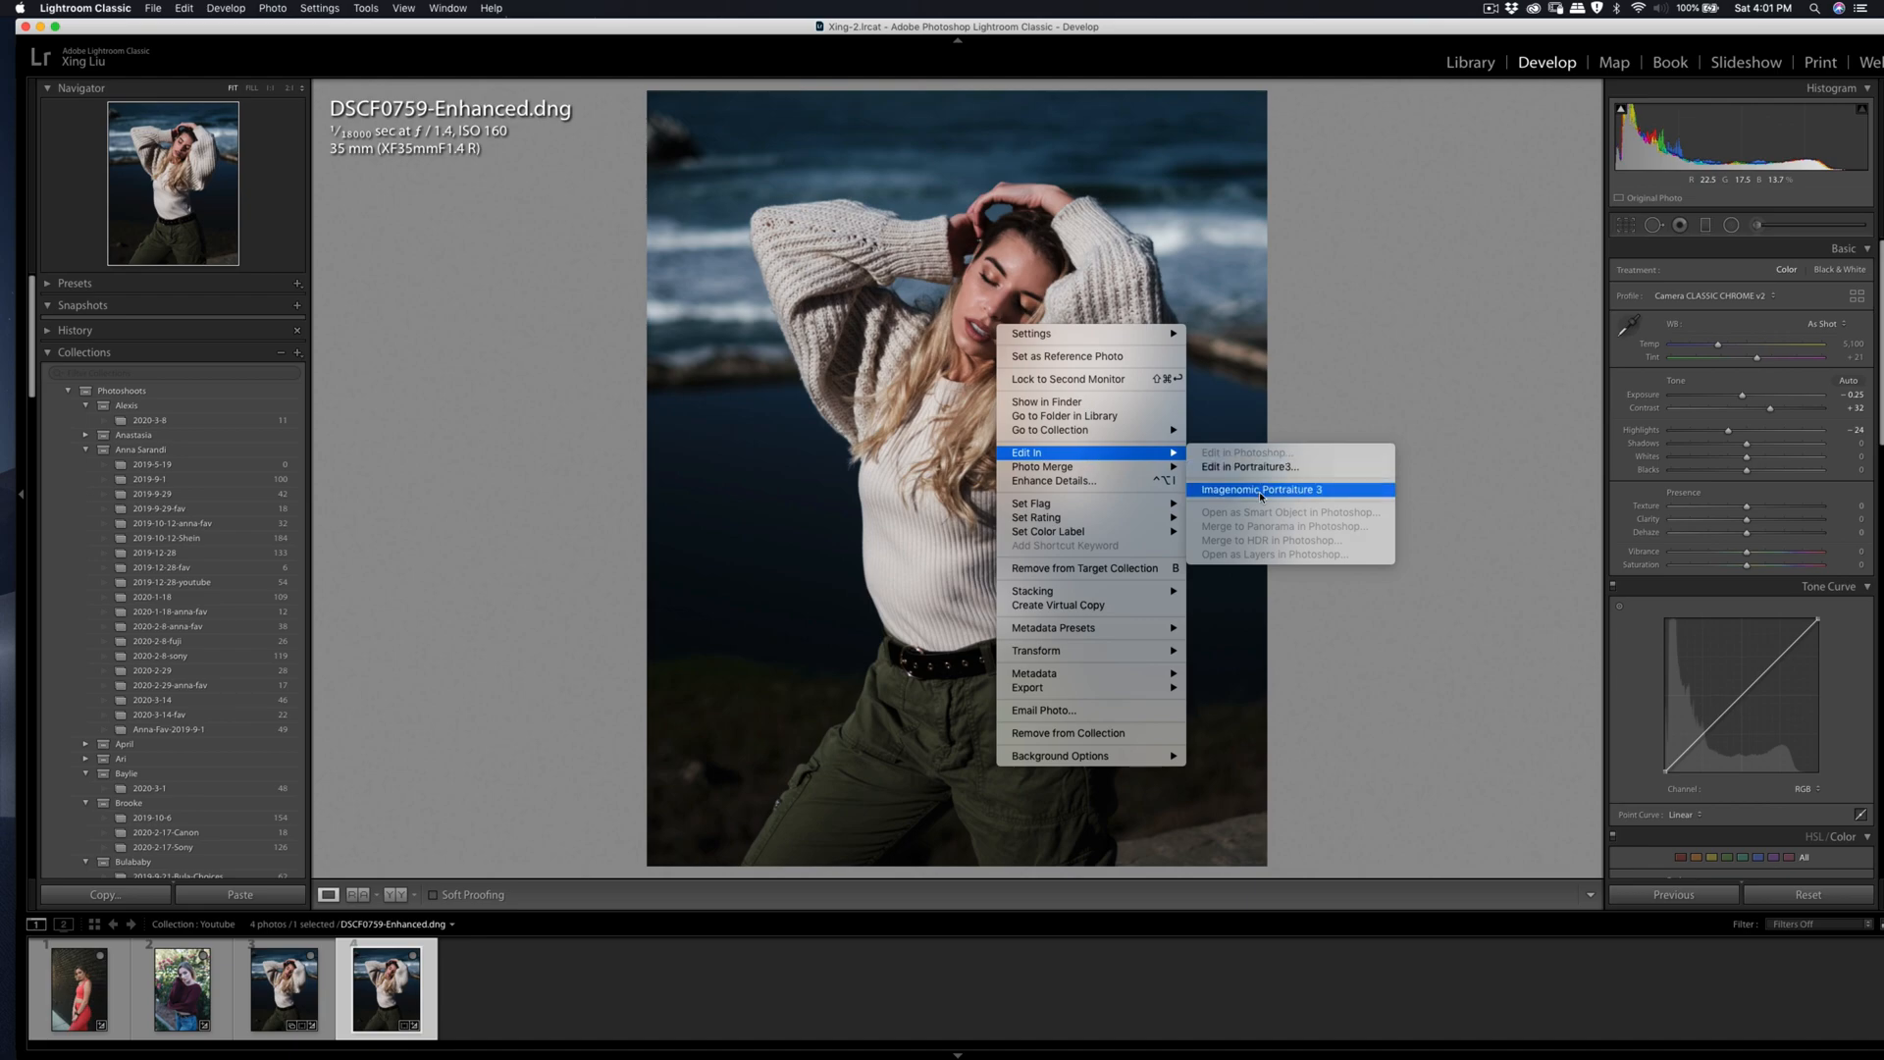
left_click(1226, 493)
key("Return")
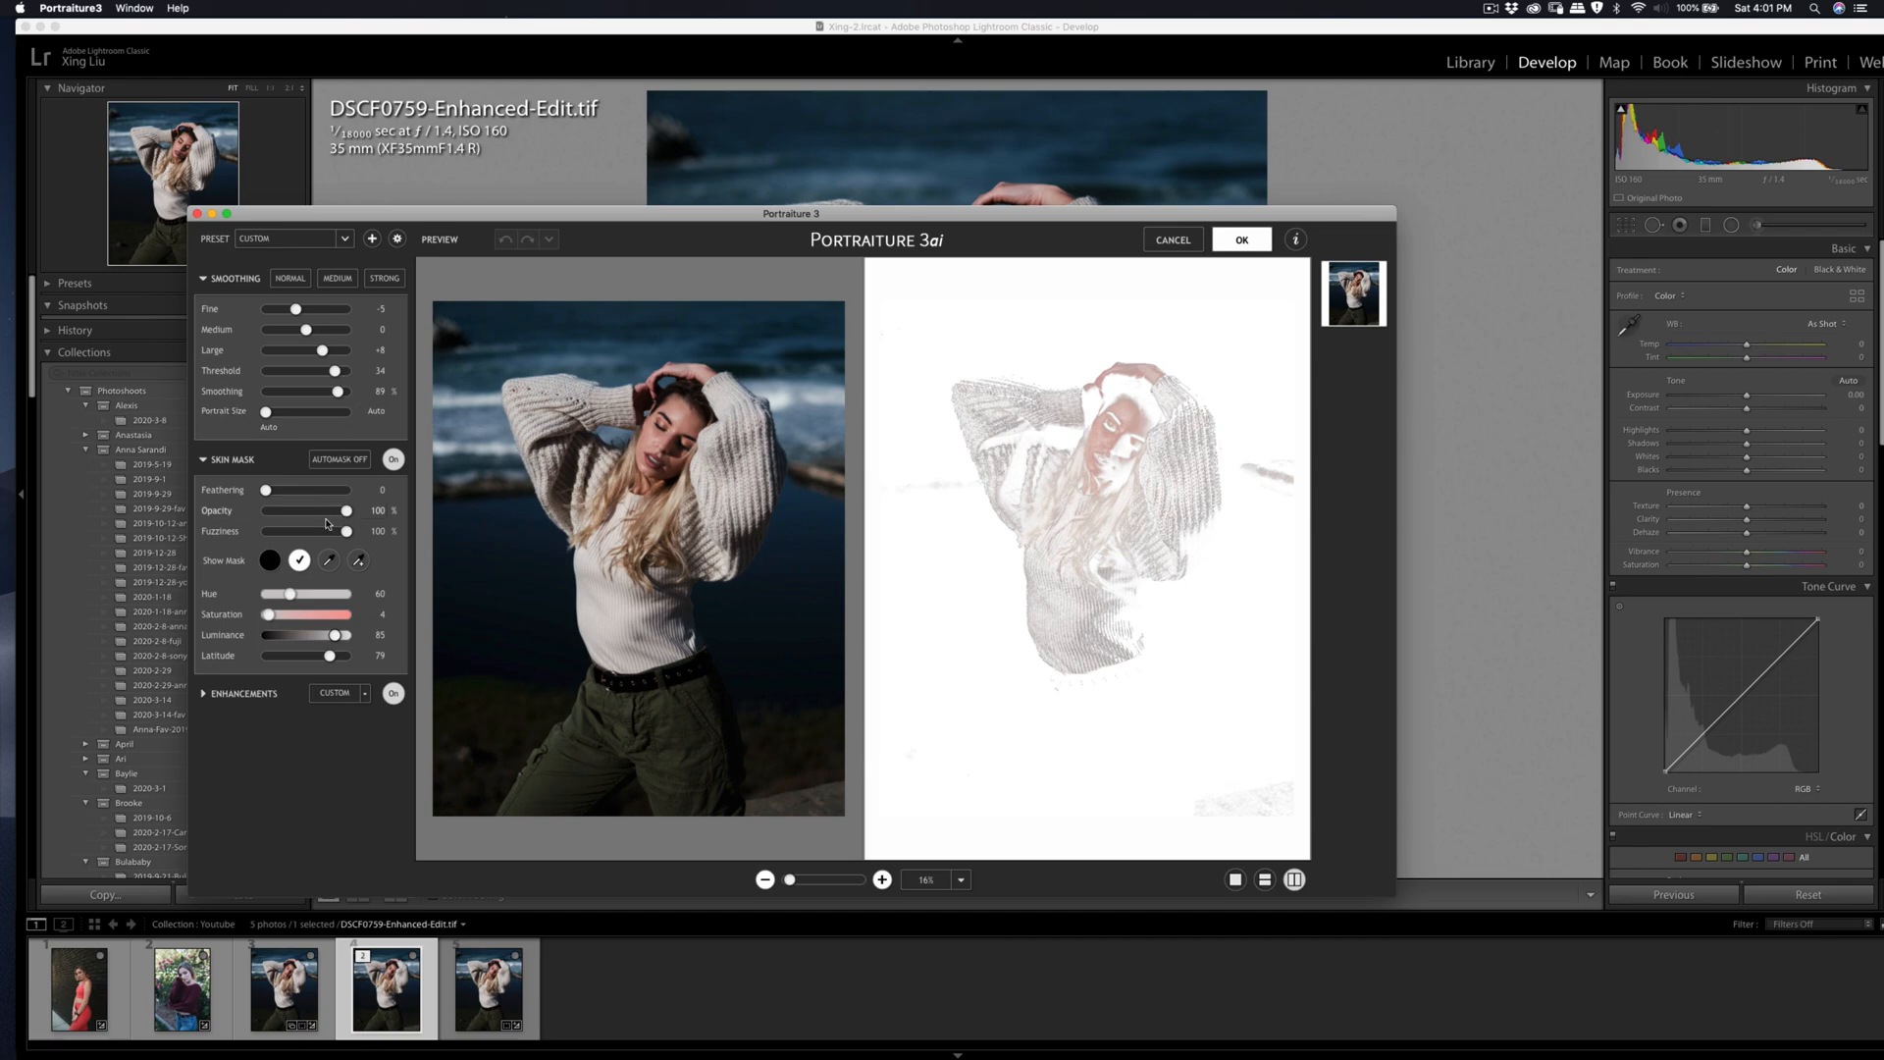
left_click(677, 432)
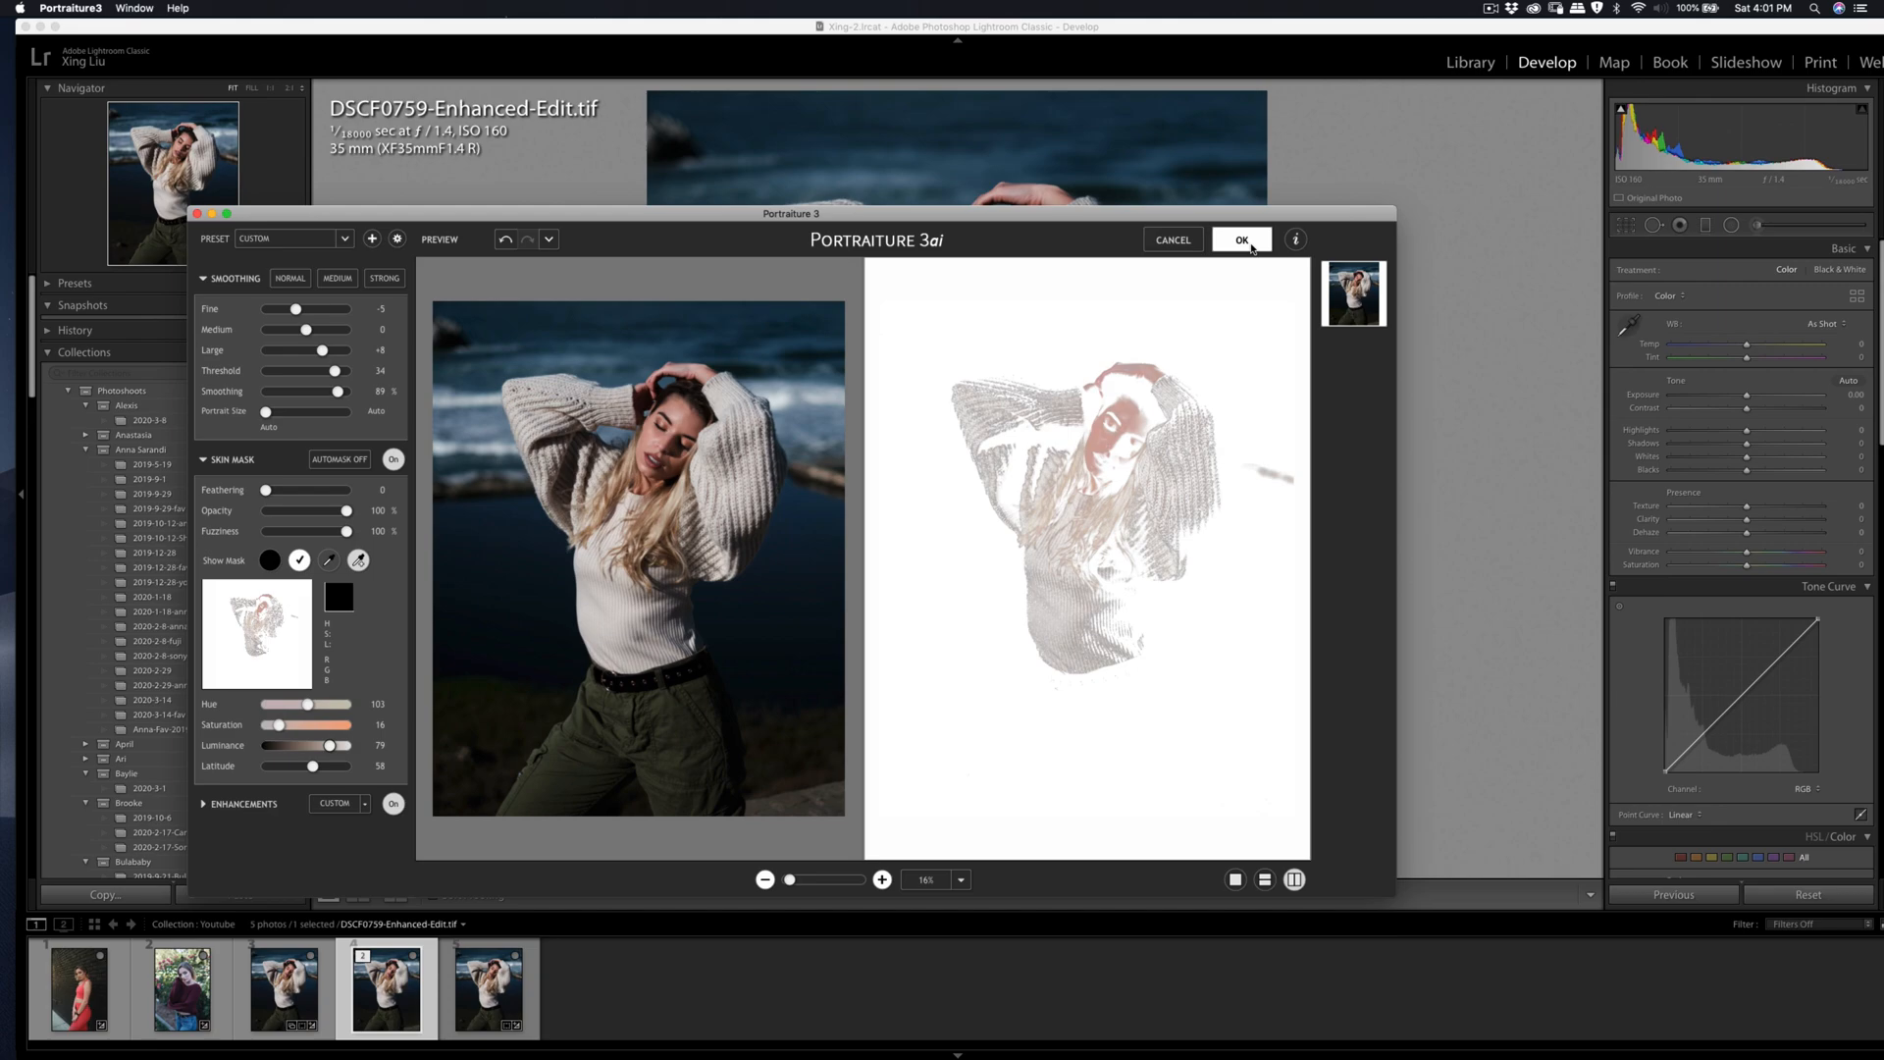
left_click(1242, 241)
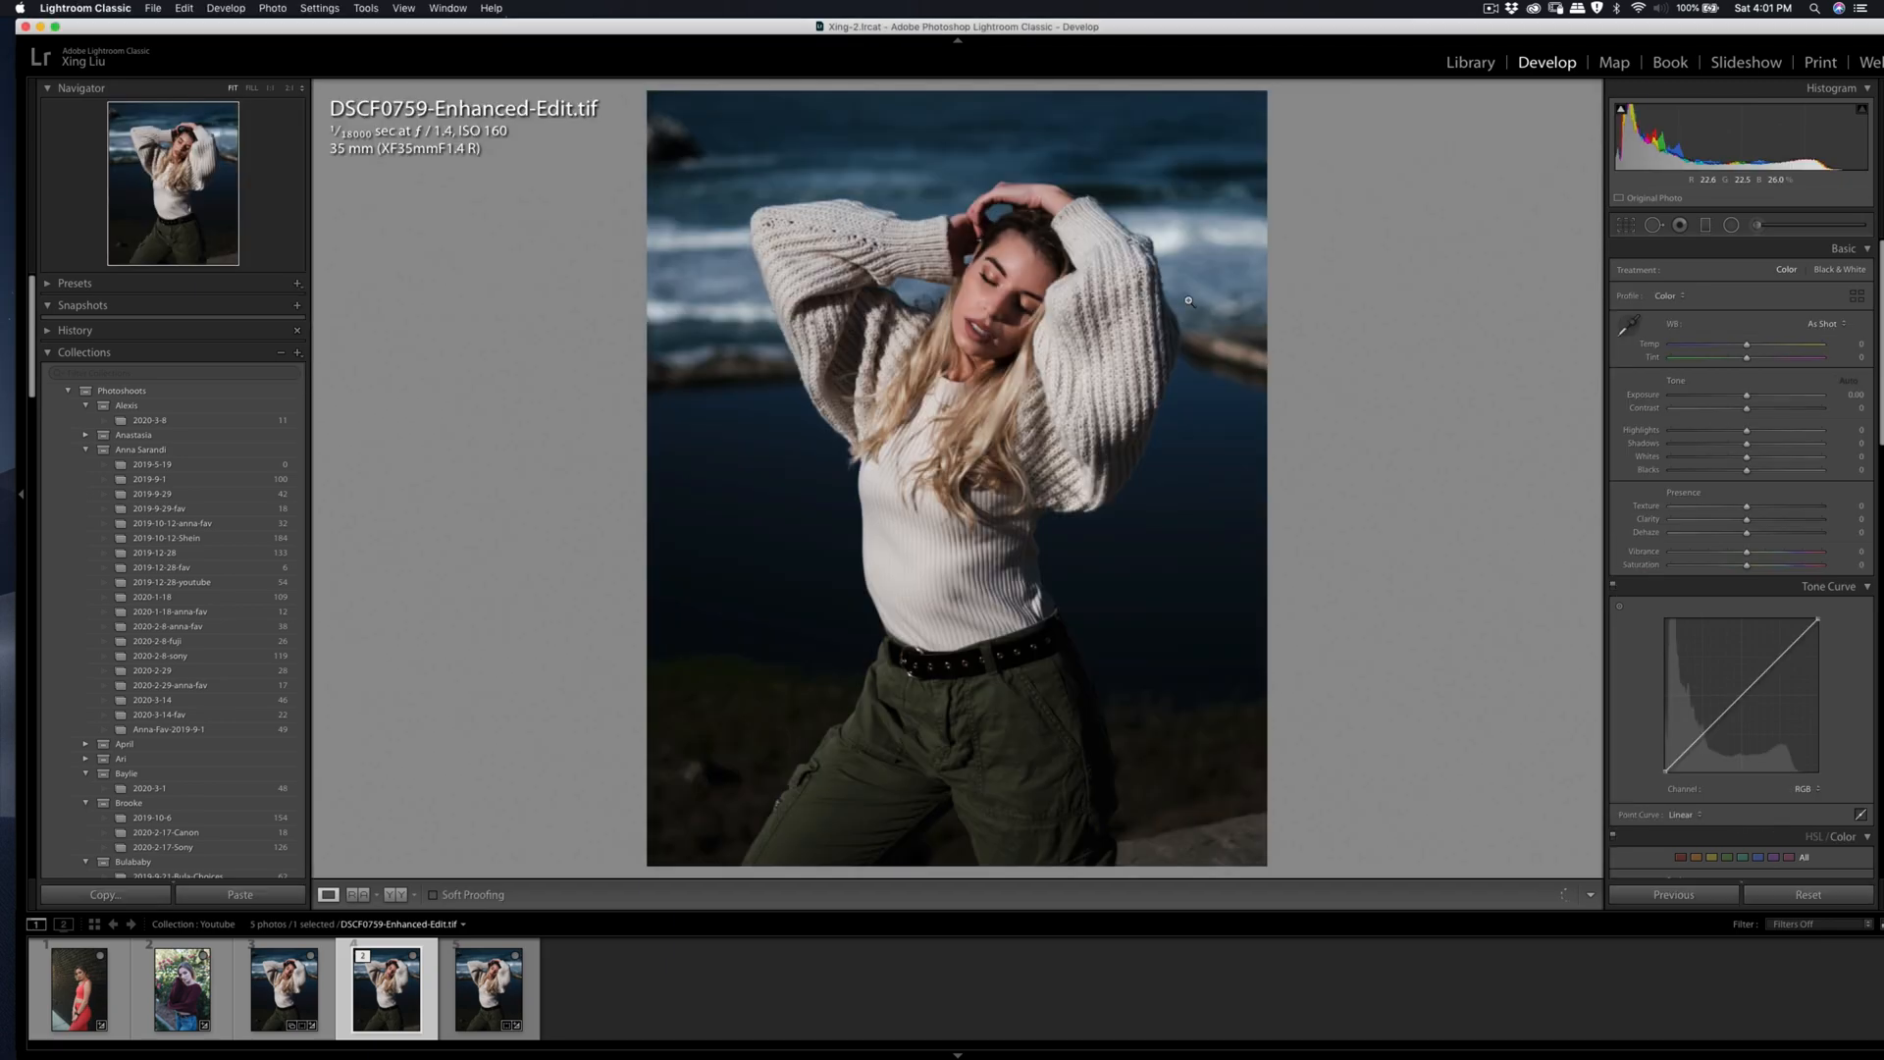
Step: Review the Camera Matching profiles available for DSCF0759-Enhanced.dng
key("super+shift+e")
left_click(1213, 575)
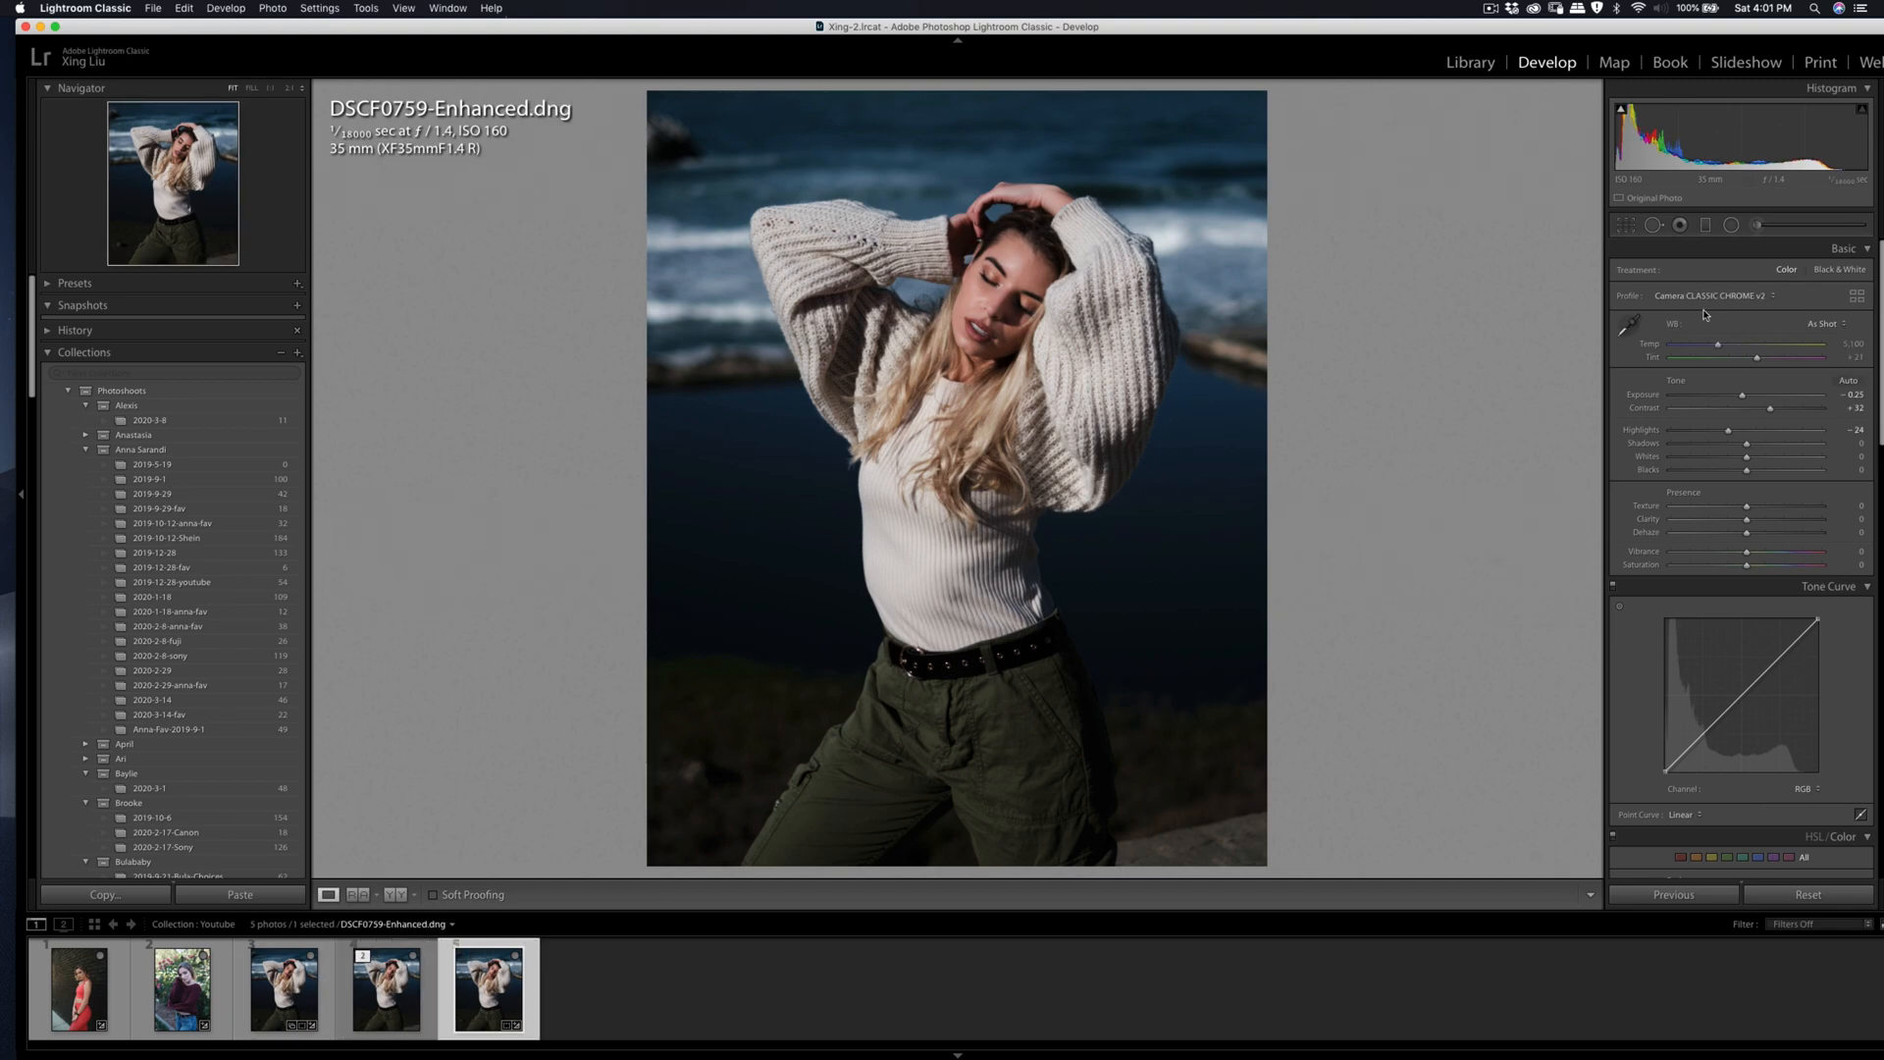
left_click(1725, 299)
left_click(1857, 295)
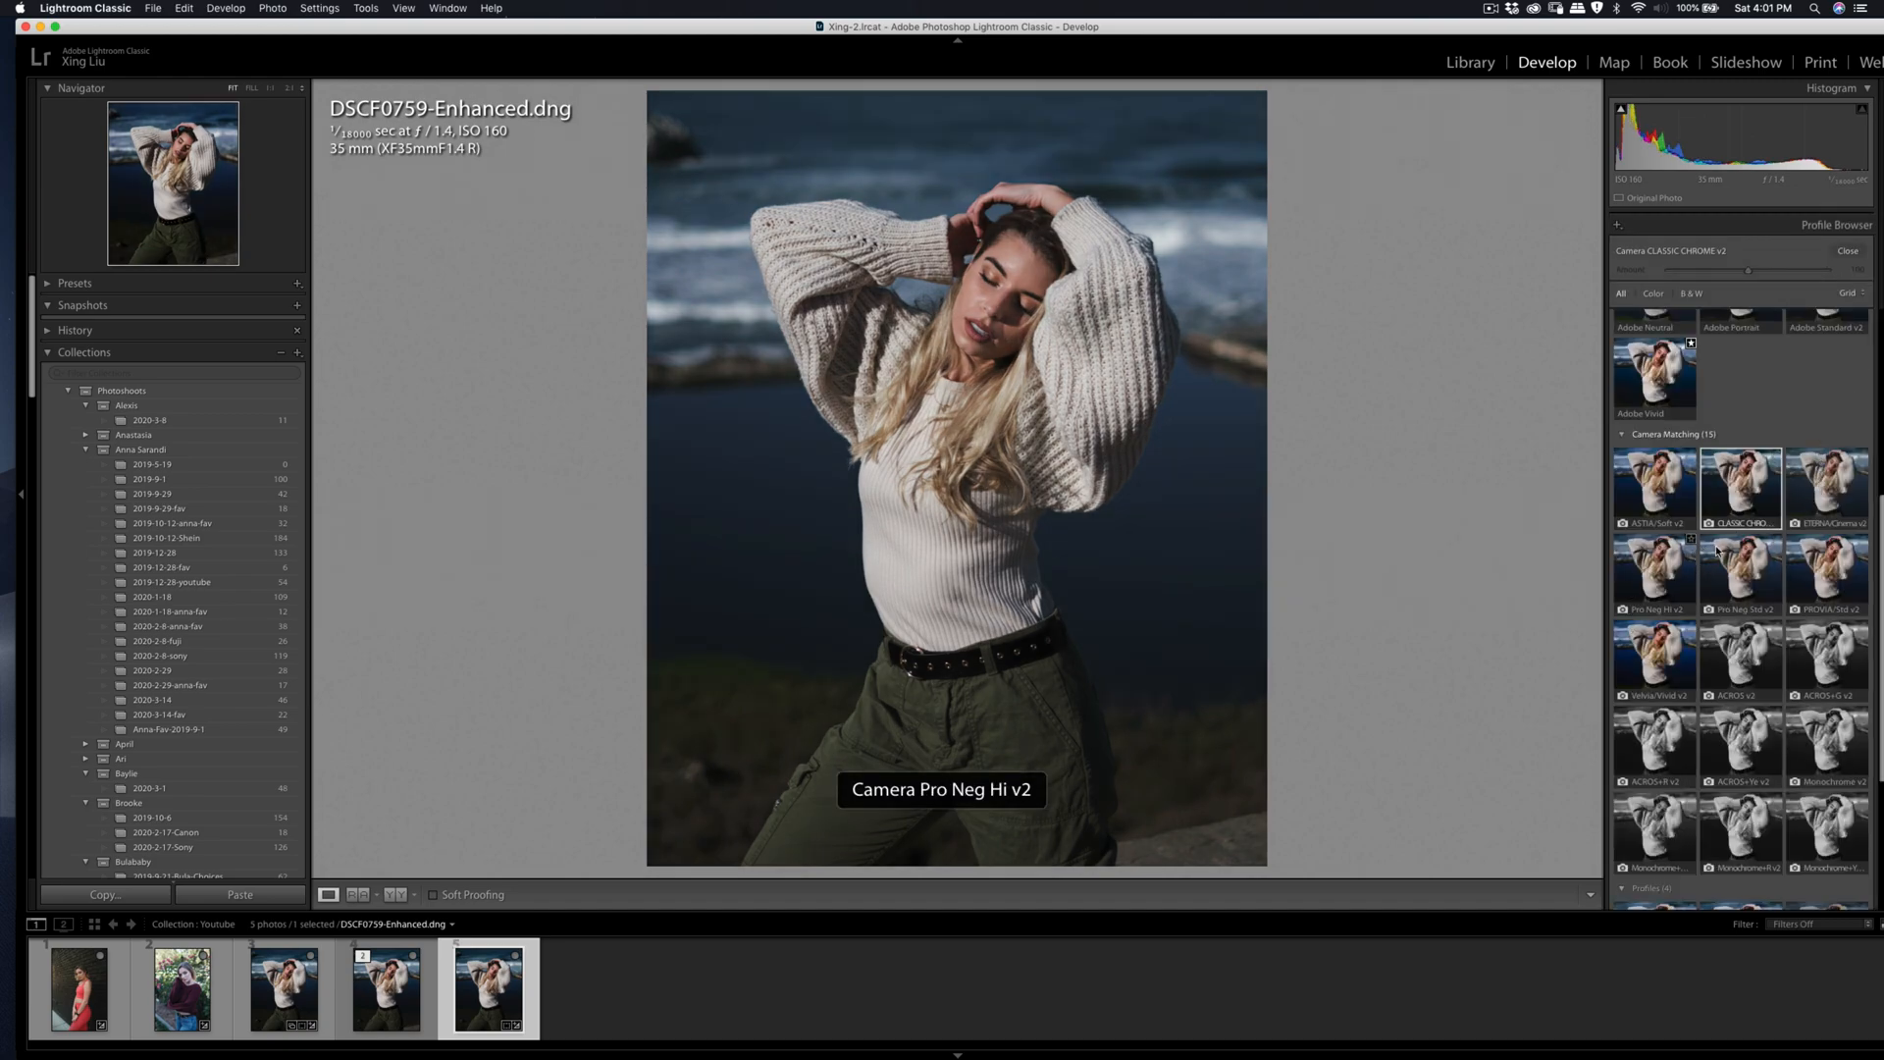
left_click(1848, 250)
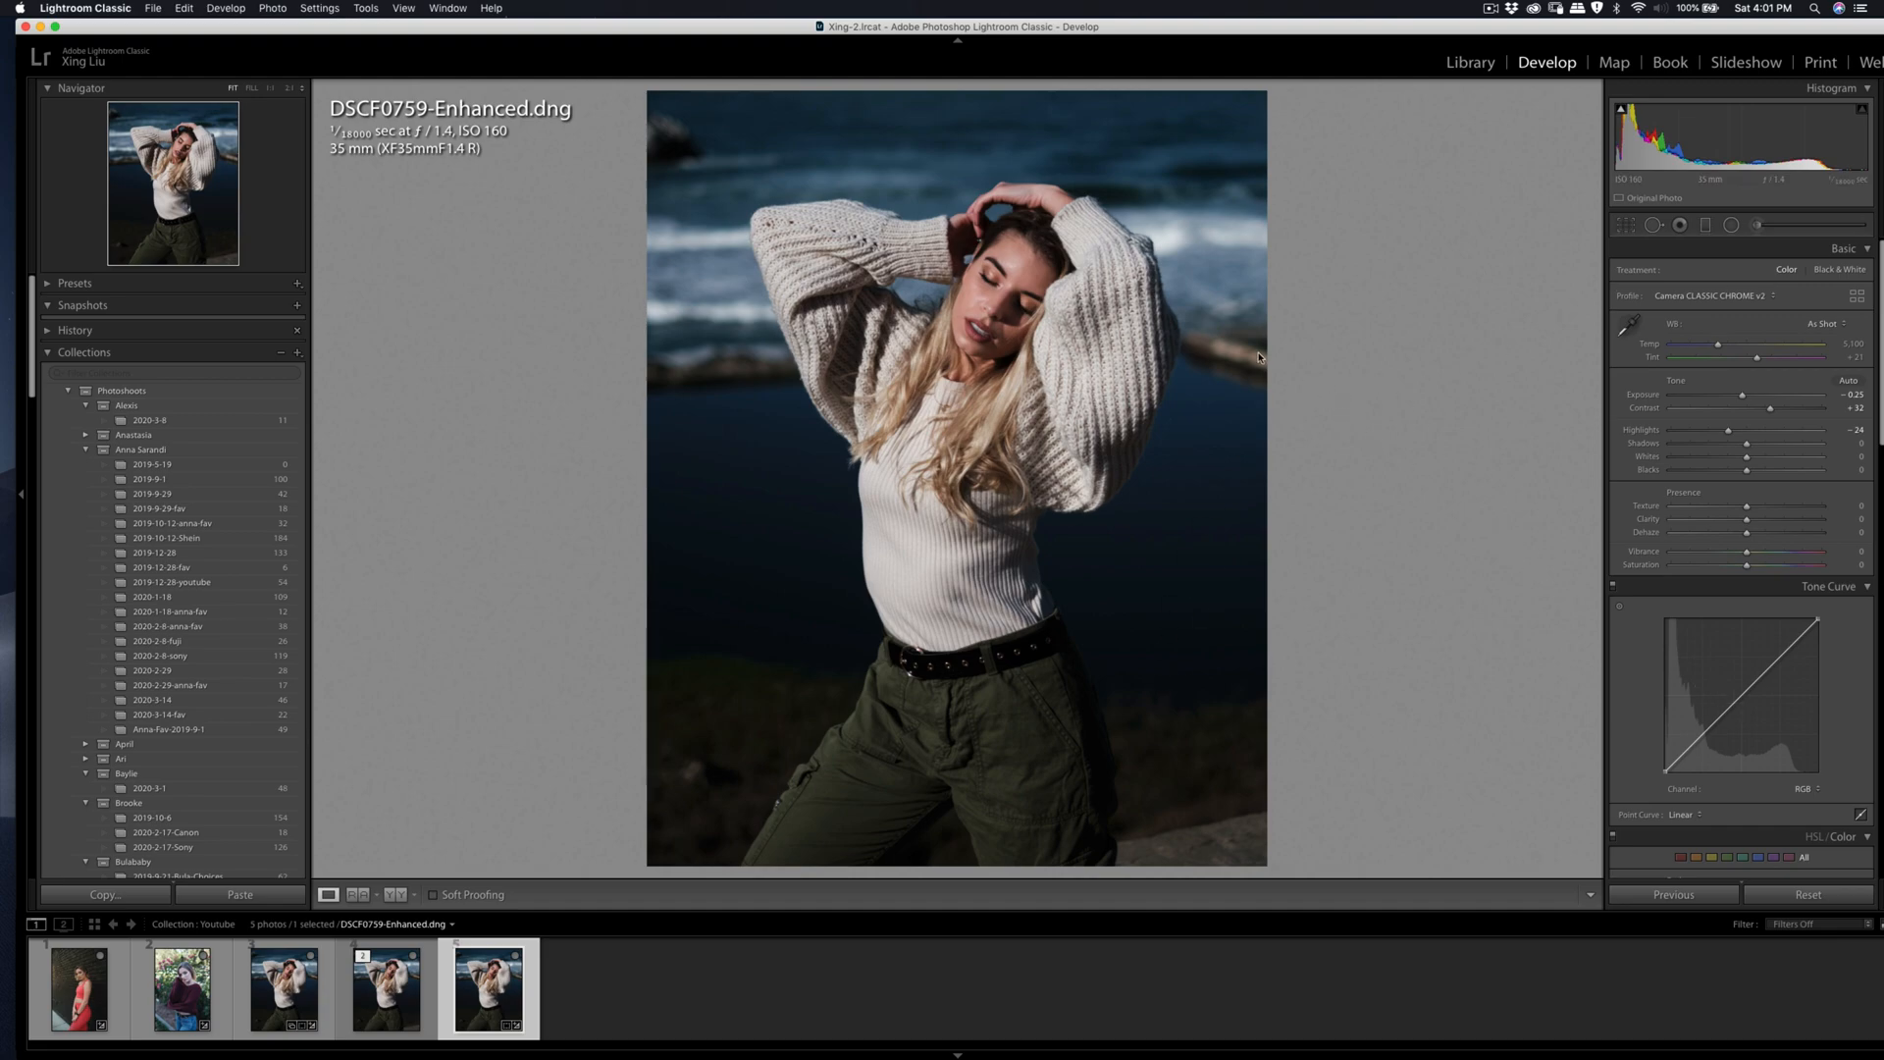
Step: Open DSCF8122.RAF for developing and set its temperature to 5,941, contrast to +17 and highlights to -16
left_click(183, 989)
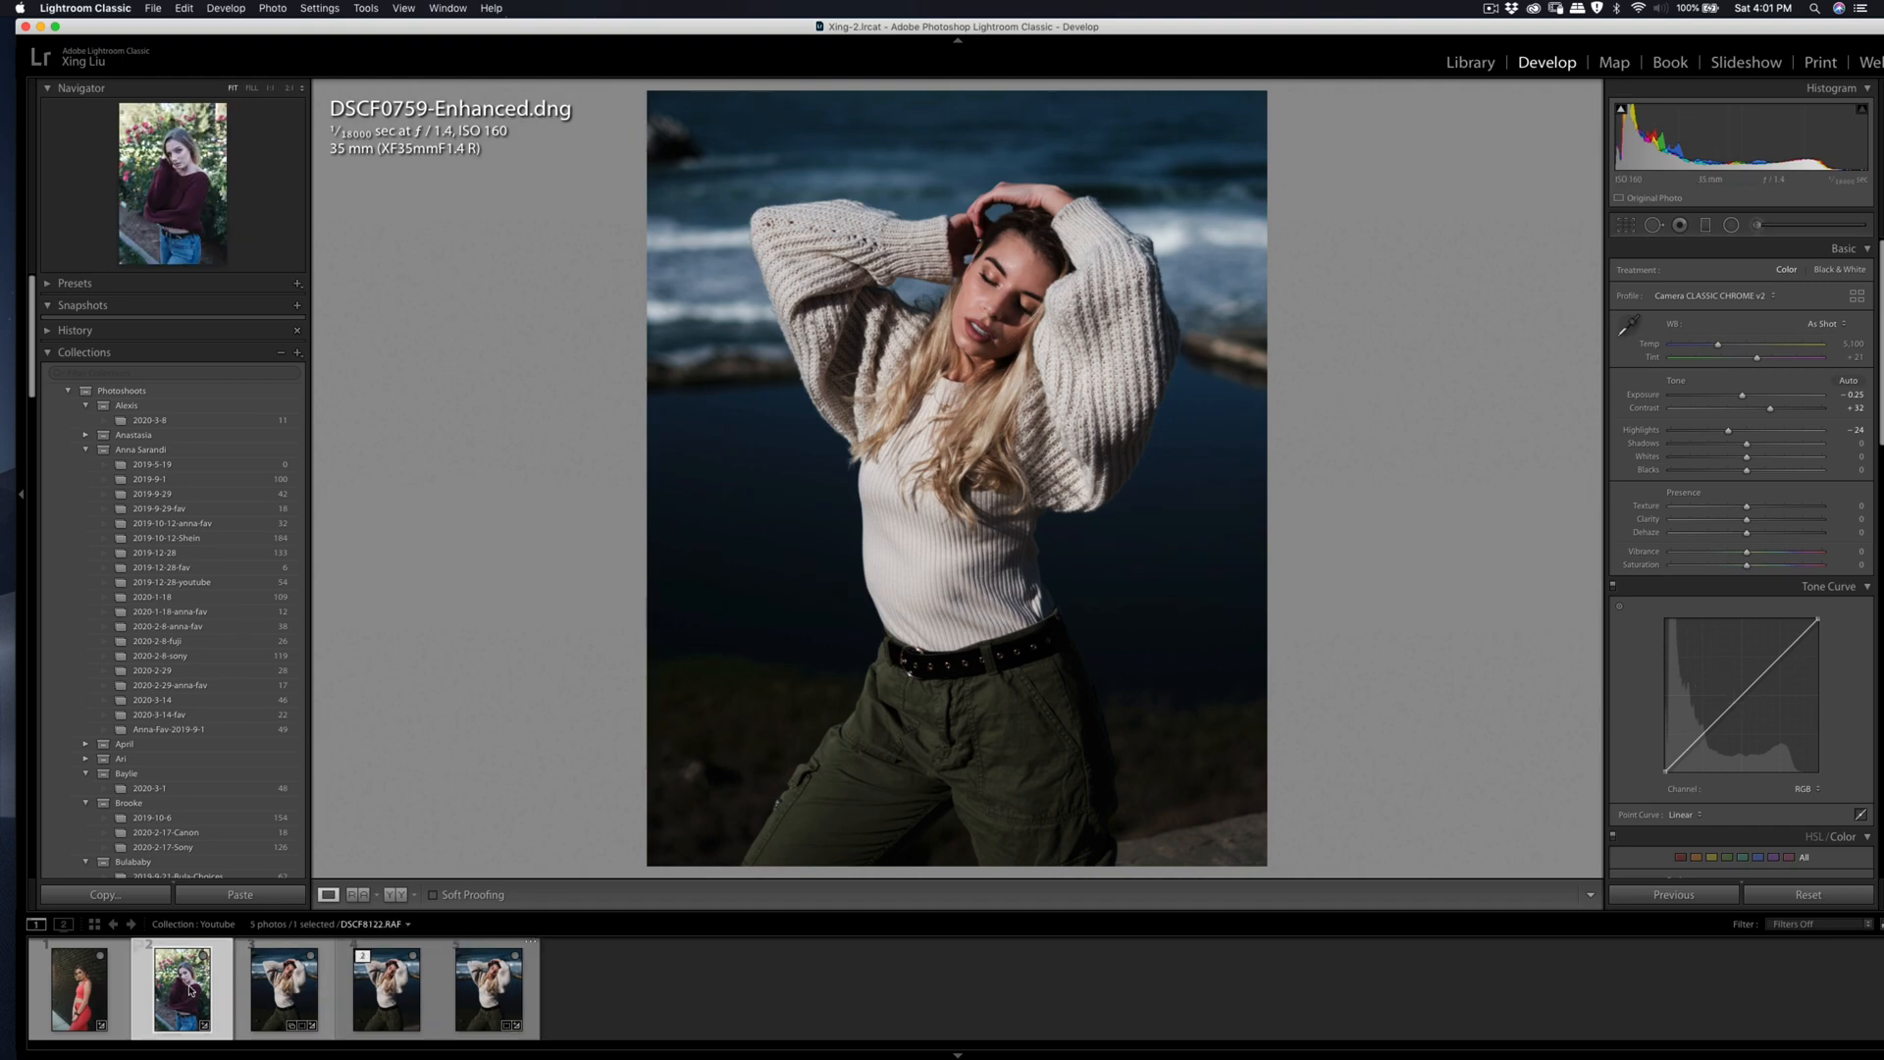
scroll(1693, 471, "down", 5)
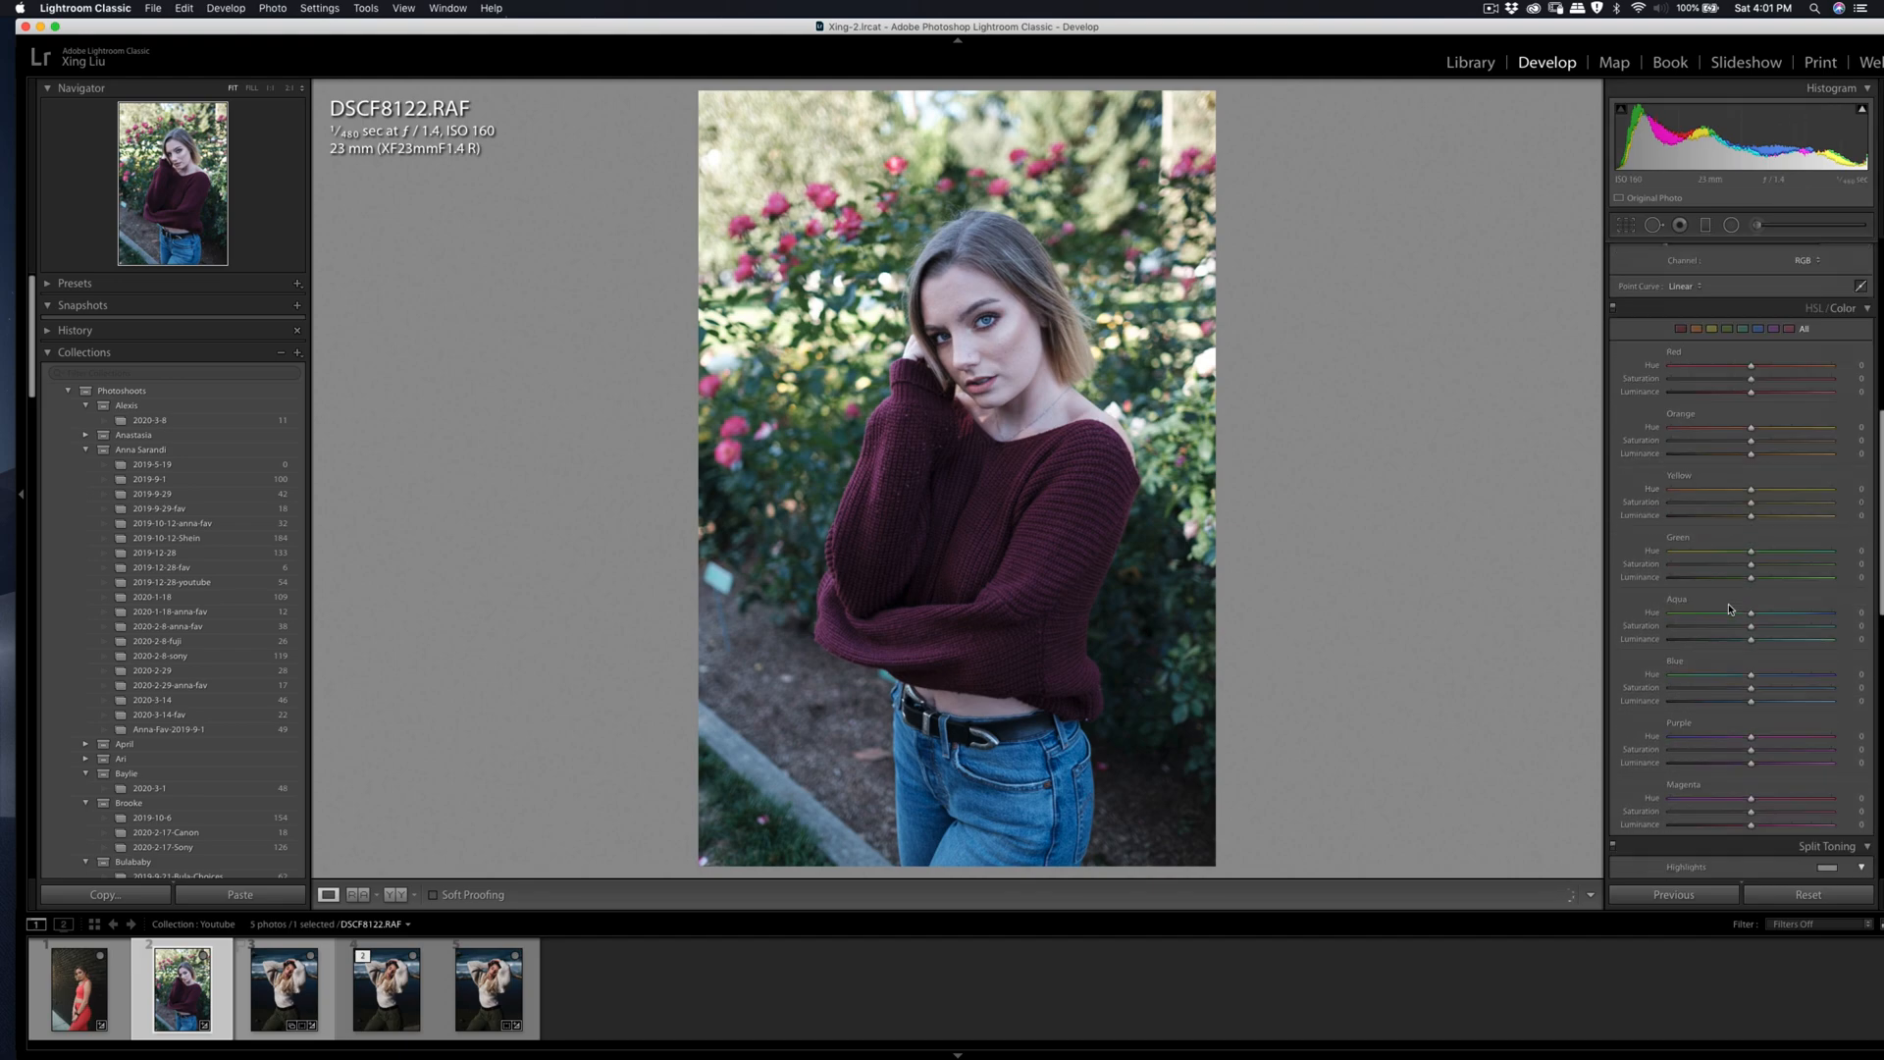
scroll(1707, 579, "up", 5)
left_click_drag(1719, 344, 1730, 345)
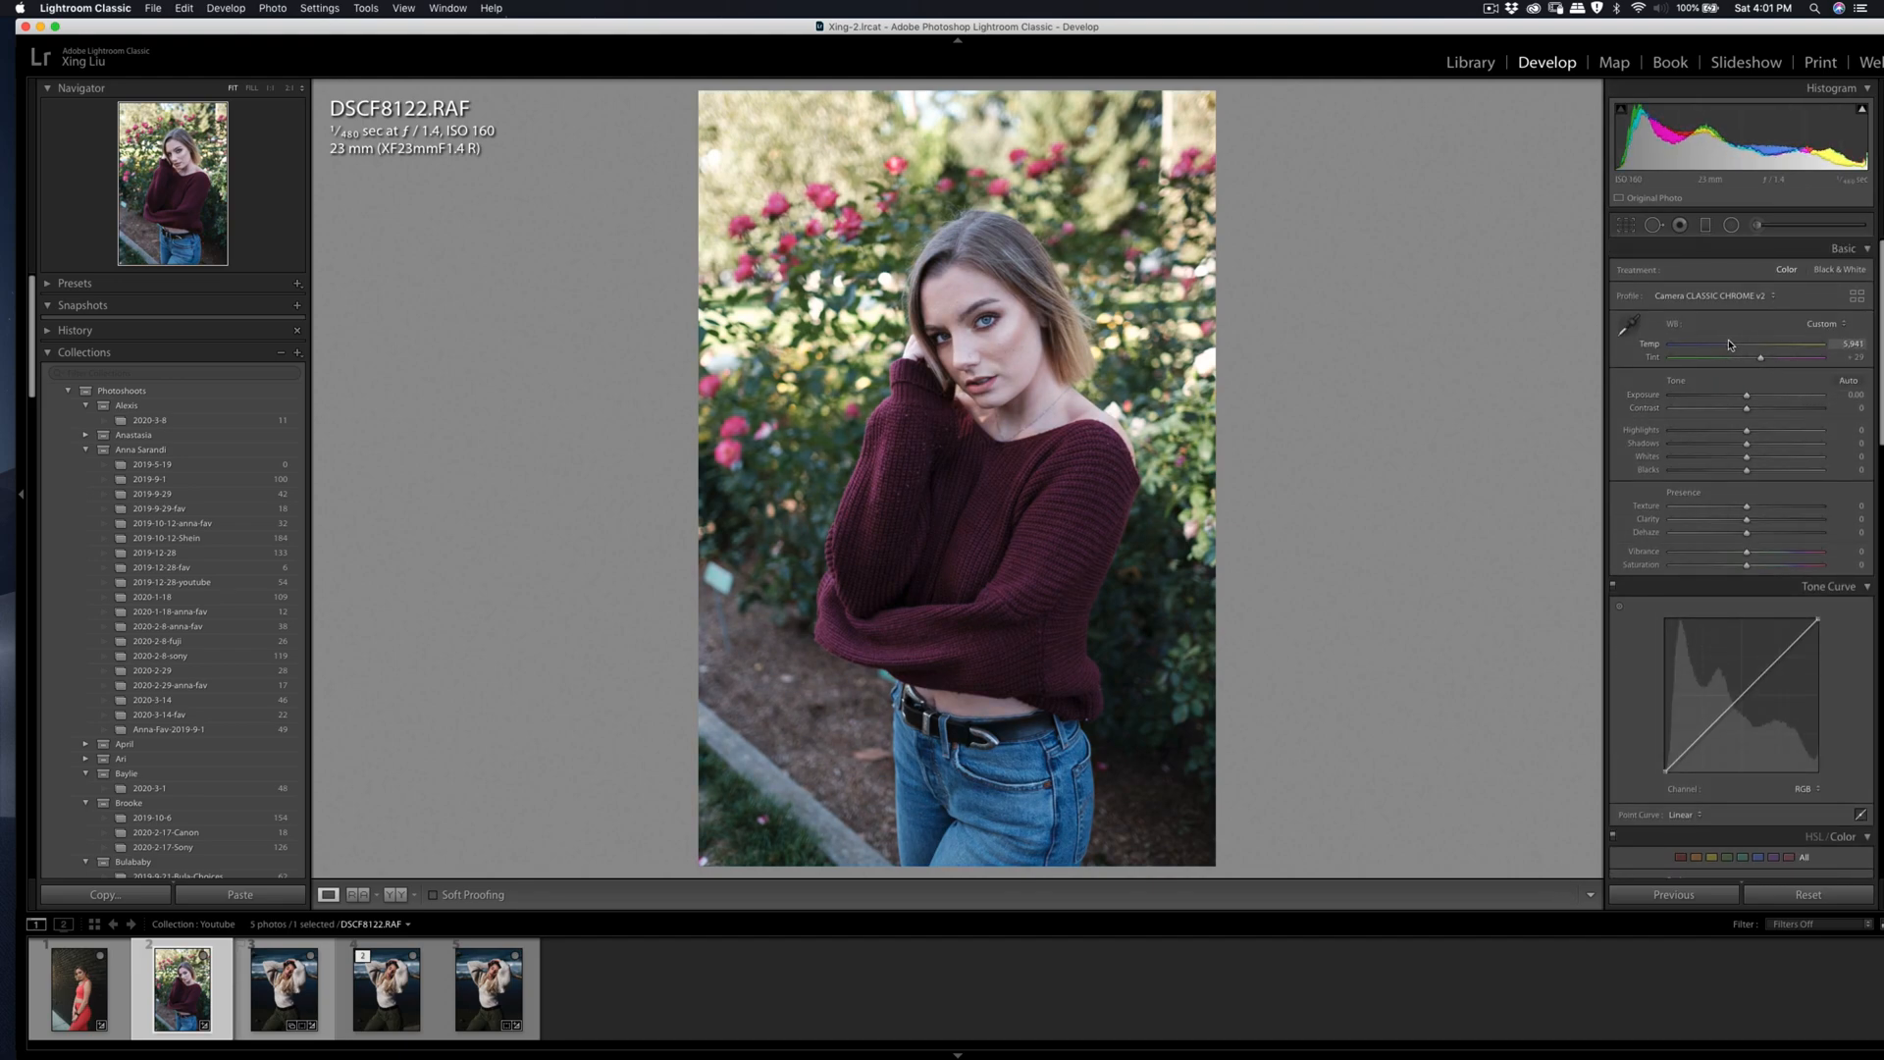
left_click_drag(1747, 407, 1734, 430)
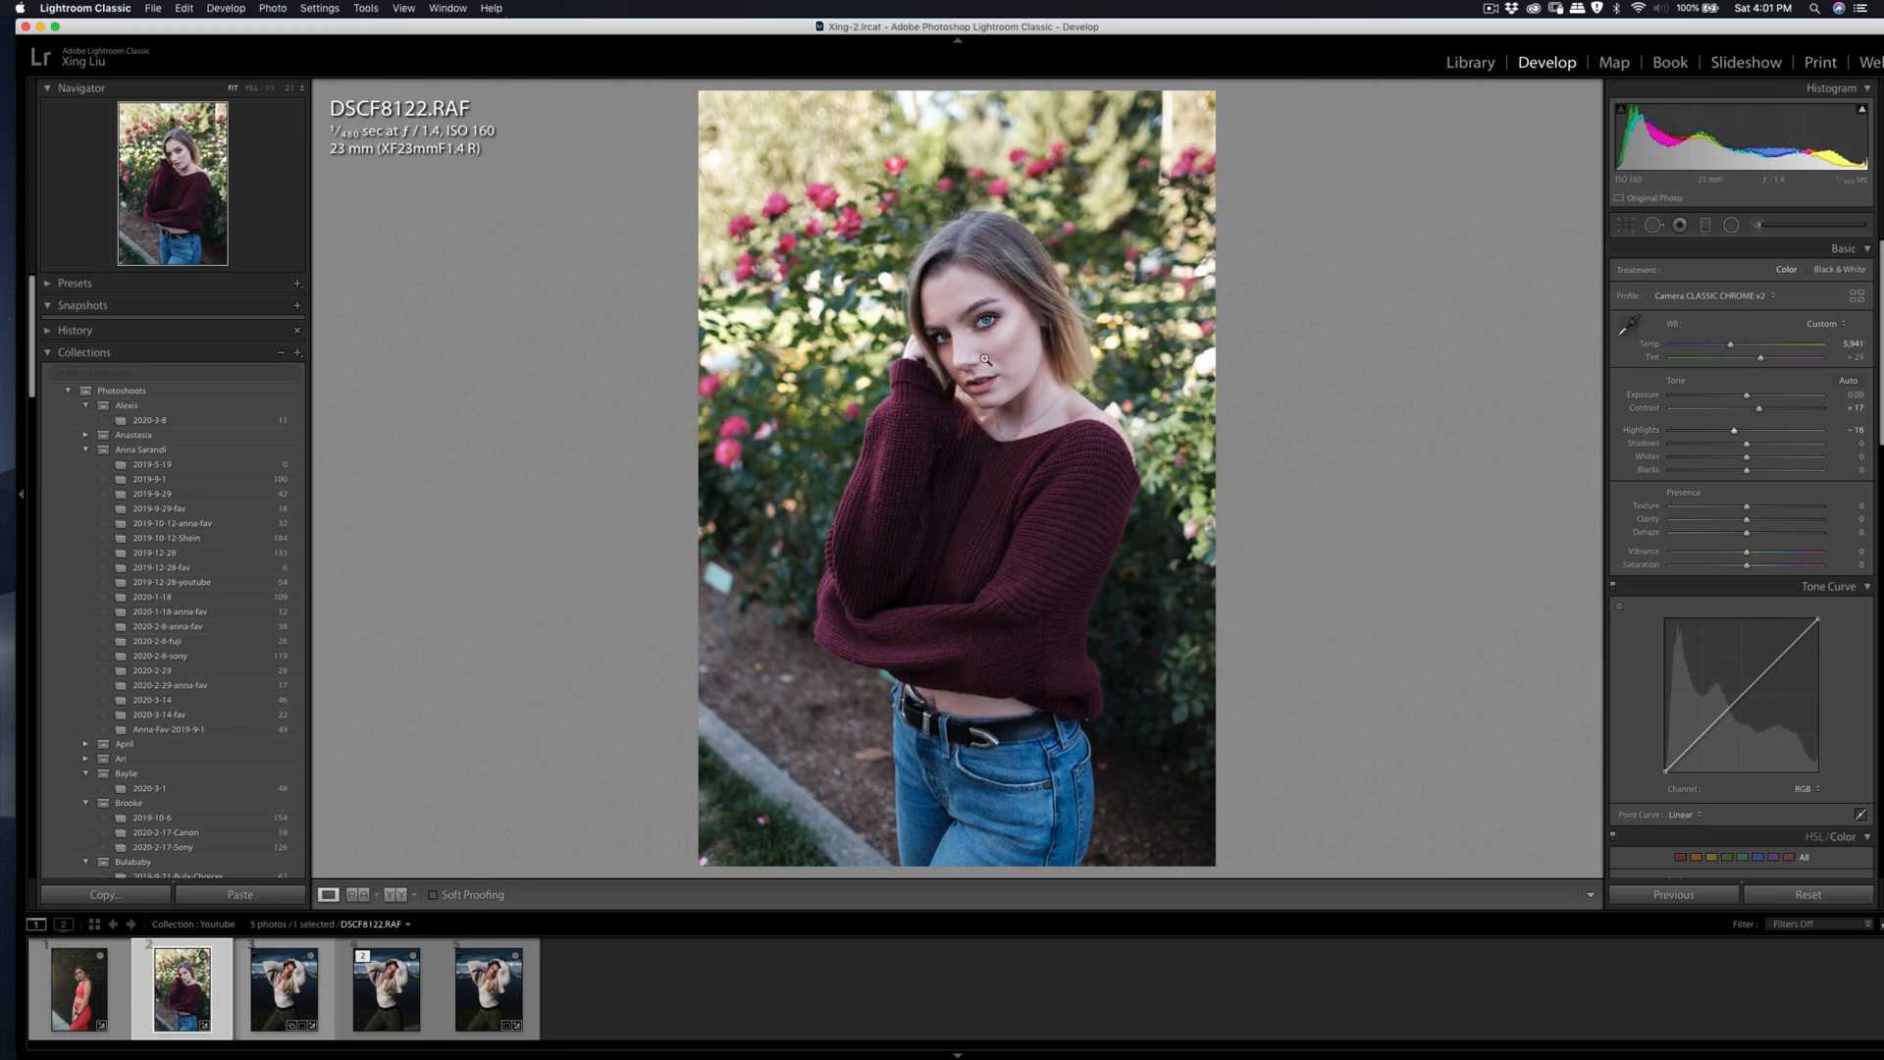
Step: Heal the blemishes in the middle of the forehead and toward its hair-covered side with the Spot Removal tool
left_click(955, 301)
key("q")
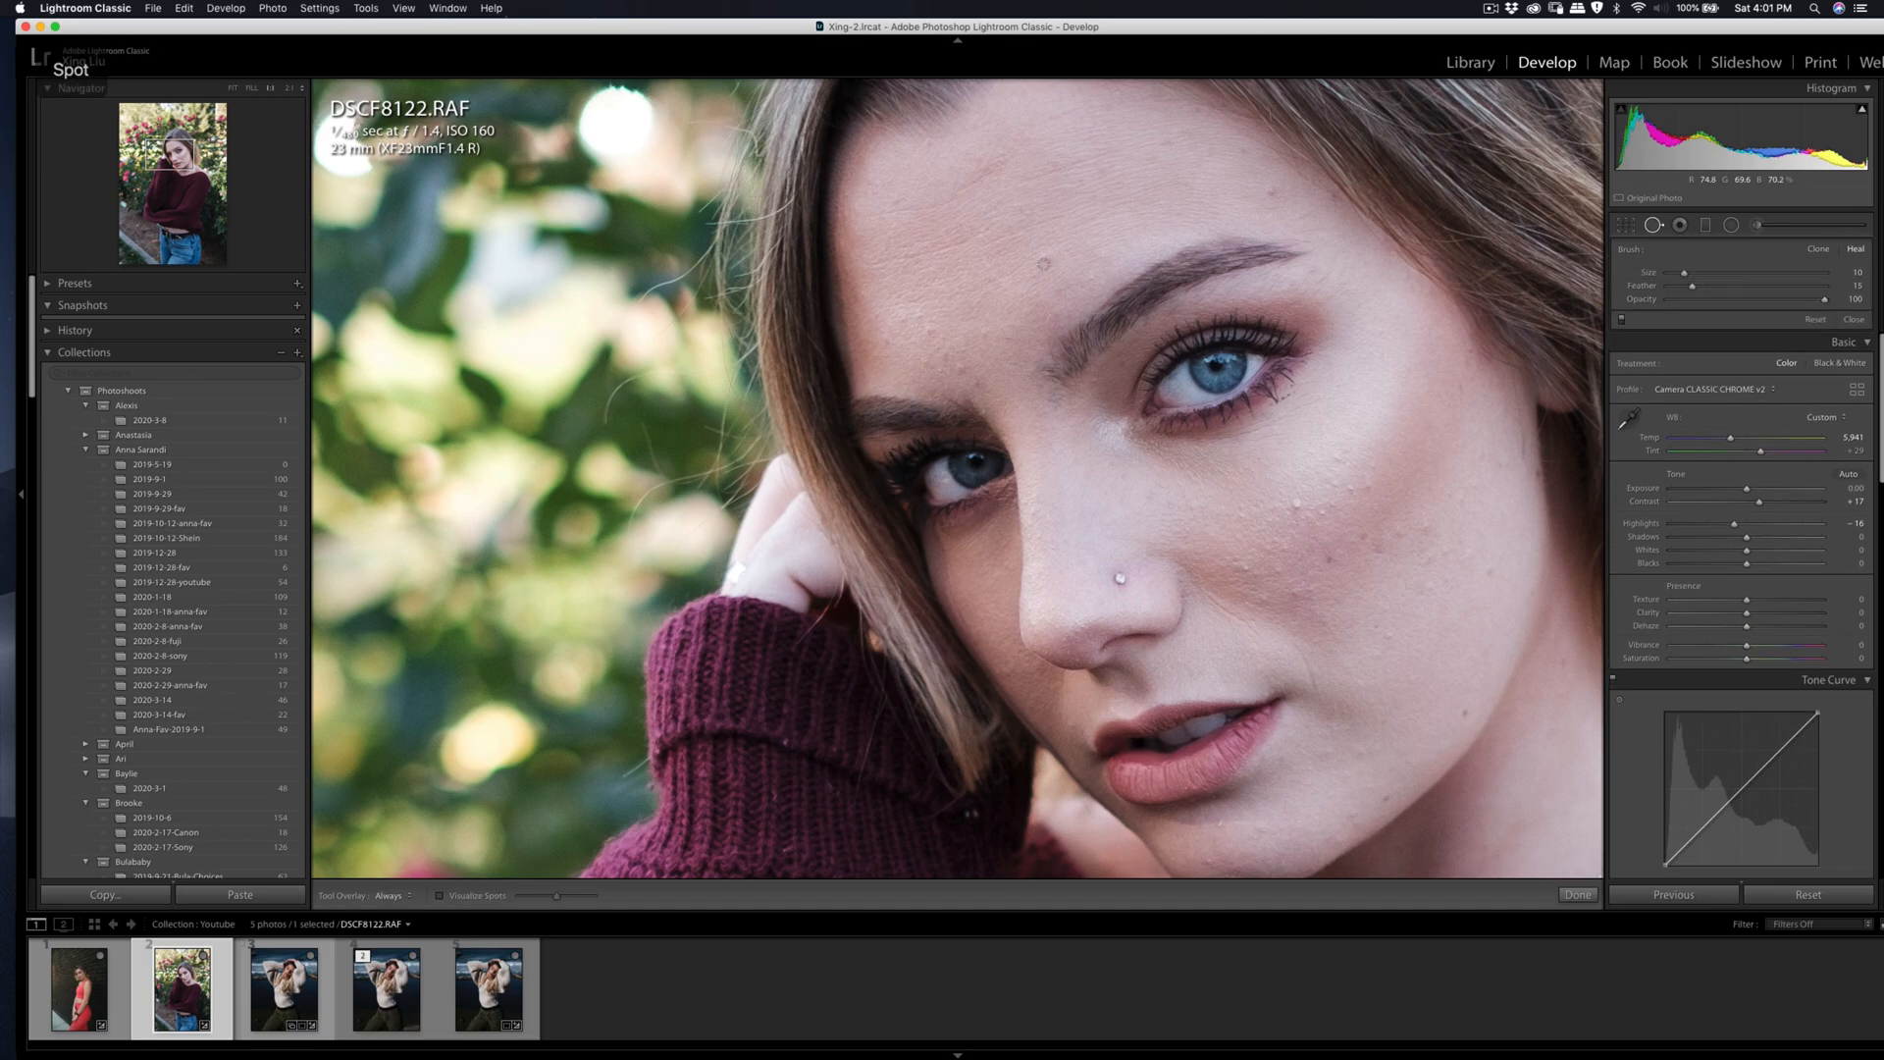
left_click(1046, 258)
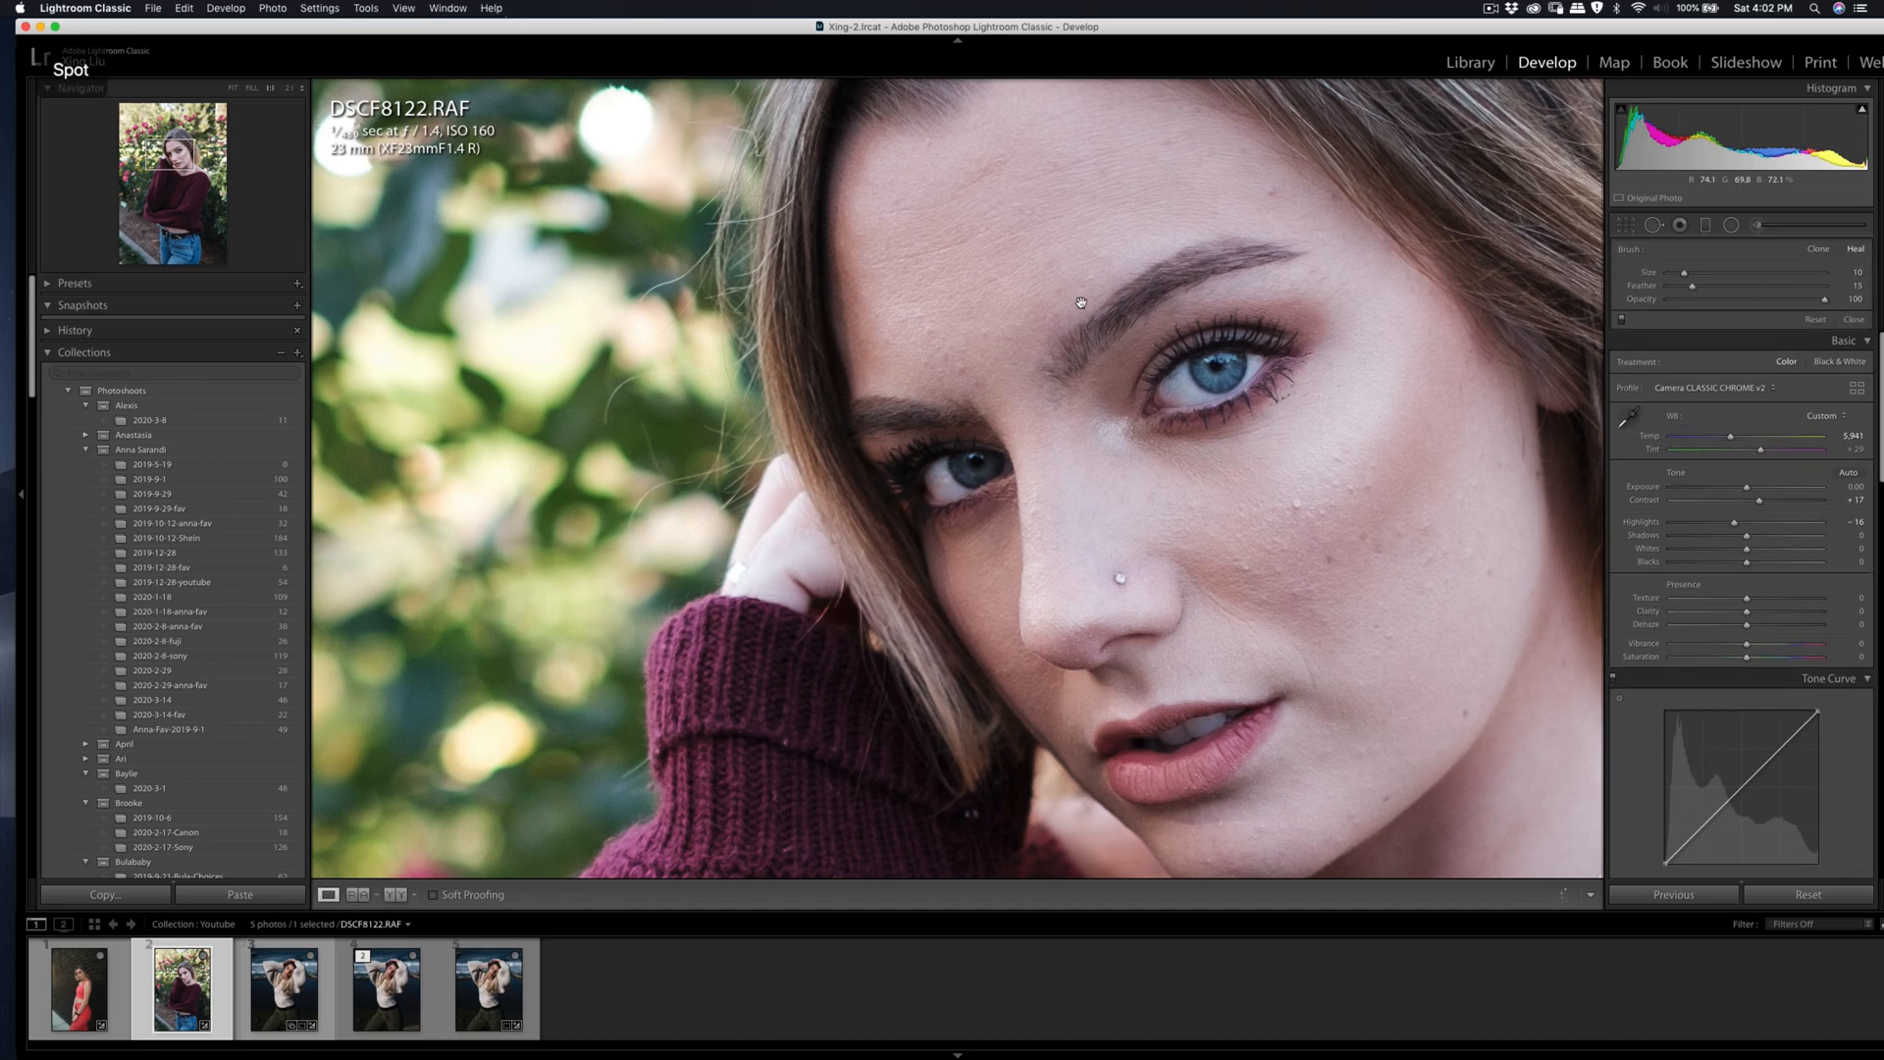
left_click_drag(961, 372, 920, 314)
key("q")
key("q")
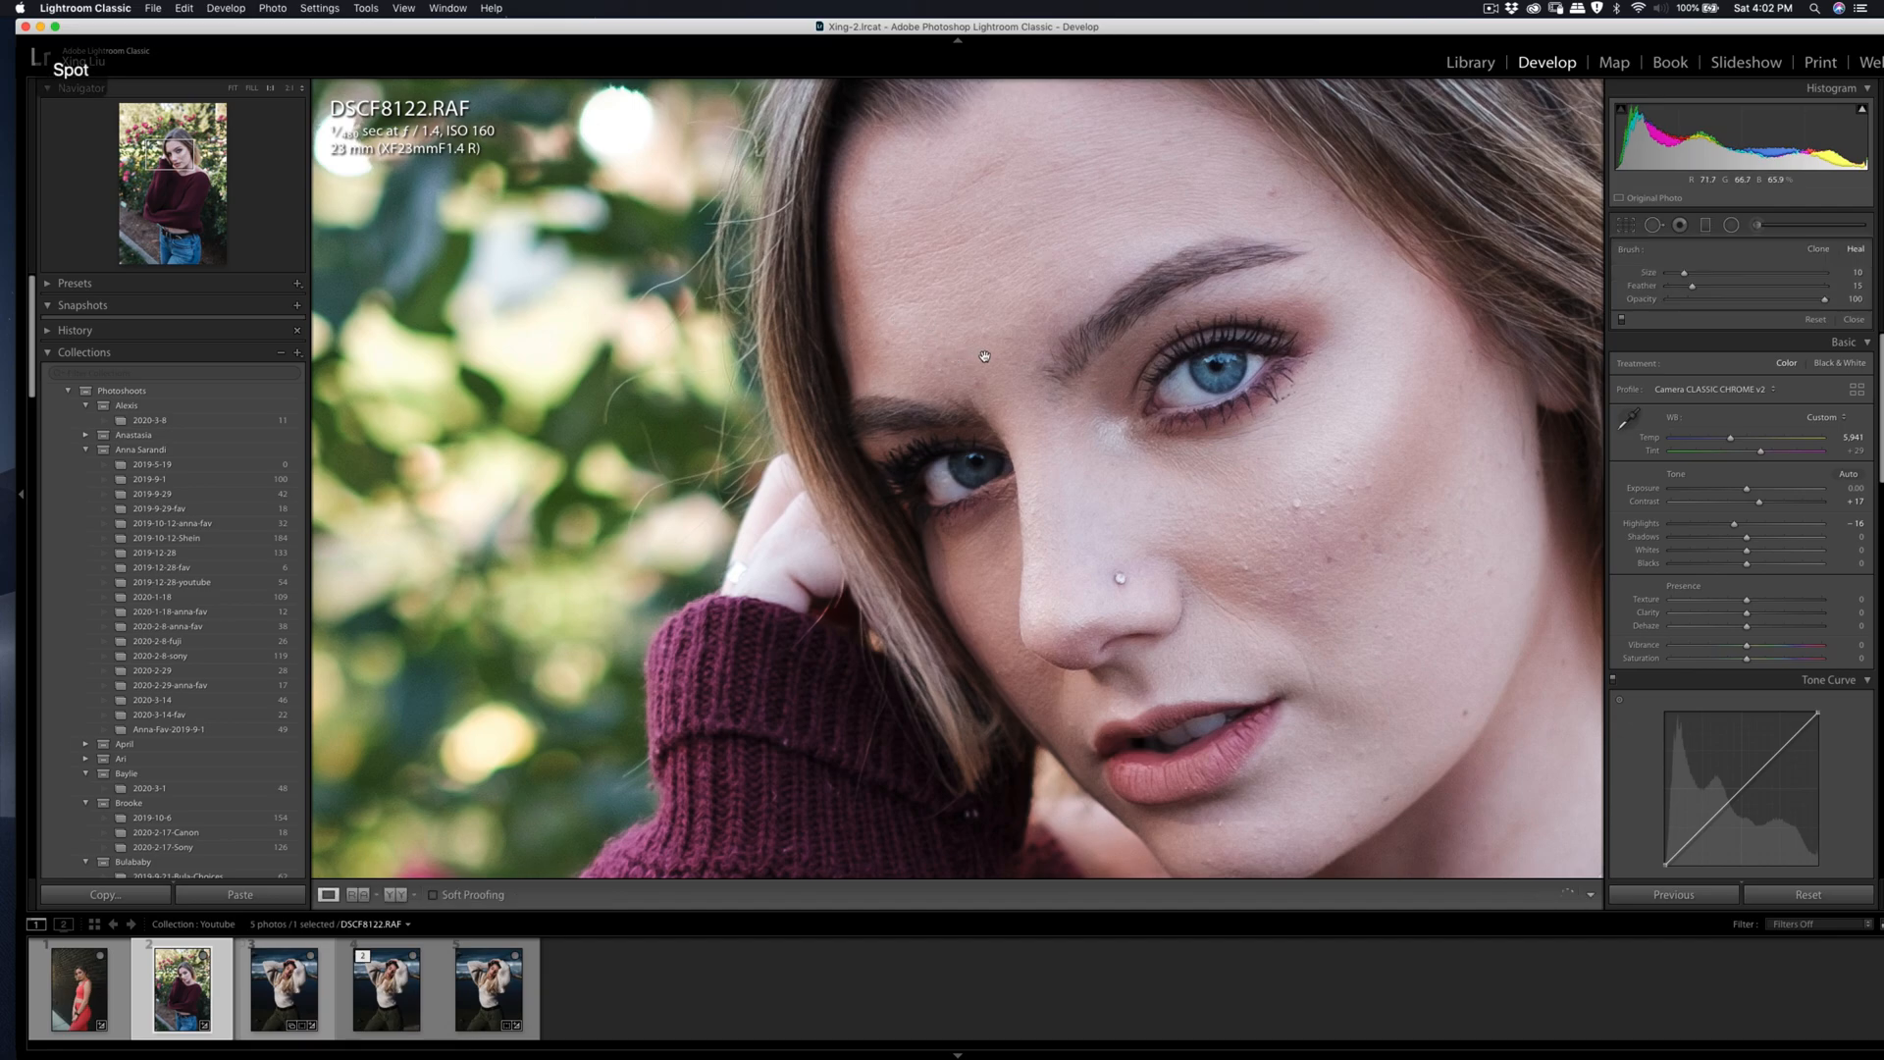
key("q")
key("q")
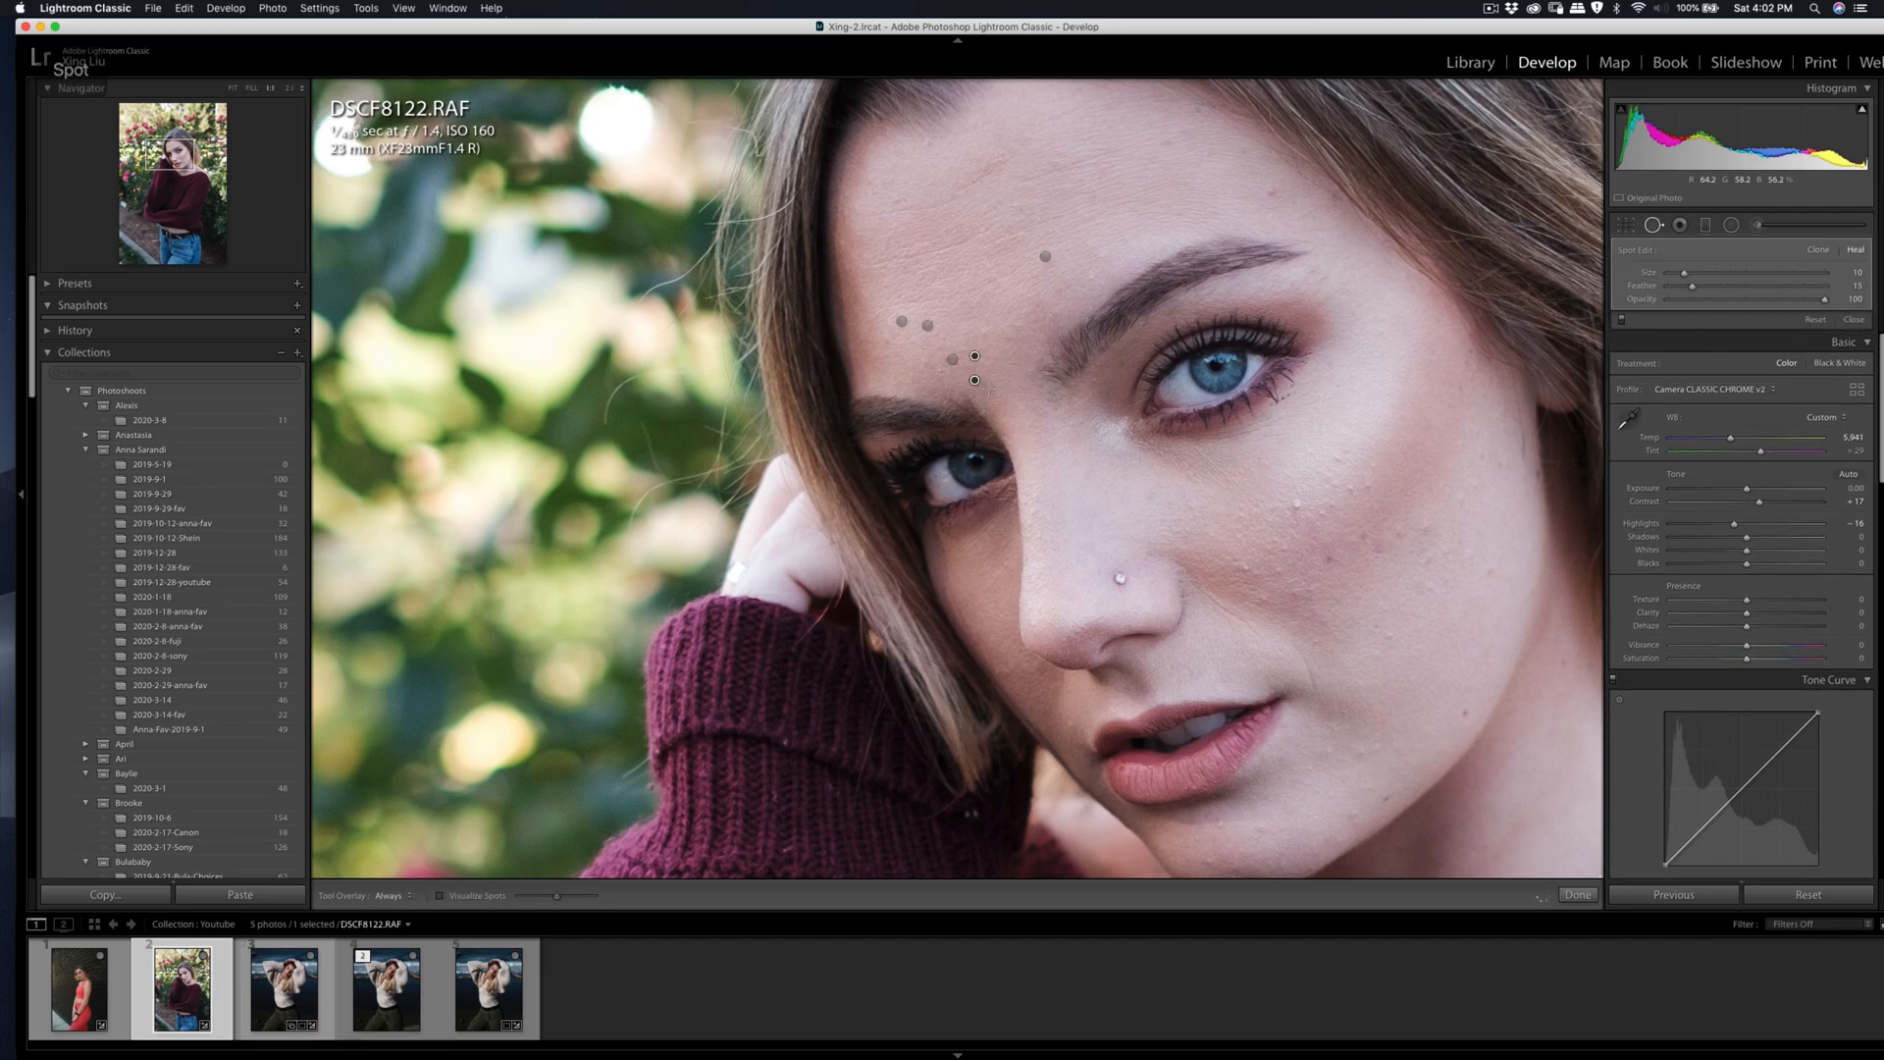
Step: Heal the remaining skin marks just above the eyebrow nearest the raised hand with short healing strokes
key("q")
key("q")
left_click_drag(934, 372, 934, 372)
key("q")
key("q")
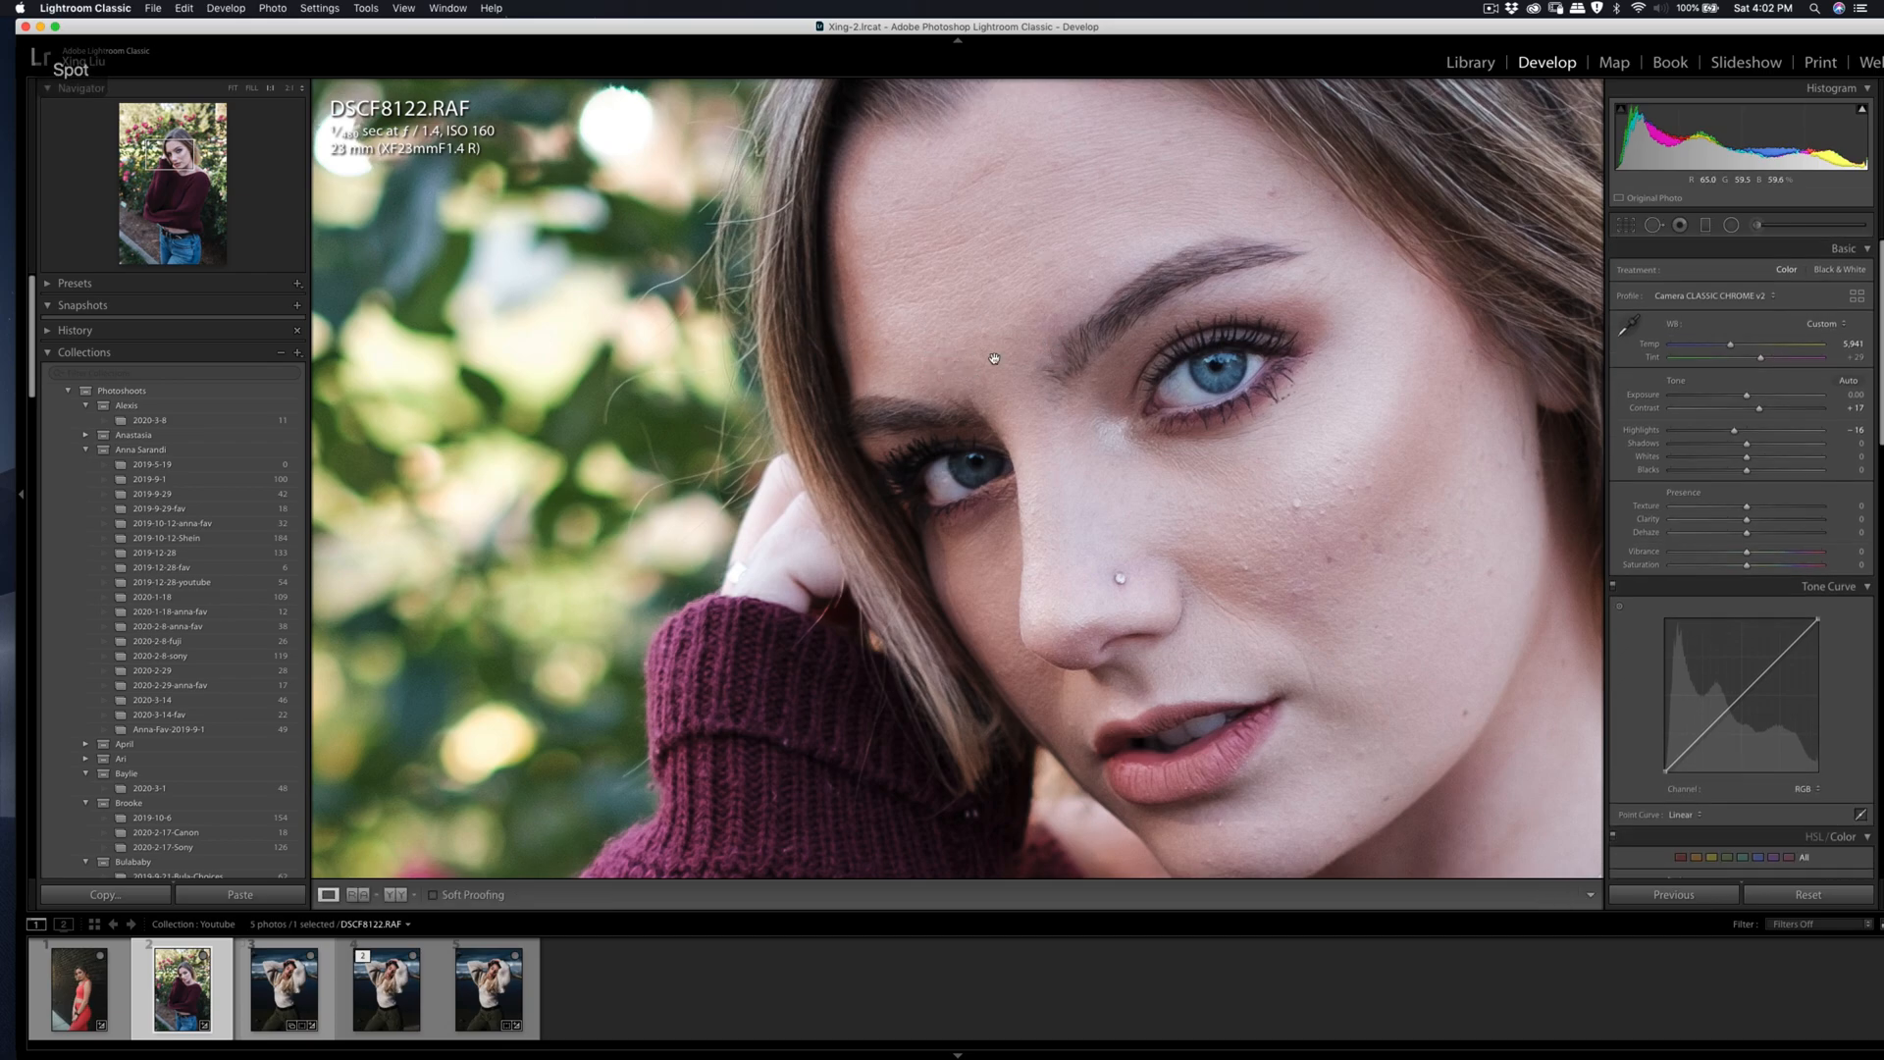
key("q")
key("q")
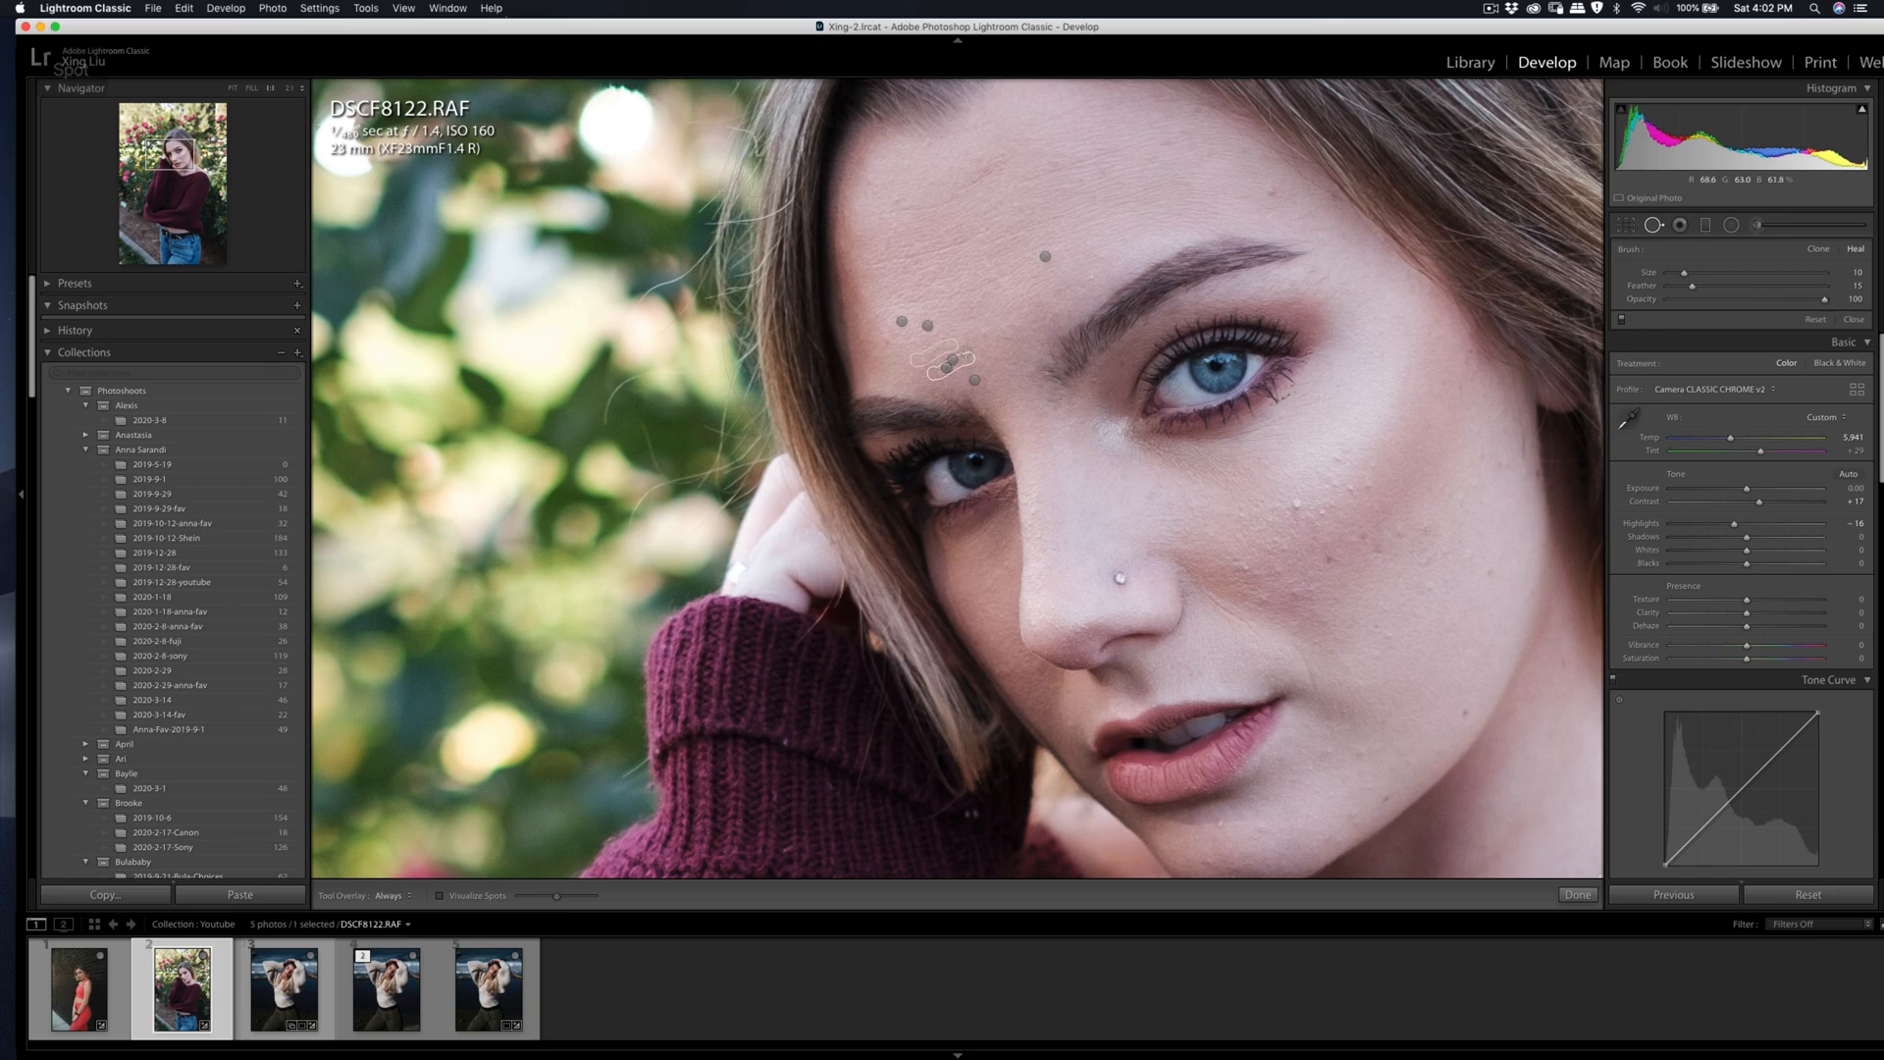
left_click(959, 359)
left_click_drag(929, 365, 967, 343)
key("q")
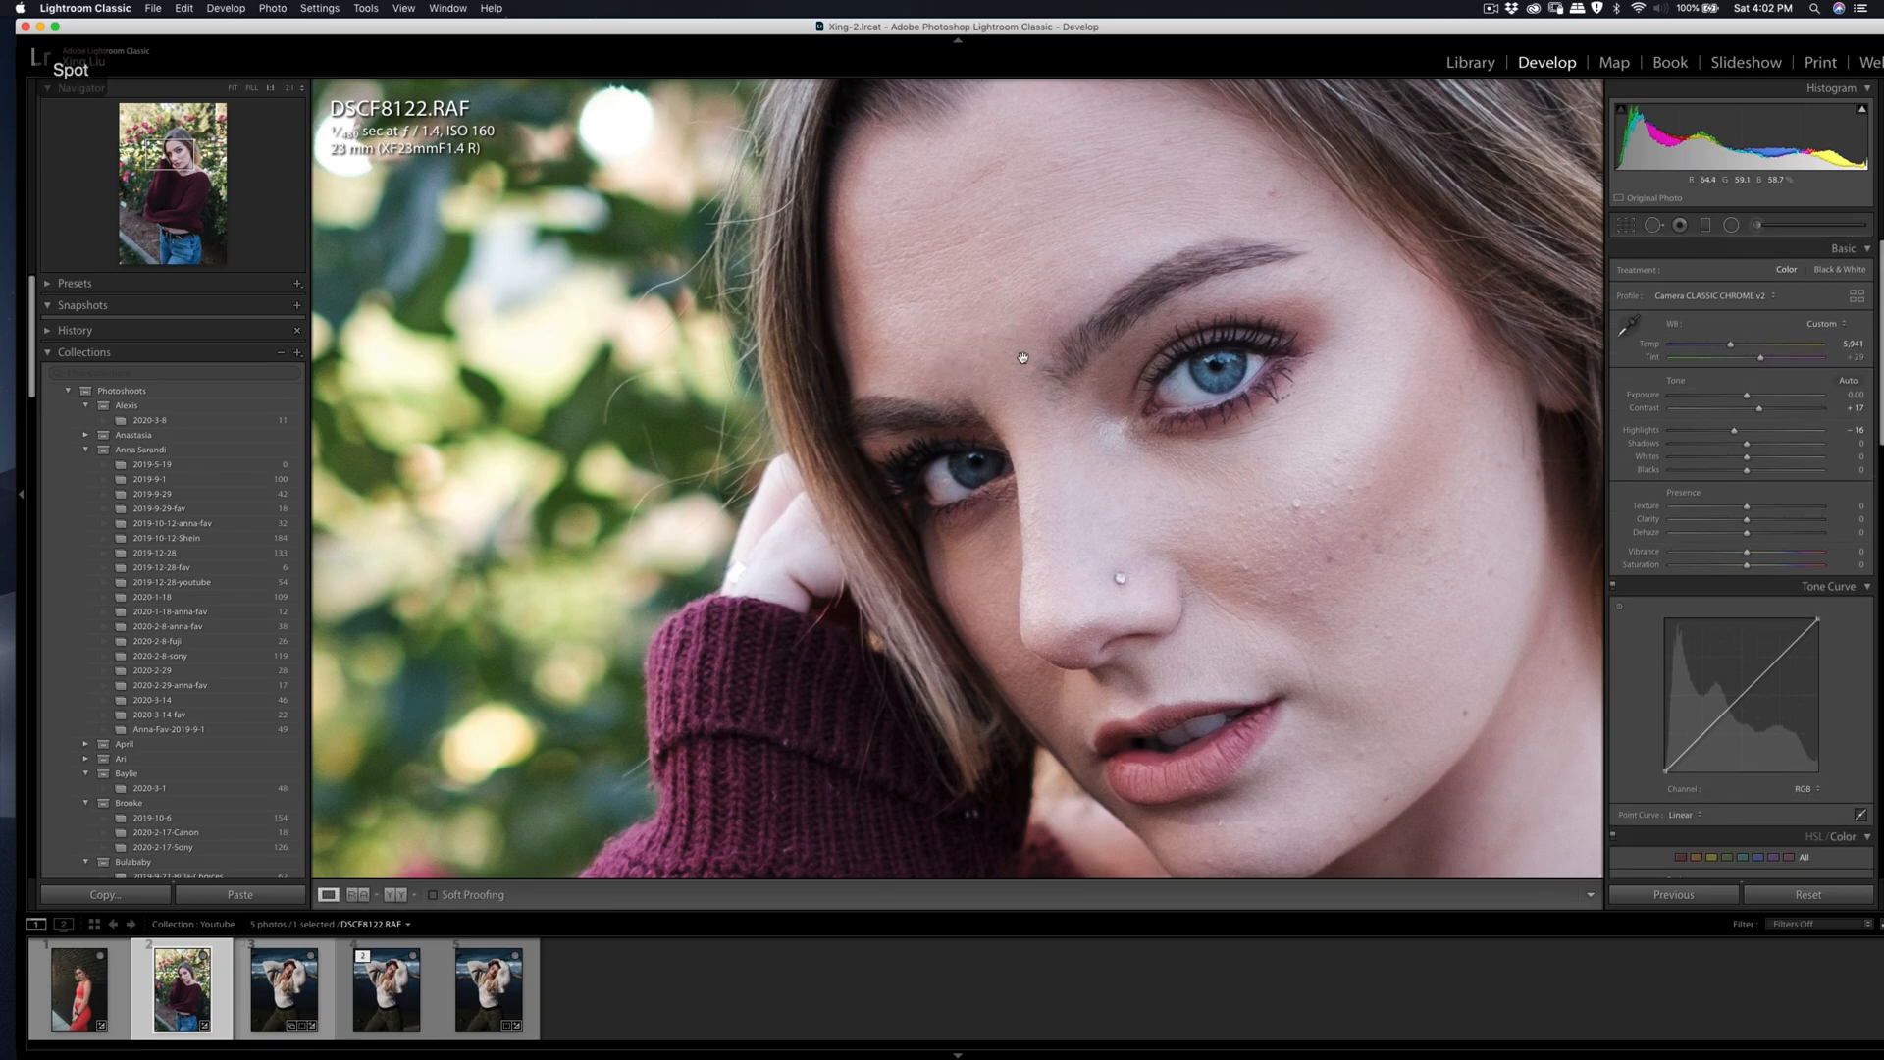
Step: Heal the small bumps on the upper cheek below the fully visible eye
key("q")
left_click_drag(1297, 512, 1298, 502)
key("q")
key("q")
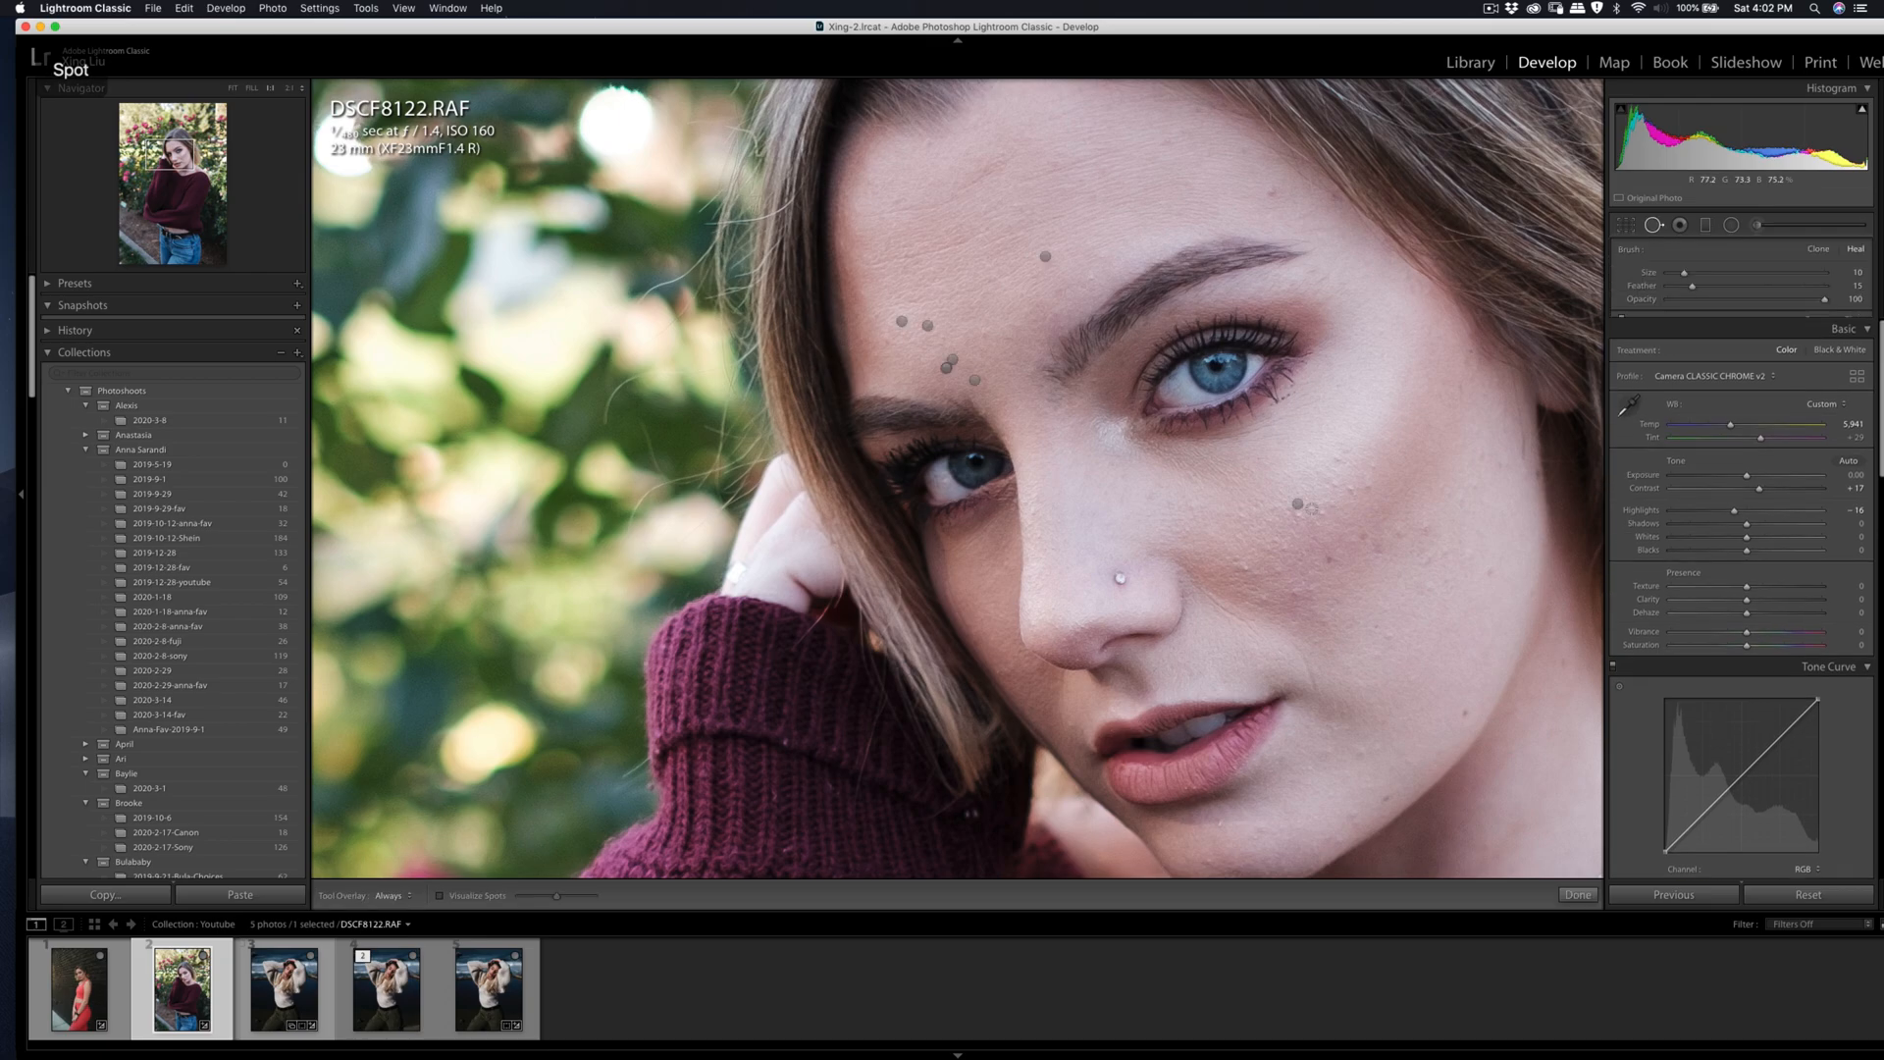
left_click(1298, 505)
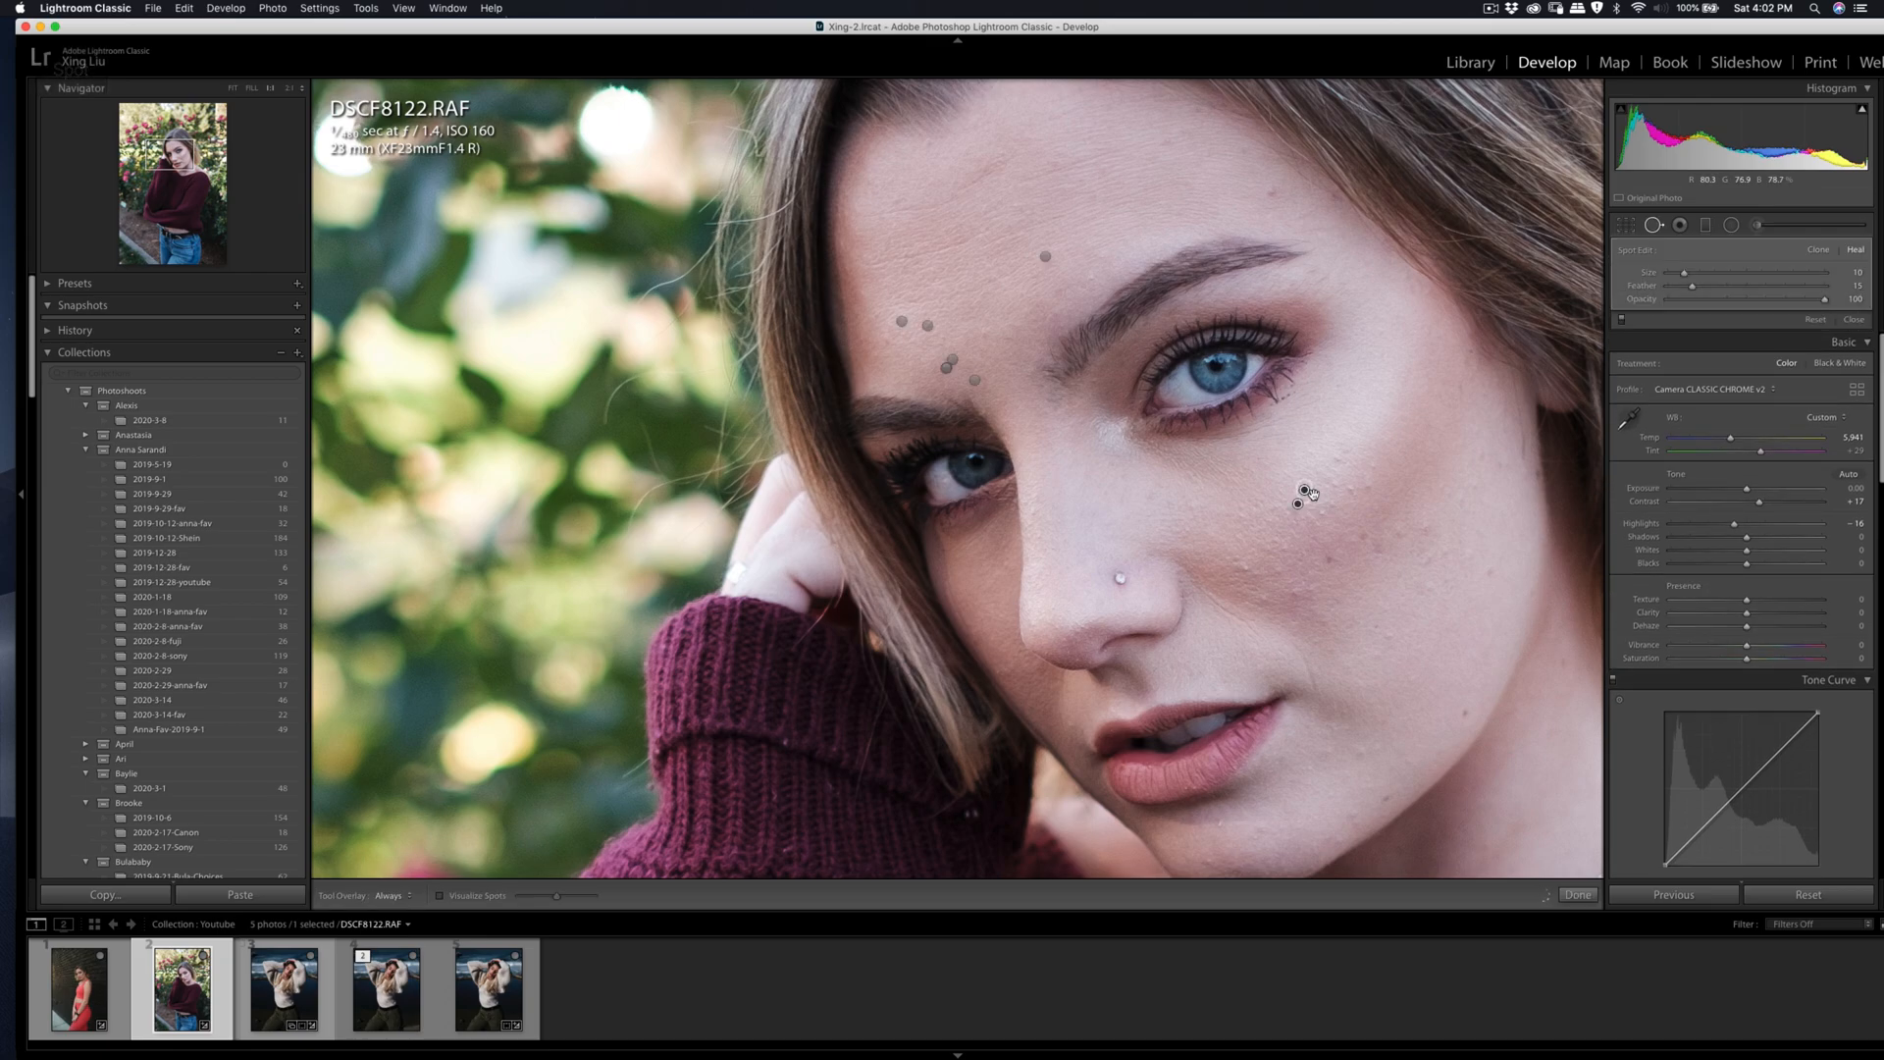
key("q")
key("q")
left_click(1323, 513)
key("q")
key("q")
mouse_move(1332, 485)
left_mouse_down()
mouse_move(1360, 488)
mouse_move(1376, 460)
left_mouse_up()
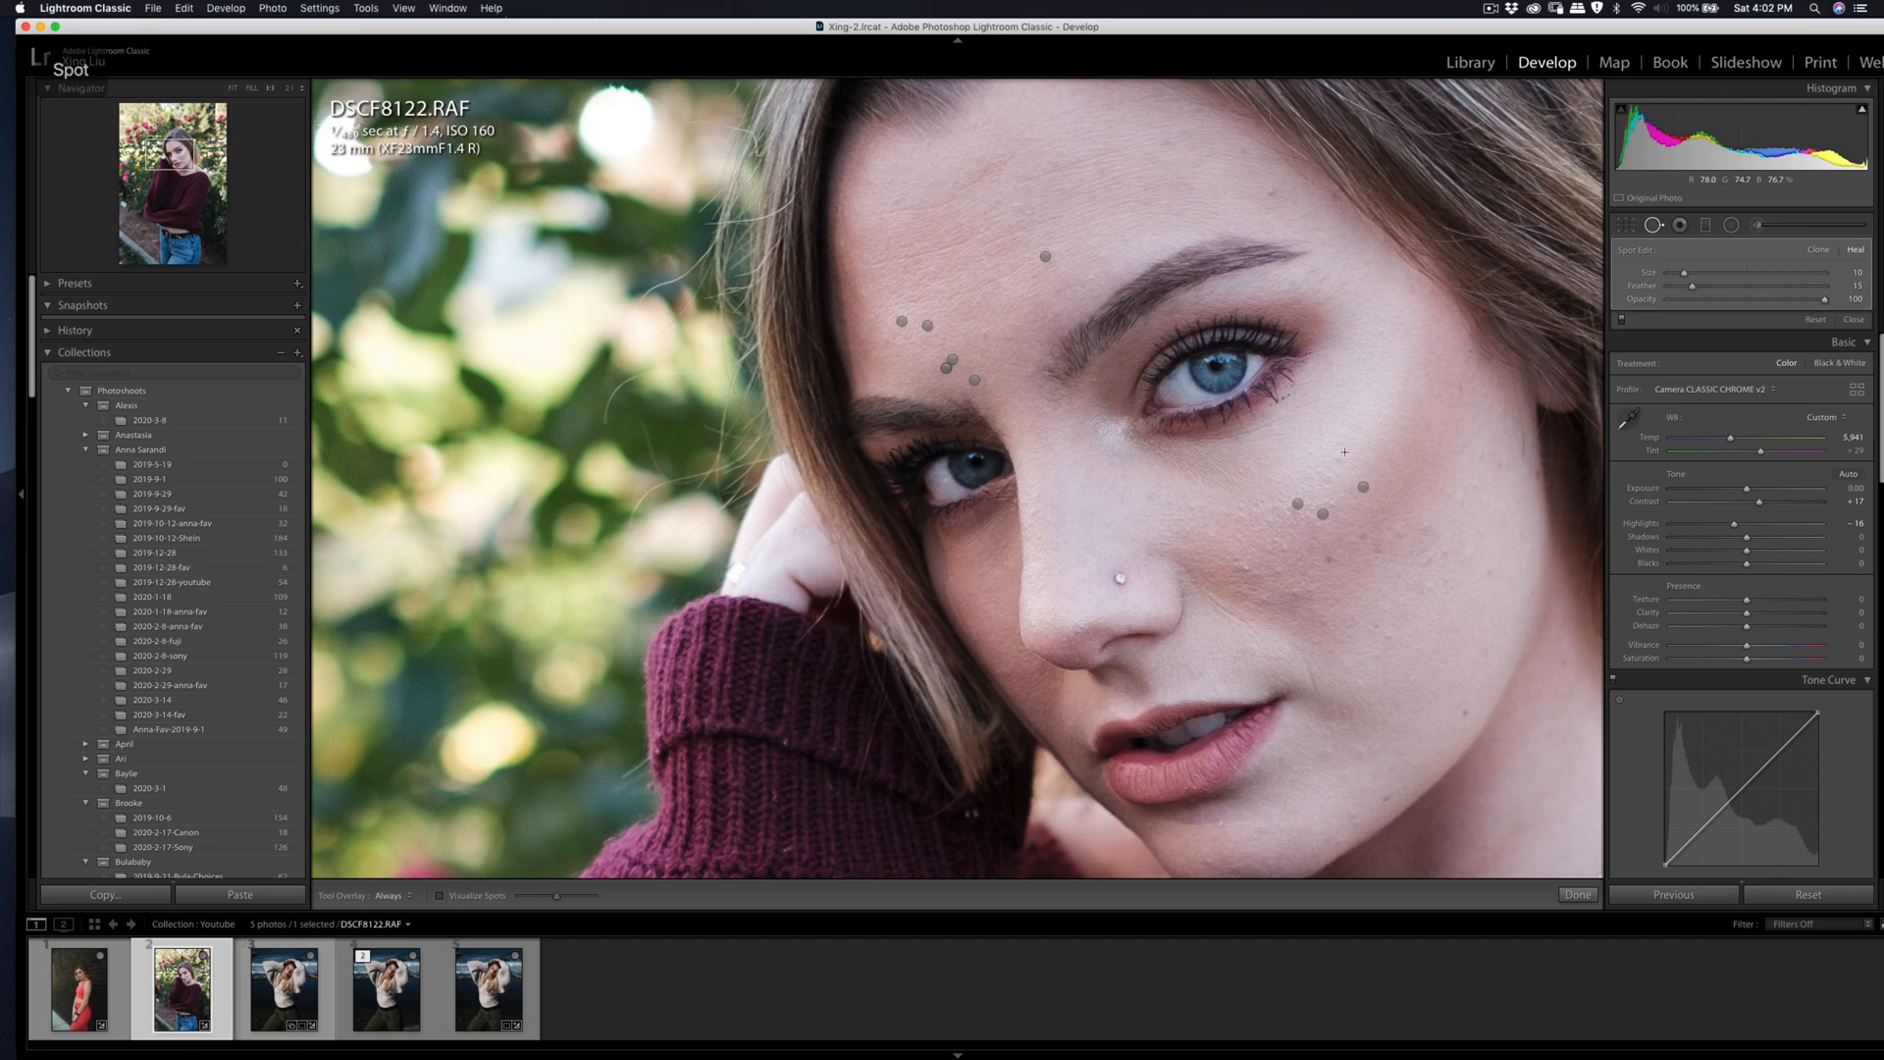
key("q")
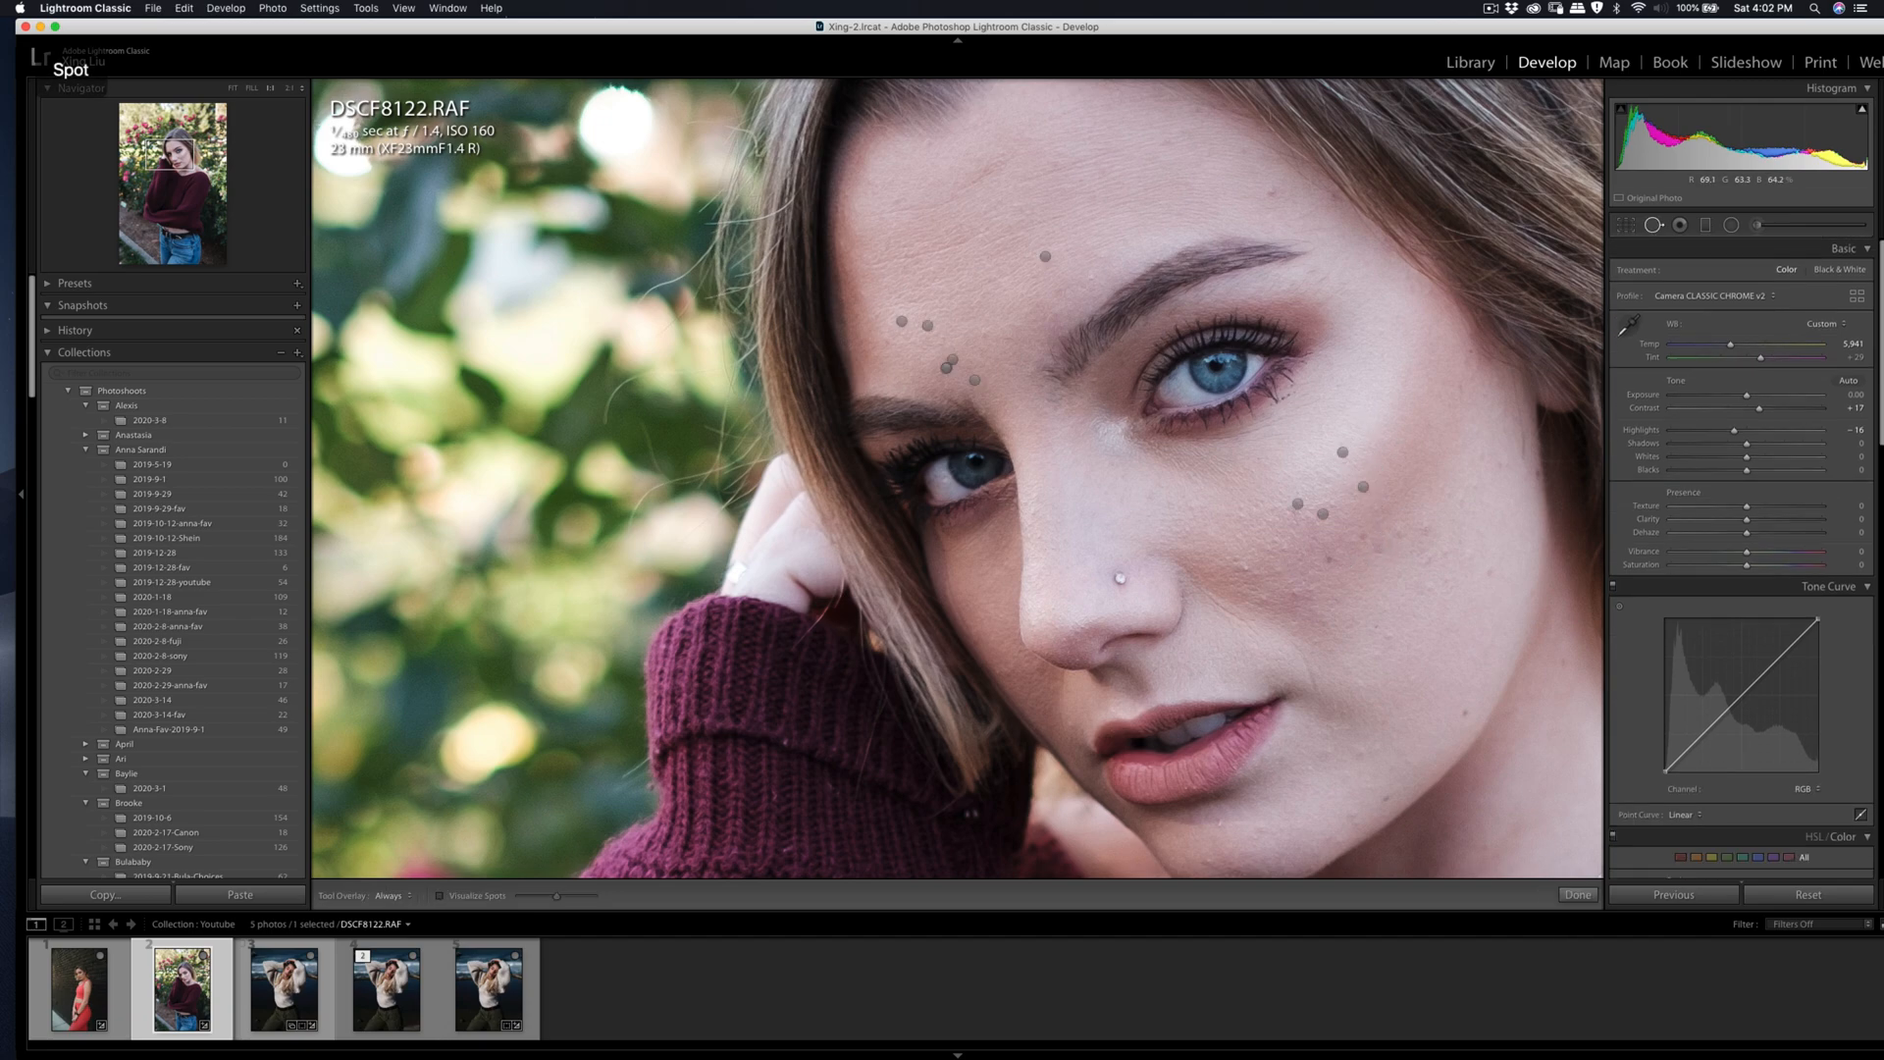
Step: Heal the blemishes on the middle of the cheek beside the nose, then close Spot Removal
key("q")
left_click(1238, 561)
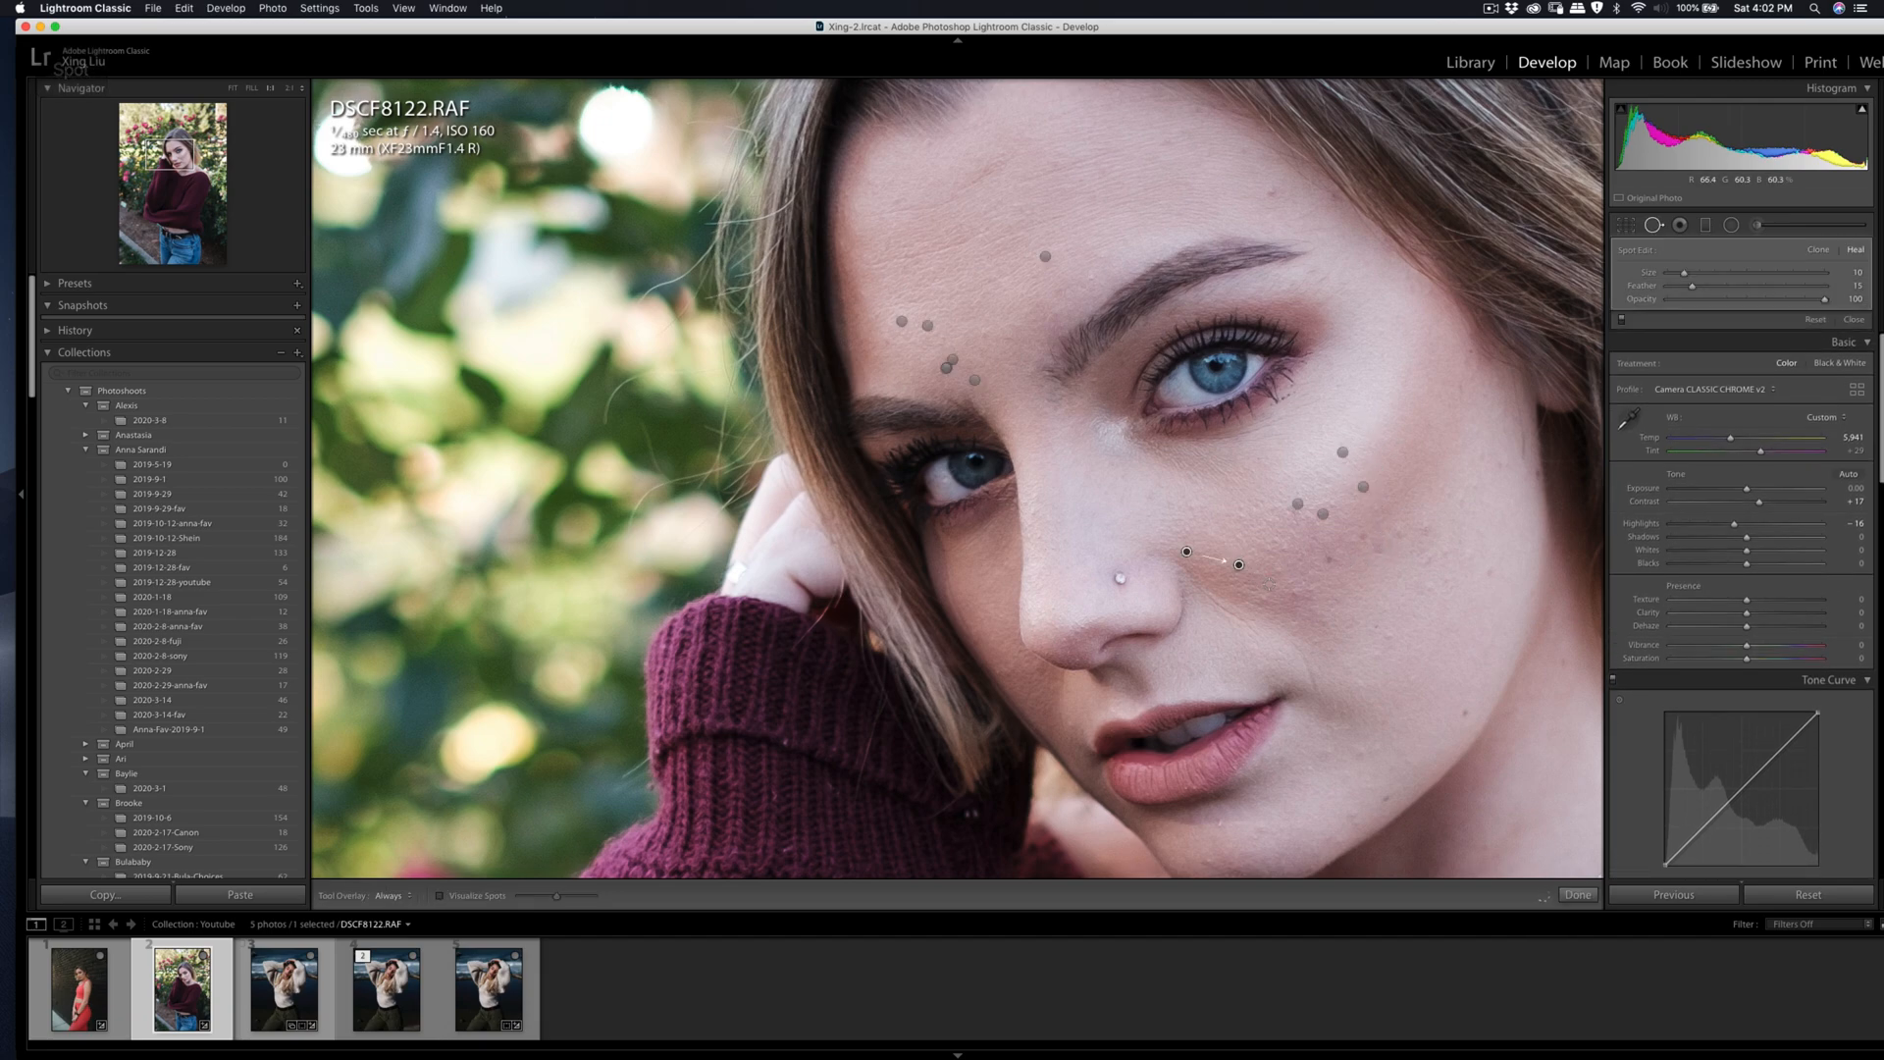
key("q")
key("q")
left_click(1263, 597)
key("q")
key("q")
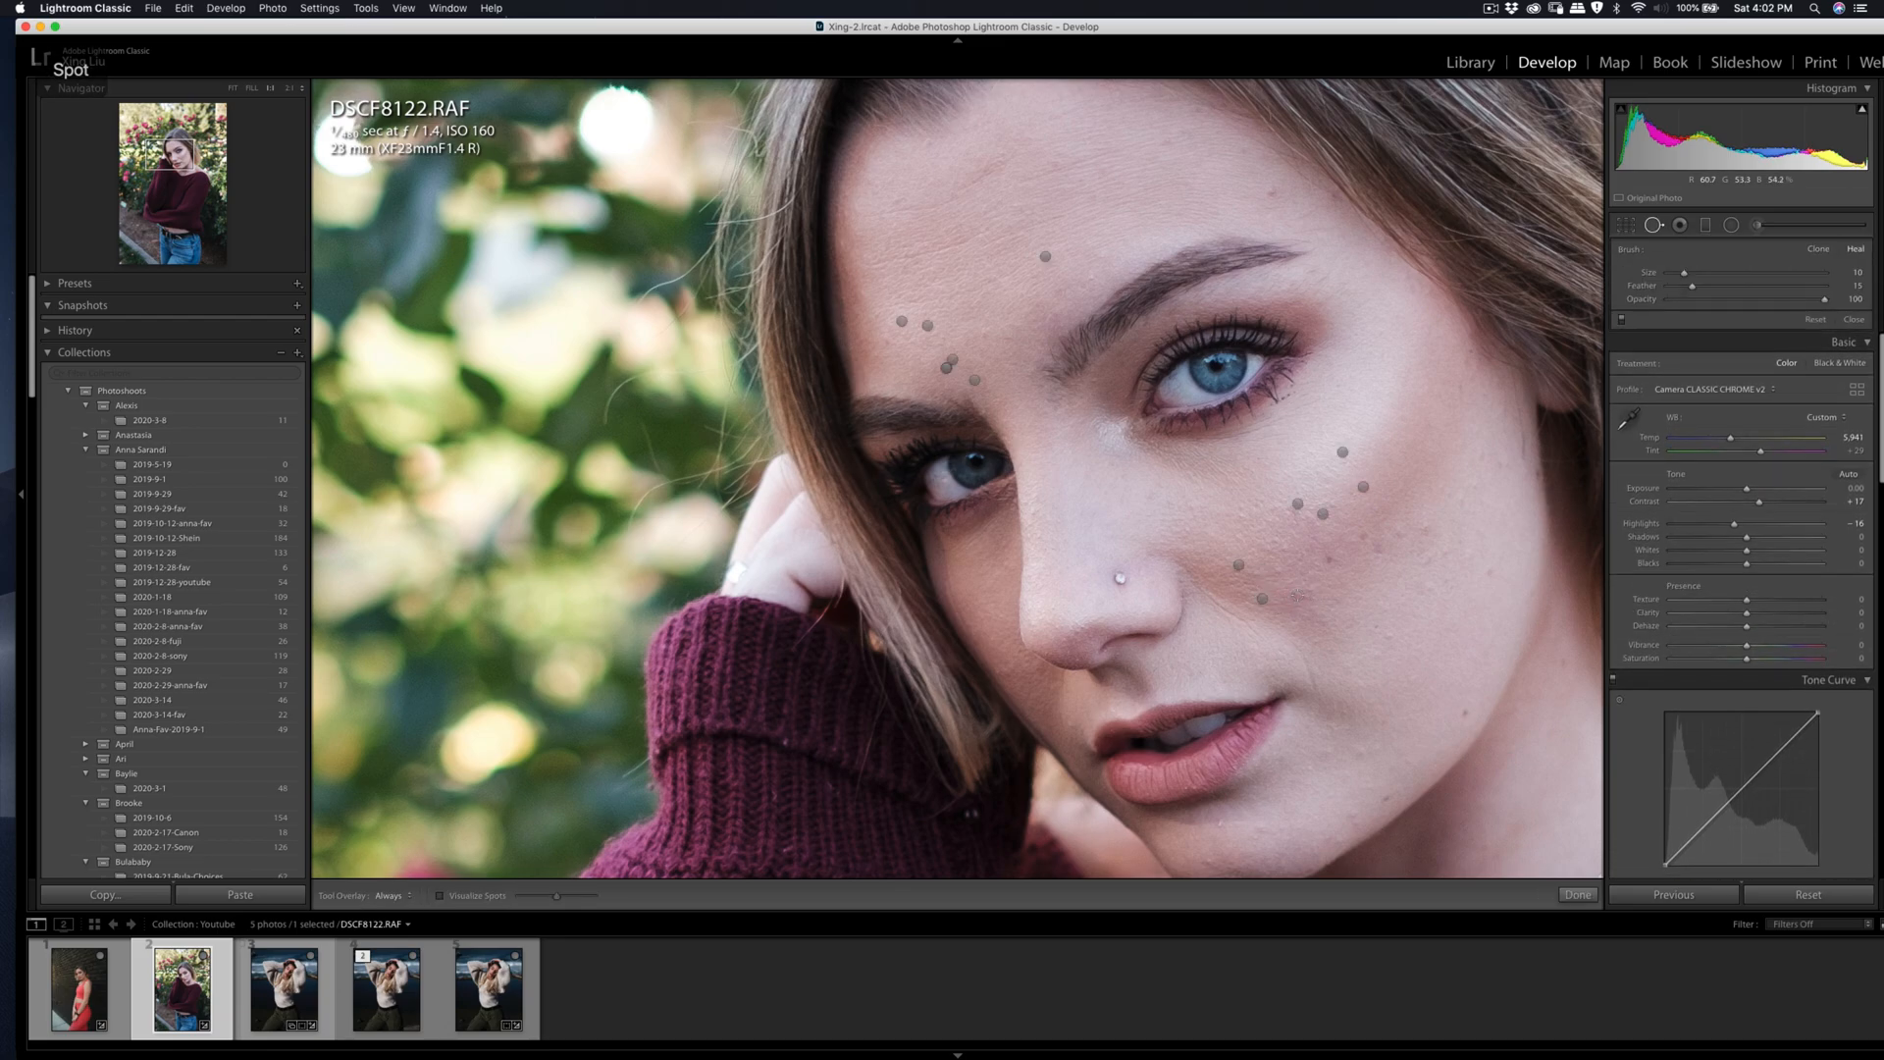
left_click(1300, 591)
key("q")
key("q")
left_click_drag(1277, 540, 1287, 552)
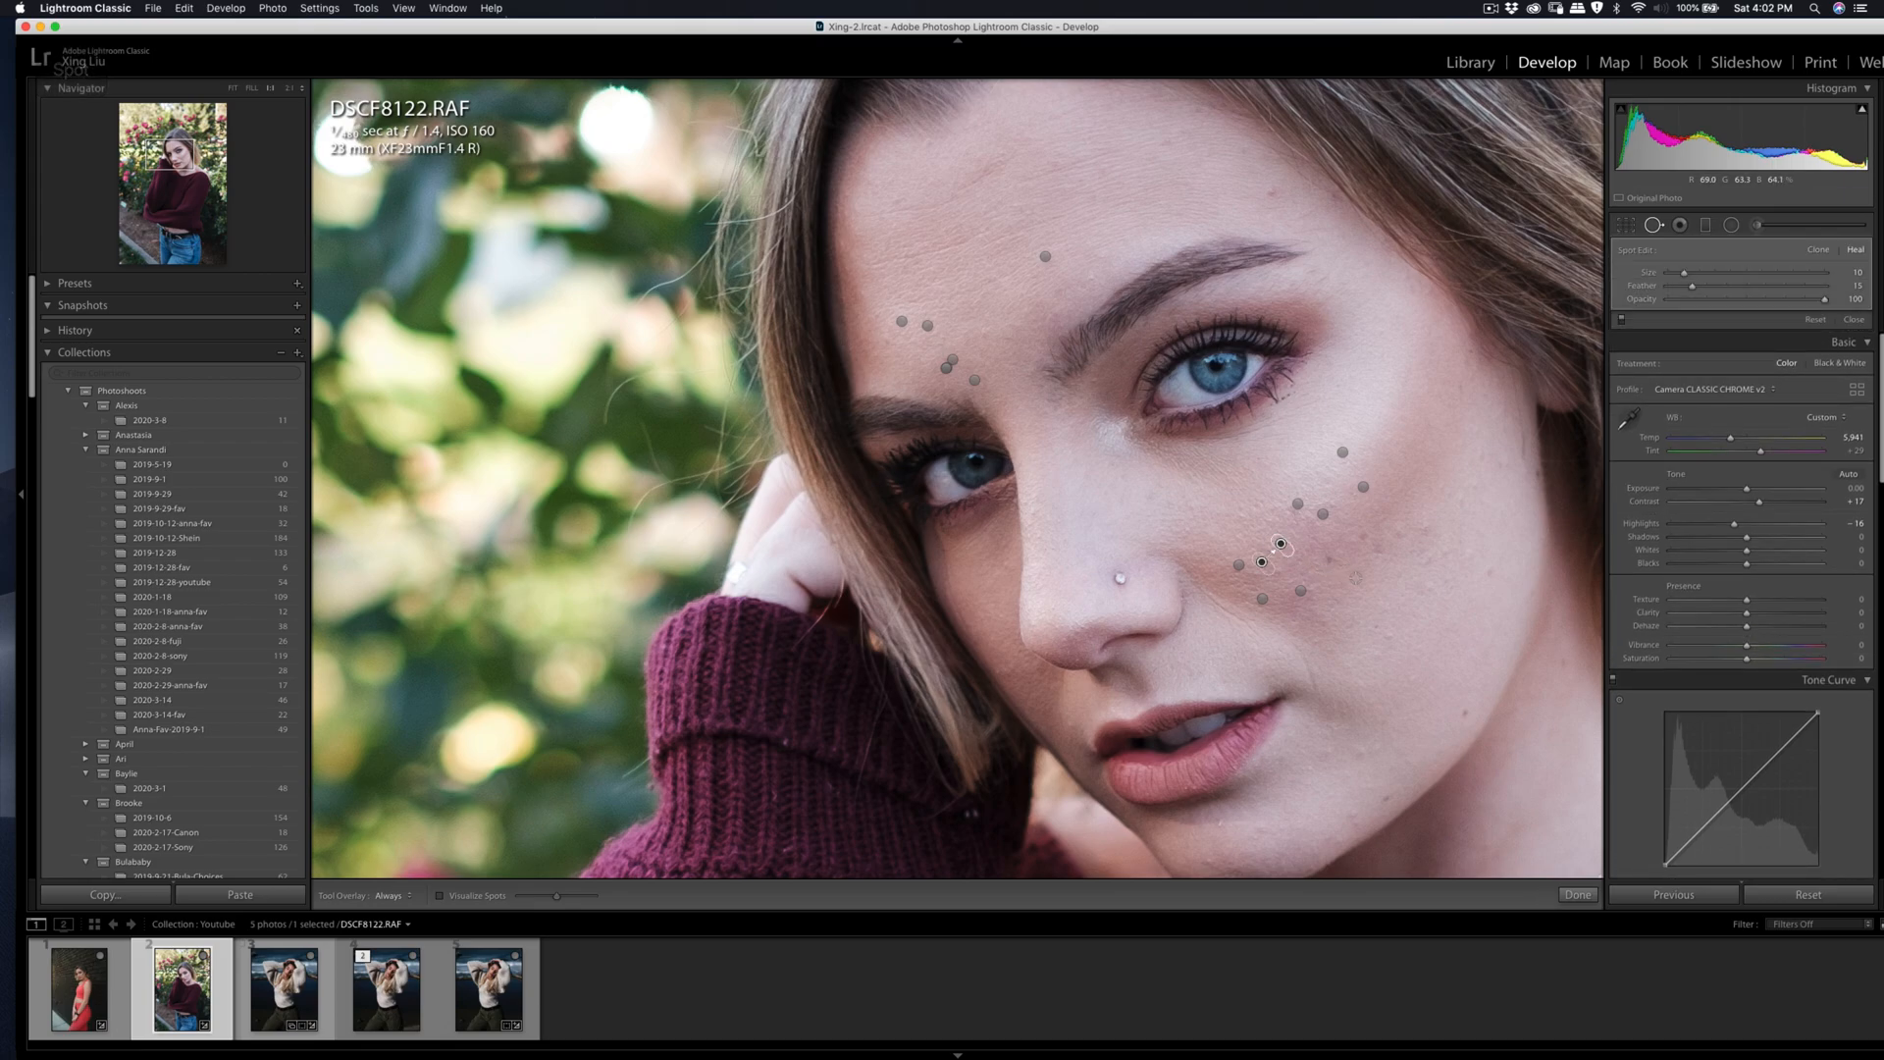
key("q")
key("q")
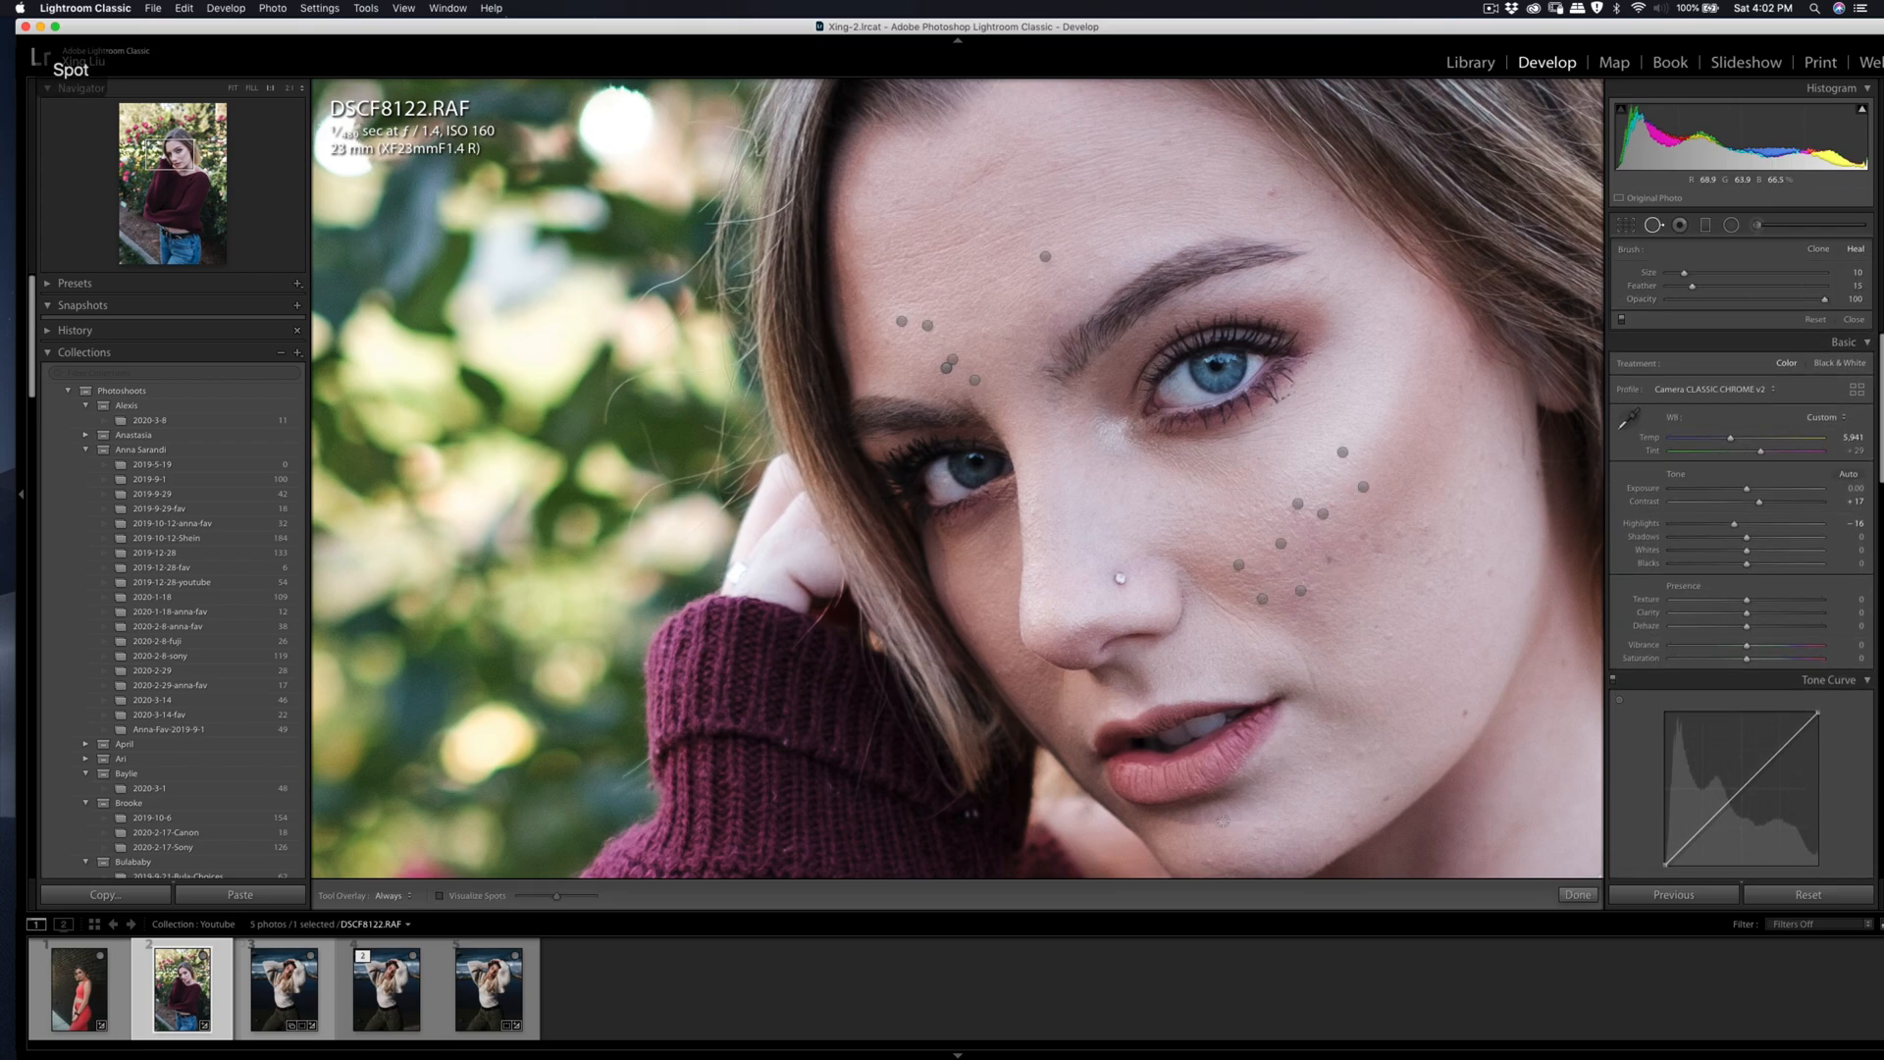
key("q")
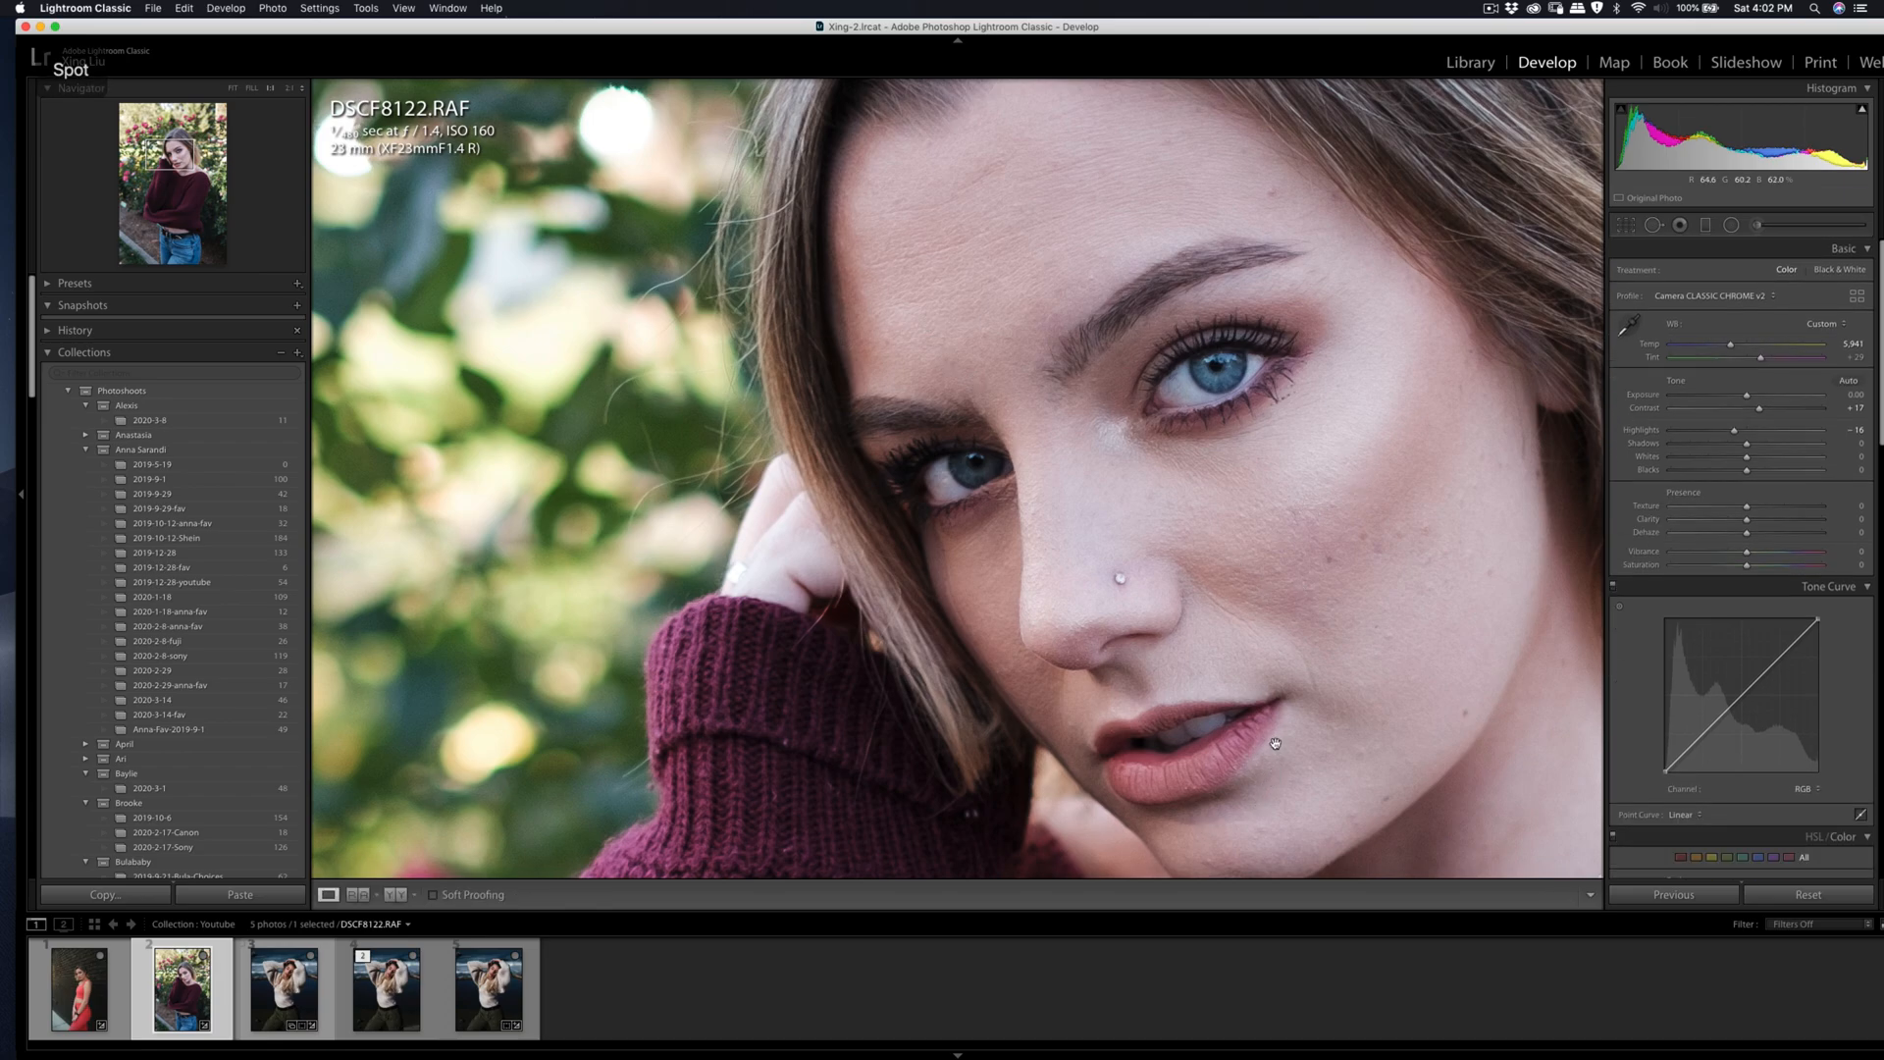
Step: Set the photo's contrast to +21 and highlights to -20
left_click(1169, 498)
left_click_drag(1758, 409, 1762, 414)
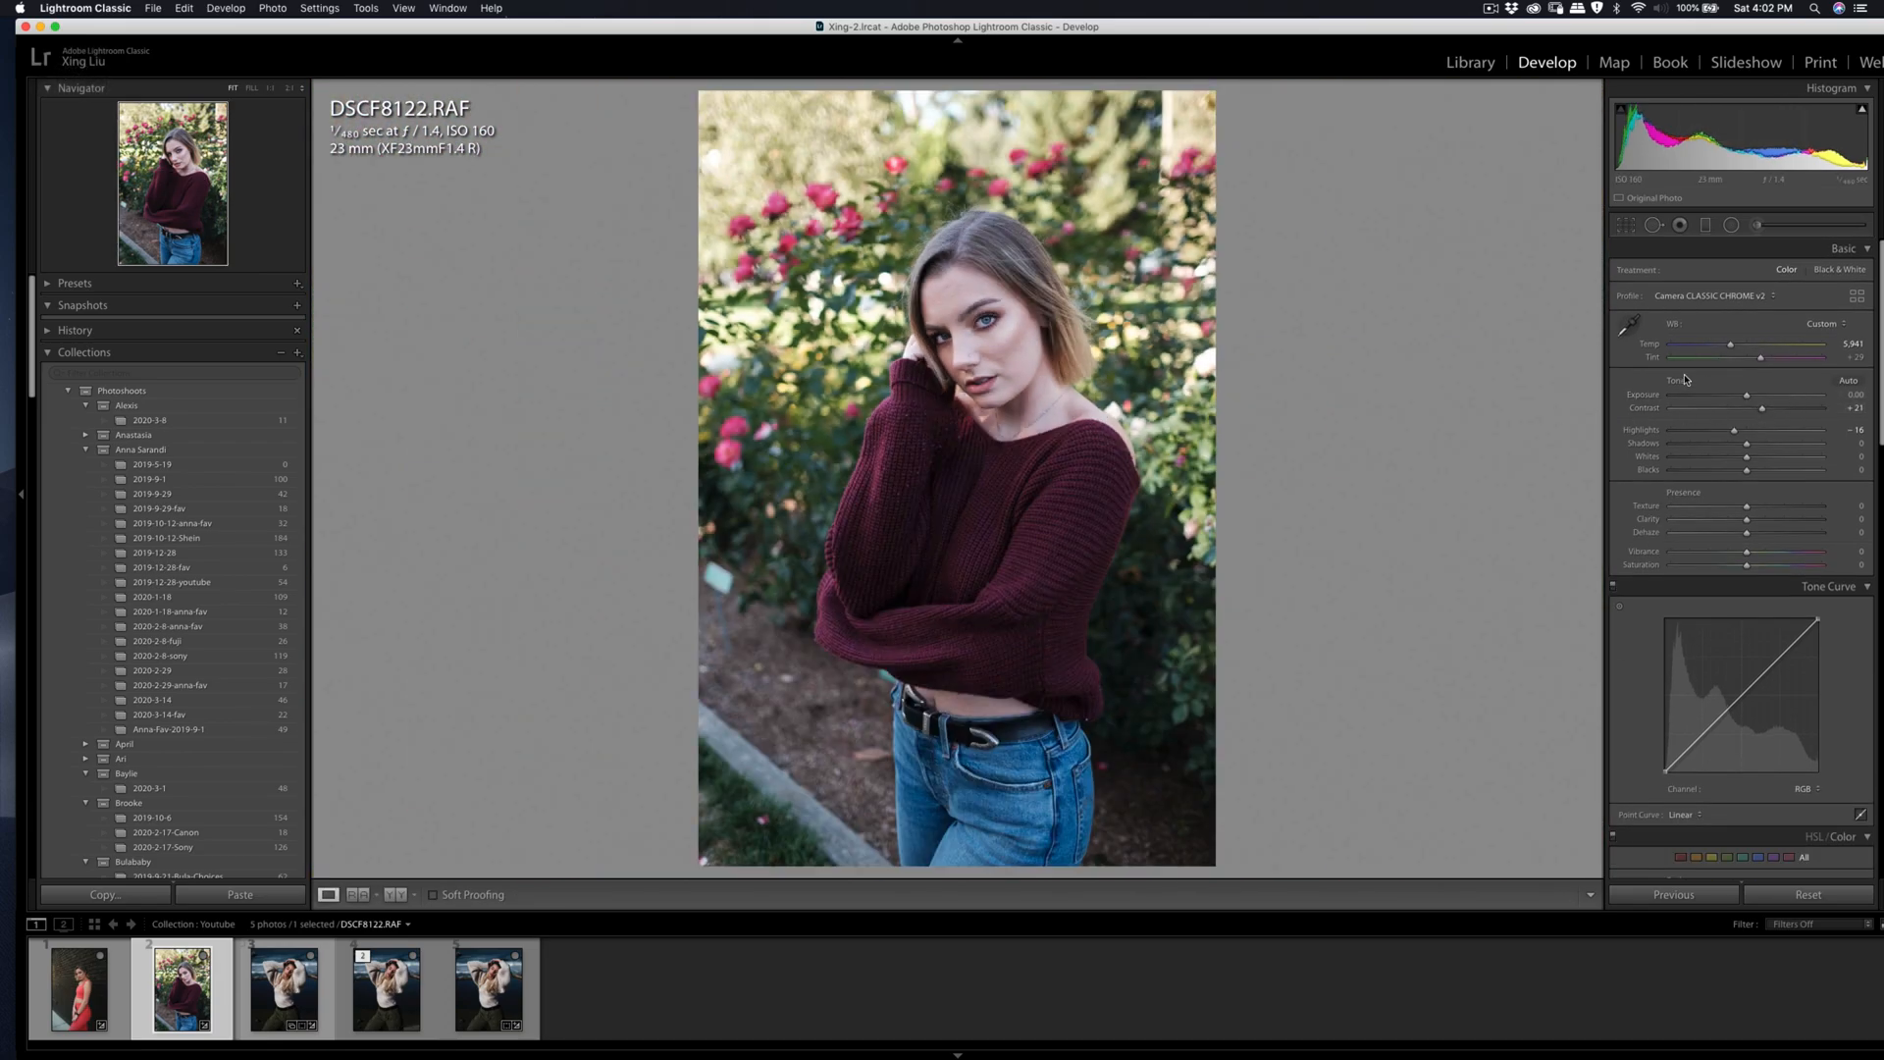
left_click_drag(1736, 432, 1737, 439)
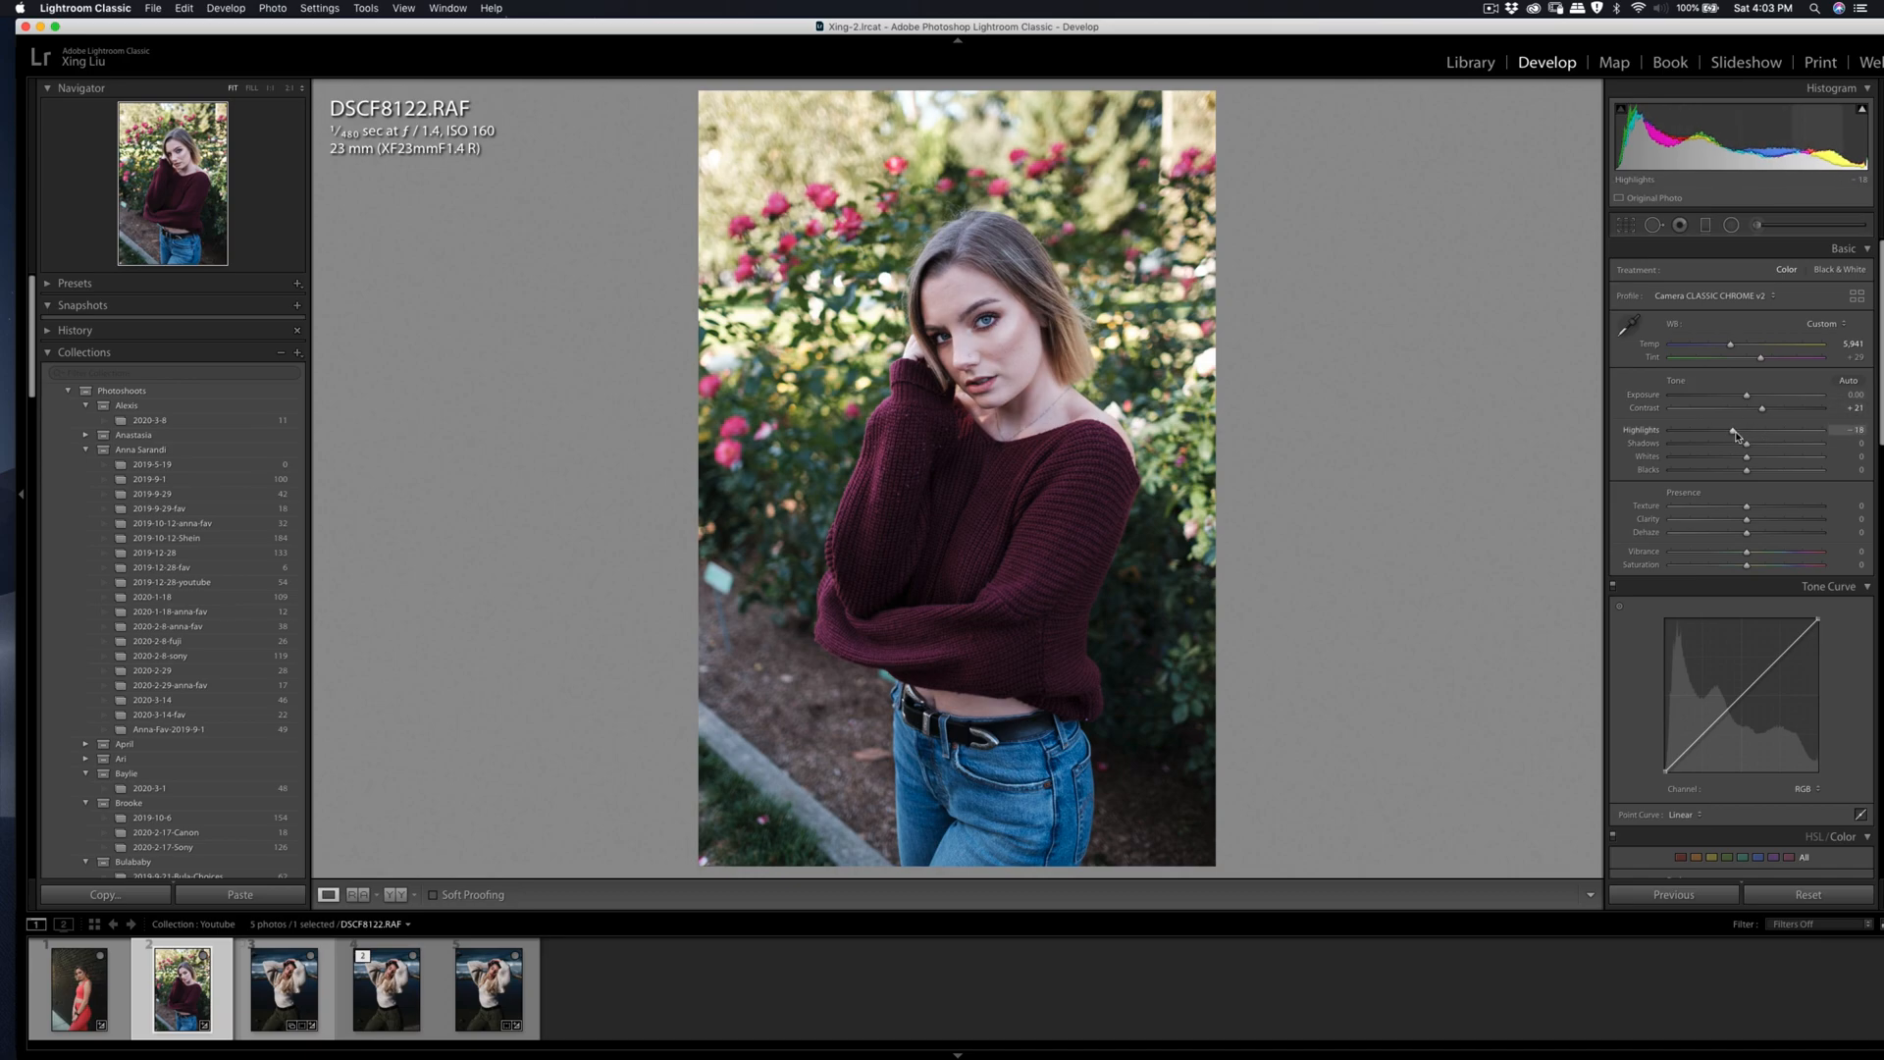
Step: Heal the line on the upper forehead near the hairline with a short Spot Removal stroke
left_click(957, 319)
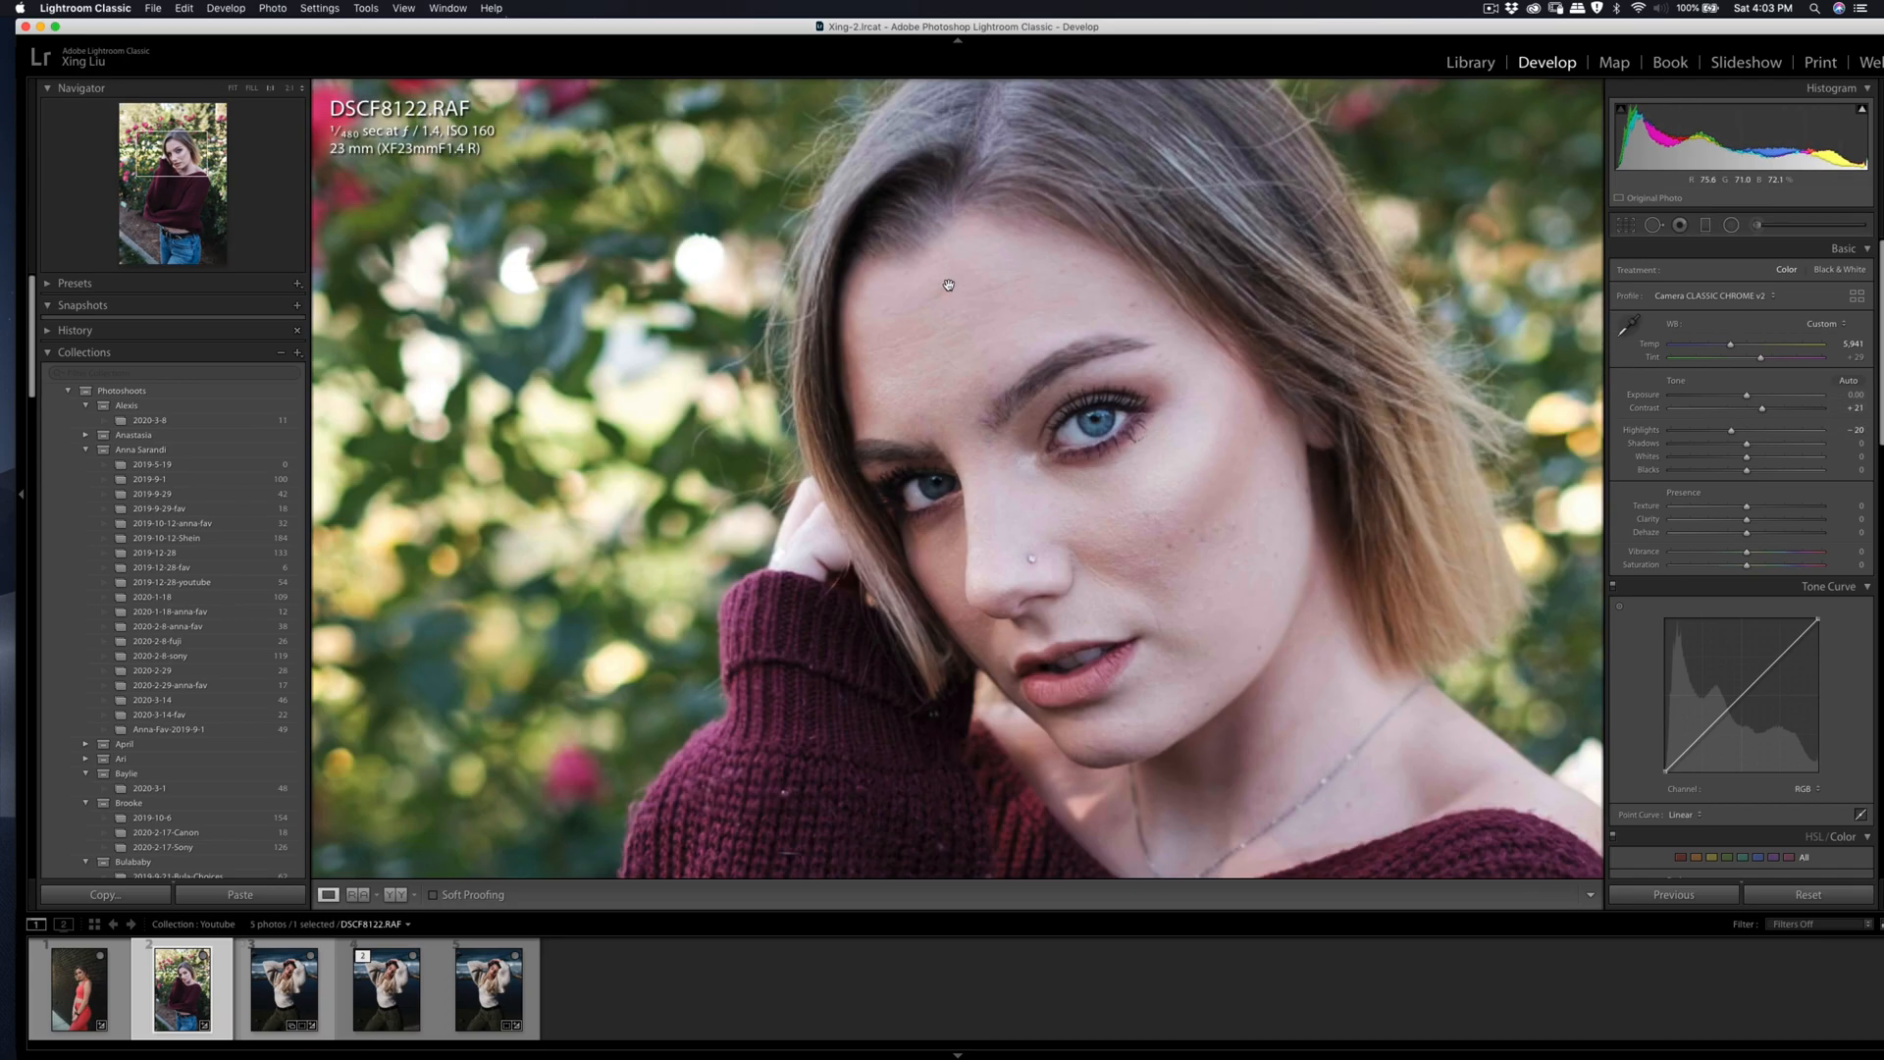
key("q")
mouse_move(966, 280)
left_mouse_down()
mouse_move(909, 314)
mouse_move(958, 297)
left_mouse_up()
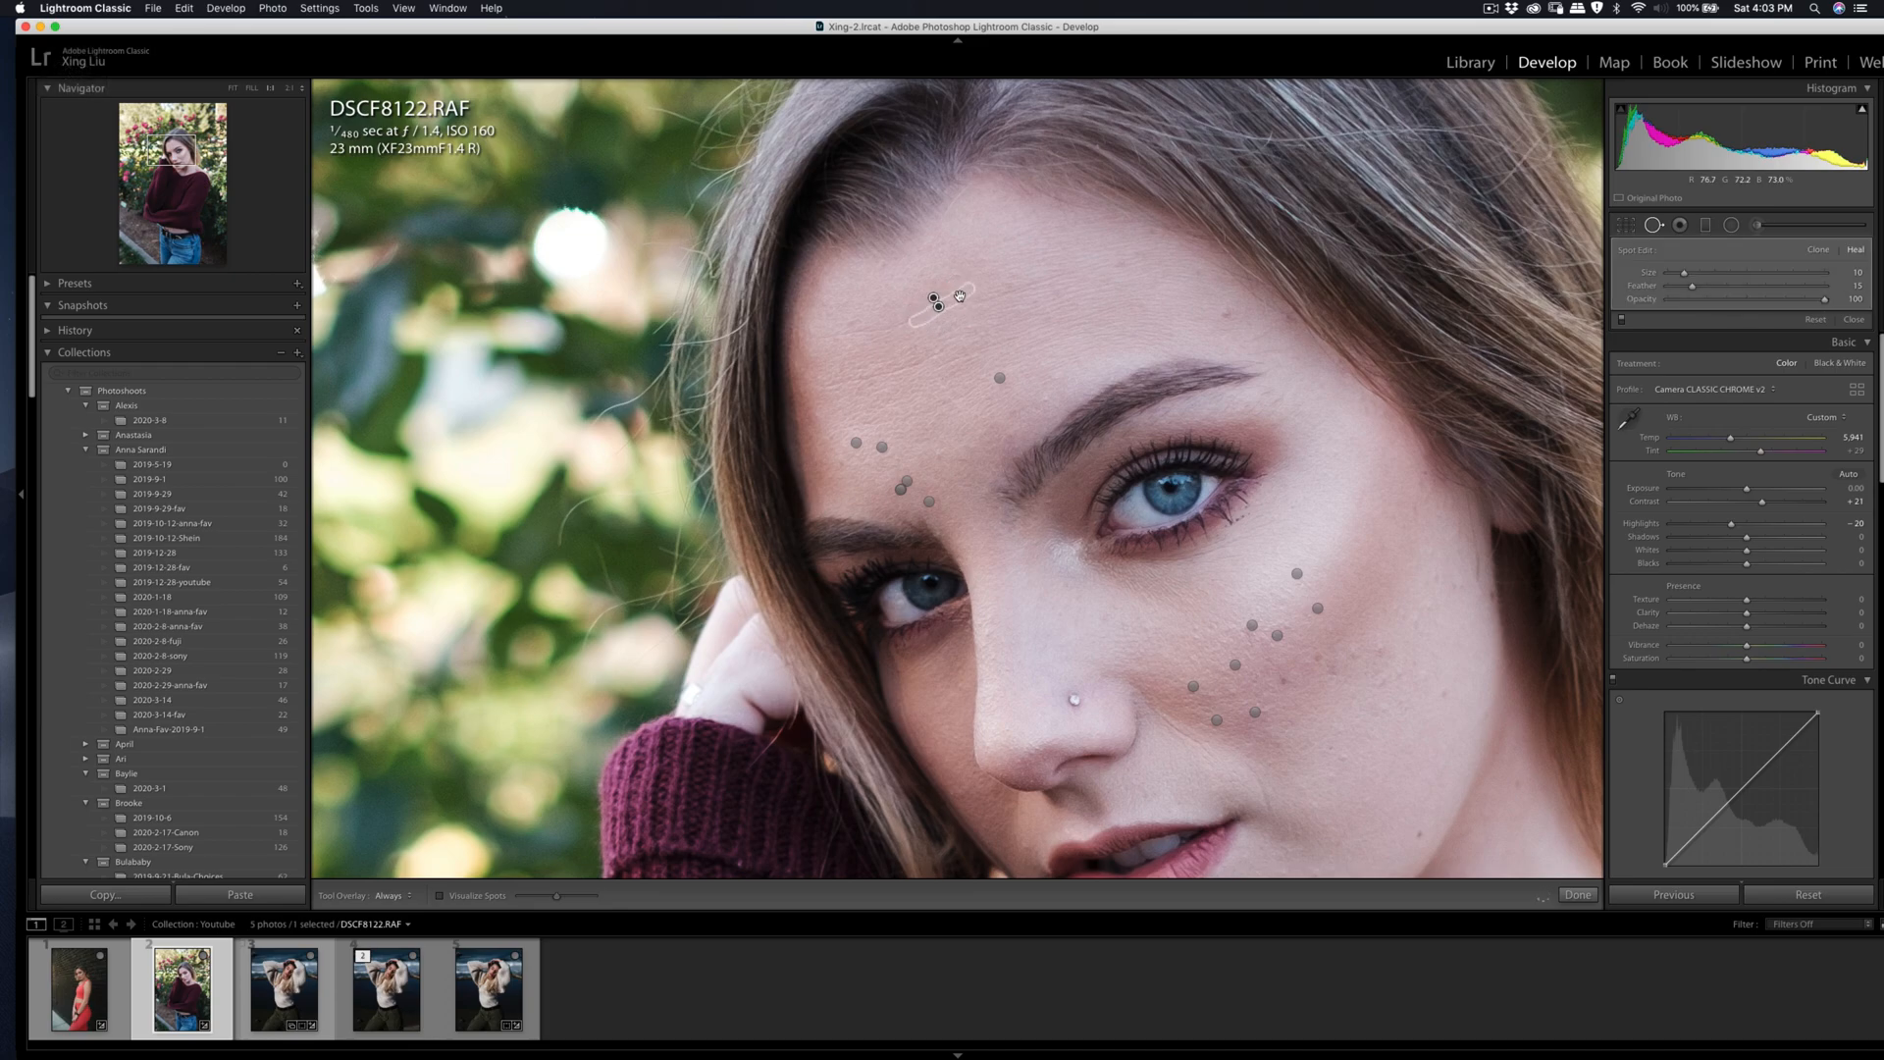
key("q")
left_click(1010, 314)
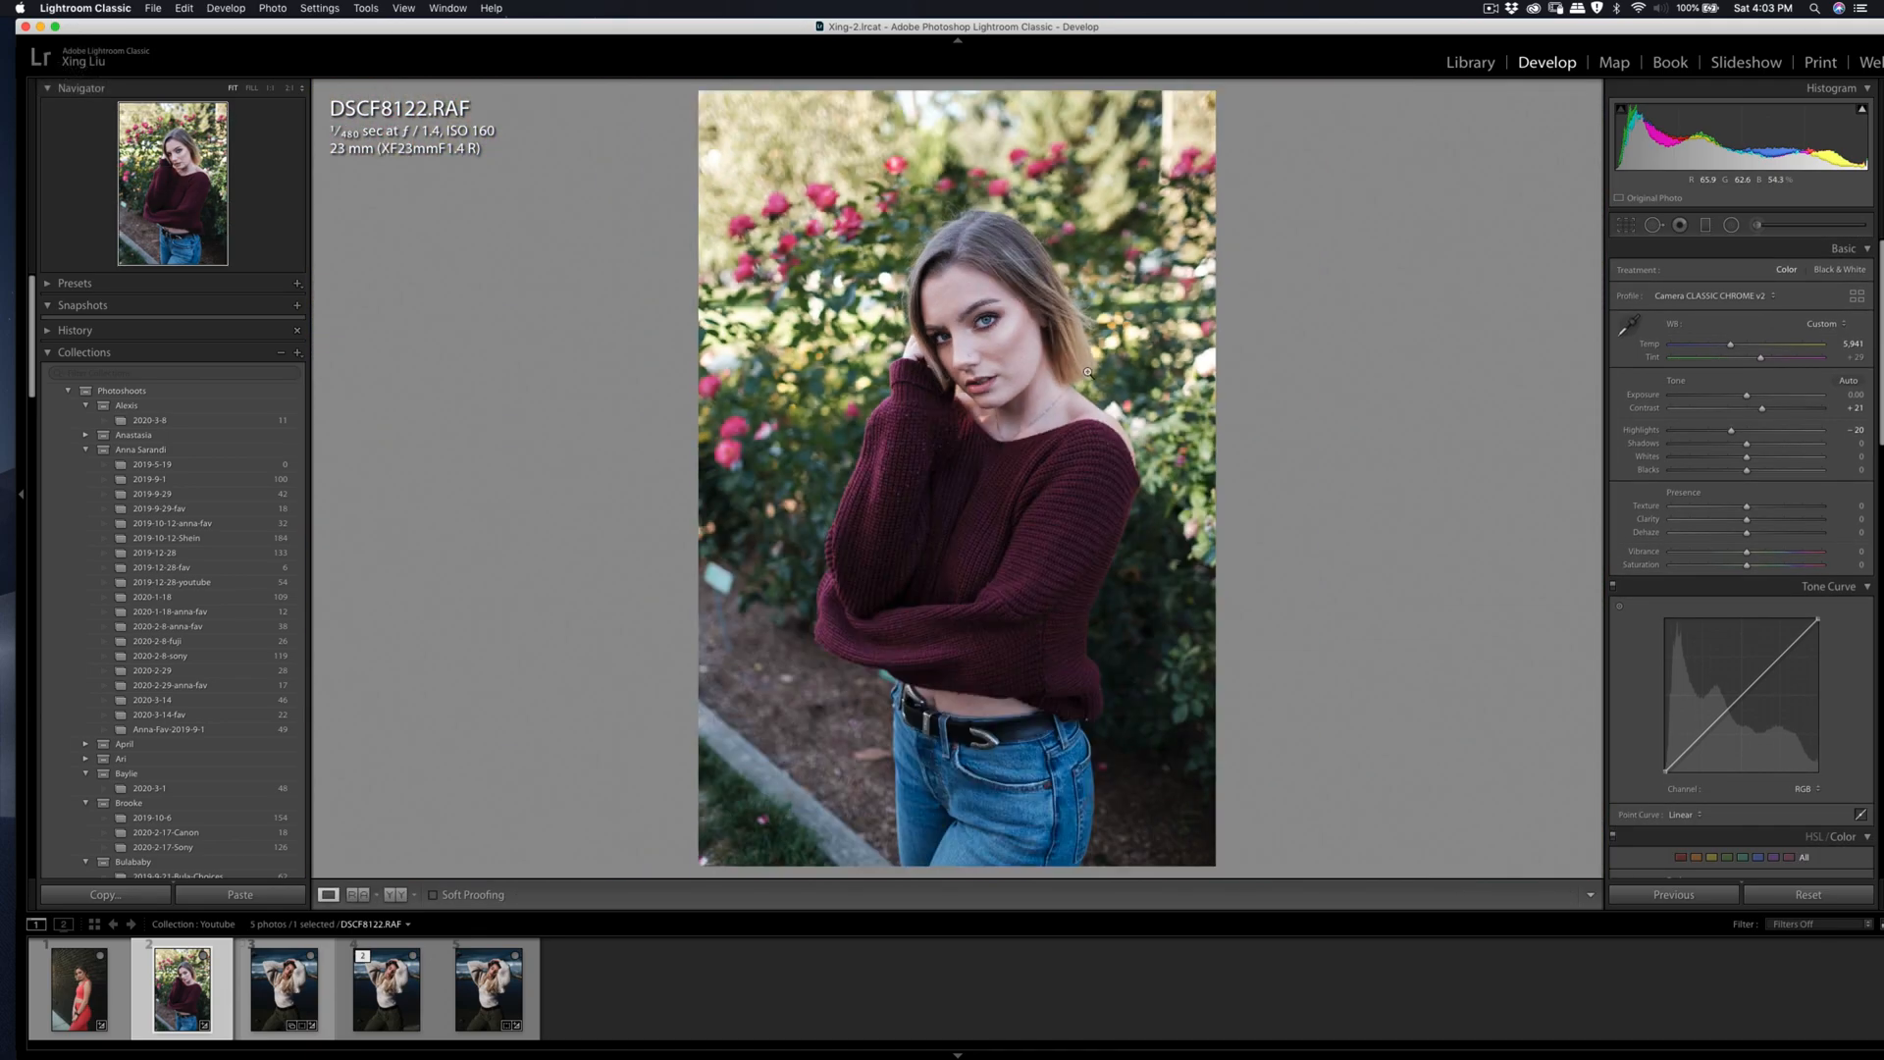
Step: Paint the facial skin with the Adjustment Brush using the Soften Skin (Lite) effect at amount 35 with Auto Mask on
left_click(1756, 225)
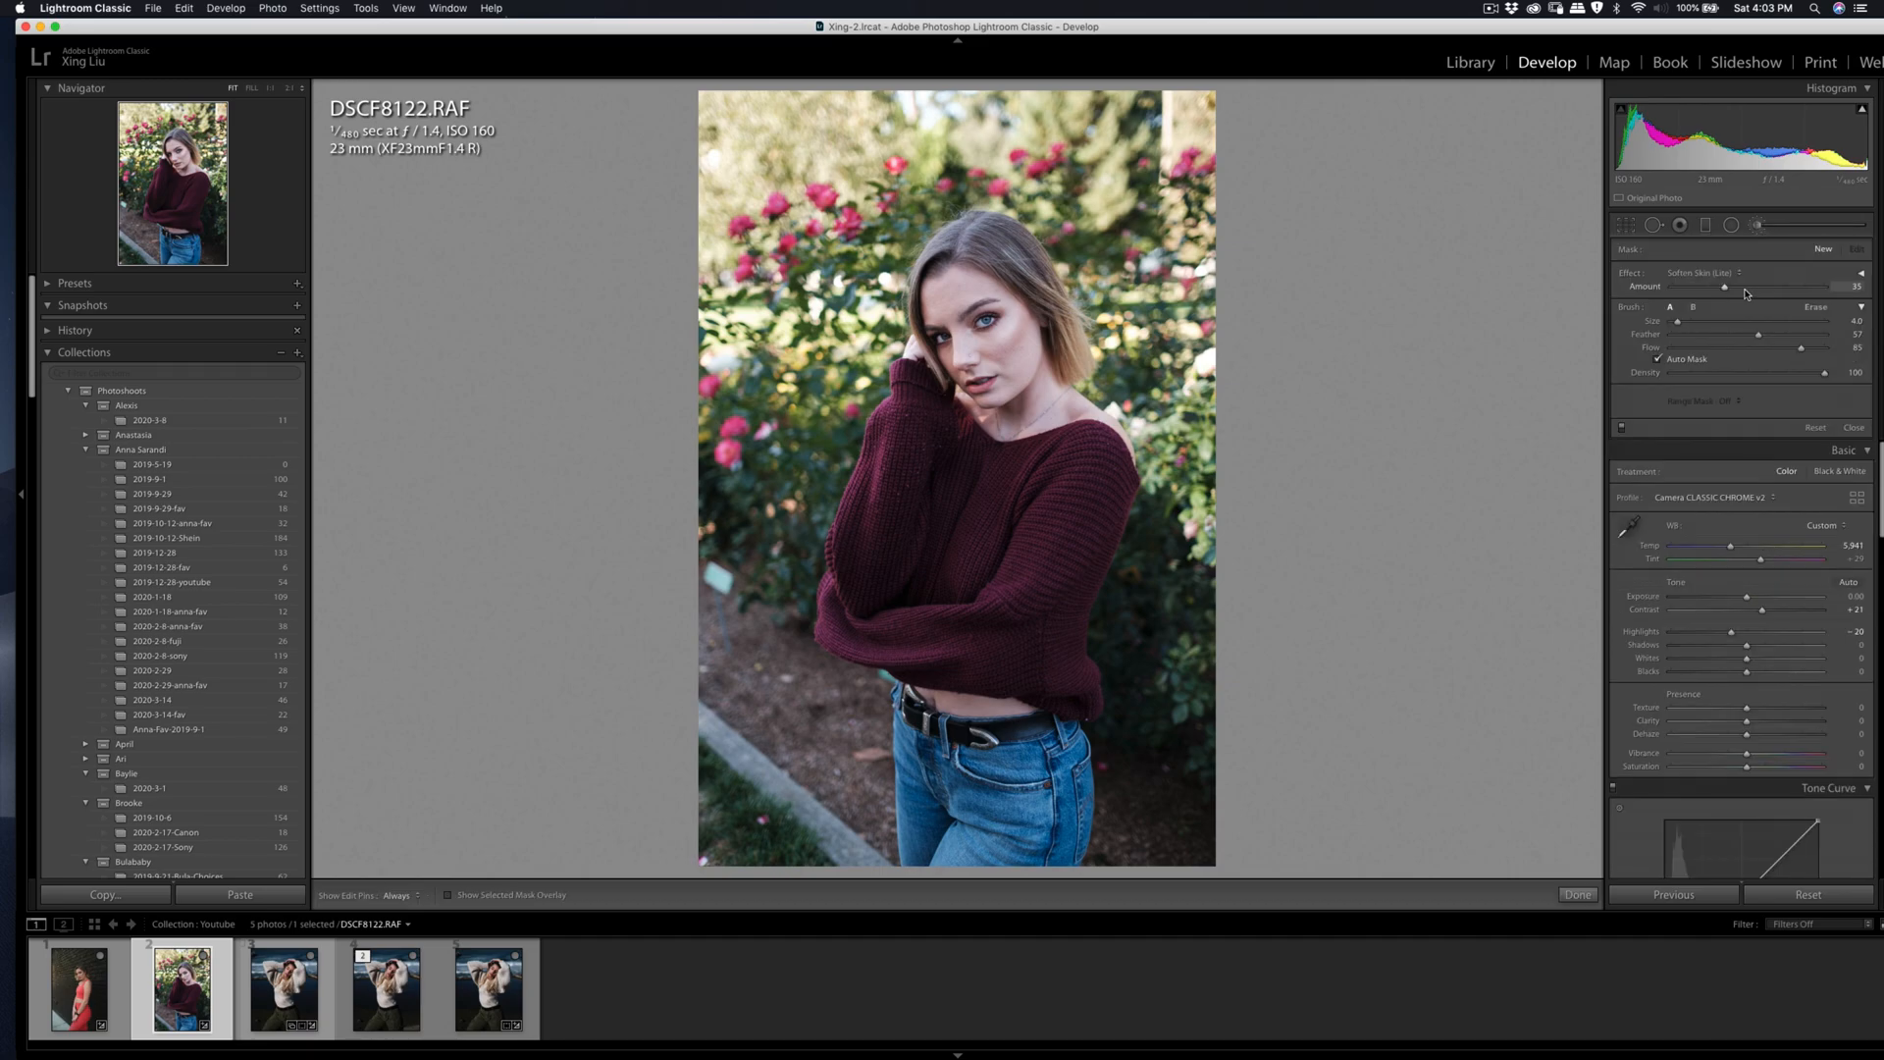
key("bracketleft")
key("super+equal")
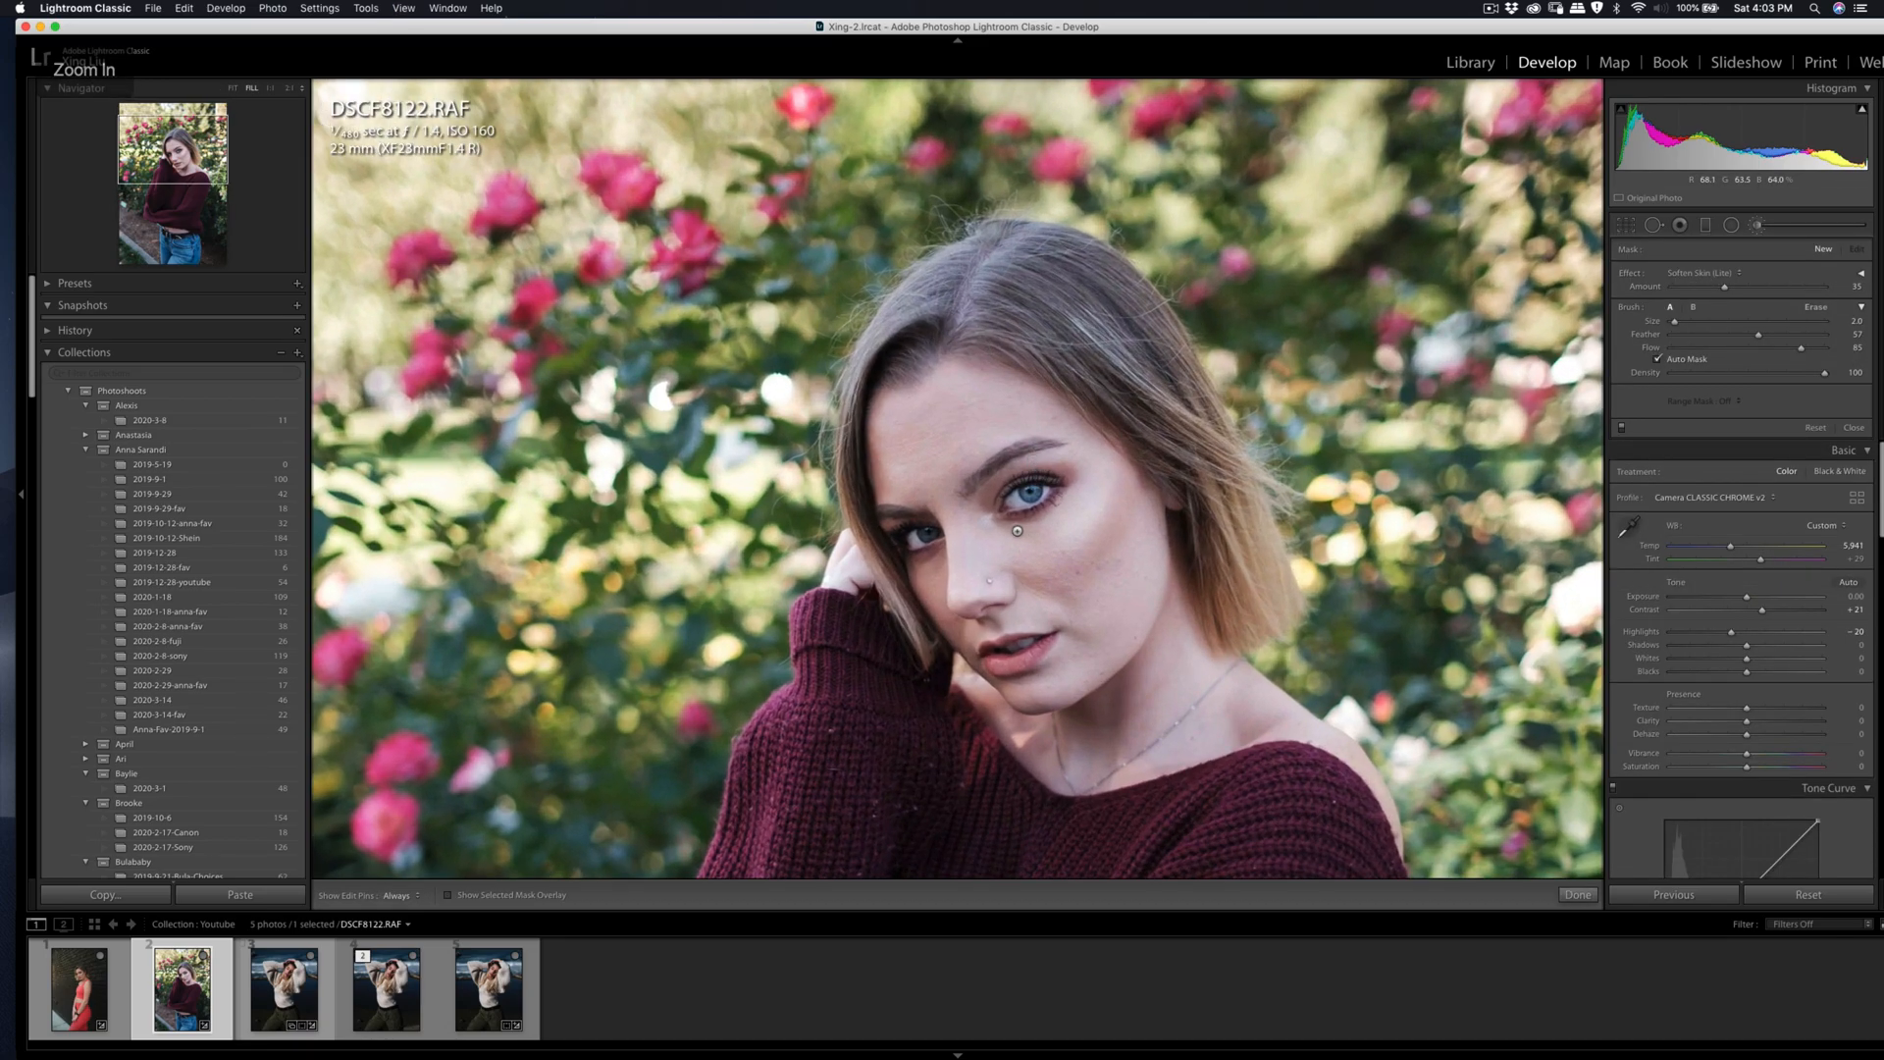
key("h")
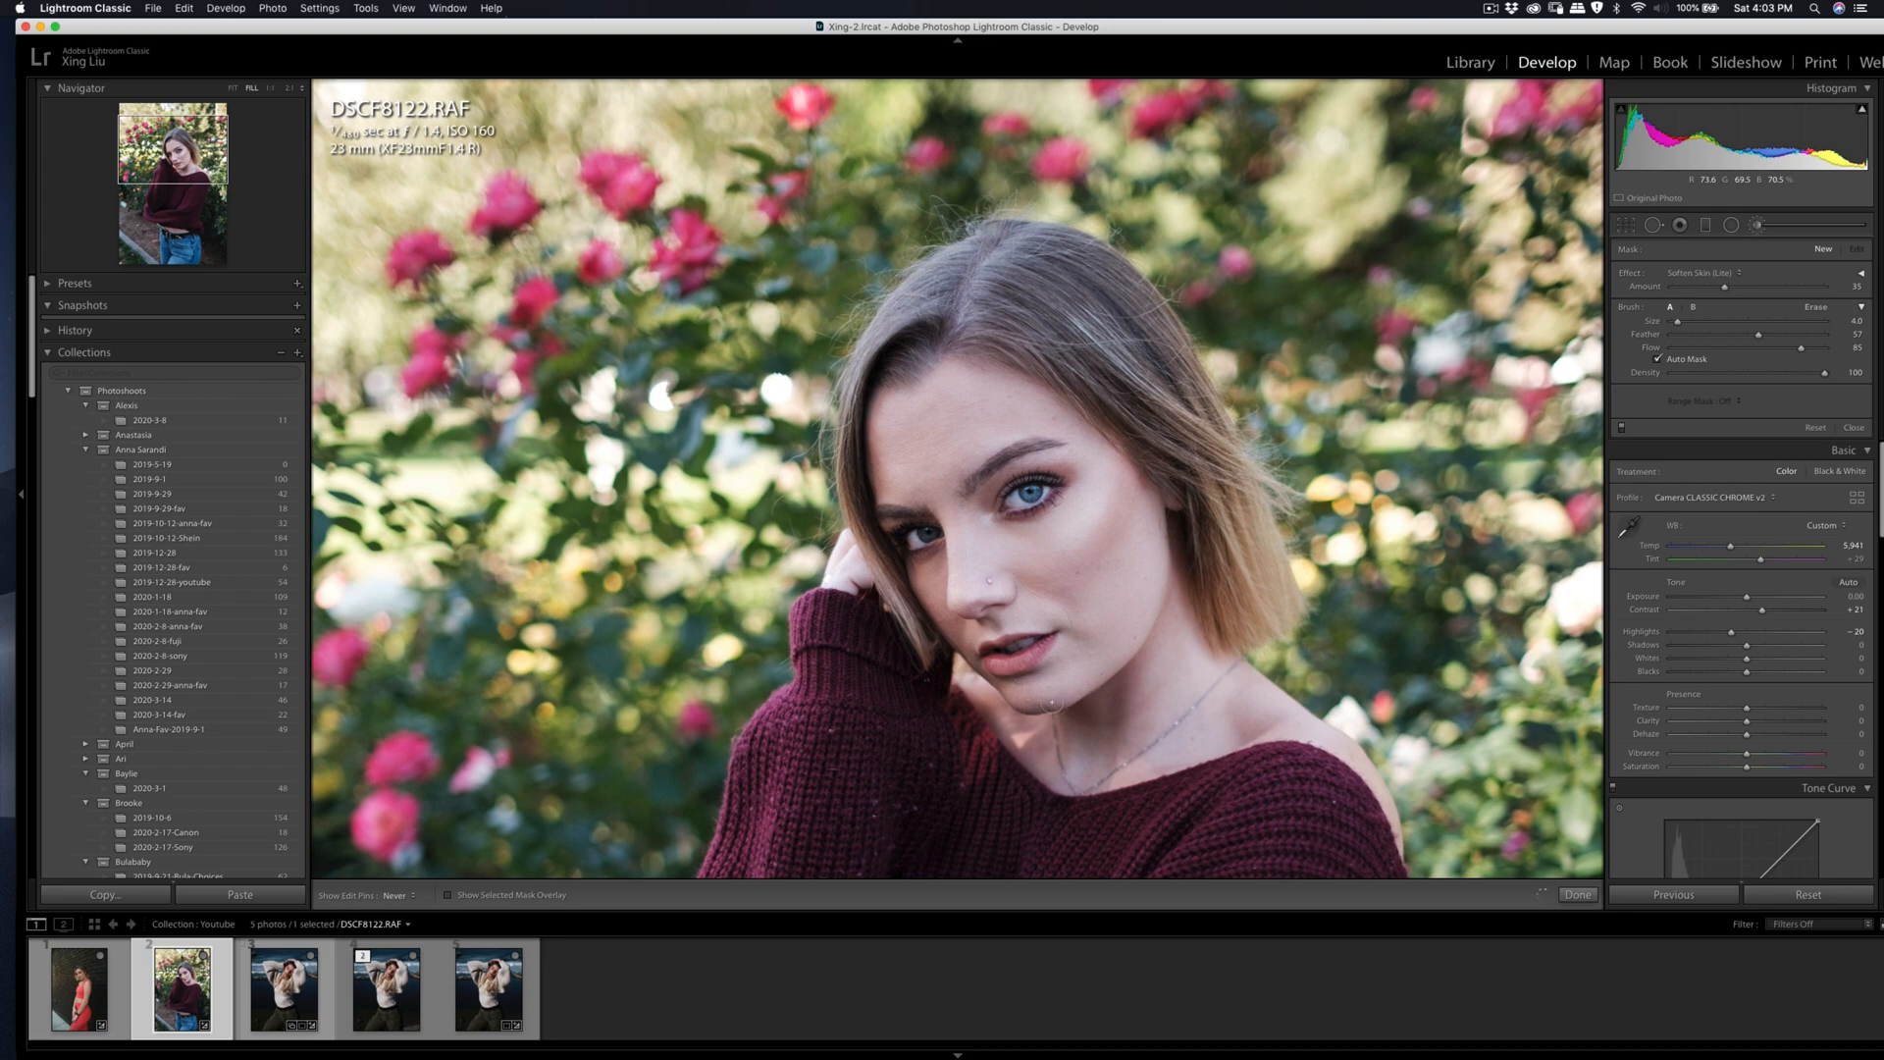
key("h")
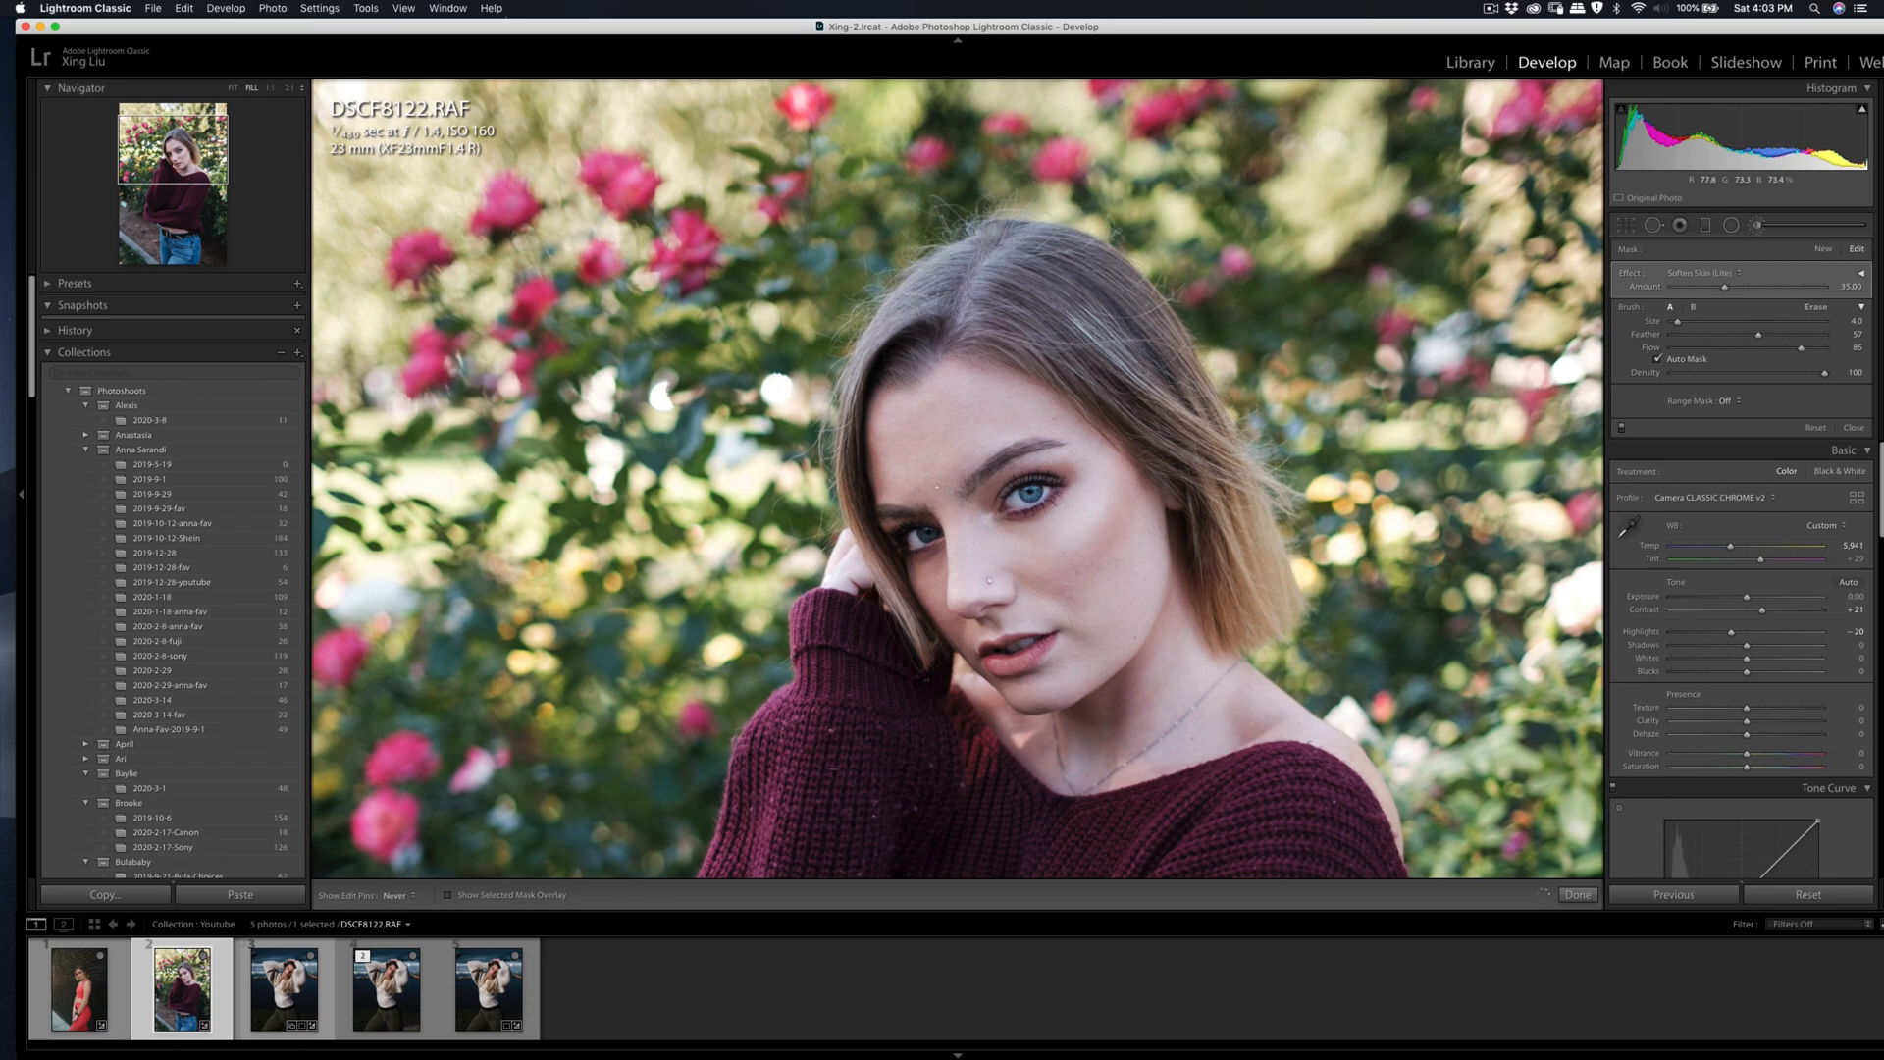
Step: Heal further spots on the forehead above the visible eye, beneath that eye and on the outer cheek
key("q")
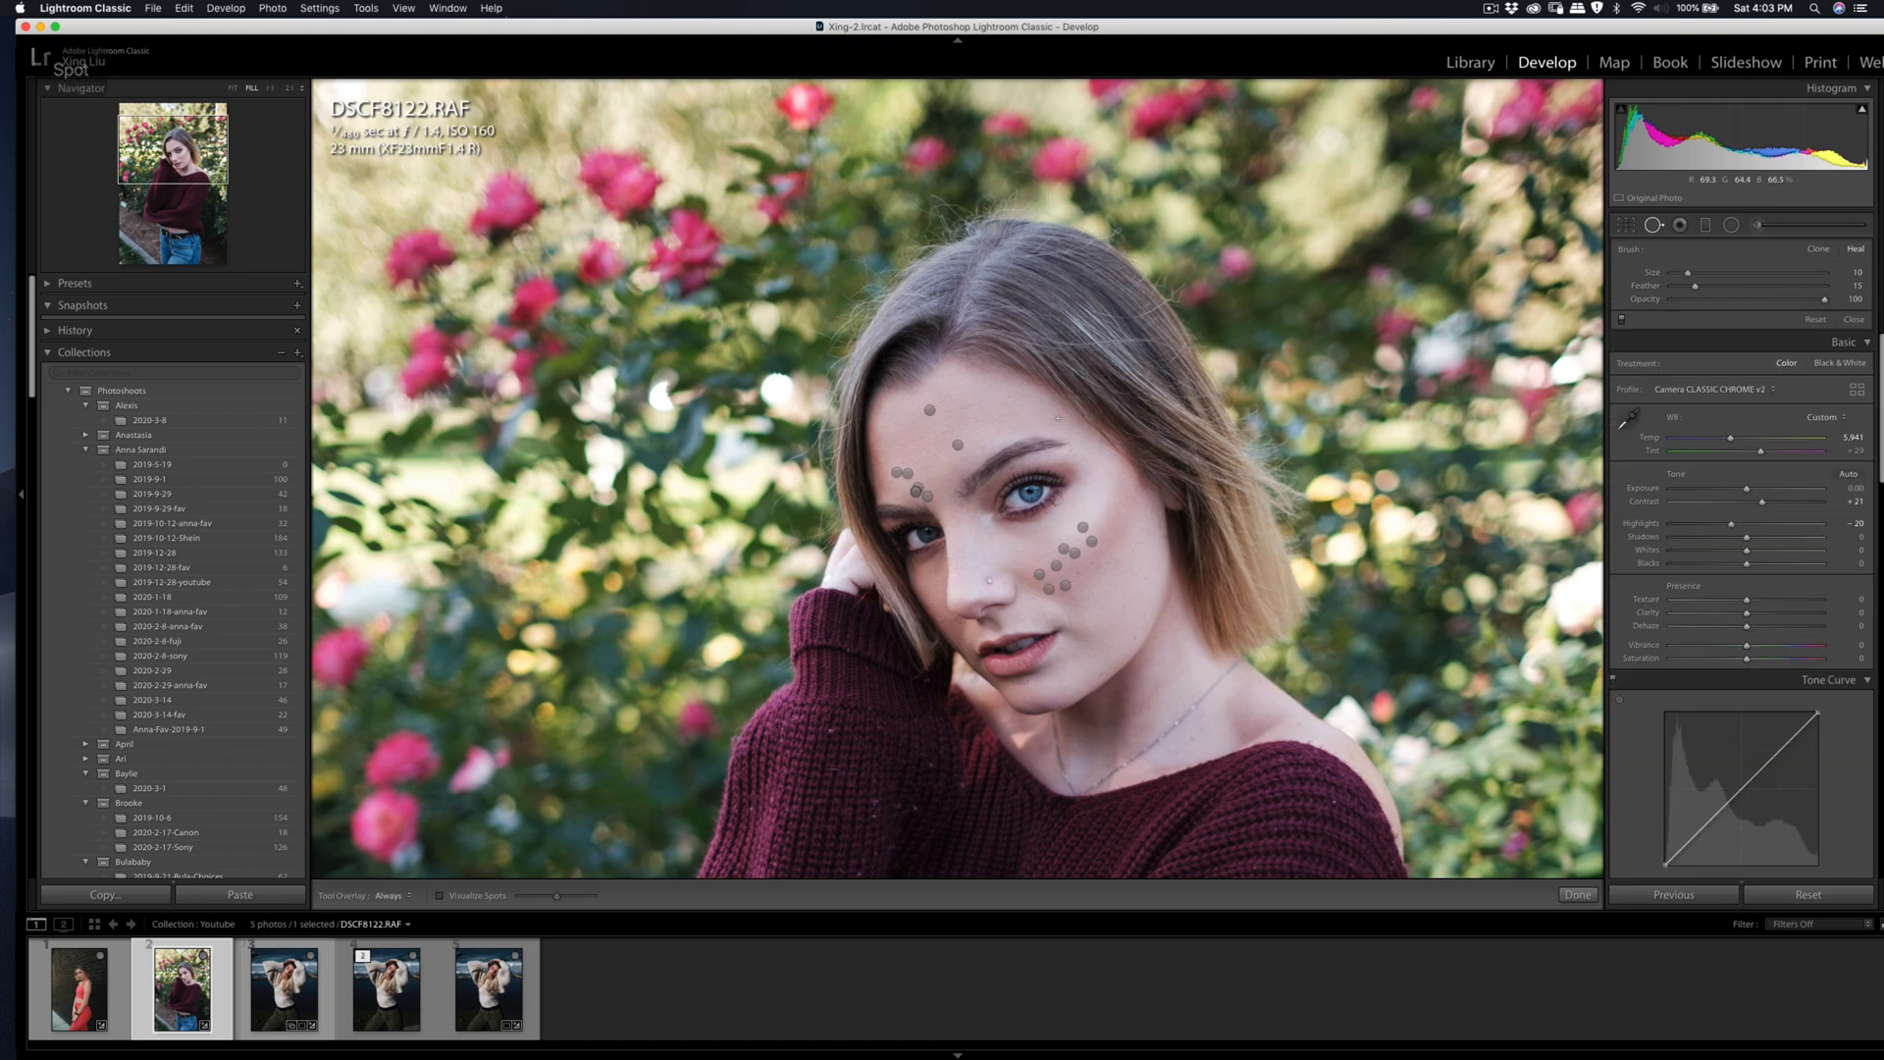
left_click(1044, 419)
key("q")
key("q")
left_click_drag(997, 530, 1071, 508)
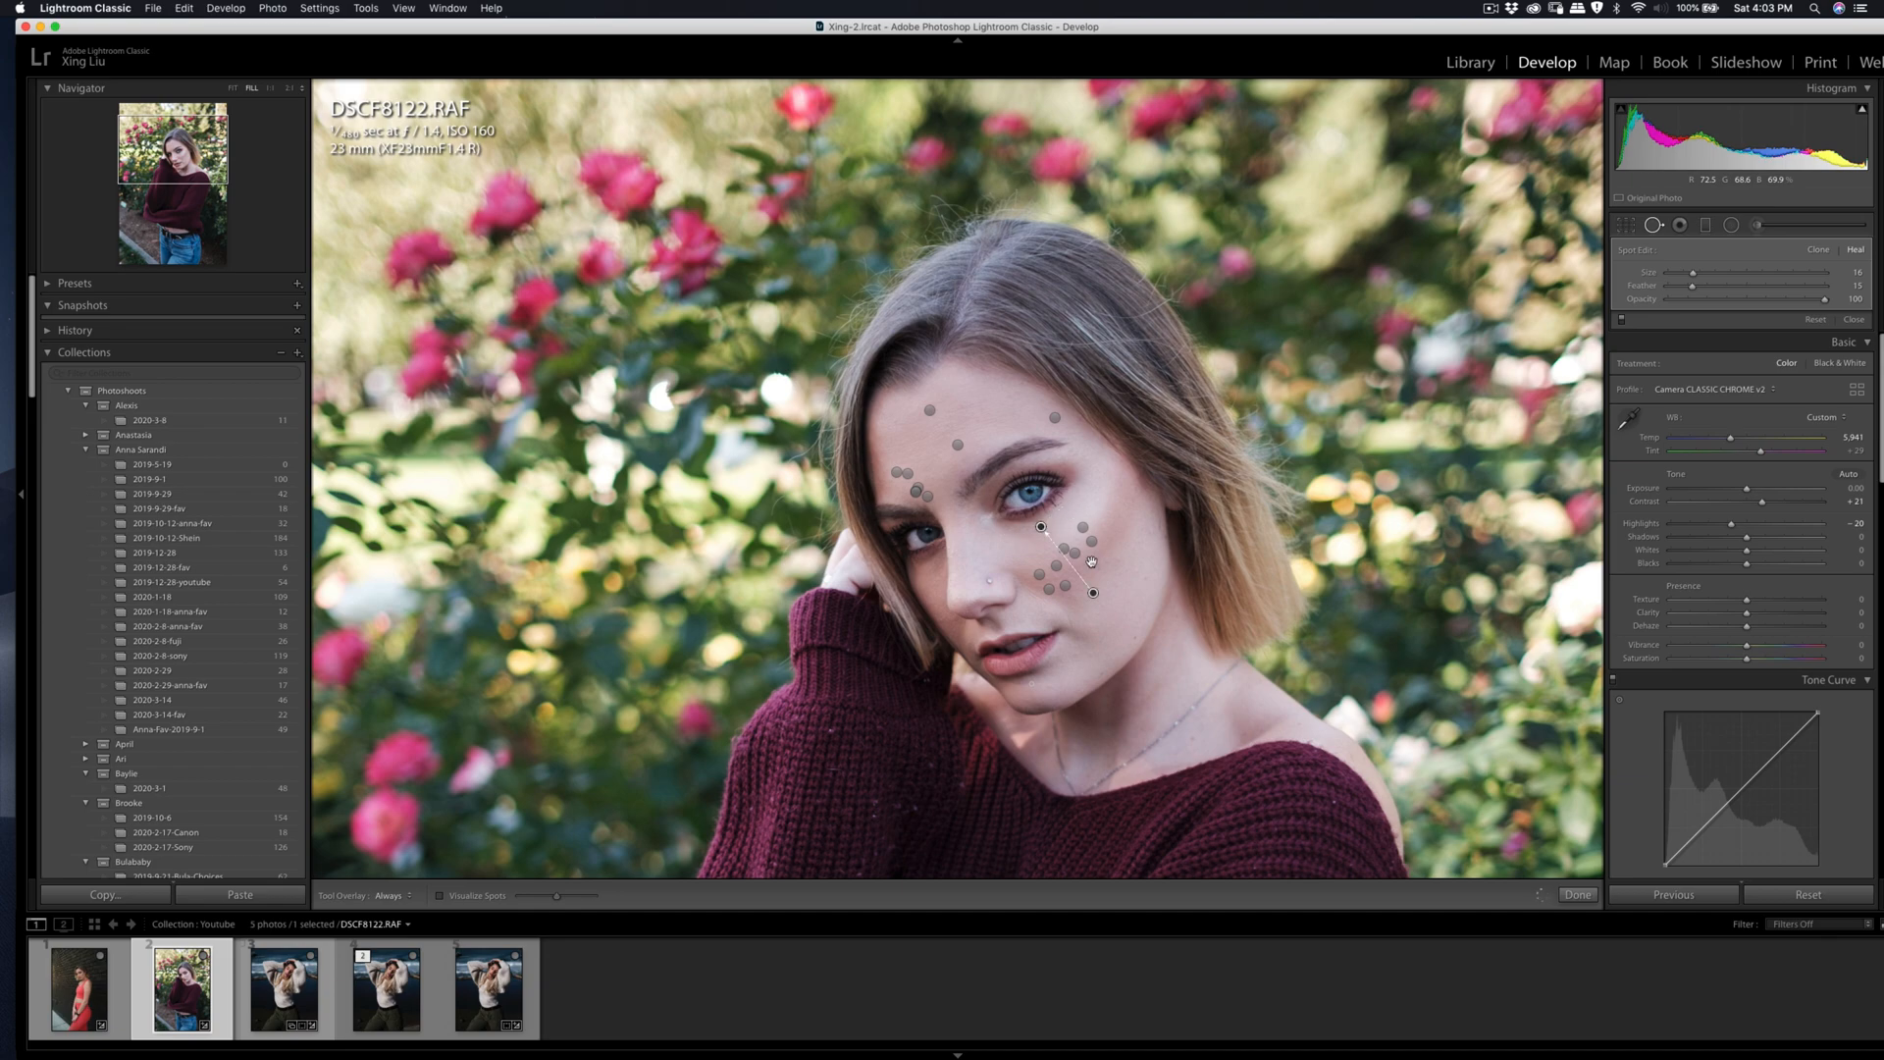
left_click_drag(1095, 596, 1045, 545)
Step: Check the retouched skin on the face in close-up and in the full frame, with and without the healing pins
key("k")
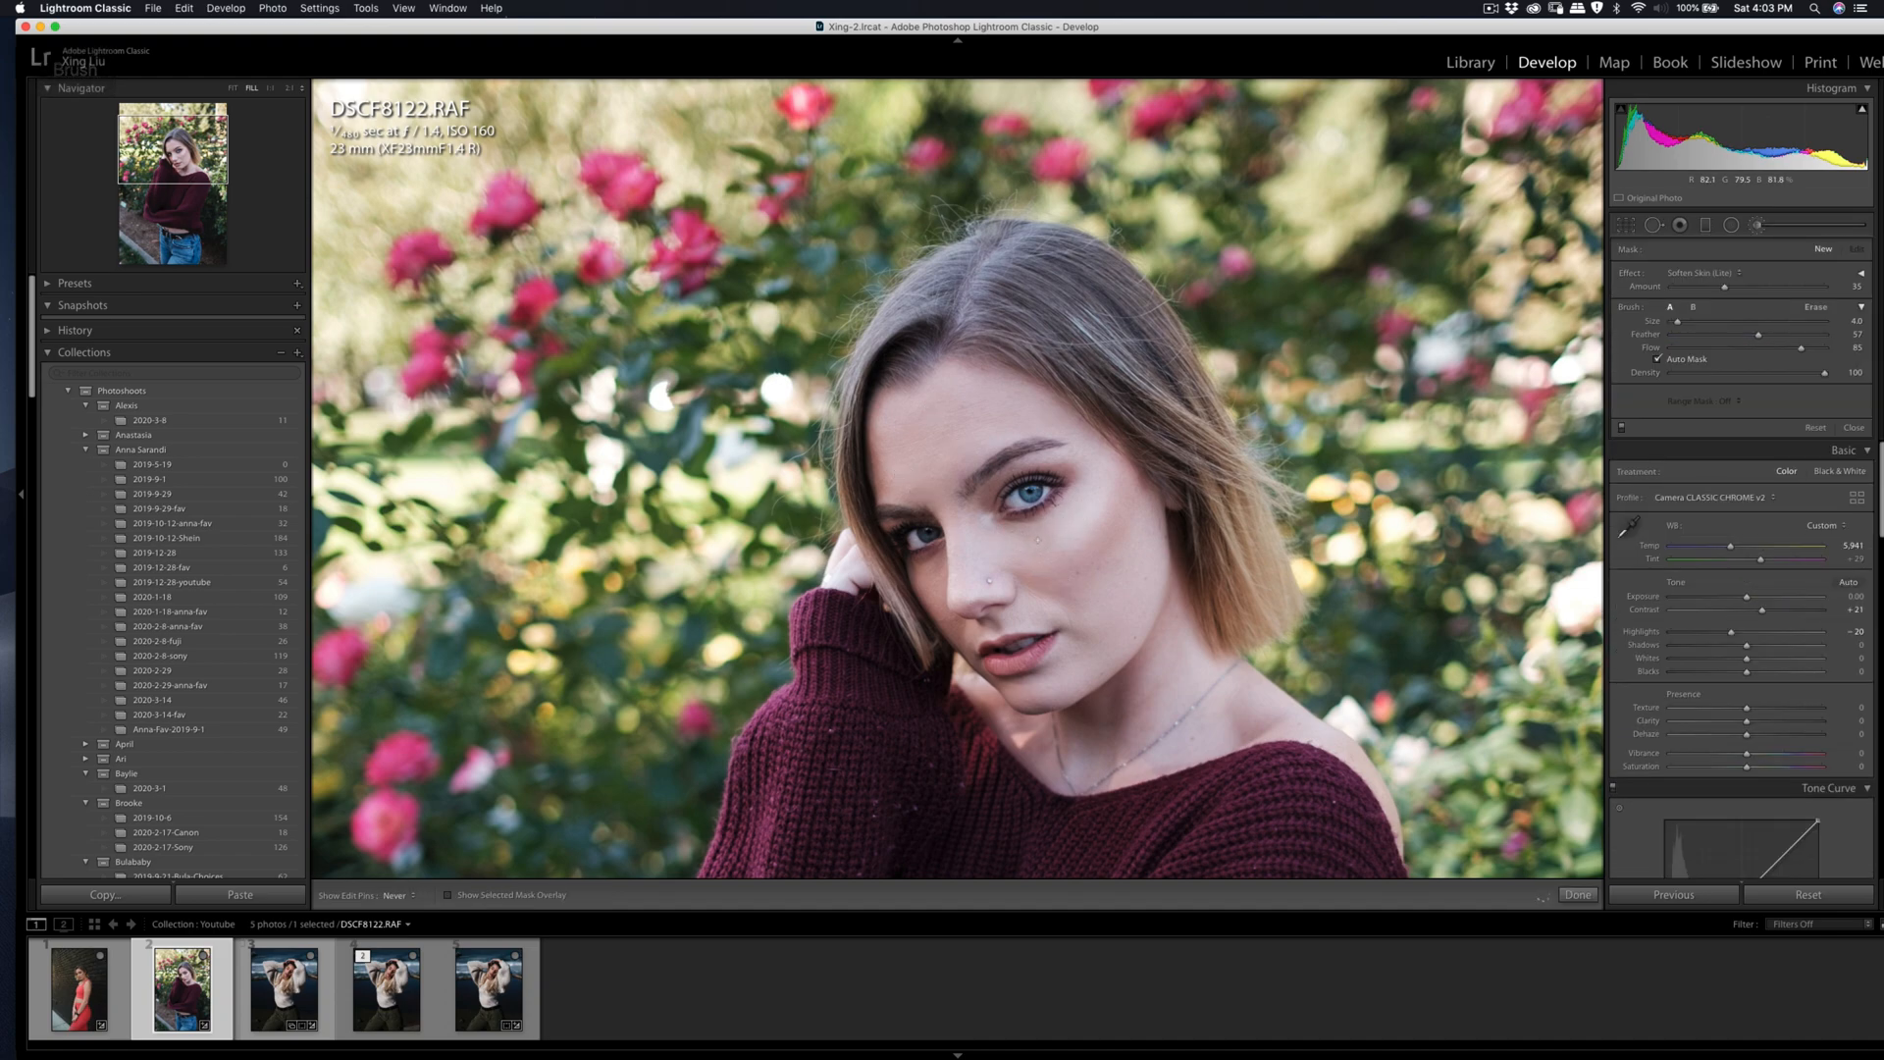
key("q")
key("q")
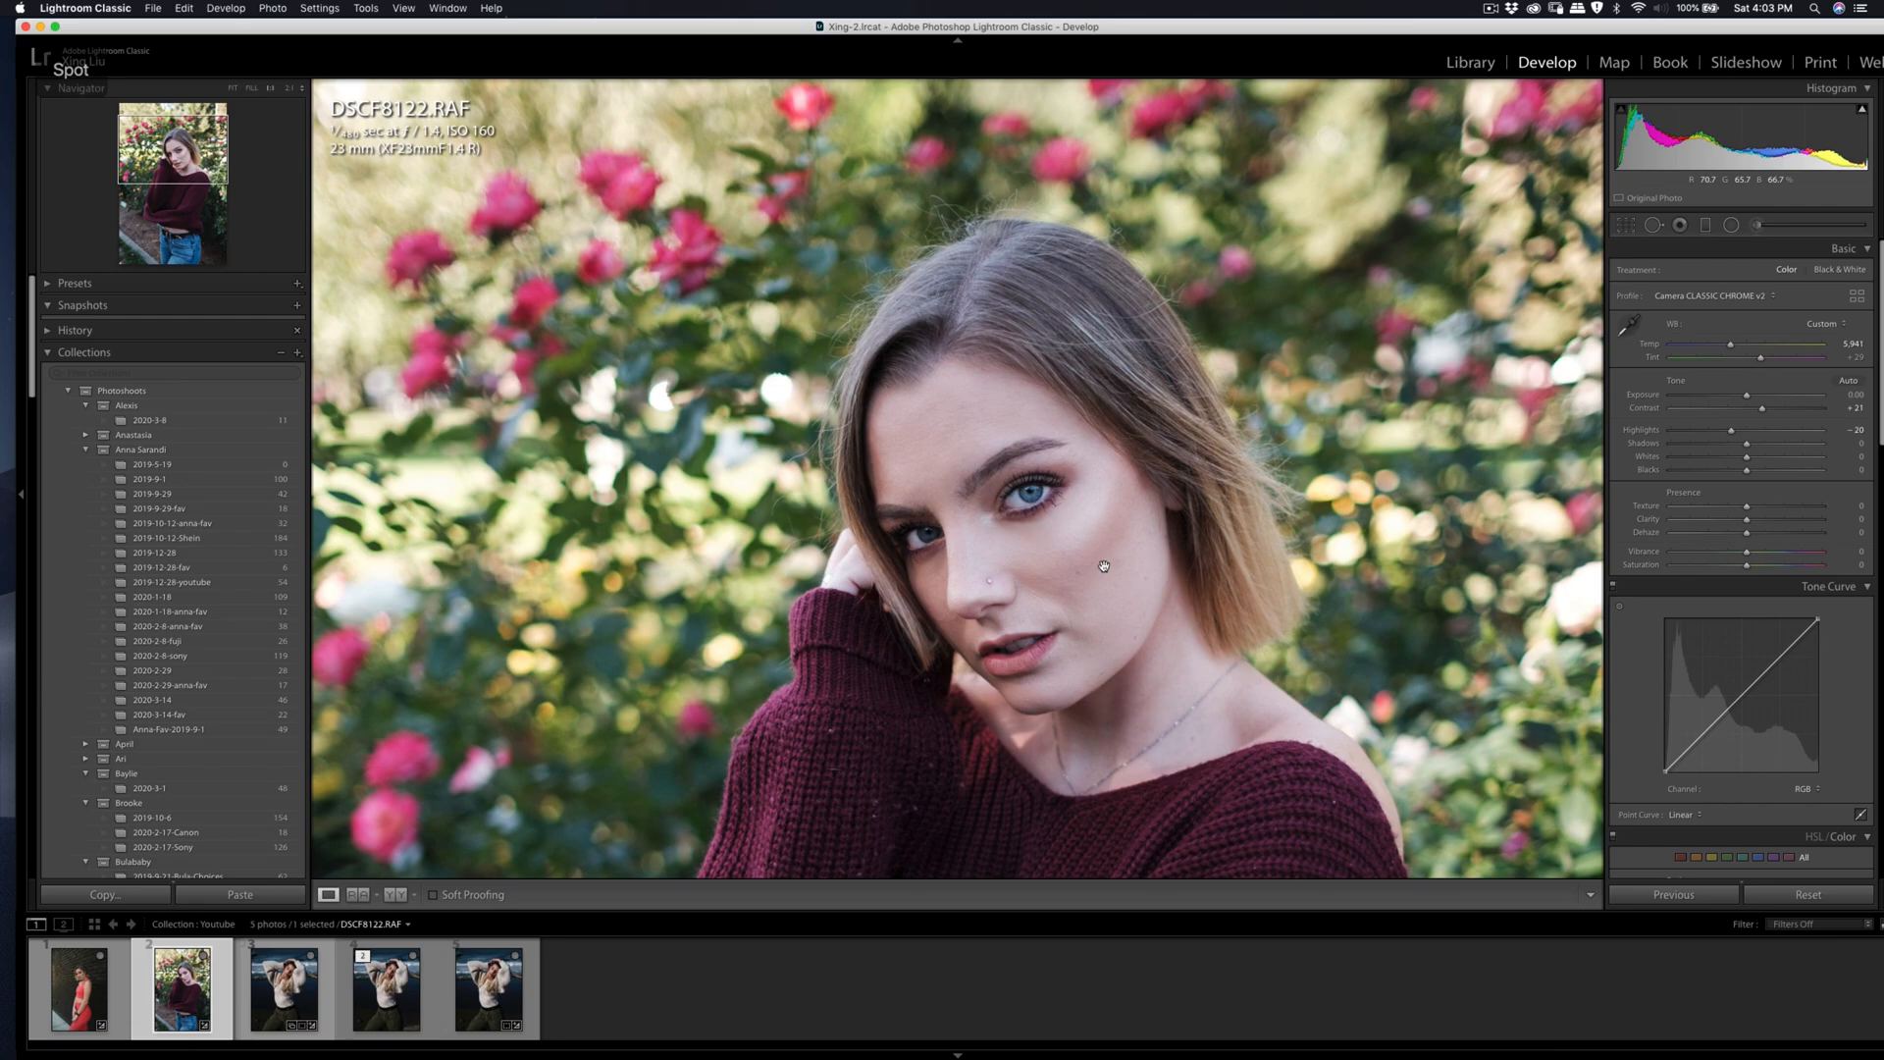
left_click(1106, 567)
left_click(1114, 531)
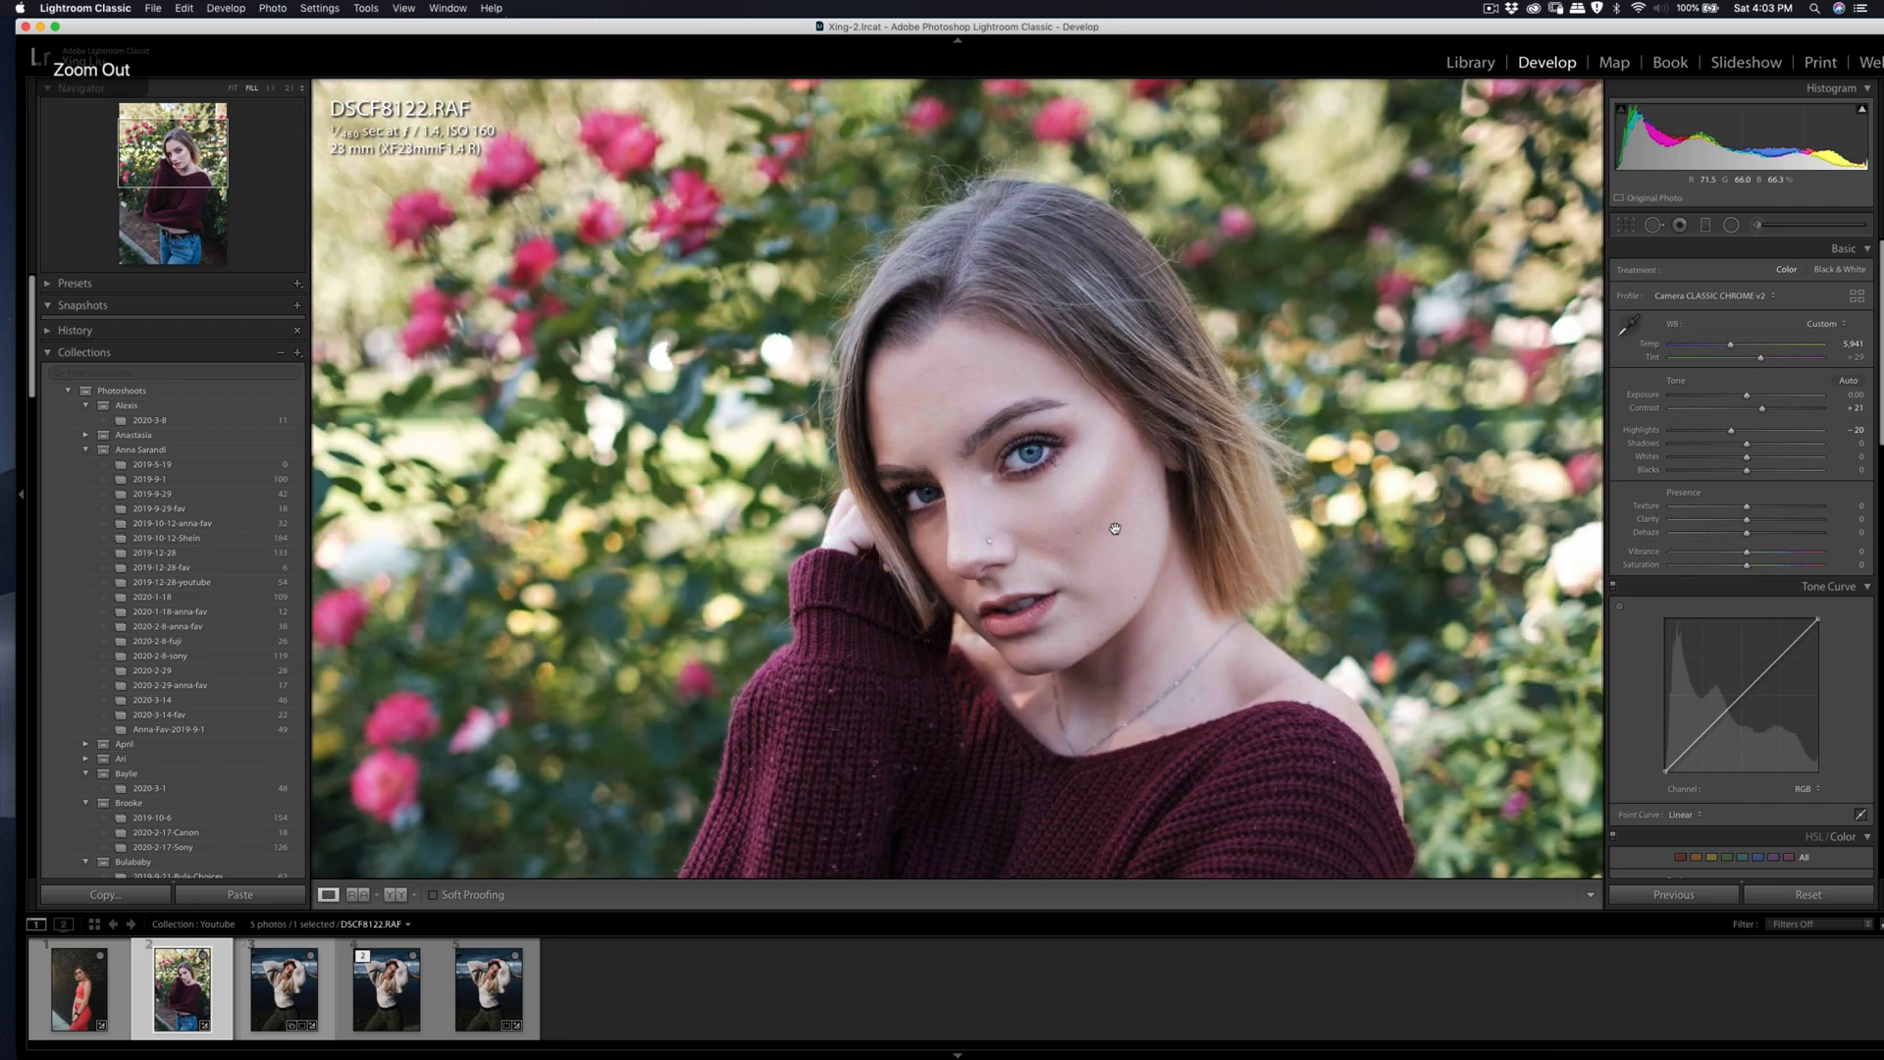
right_click(1020, 385)
left_click(750, 579)
key("q")
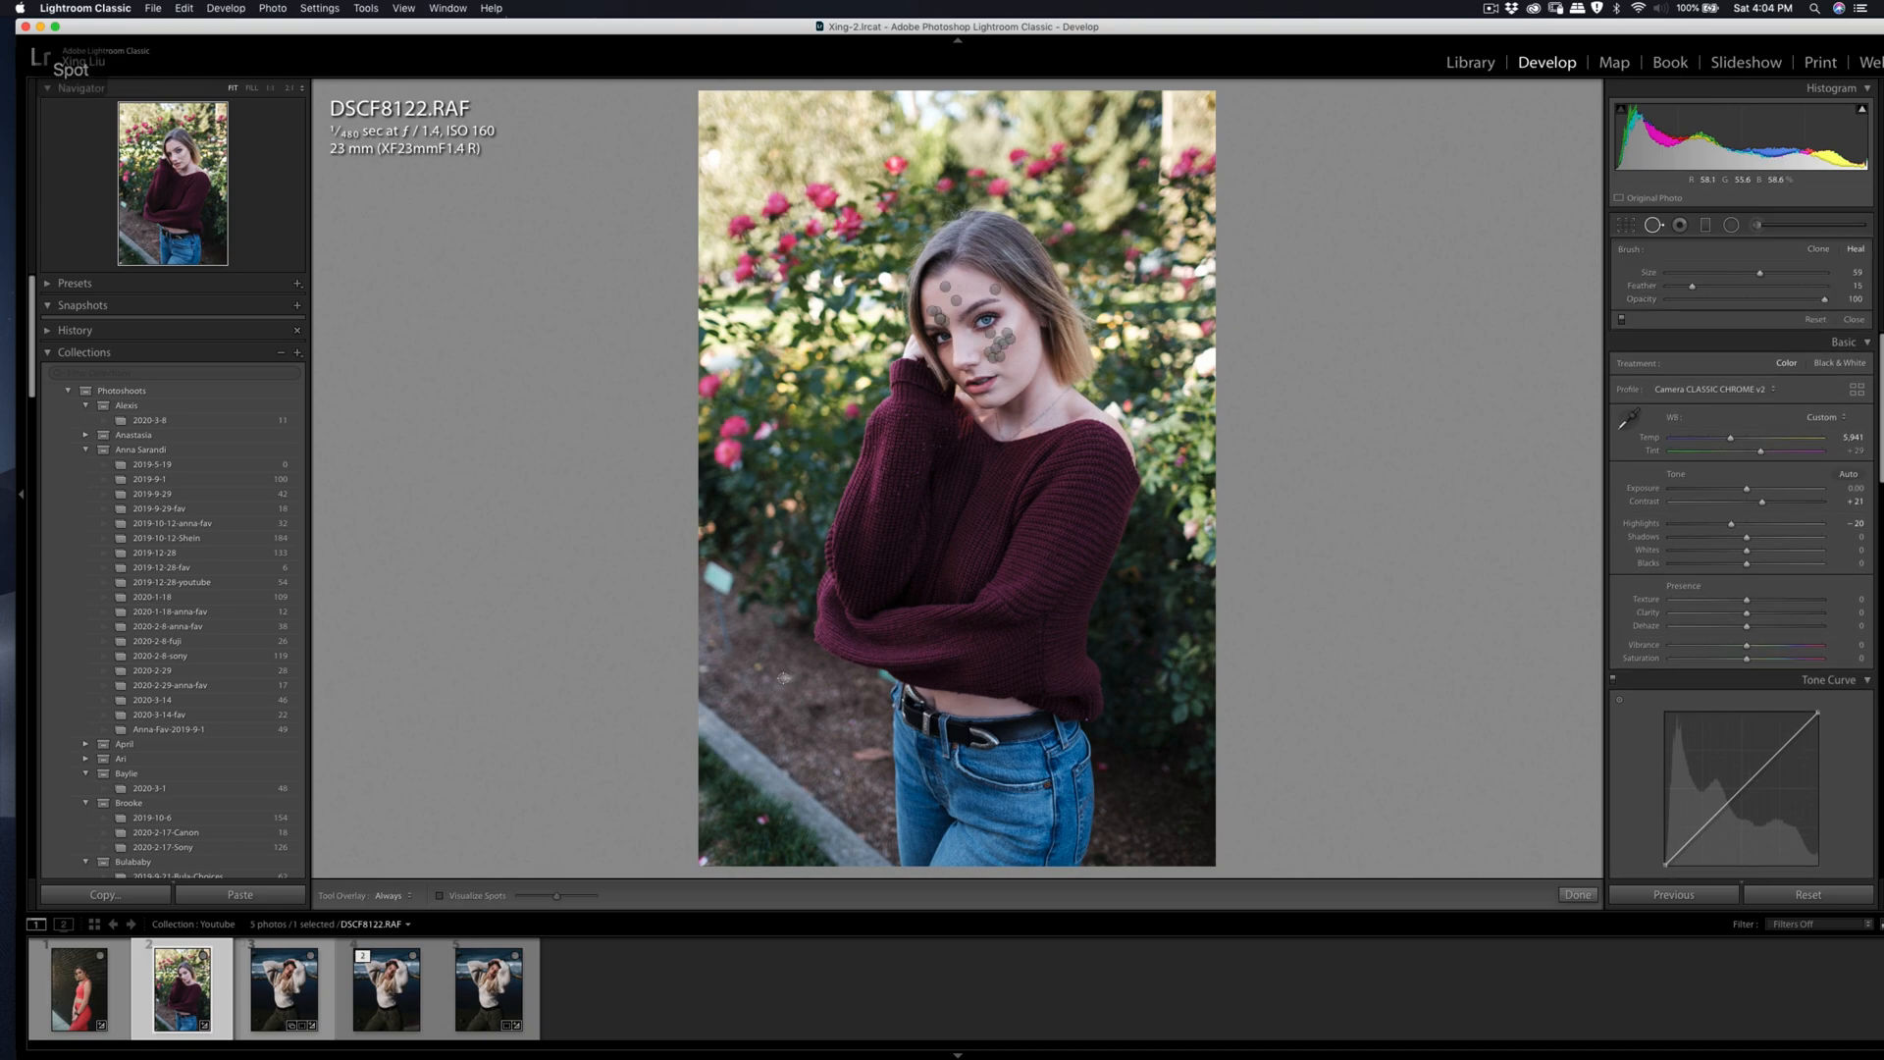
Step: Heal a small mark on the dirt ground beside the subject's waist and check the spot without the healing pins
left_click_drag(783, 679, 796, 680)
key("q")
key("q")
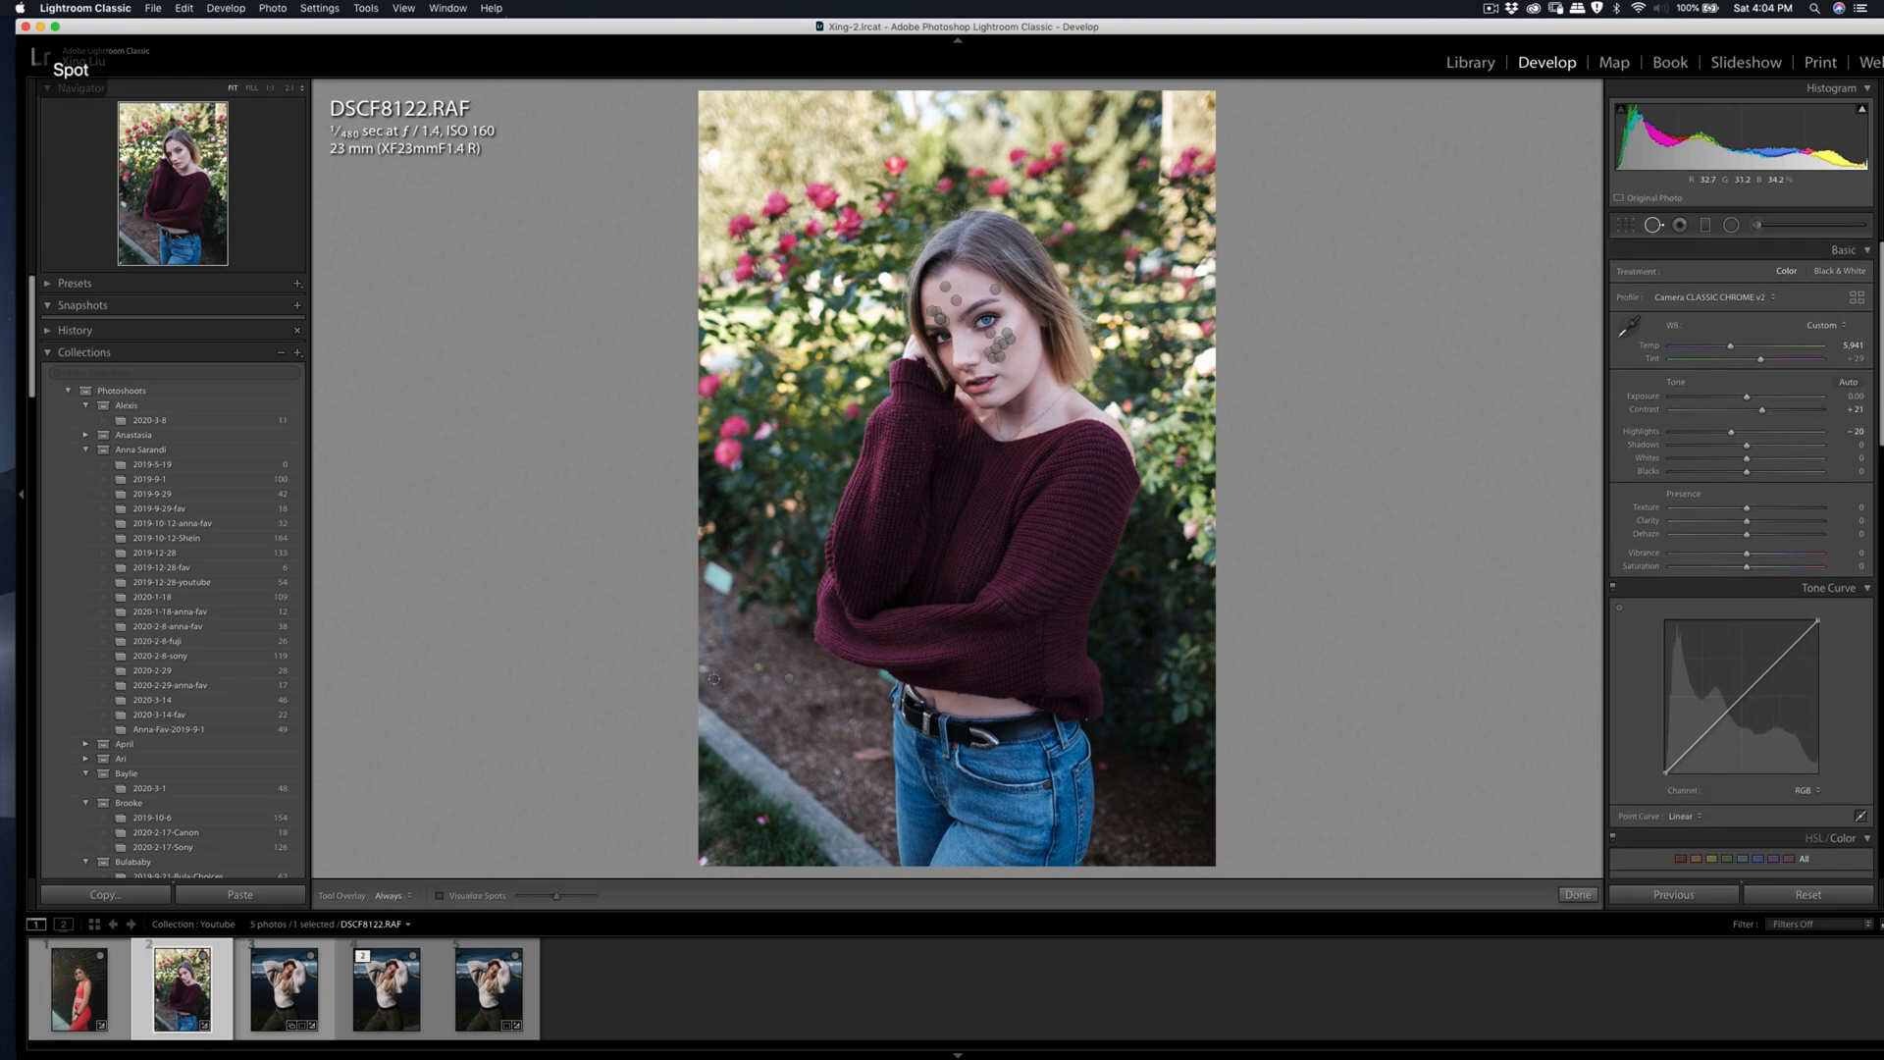
key("q")
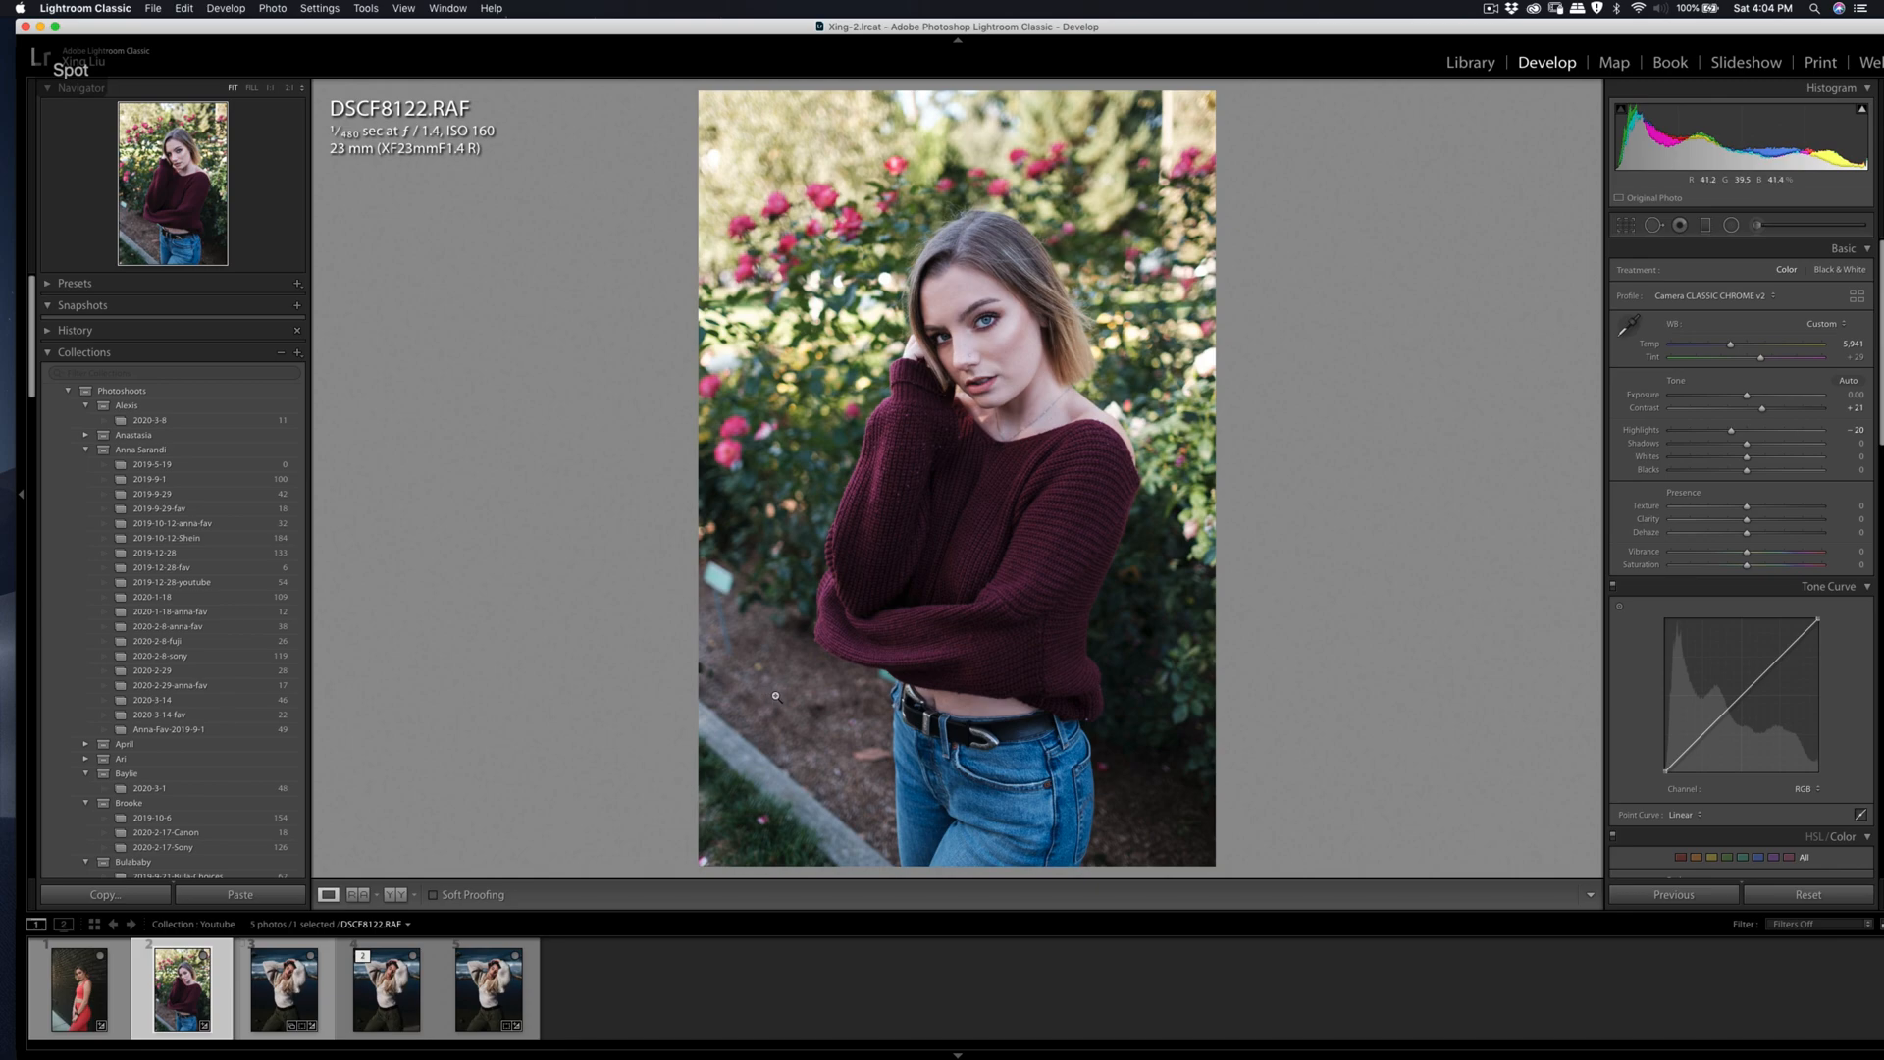
key("q")
Step: Heal the marks on the ground below the teal plant label and at the photo's edge, sampling from nearby clean dirt
left_click(737, 605)
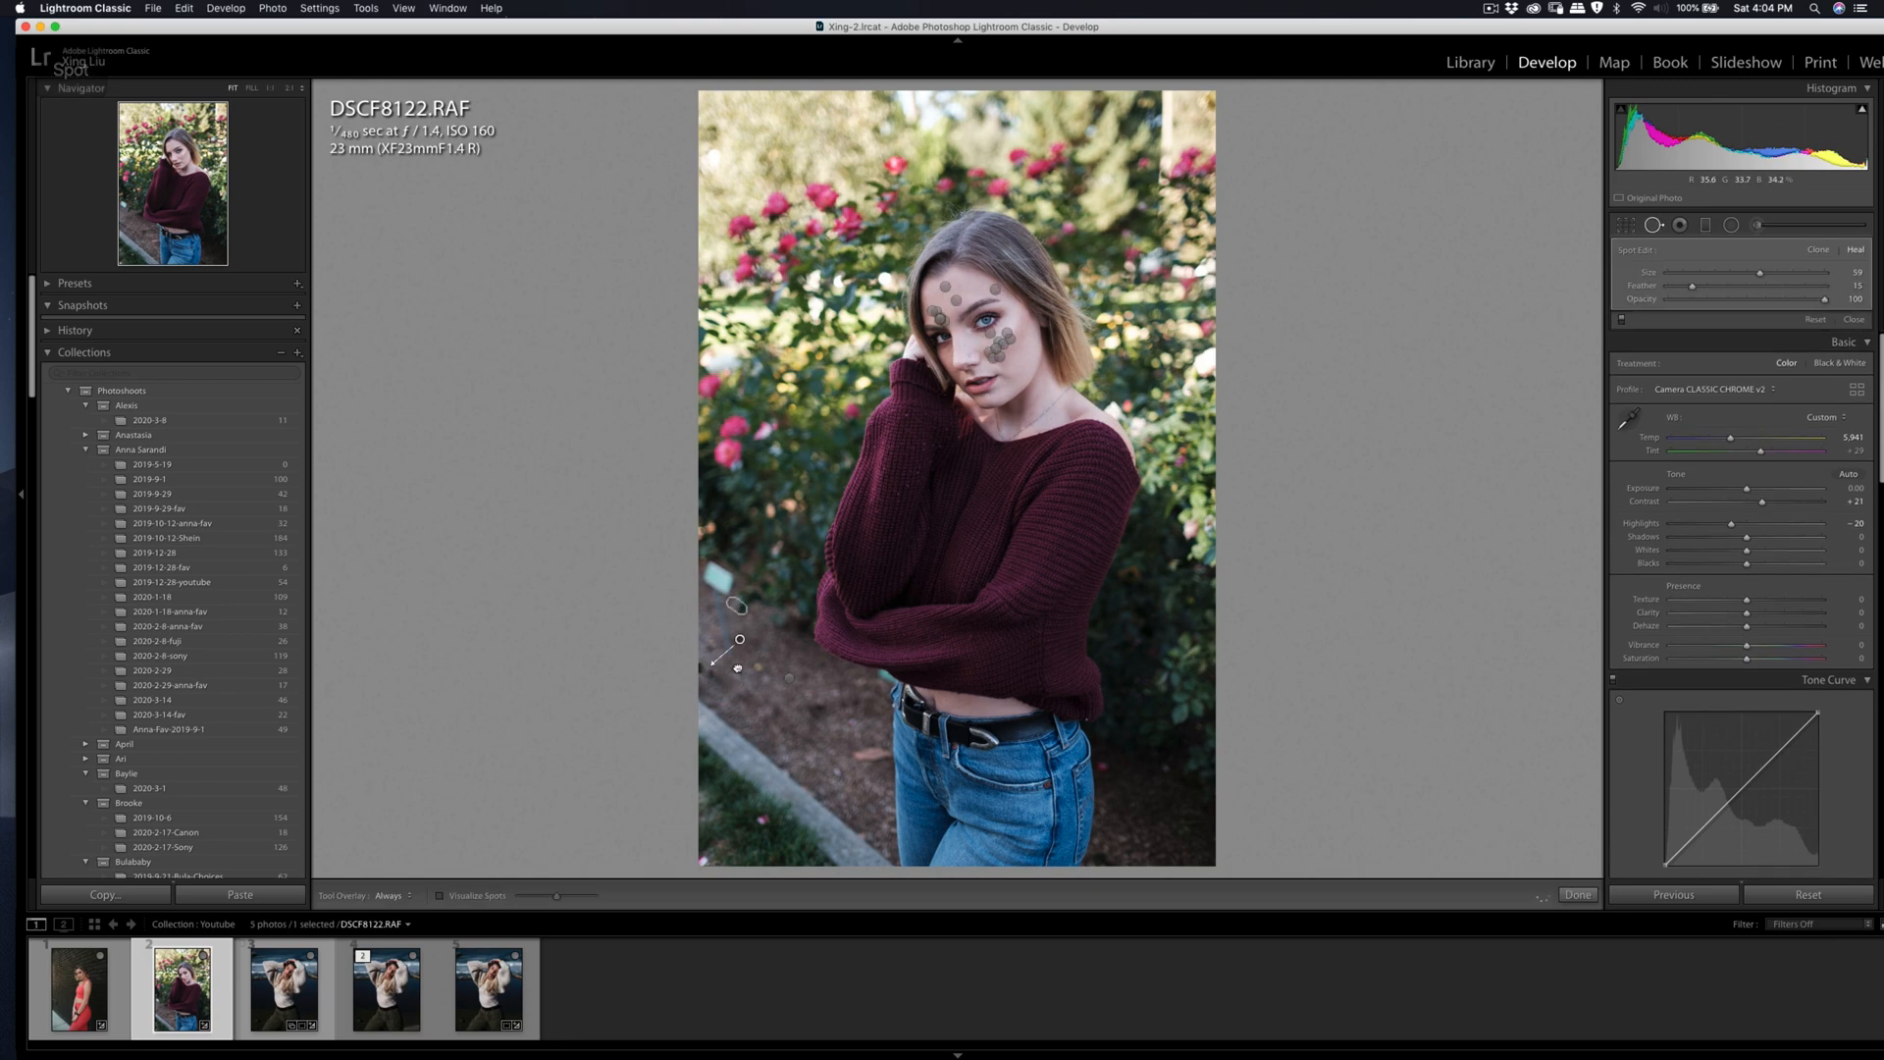
left_click_drag(728, 703, 723, 698)
key("q")
key("q")
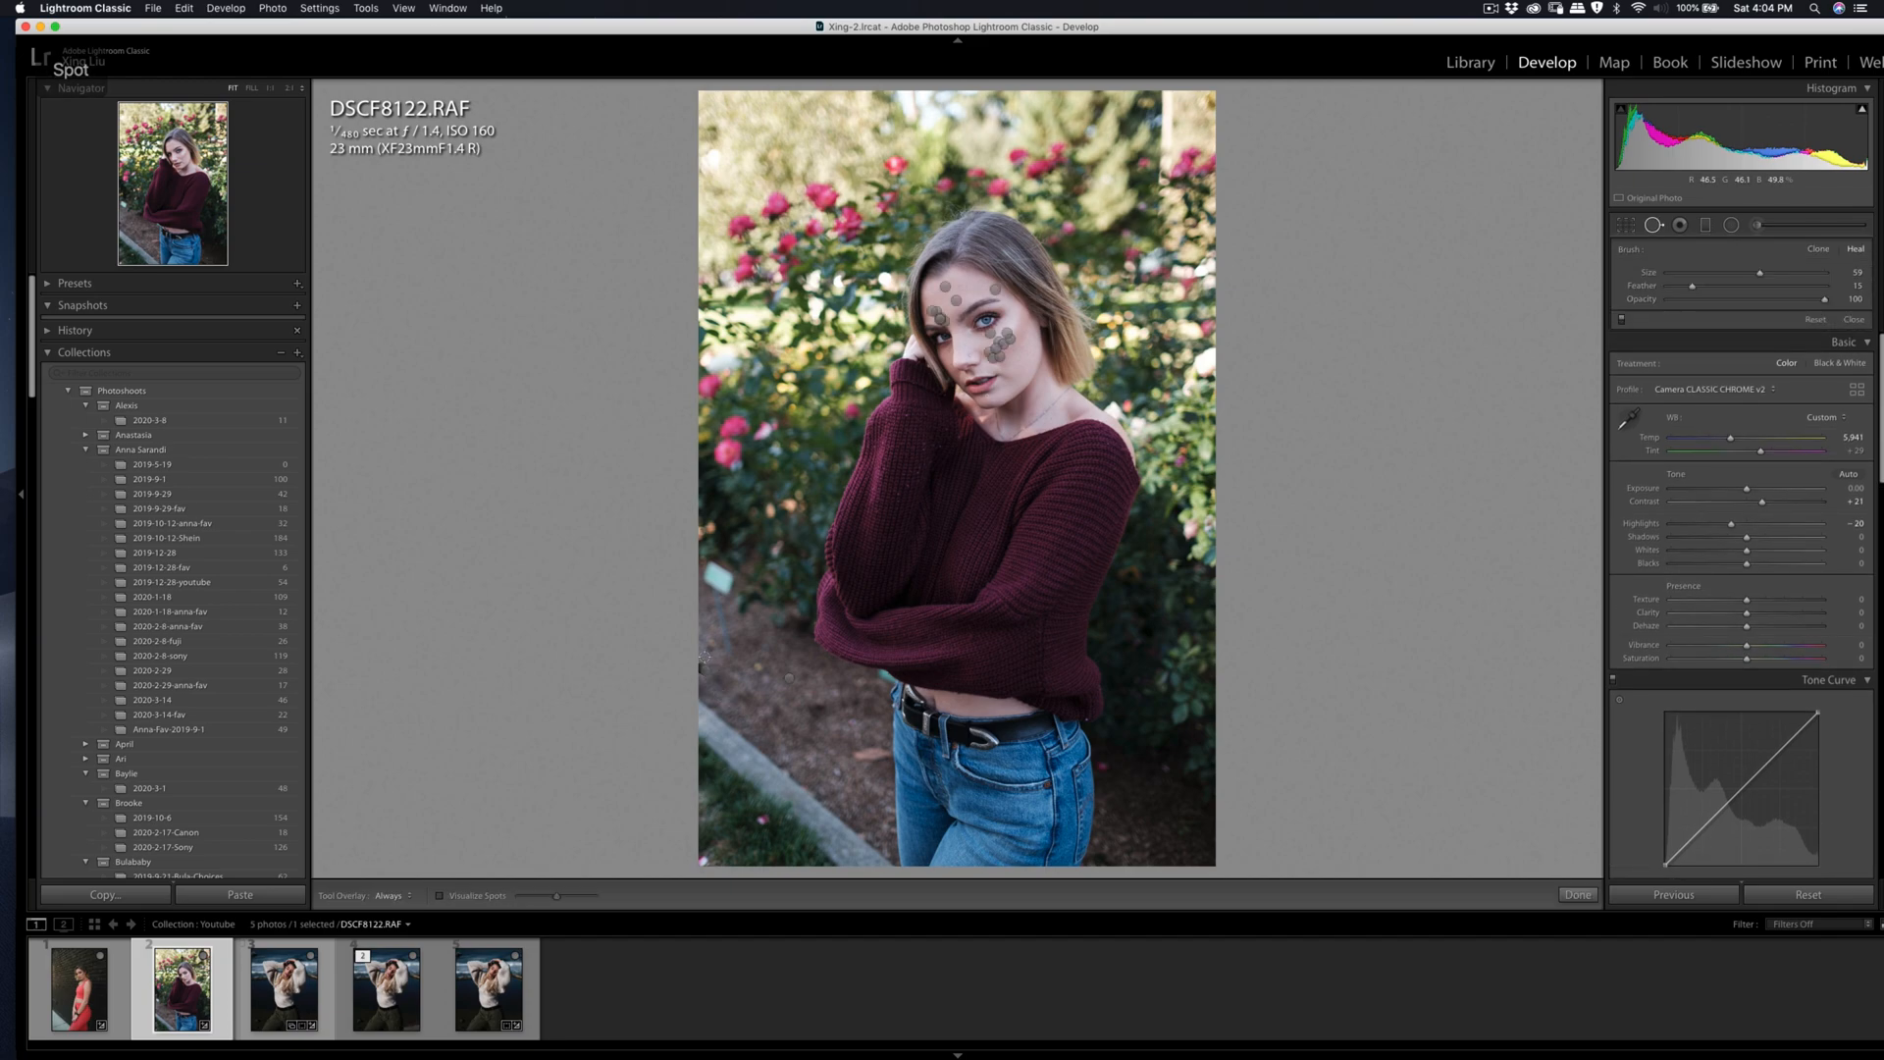
left_click(702, 660)
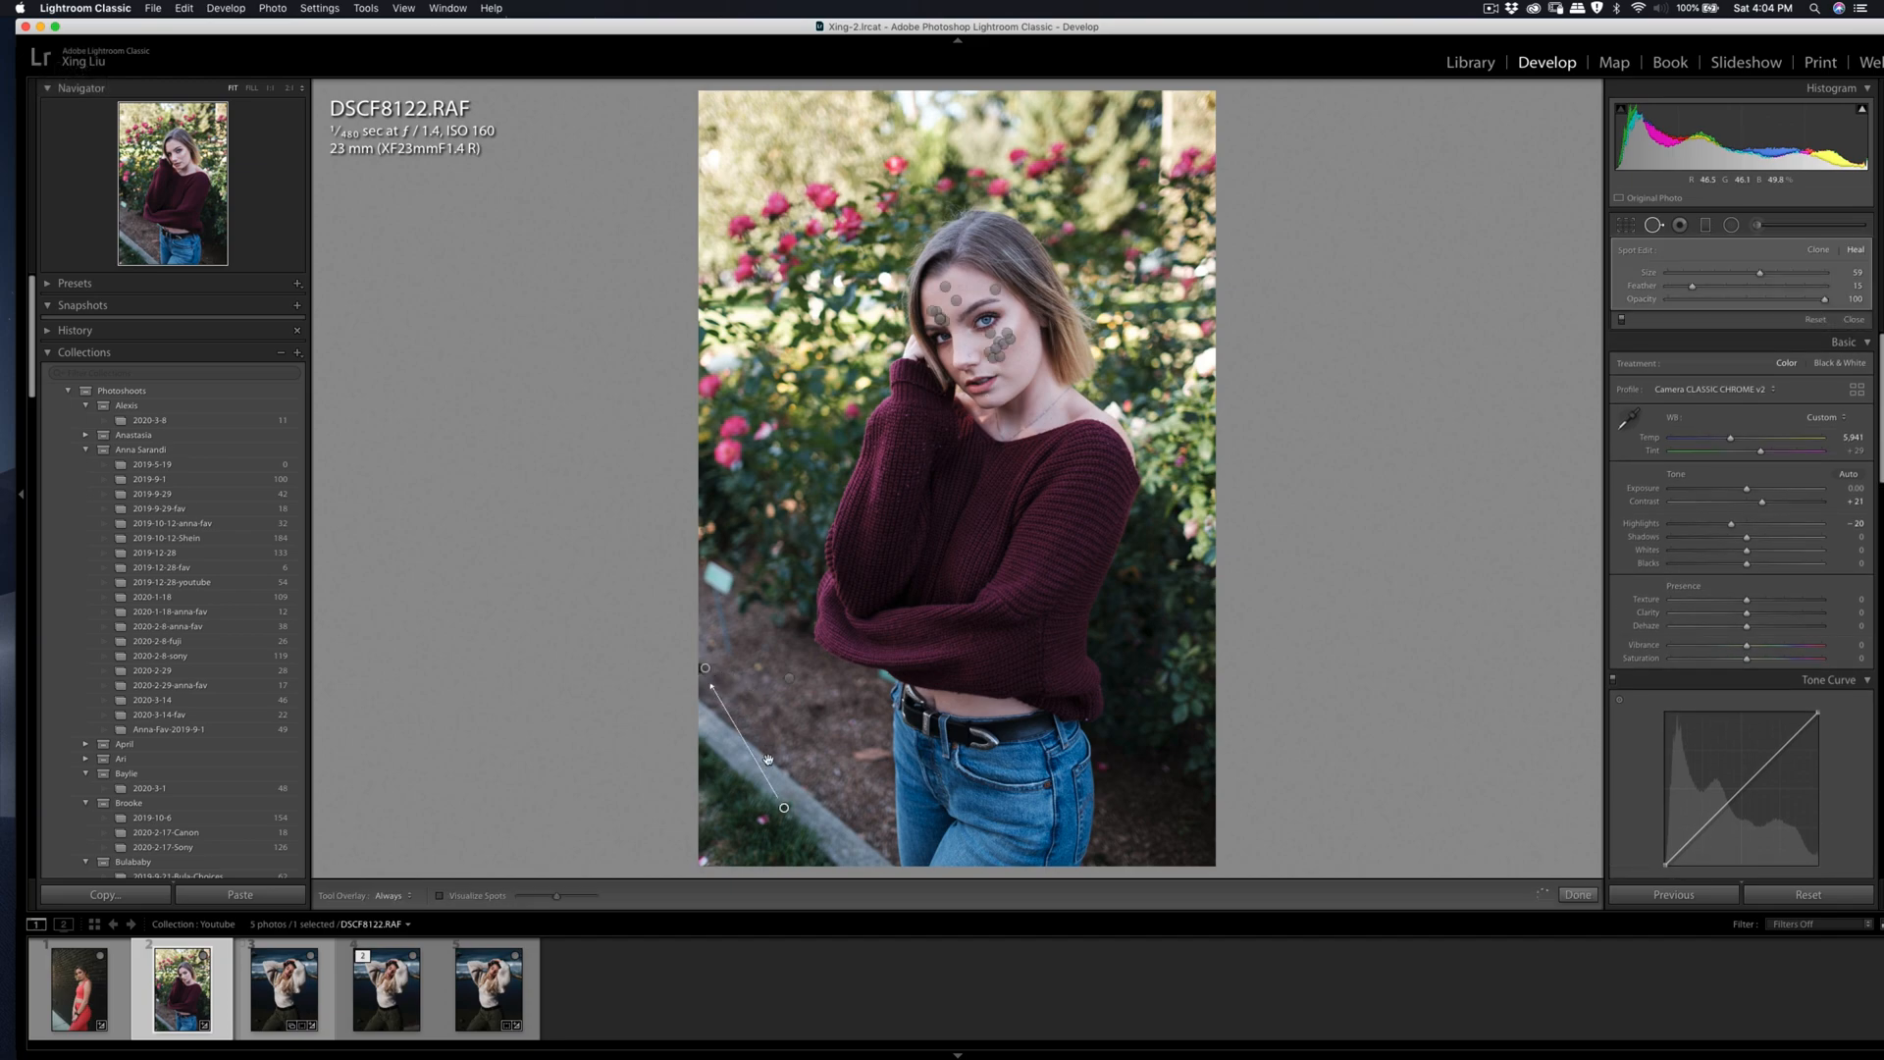
left_click_drag(784, 808, 739, 705)
key("q")
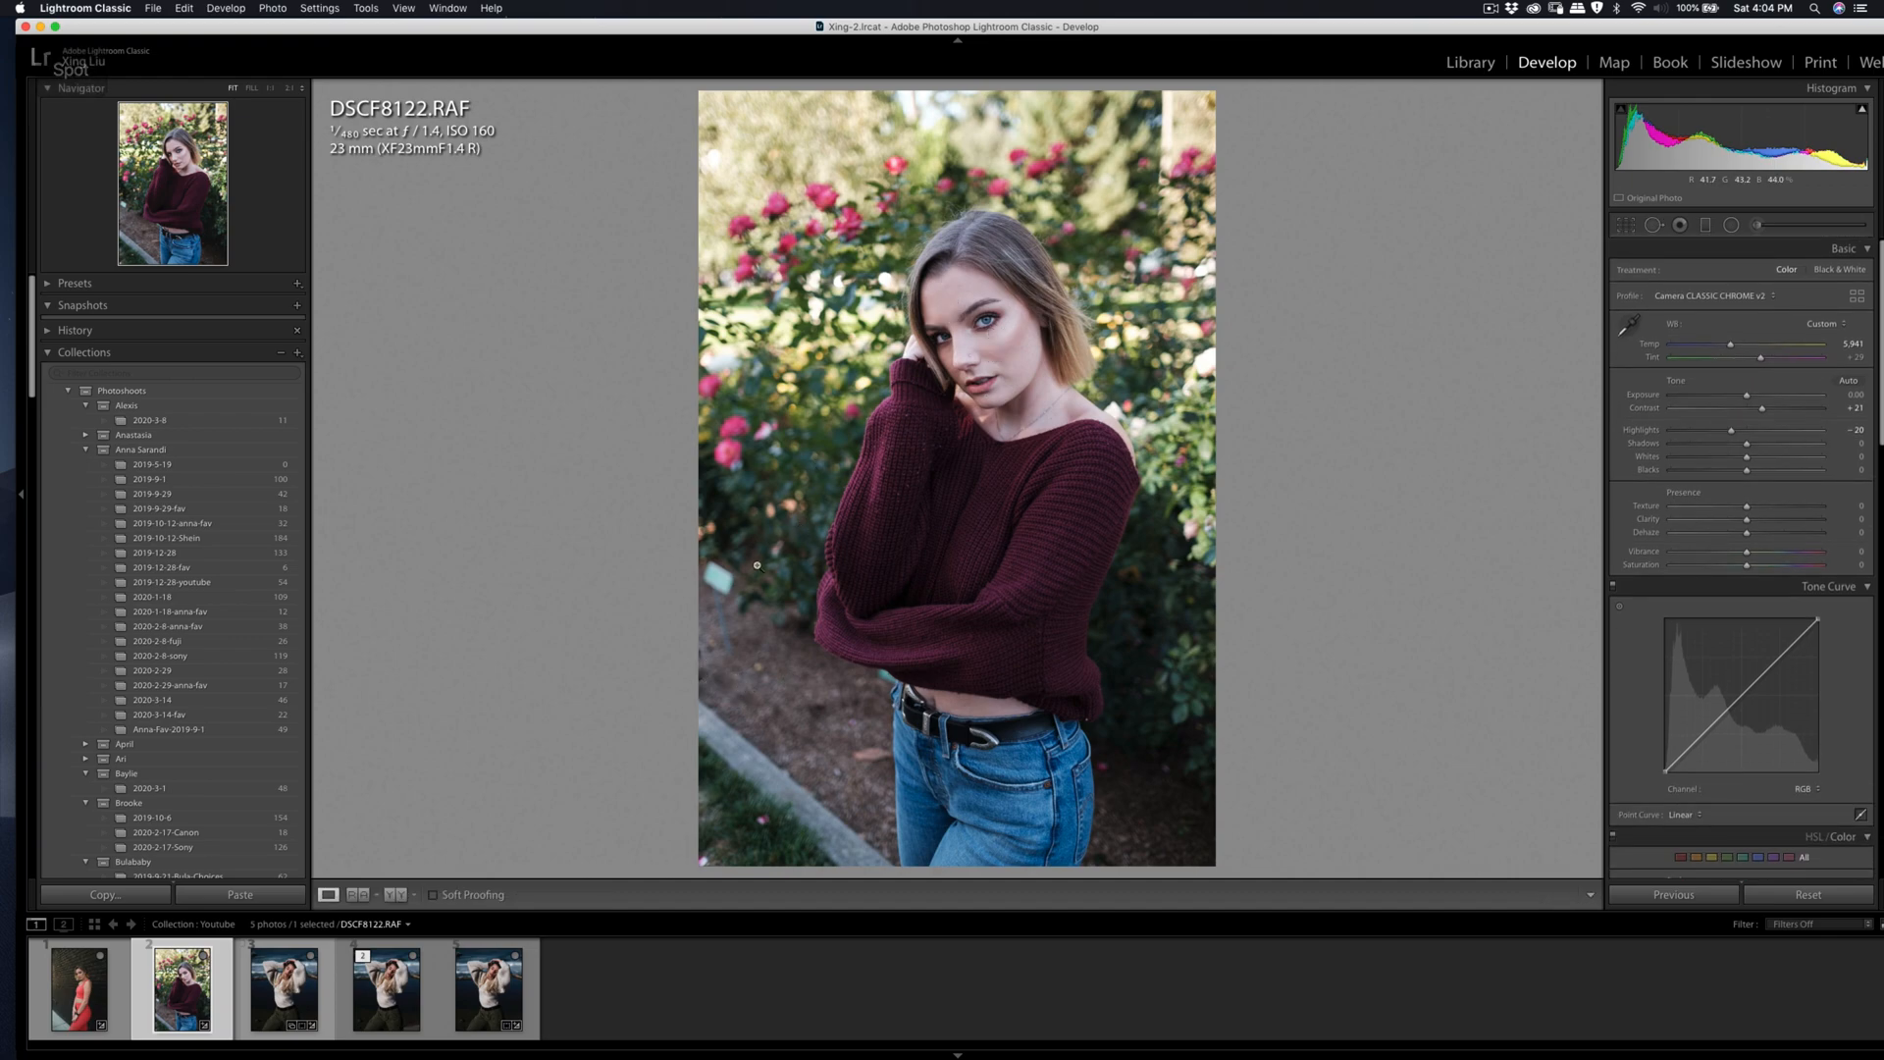
Step: Remove the teal plant label with a short healing stroke and move its sample source to the bare dirt below
key("q")
mouse_move(727, 586)
left_mouse_down()
mouse_move(714, 564)
mouse_move(711, 580)
left_mouse_up()
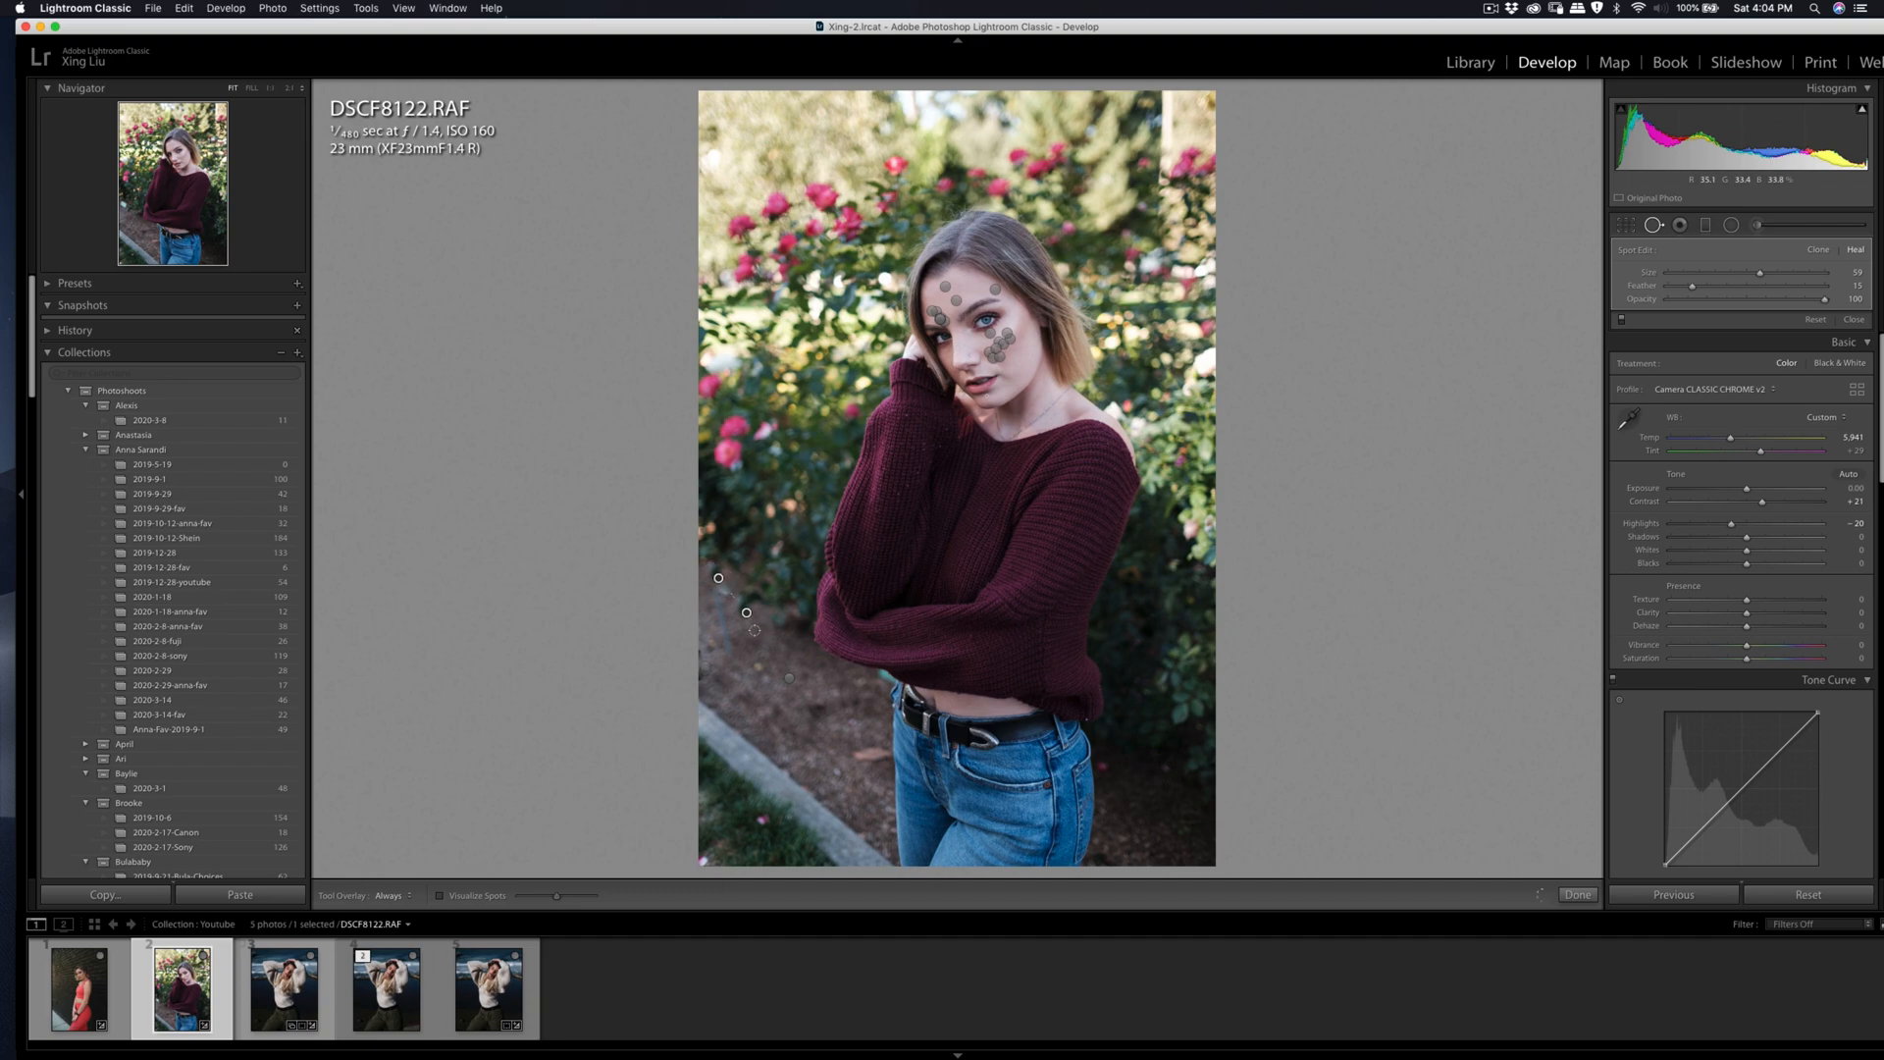
left_click_drag(760, 645, 756, 697)
key("q")
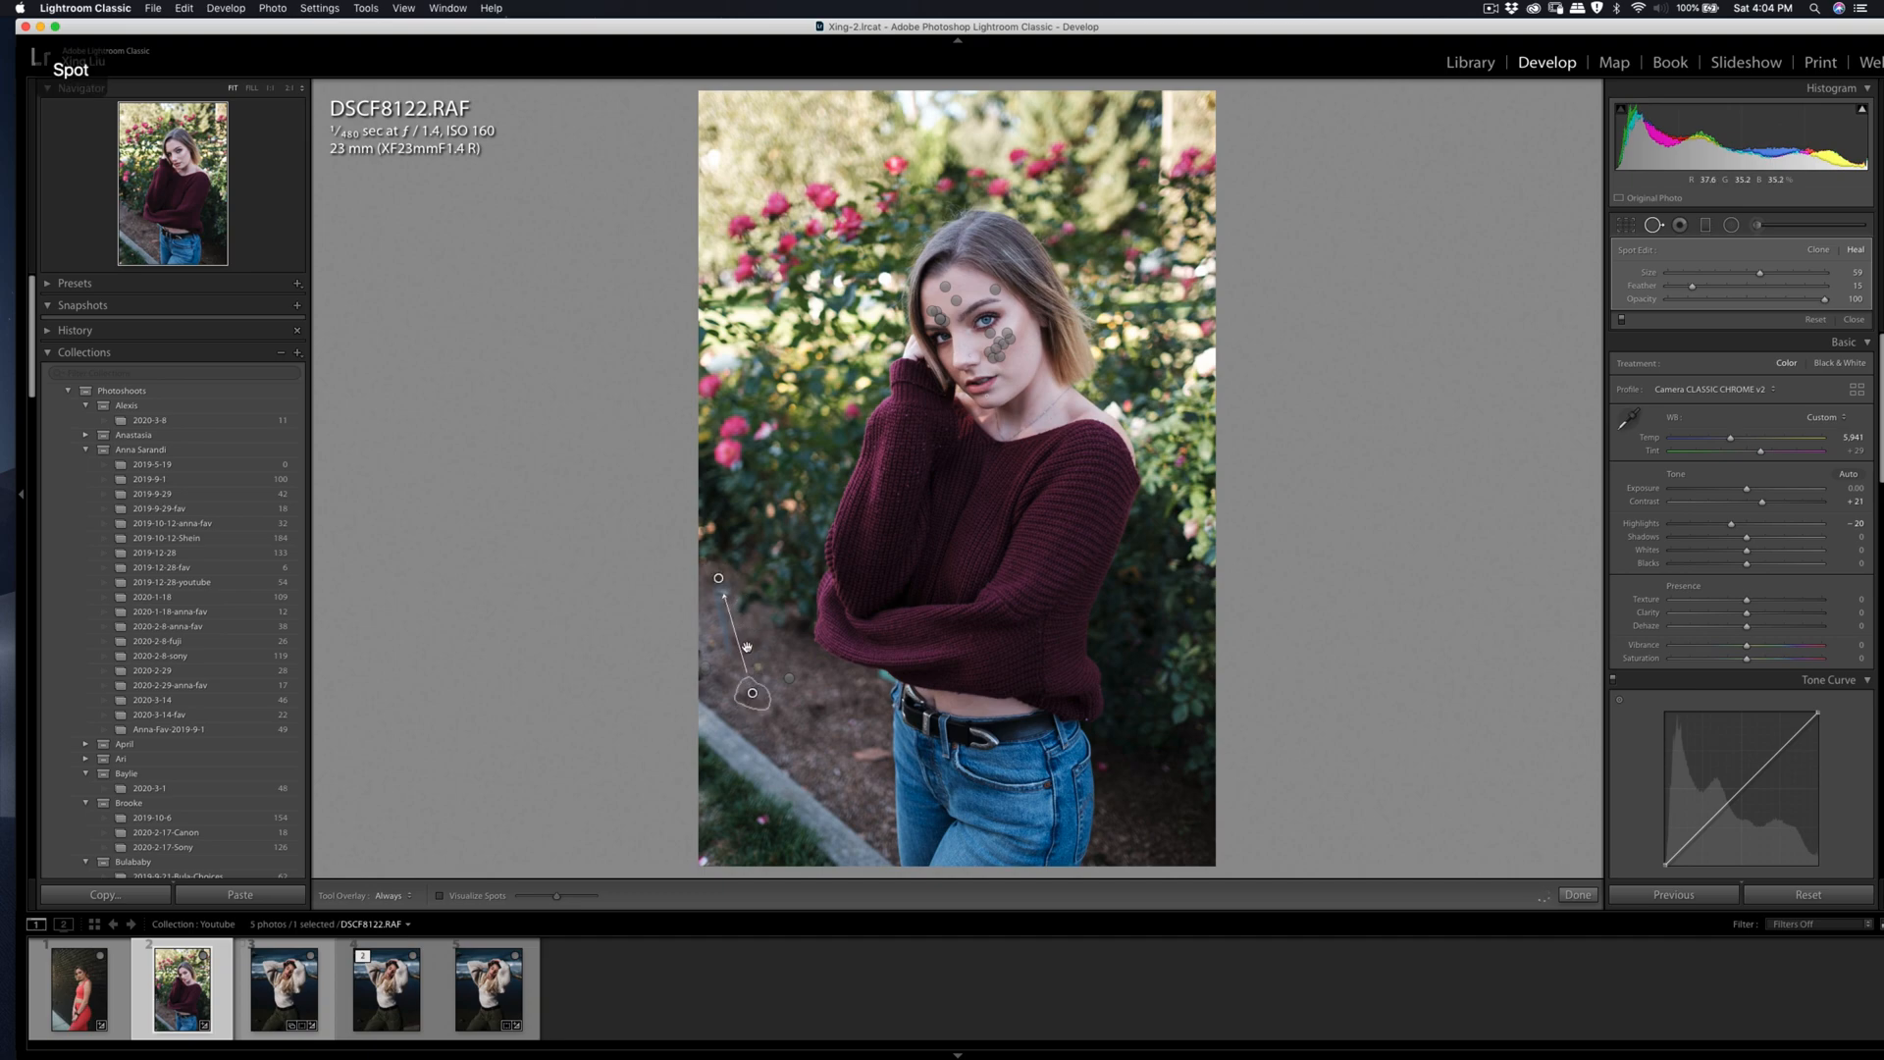
key("q")
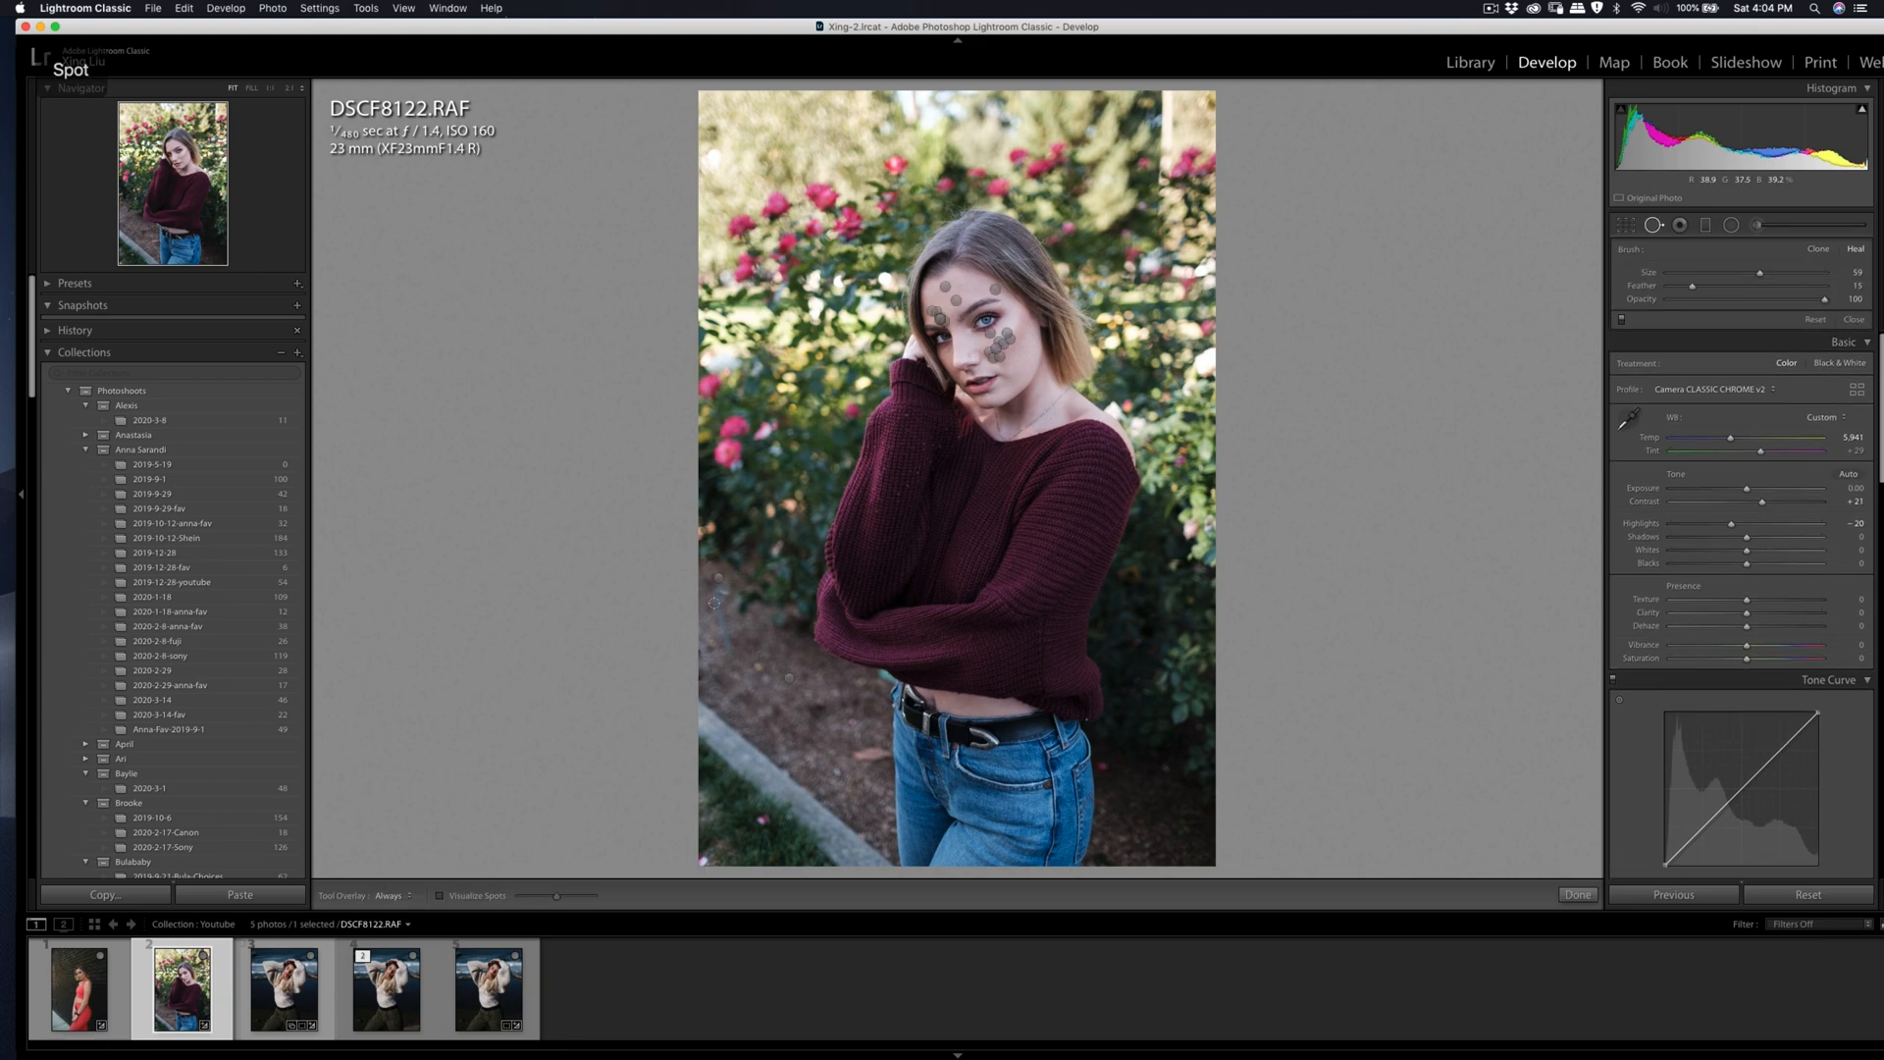
Step: Heal the remnant just beneath the removed plant label, sampling from the open dirt beside the subject's sweater
left_click(715, 596)
mouse_move(719, 598)
left_mouse_down()
mouse_move(728, 655)
mouse_move(724, 607)
left_mouse_up()
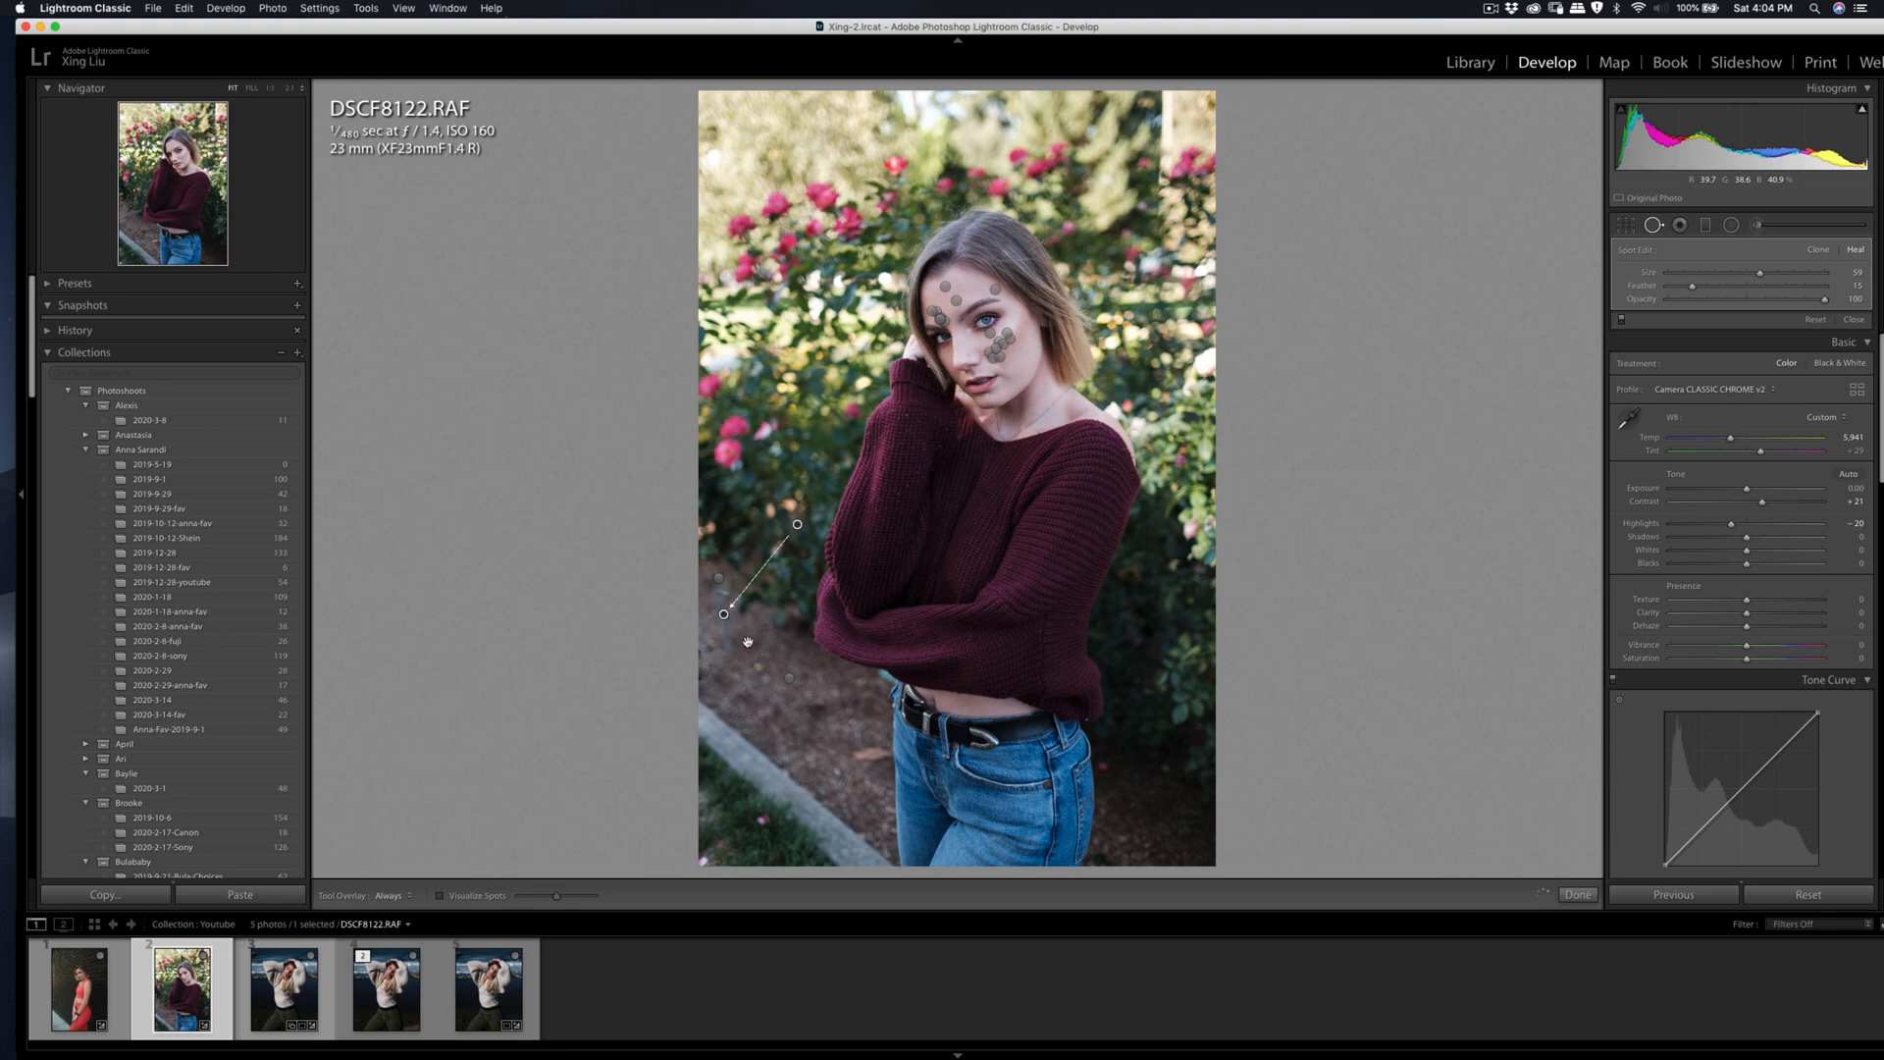
left_click_drag(796, 529, 776, 693)
key("q")
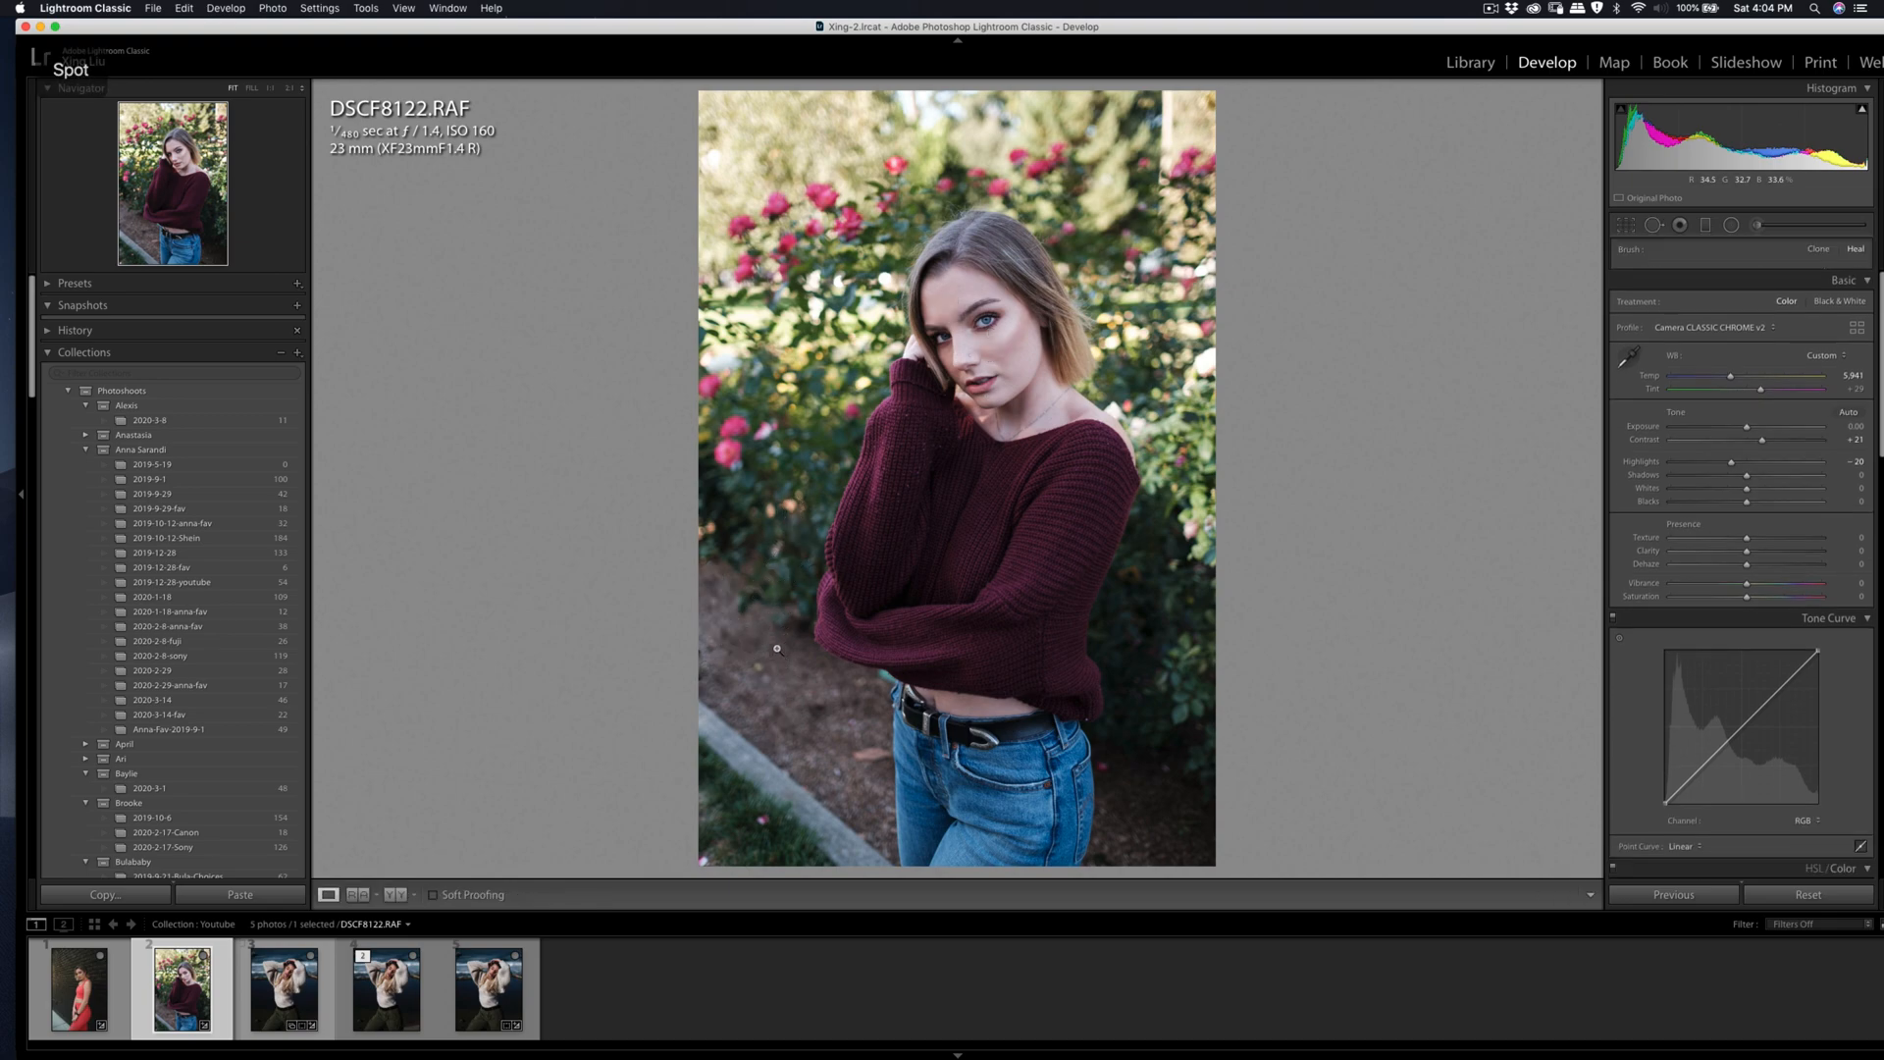
key("q")
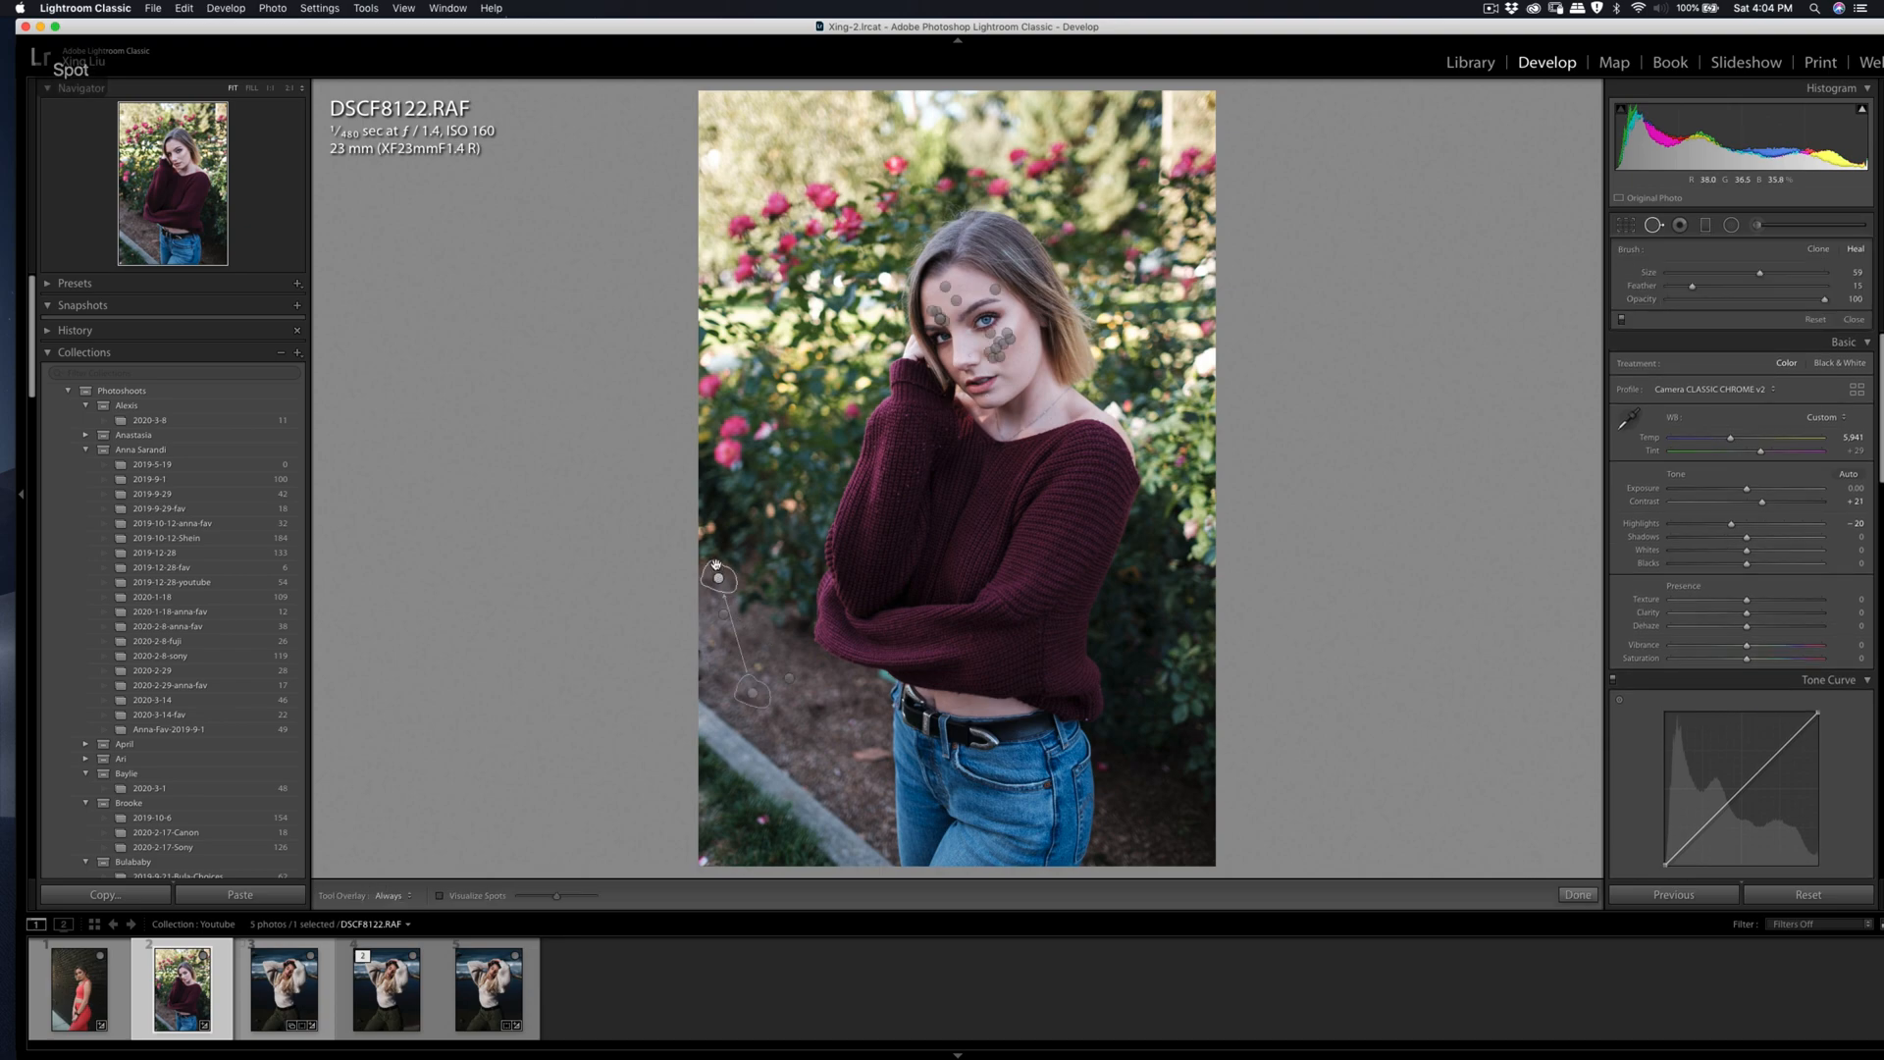
Step: Heal the leftover patch at the photo's edge above the removed label and move its sample source to the ground below
left_click(708, 561)
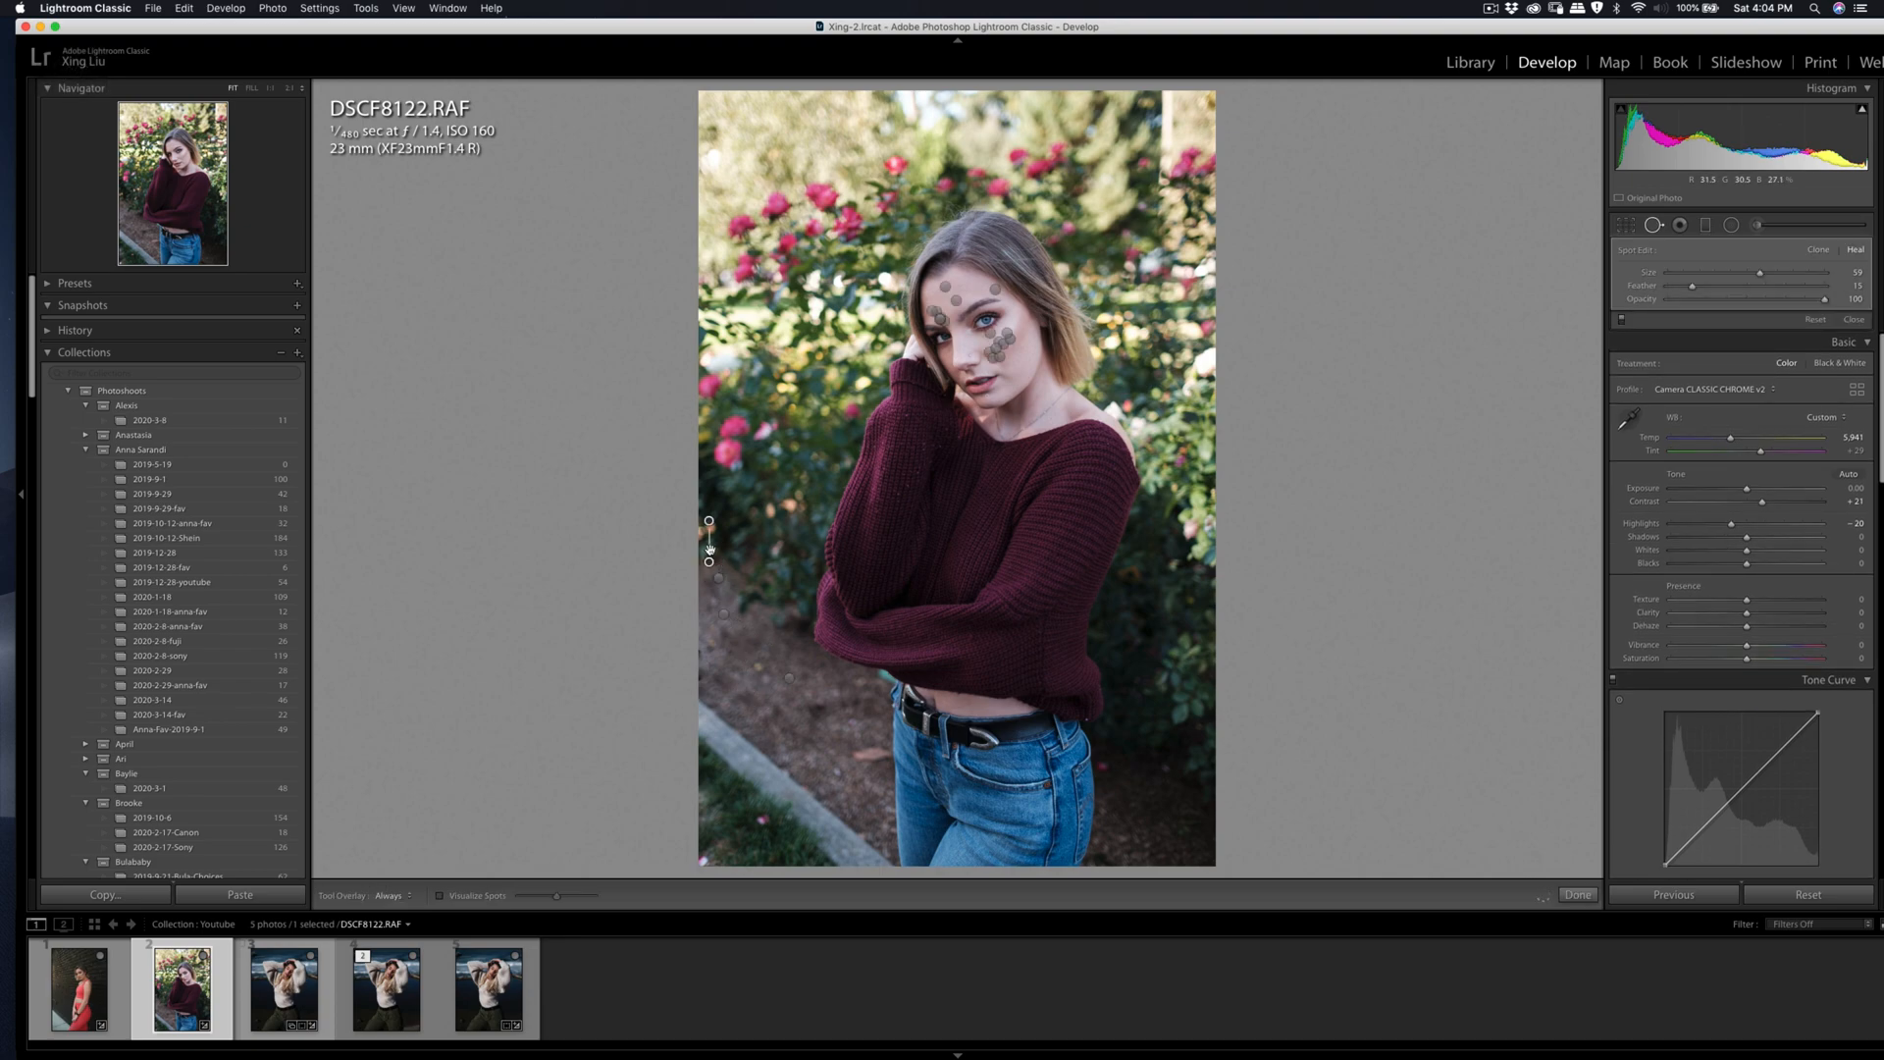
key("q")
key("q")
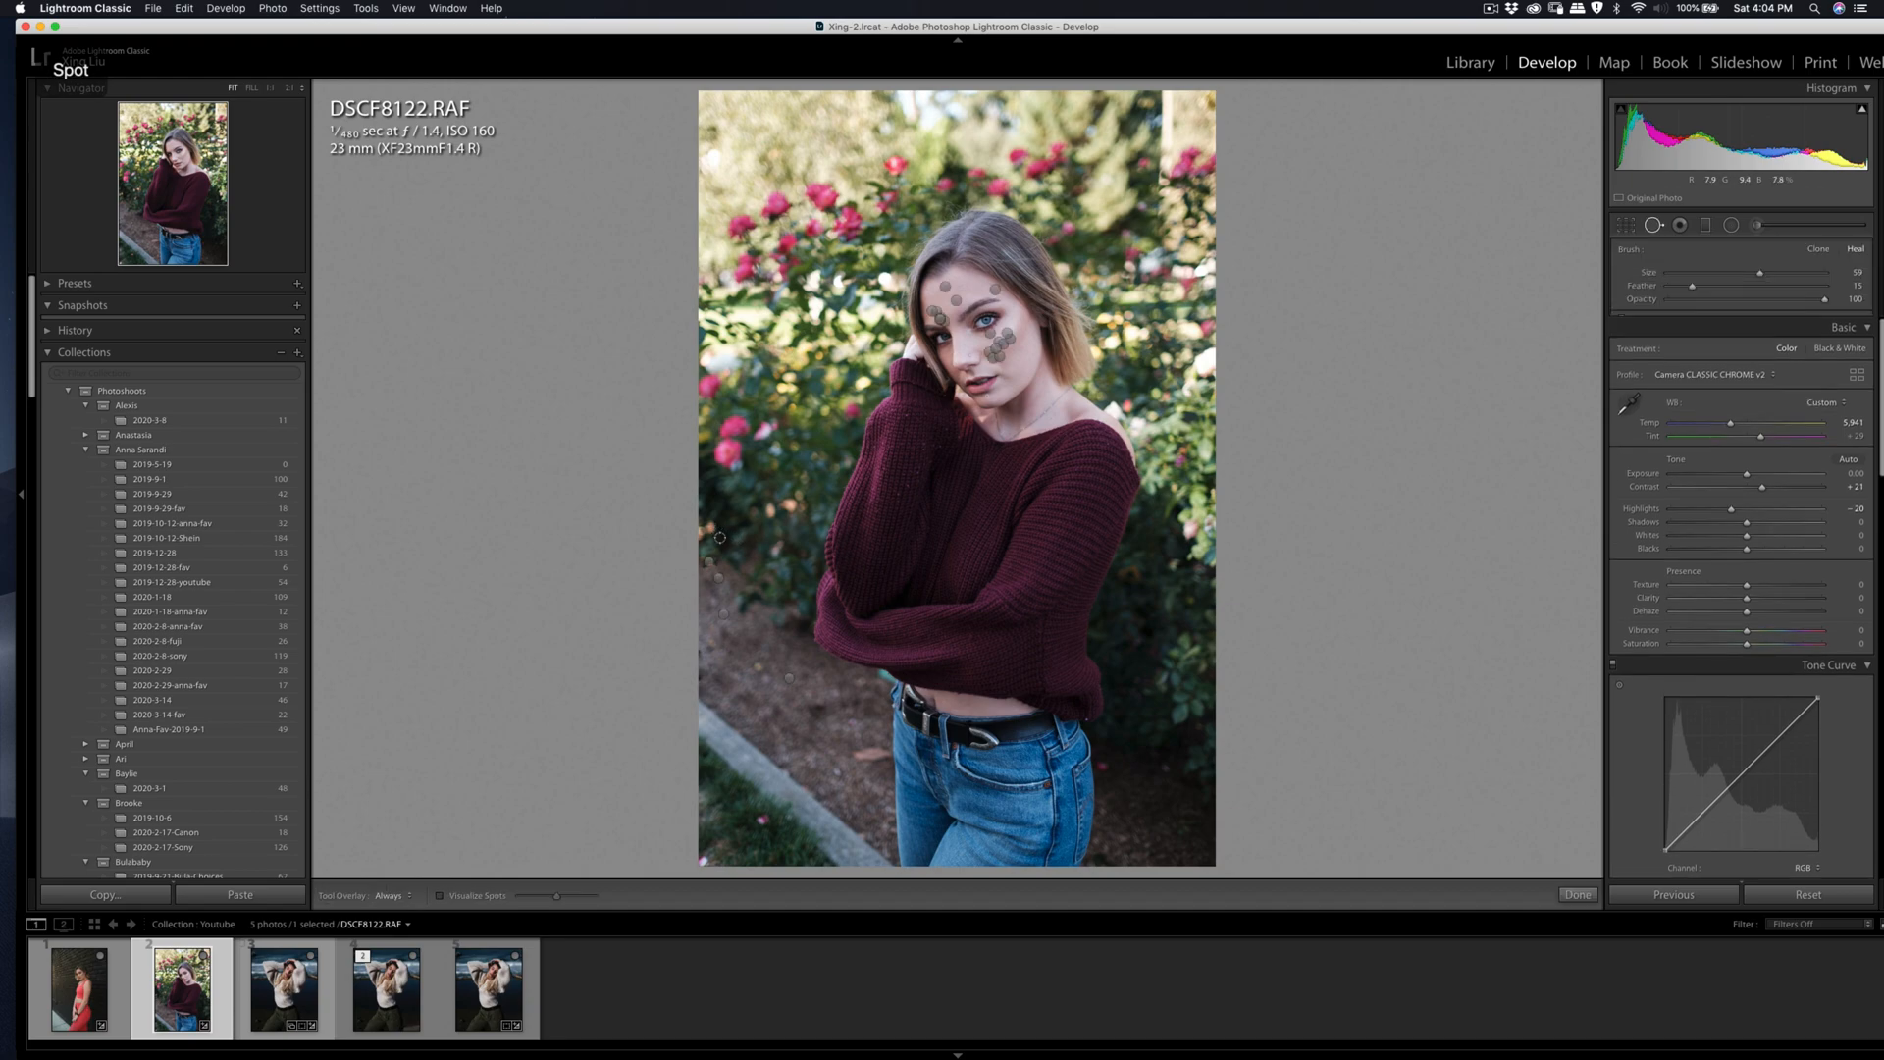
left_click(709, 562)
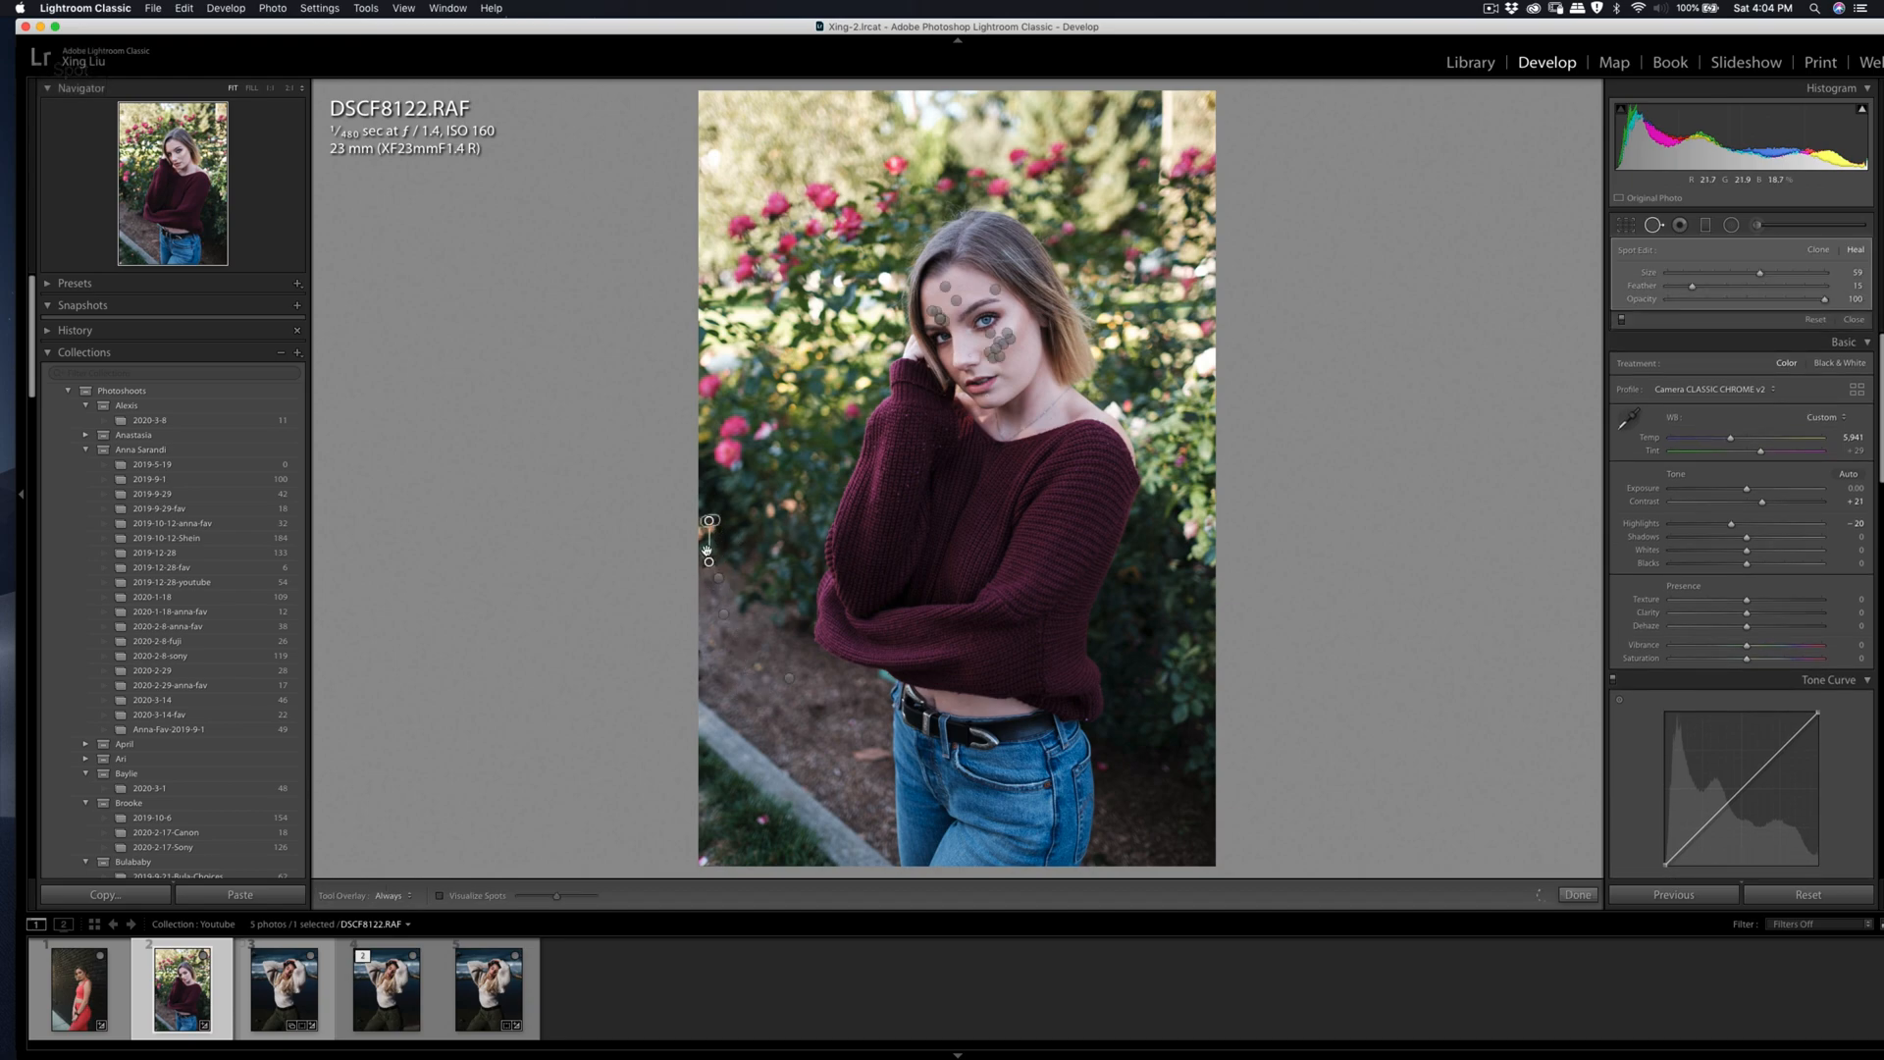
left_click_drag(709, 522, 713, 606)
key("q")
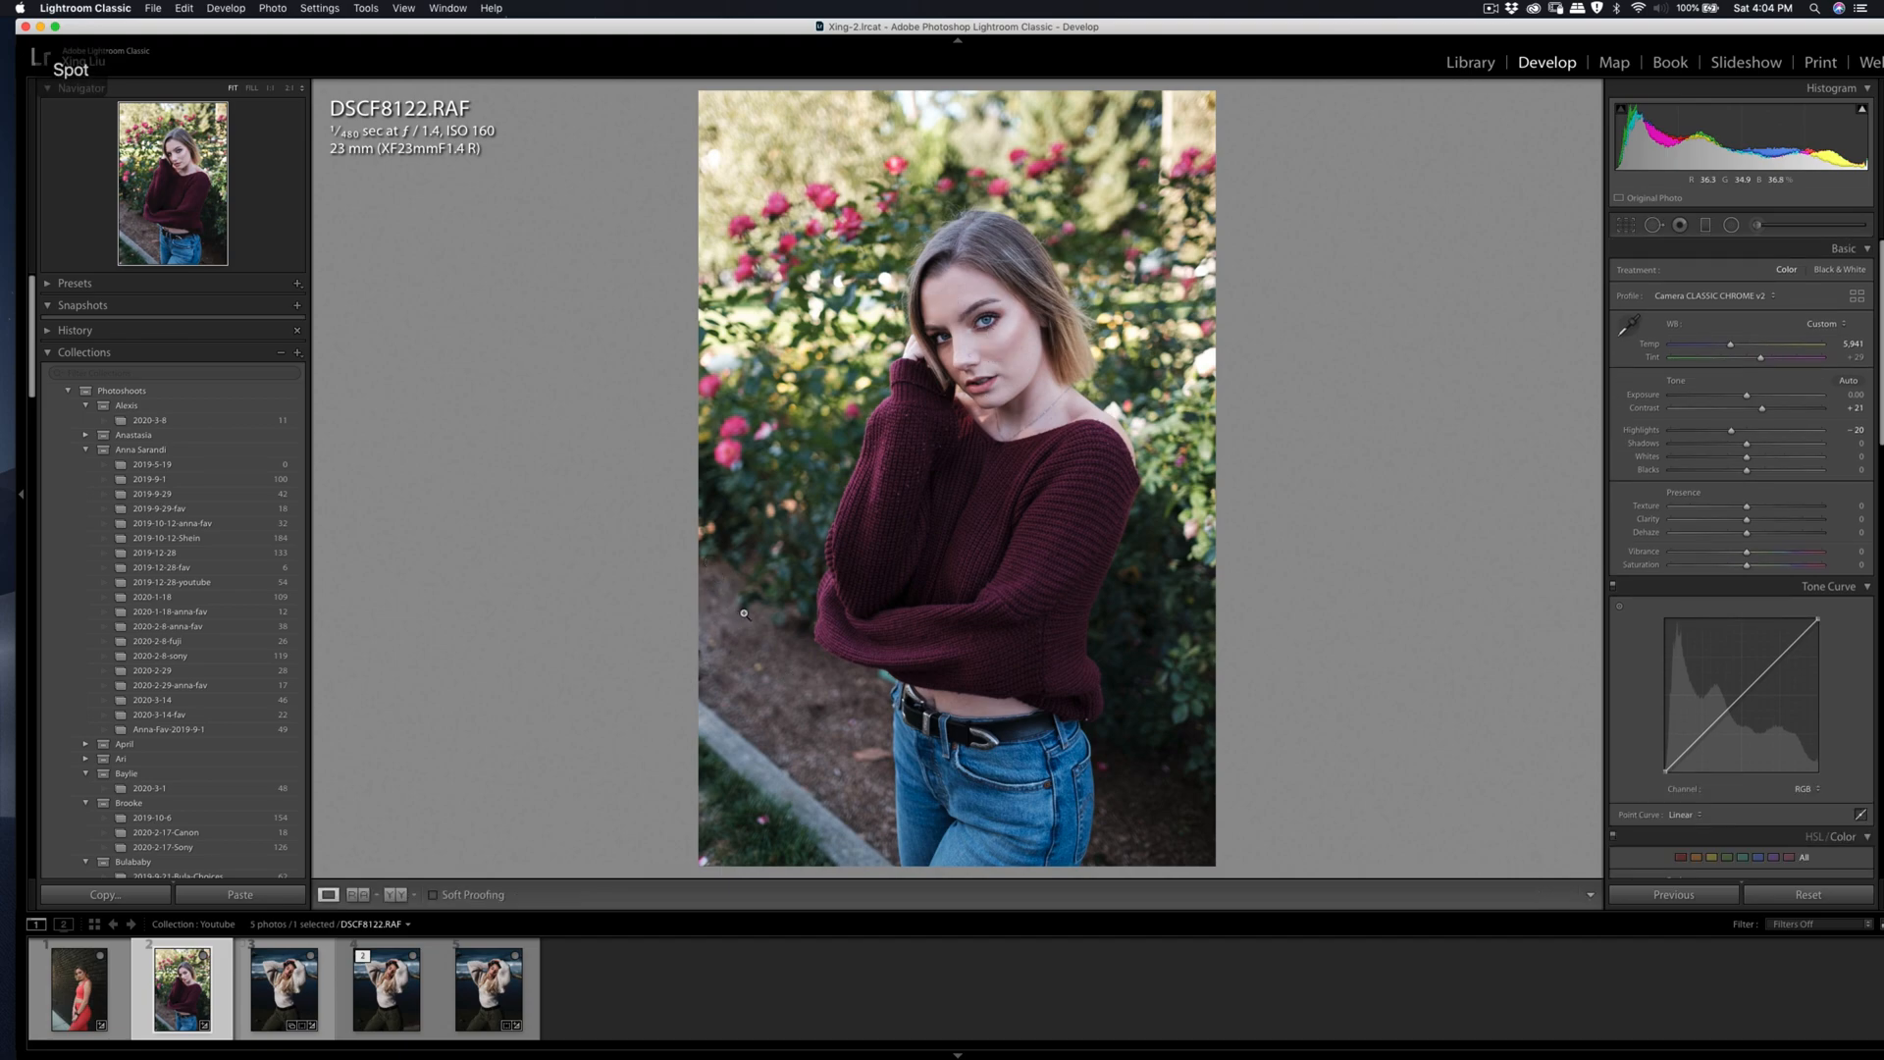
Step: Check the cleaned-up background in the full frame with the adjustment and healing pins out of view
key("k")
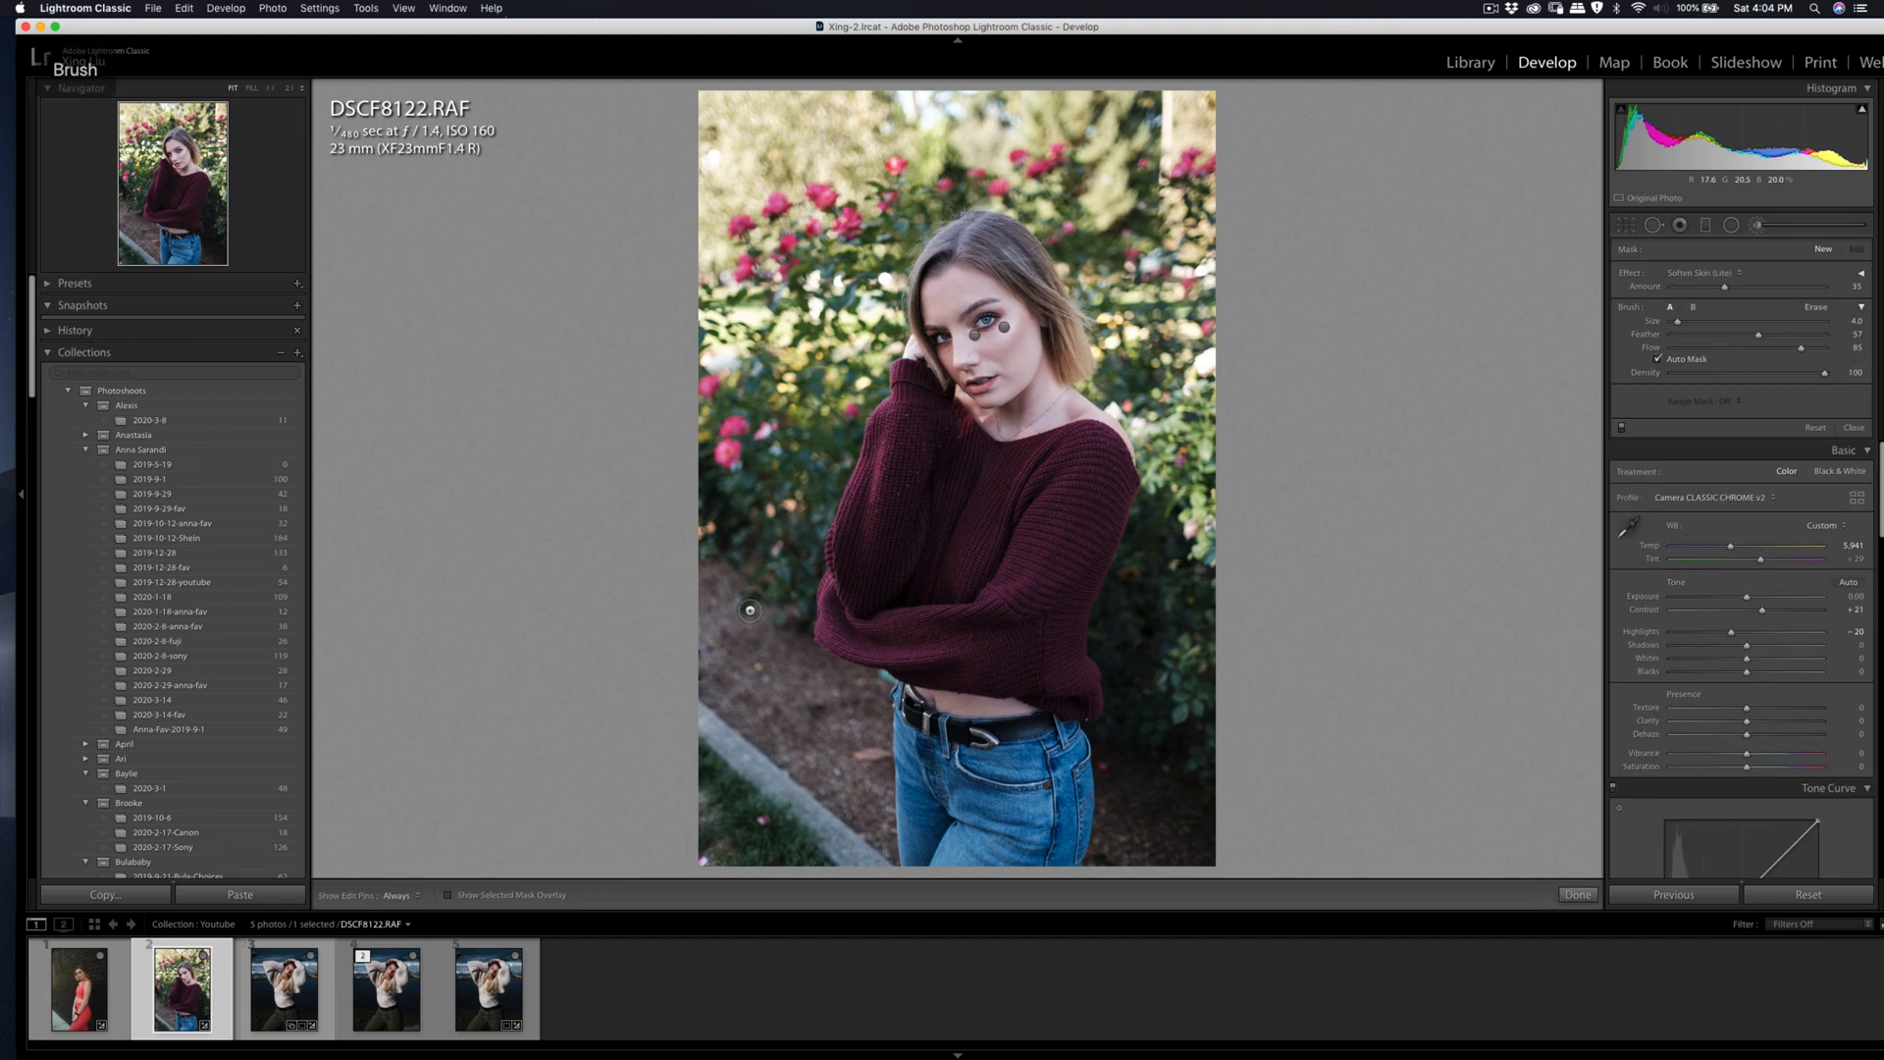
key("h")
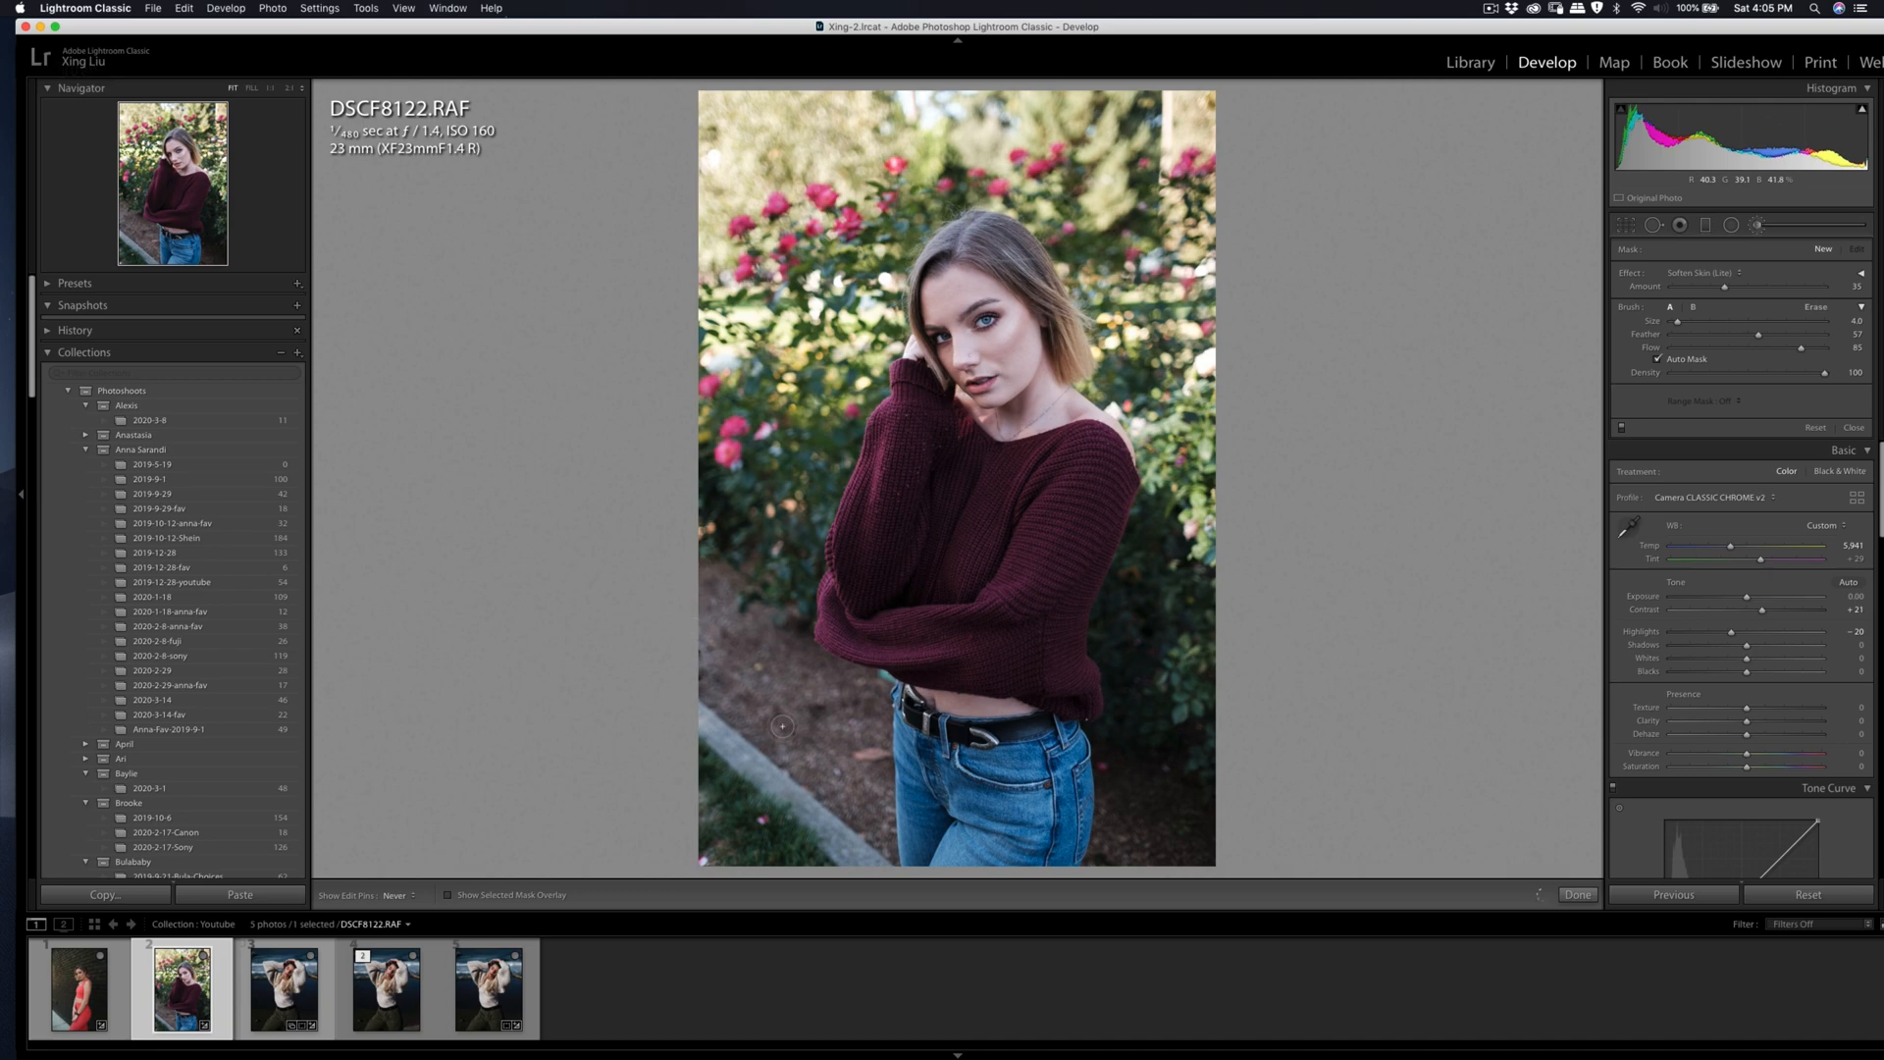
key("q")
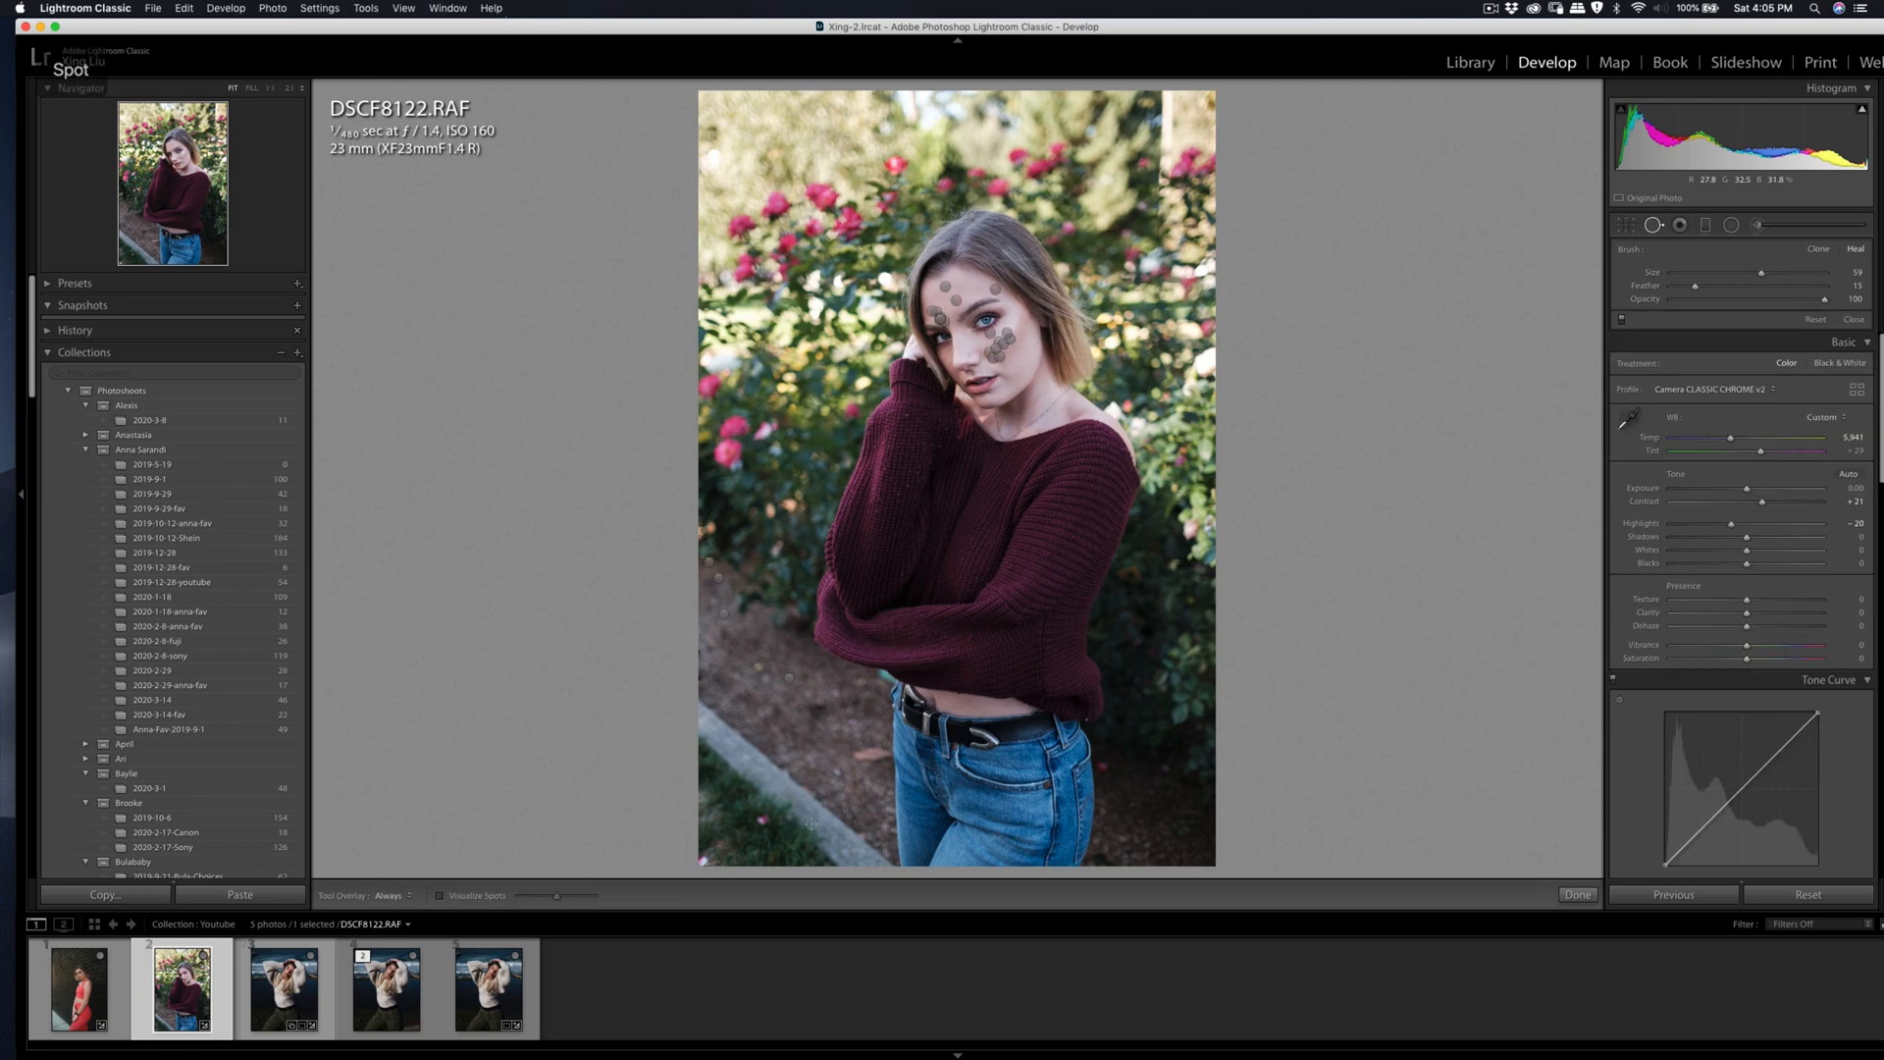
key("q")
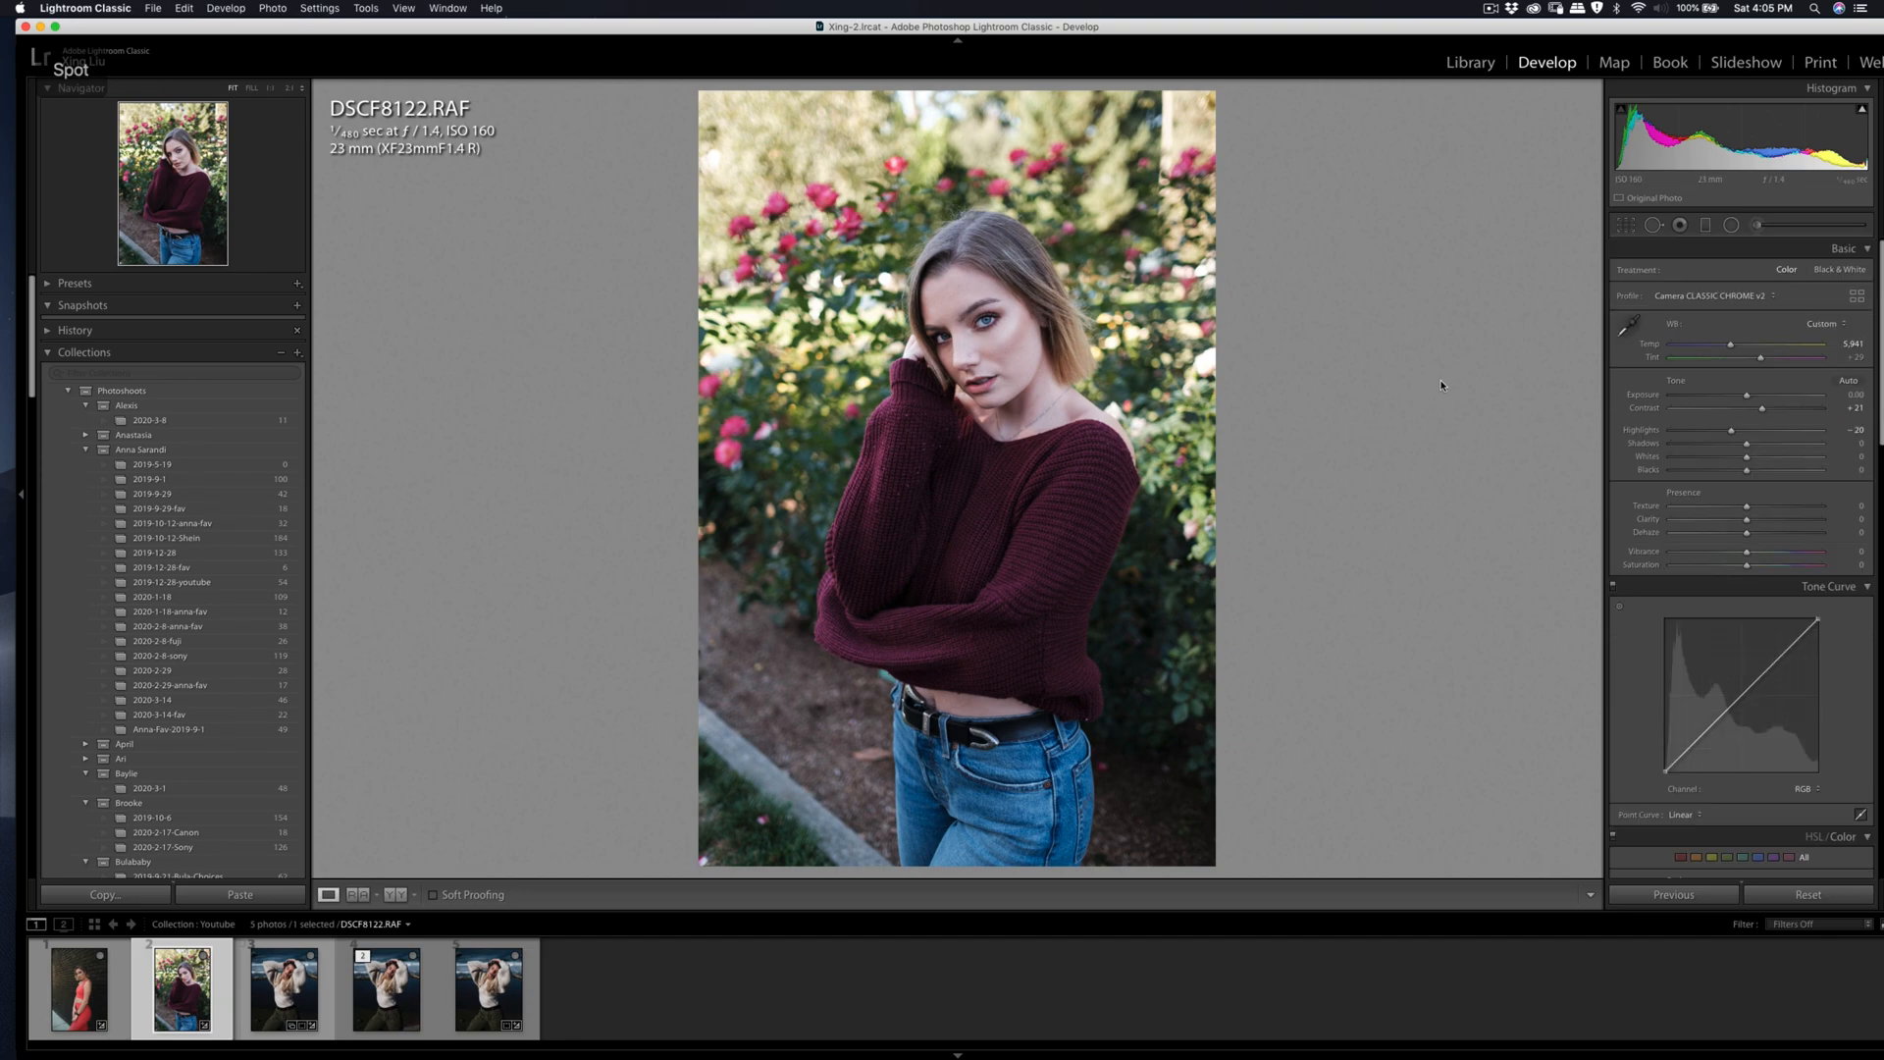
Step: Crop the photo slightly tighter at the original aspect ratio and reposition the image within the crop frame
left_click(1627, 226)
left_click_drag(698, 868, 705, 861)
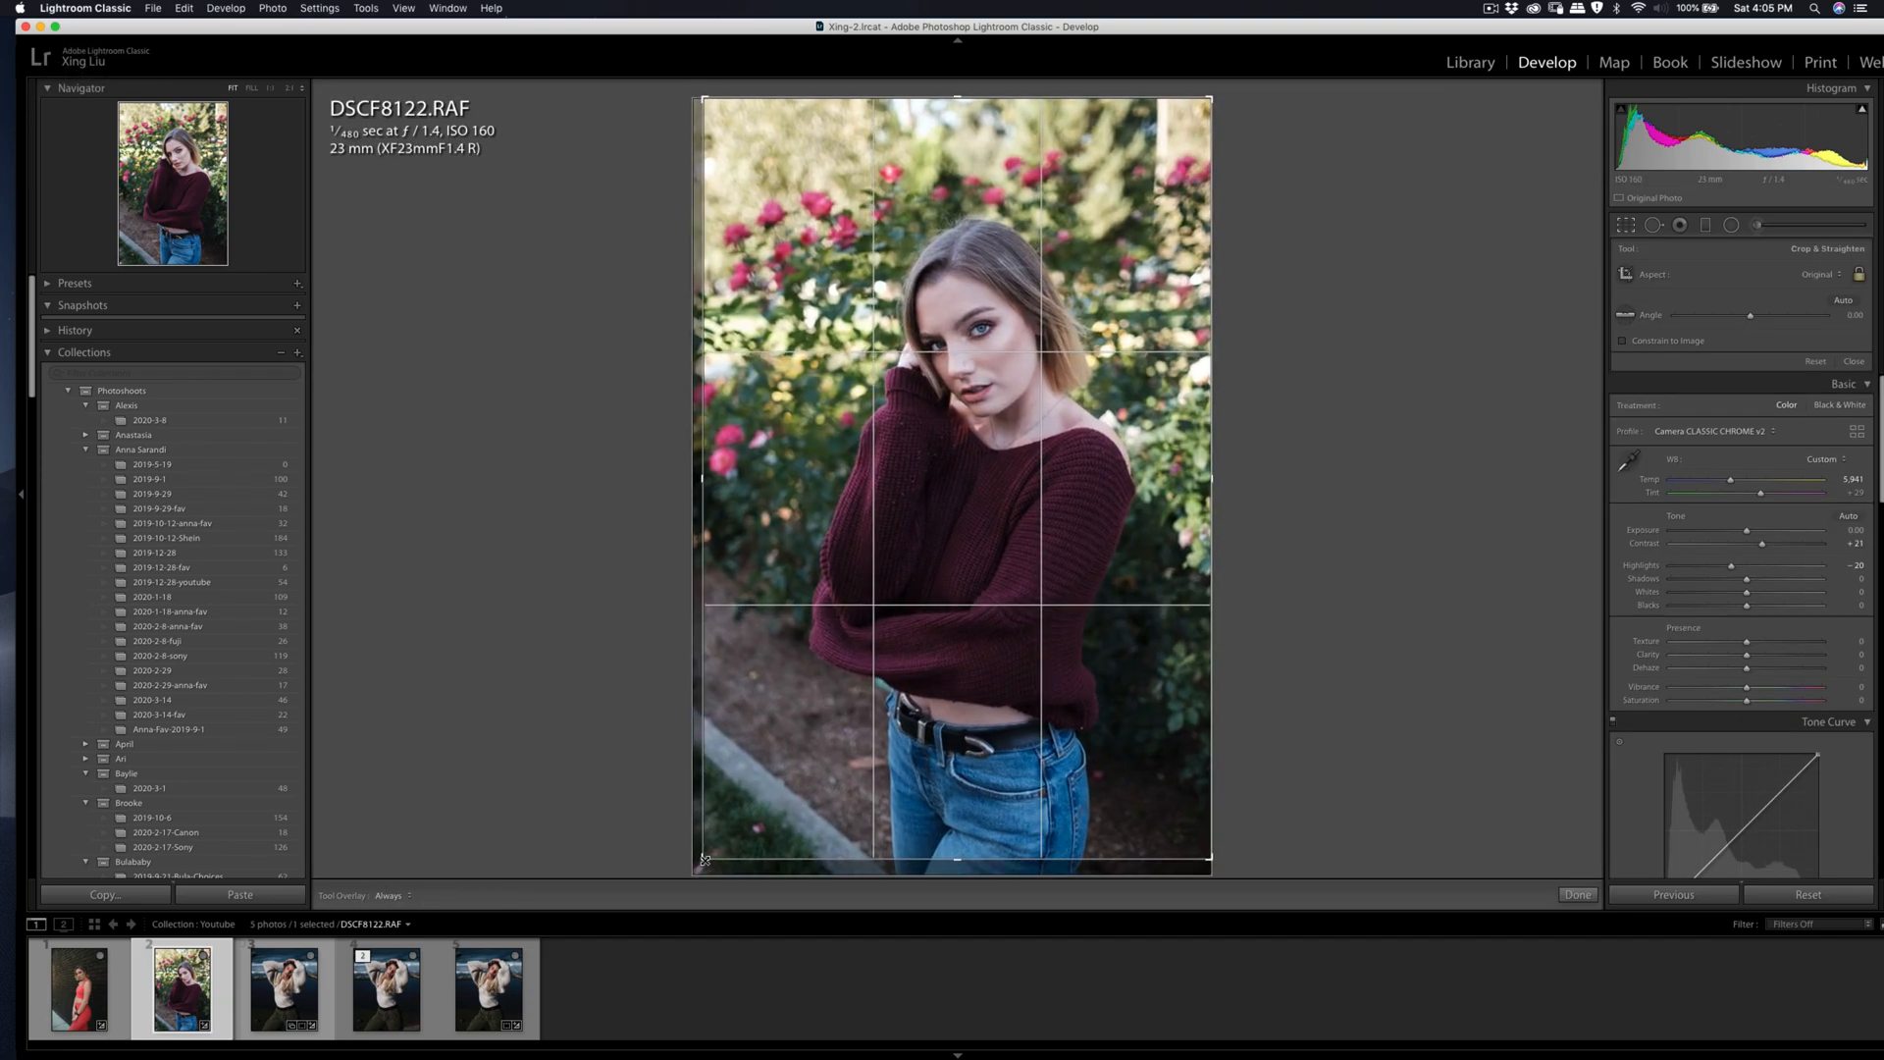
left_click_drag(786, 766, 789, 767)
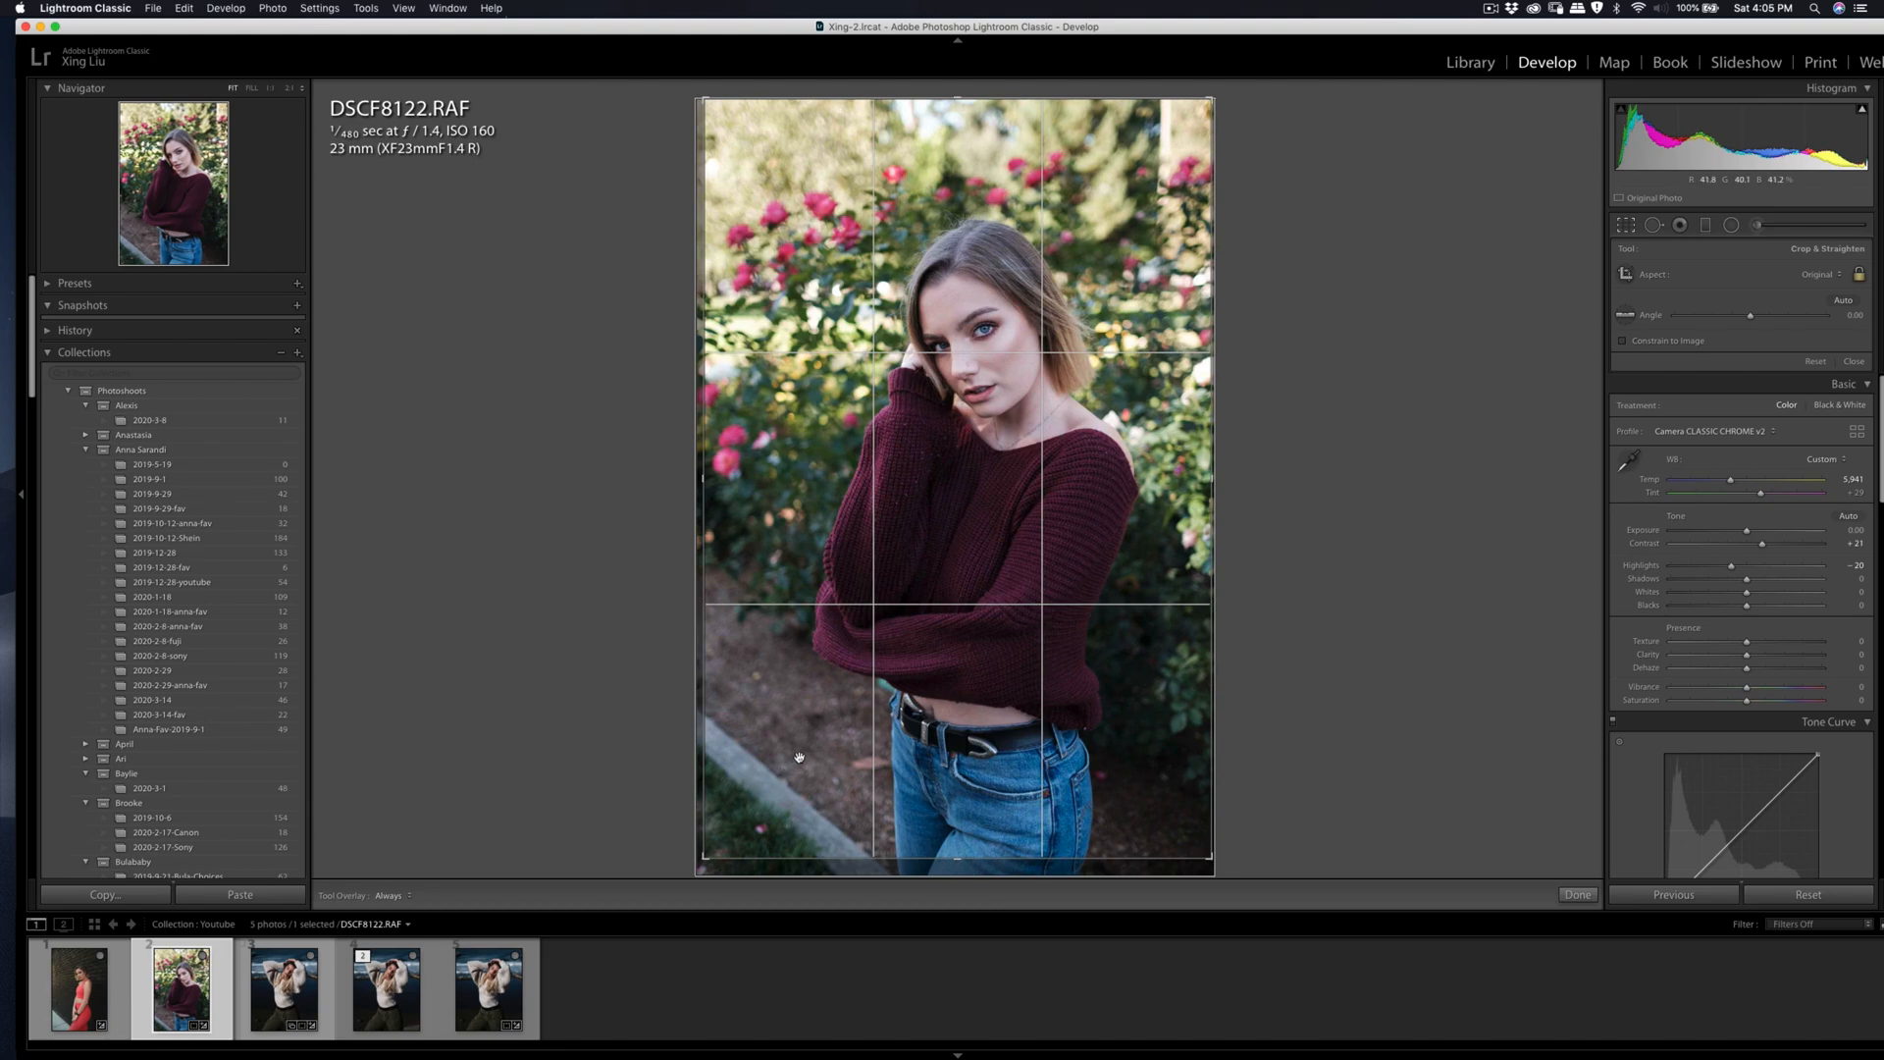
left_click_drag(806, 746, 804, 734)
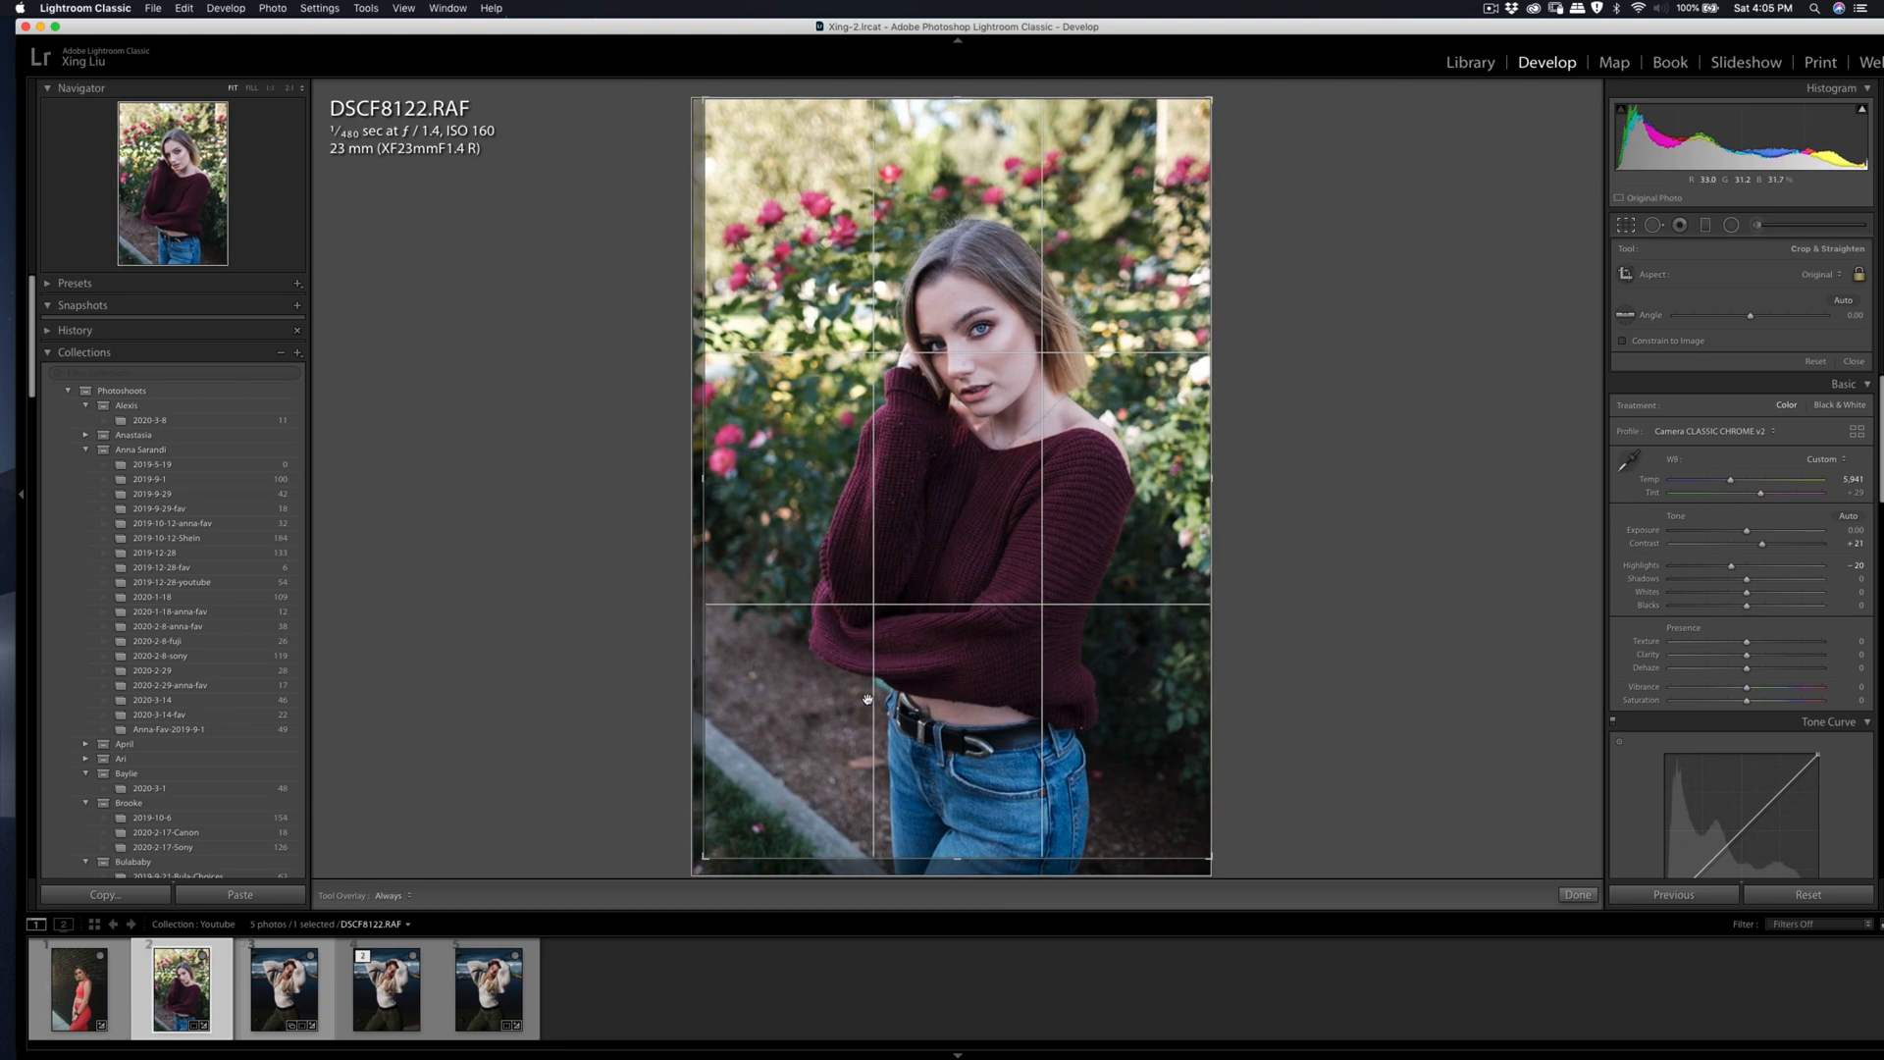
key("Return")
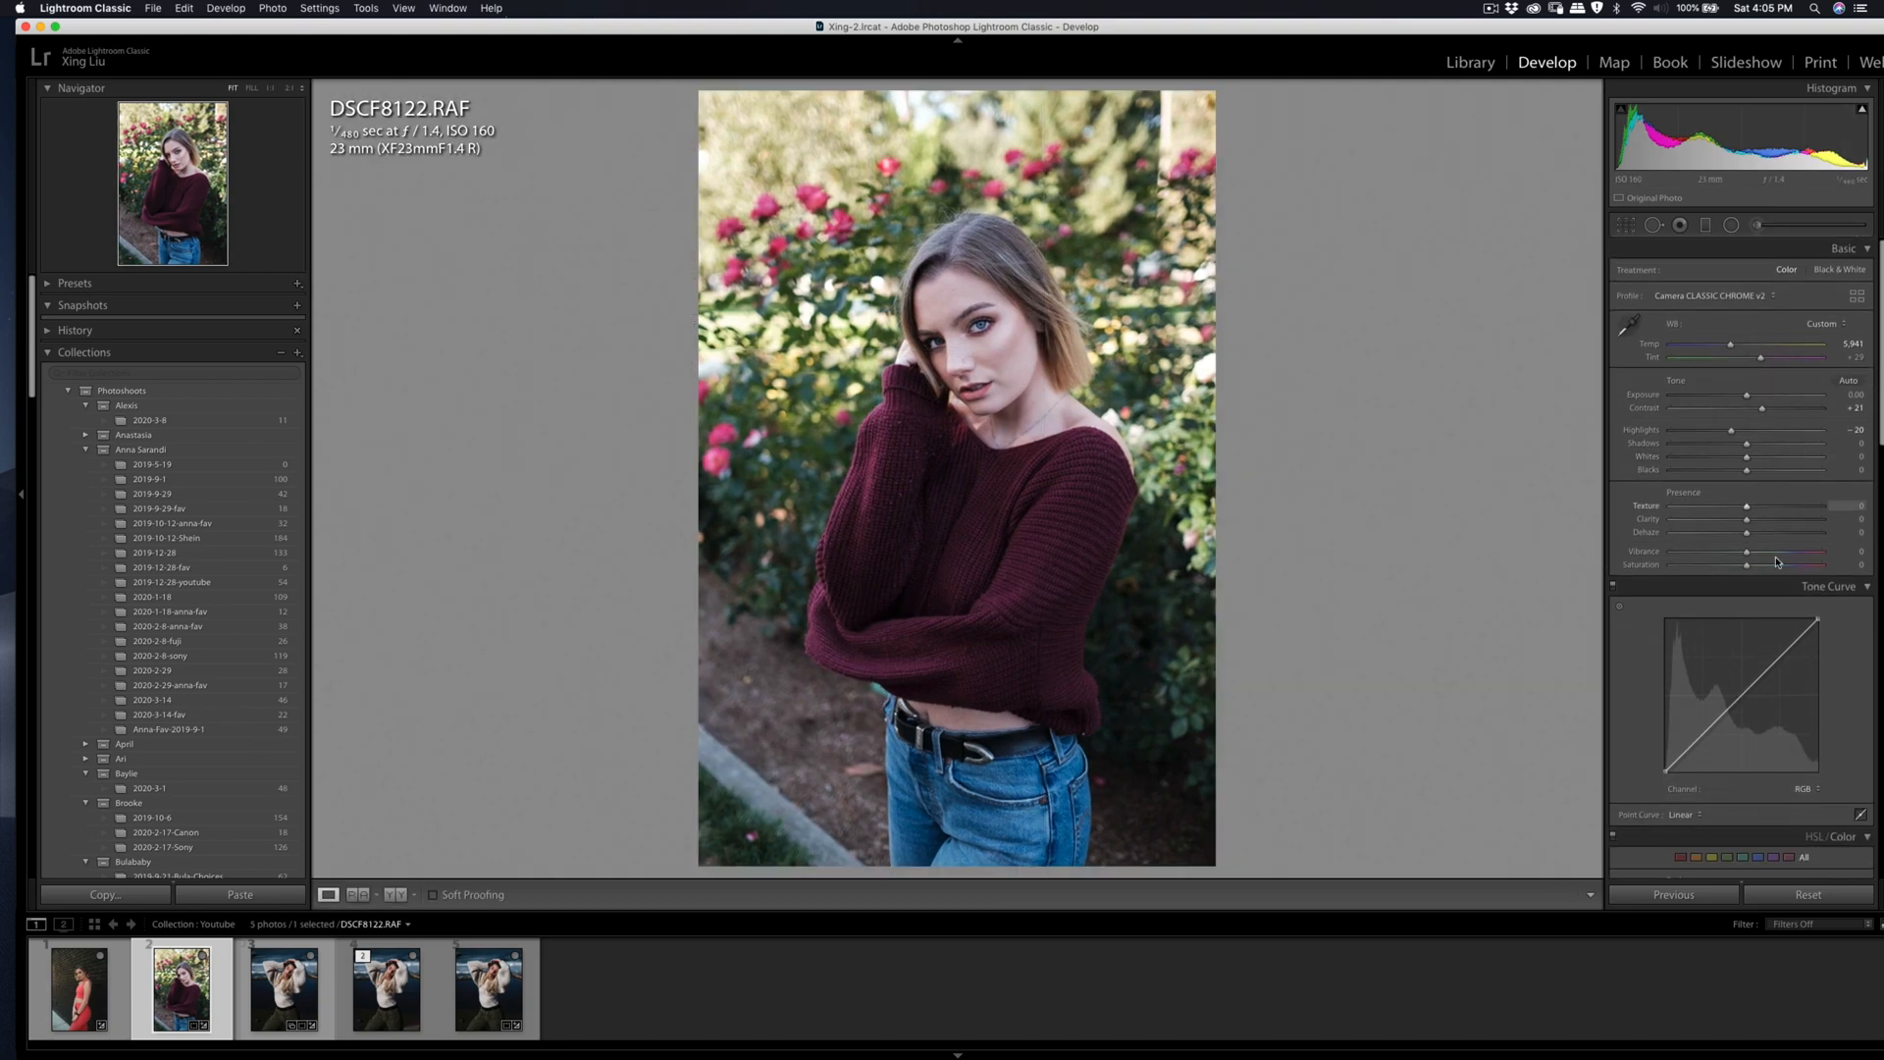
Step: Raise the contrast to +27 and lower the saturation of yellows to -11 and greens to -50
scroll(1775, 536, "down", 5)
left_click_drag(1752, 547, 1697, 607)
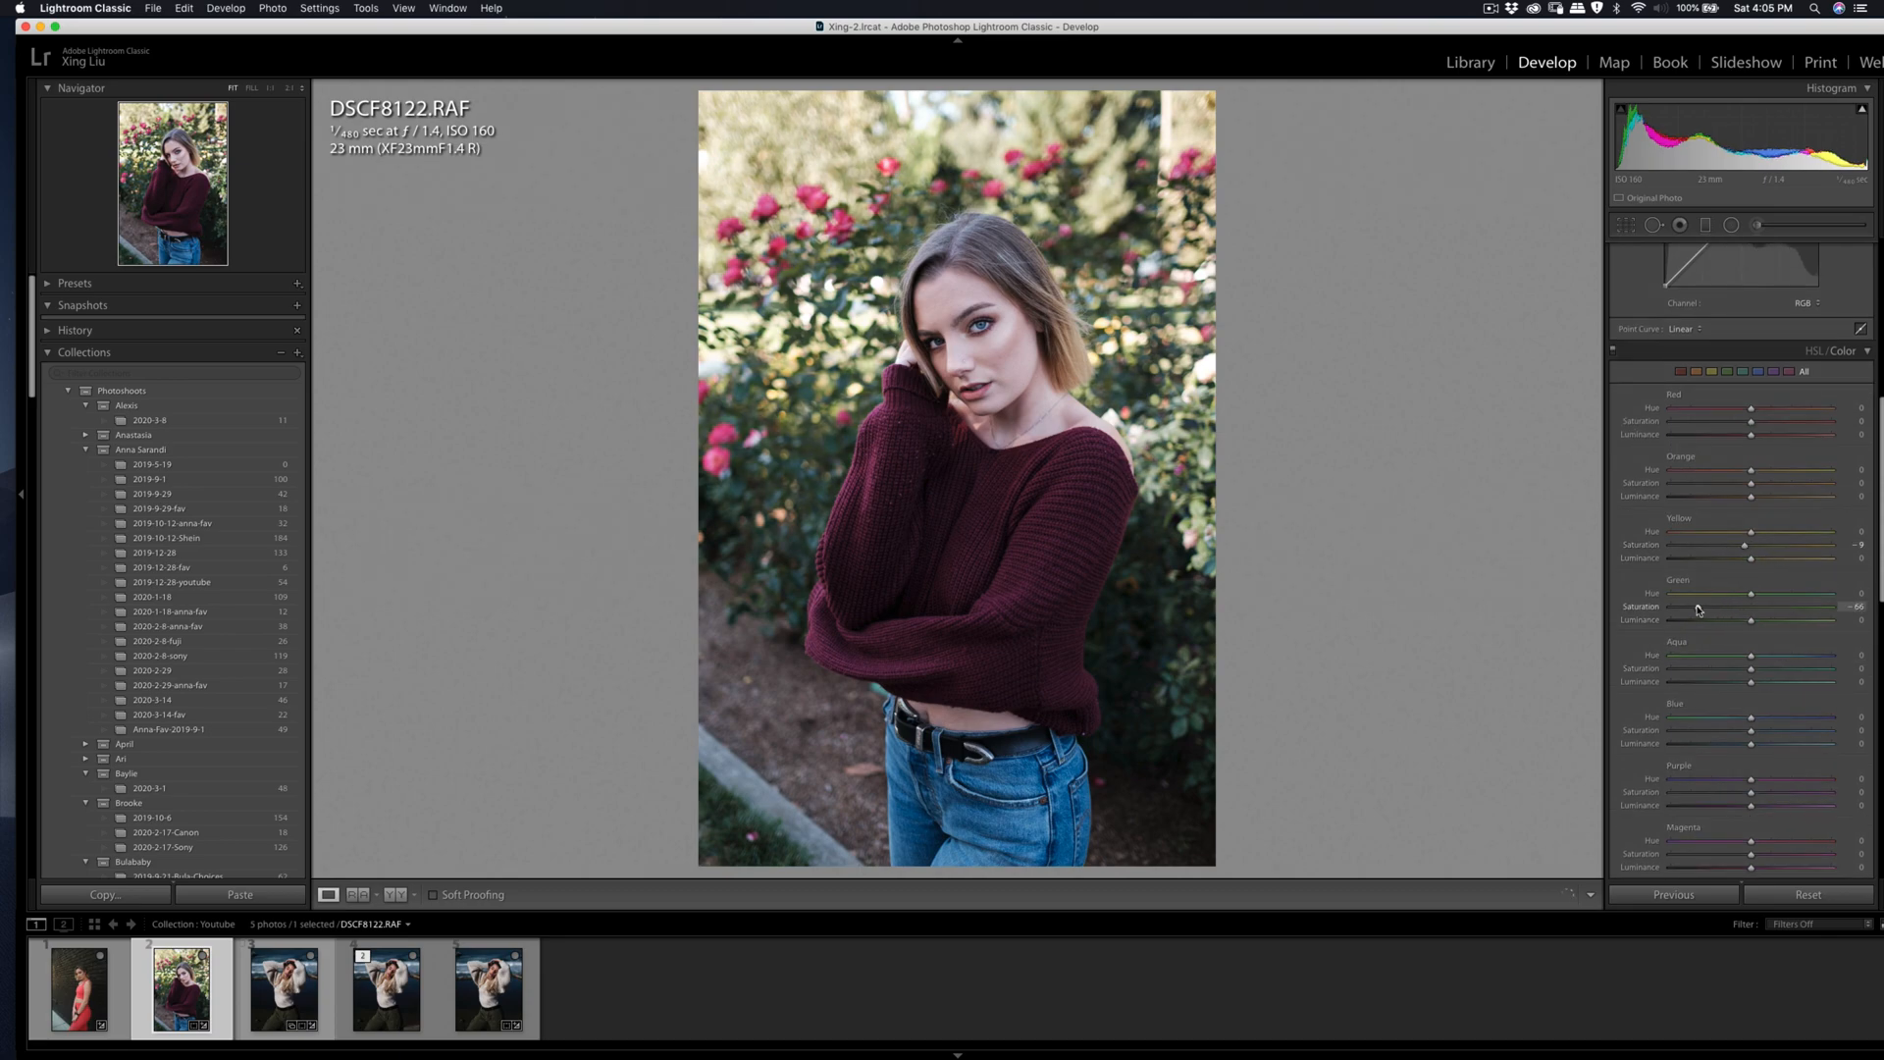
scroll(1718, 622, "up", 10)
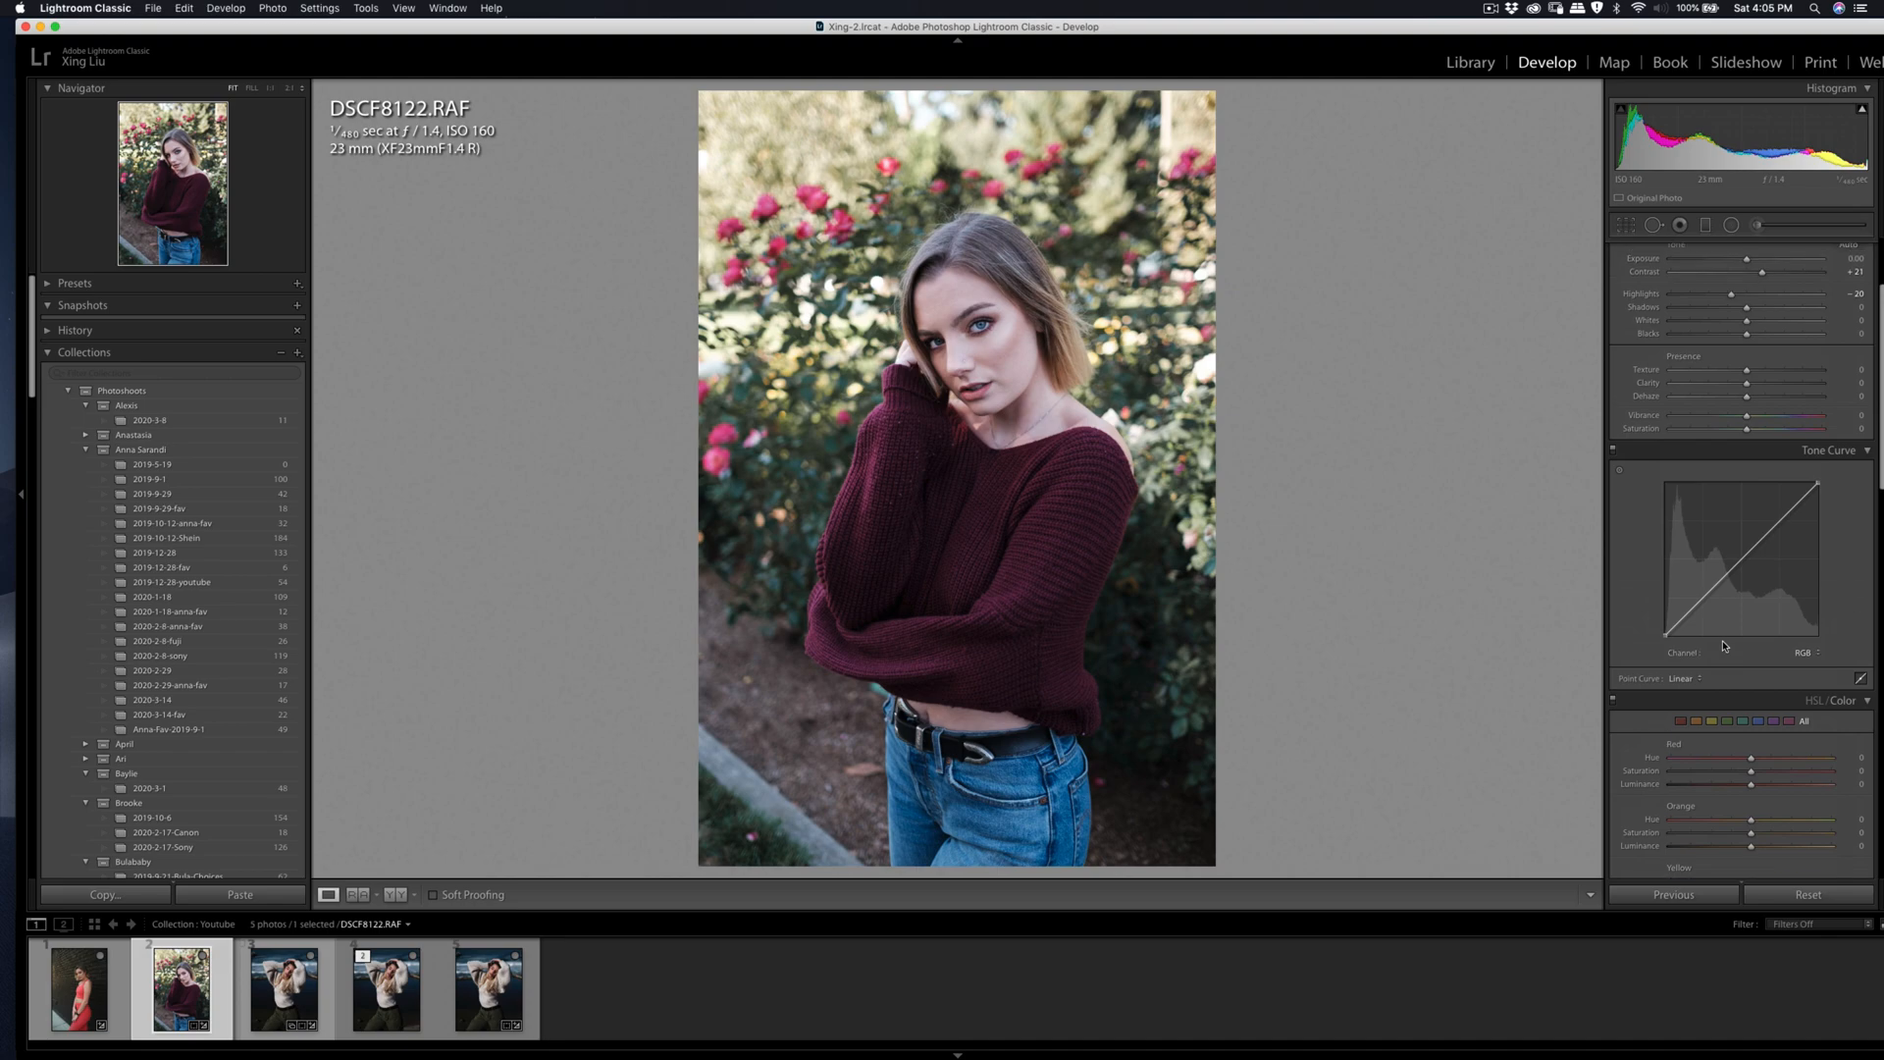
left_click_drag(1769, 413, 1761, 413)
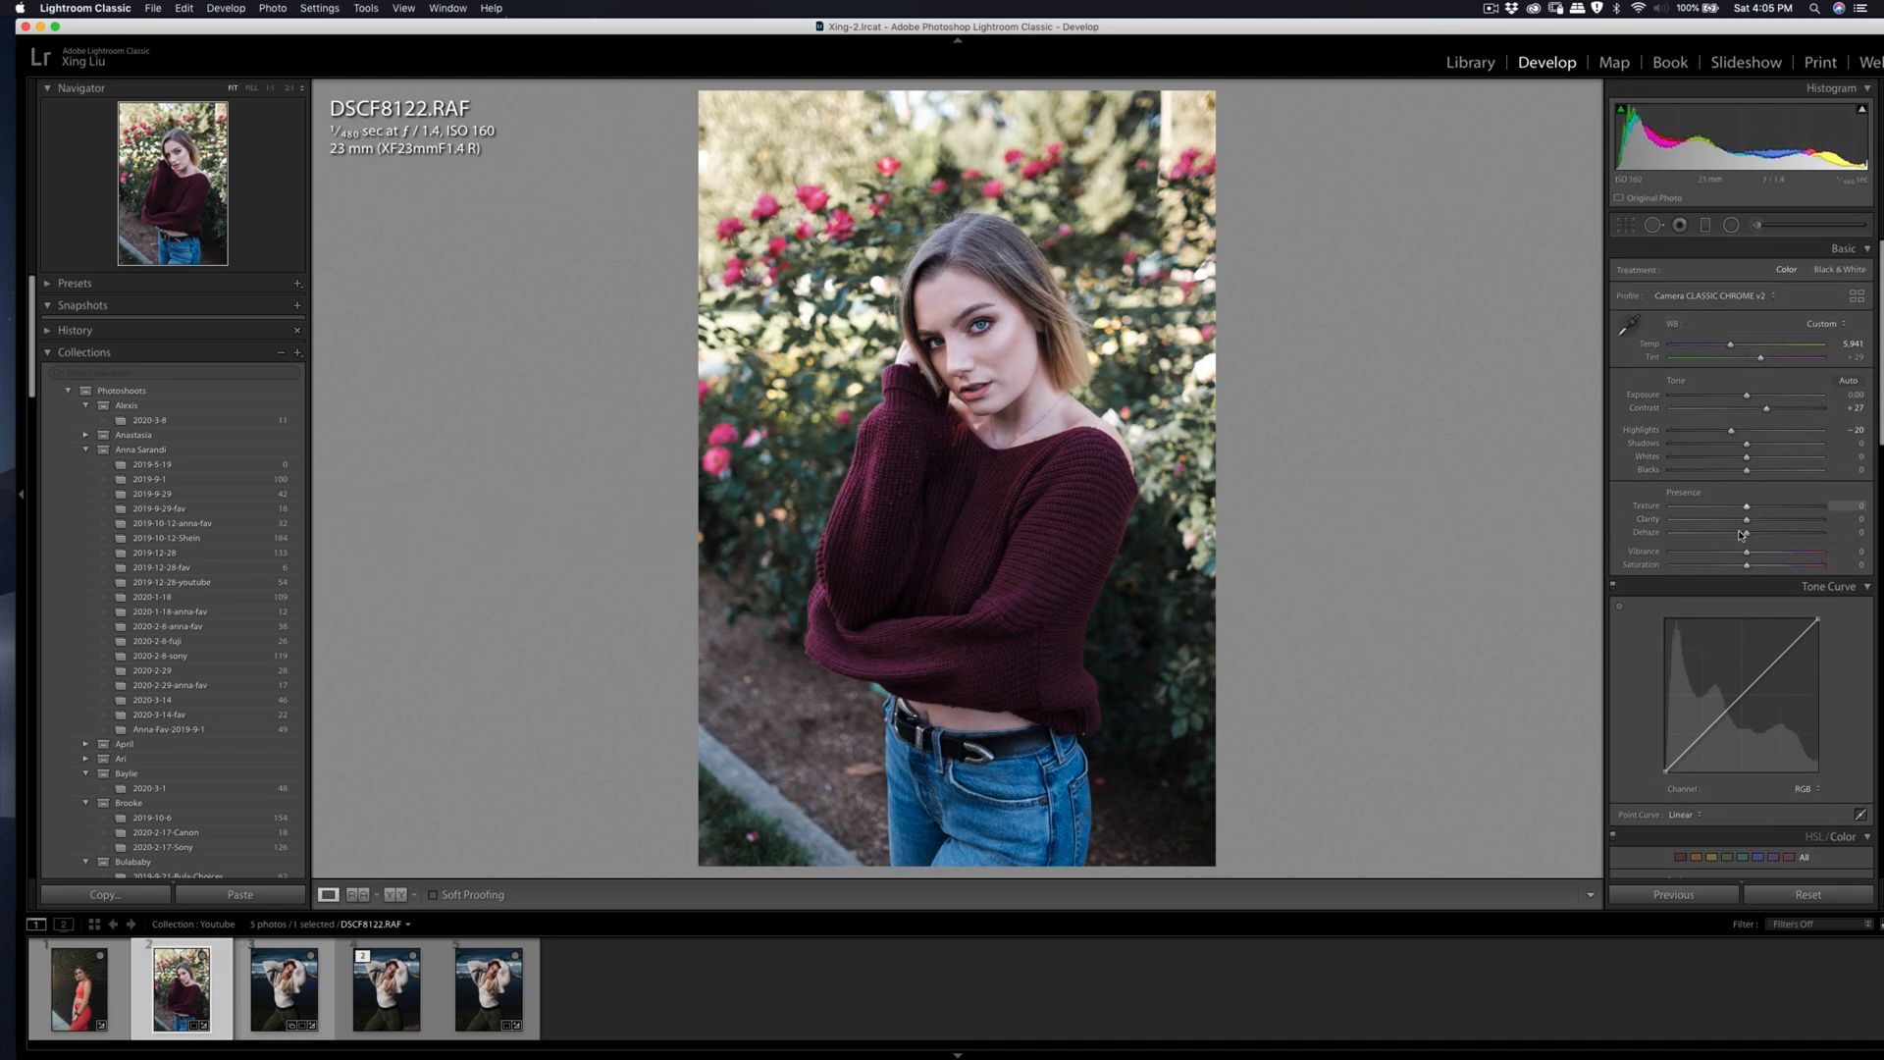
scroll(1738, 549, "down", 10)
left_click_drag(1699, 593, 1715, 595)
mouse_move(1748, 532)
left_mouse_down()
mouse_move(1763, 532)
mouse_move(1743, 531)
left_mouse_up()
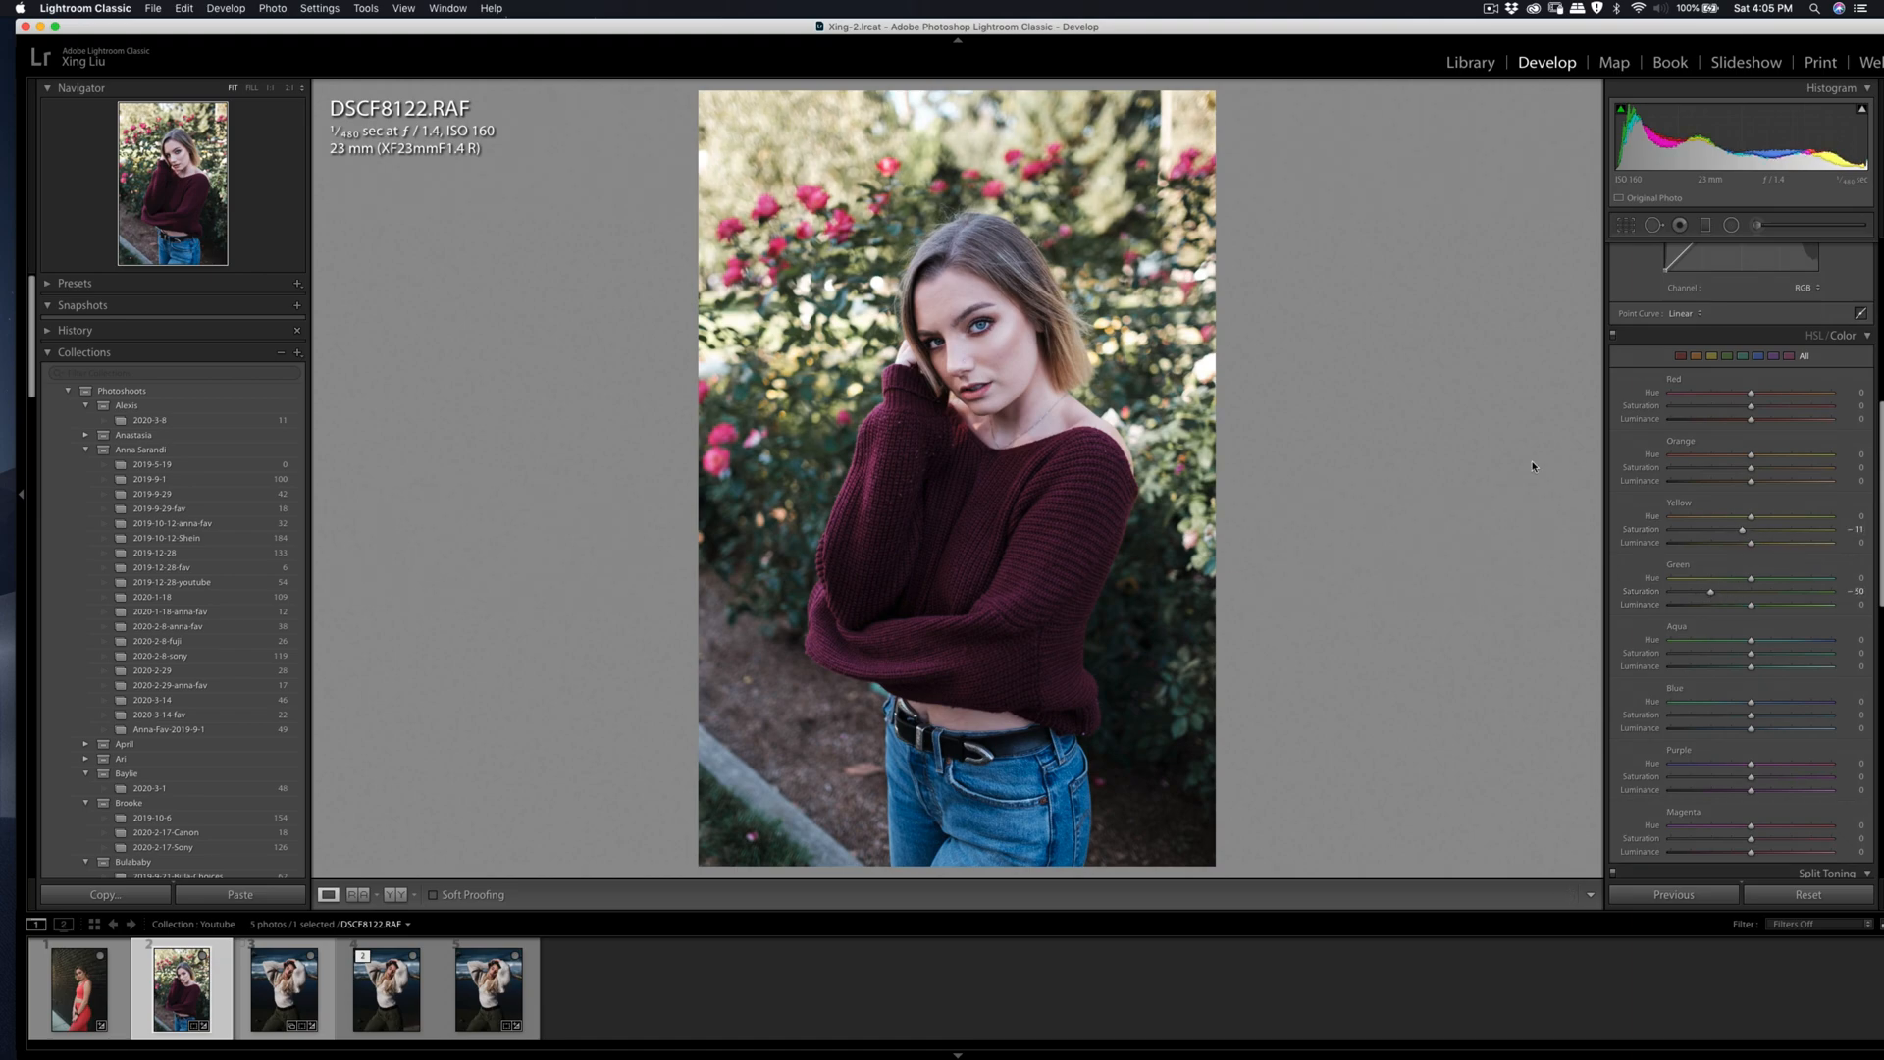
Step: Send the edited photo to Imagenomic Portraiture 3 for skin smoothing
right_click(1177, 413)
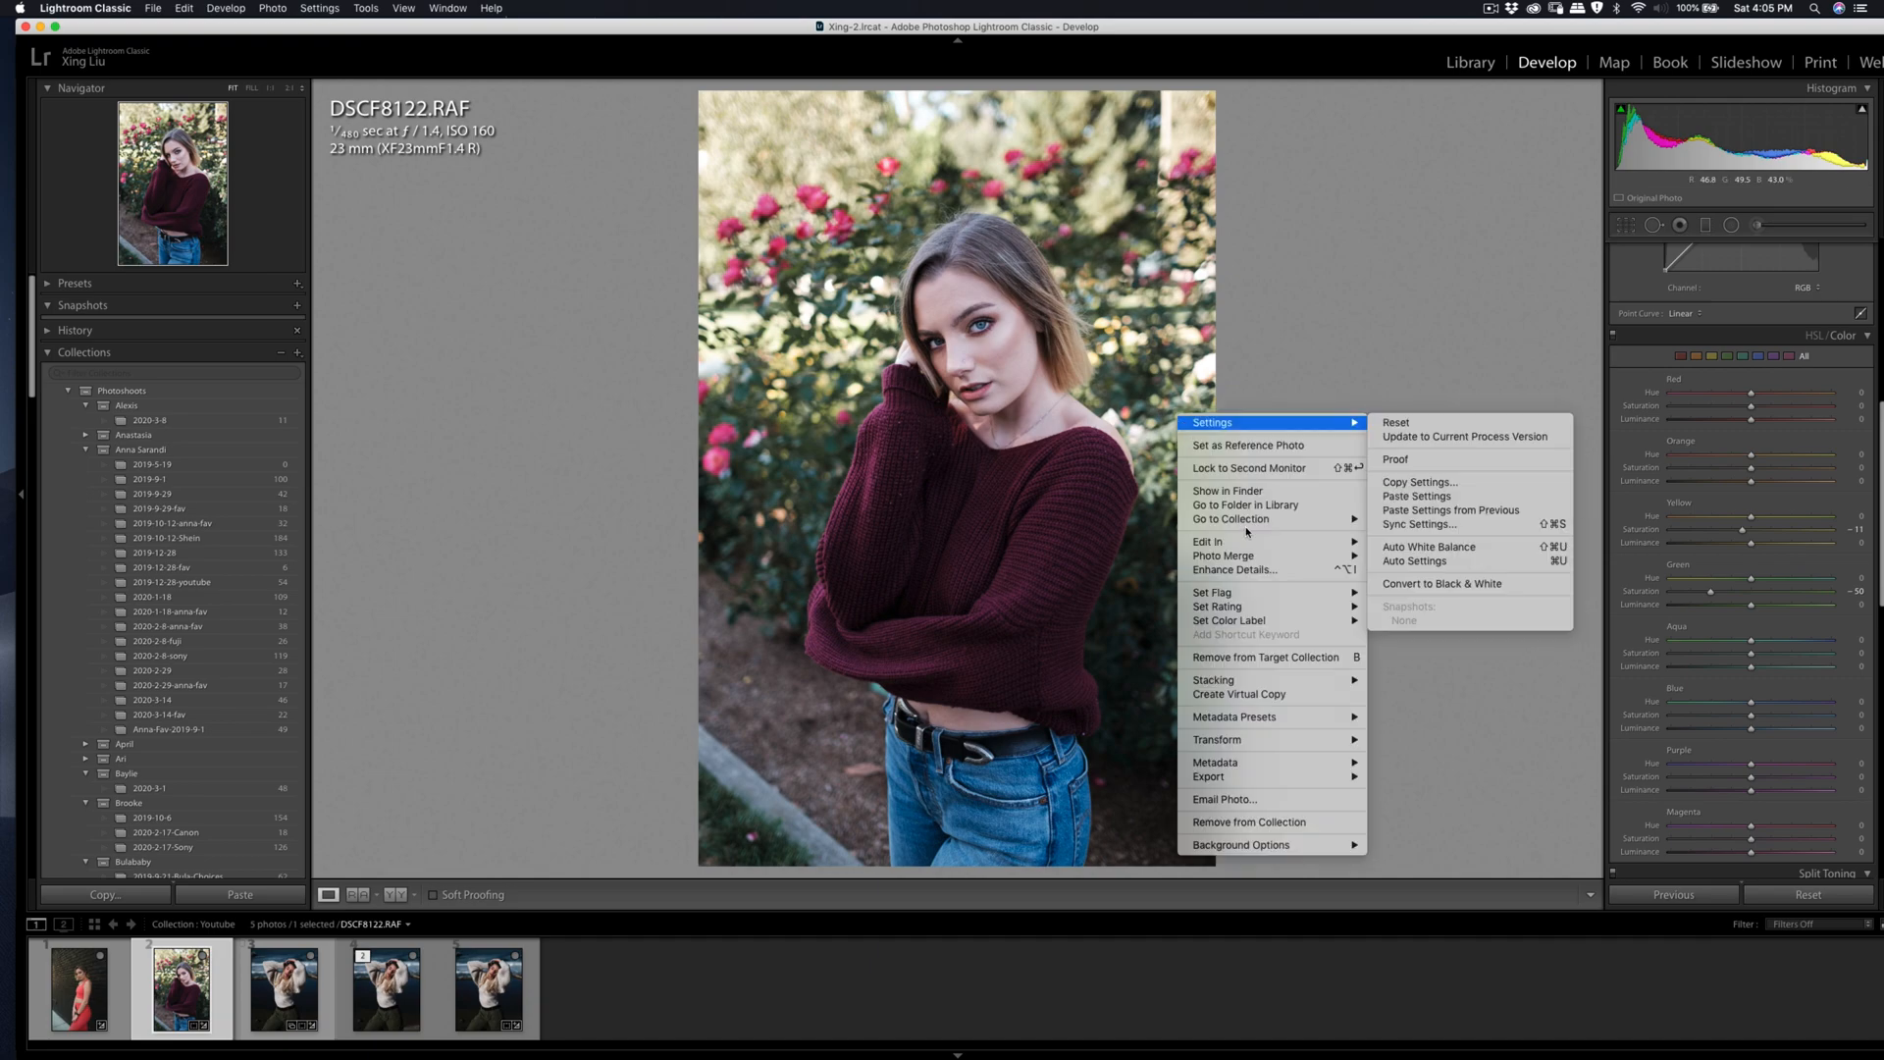
mouse_move(1306, 543)
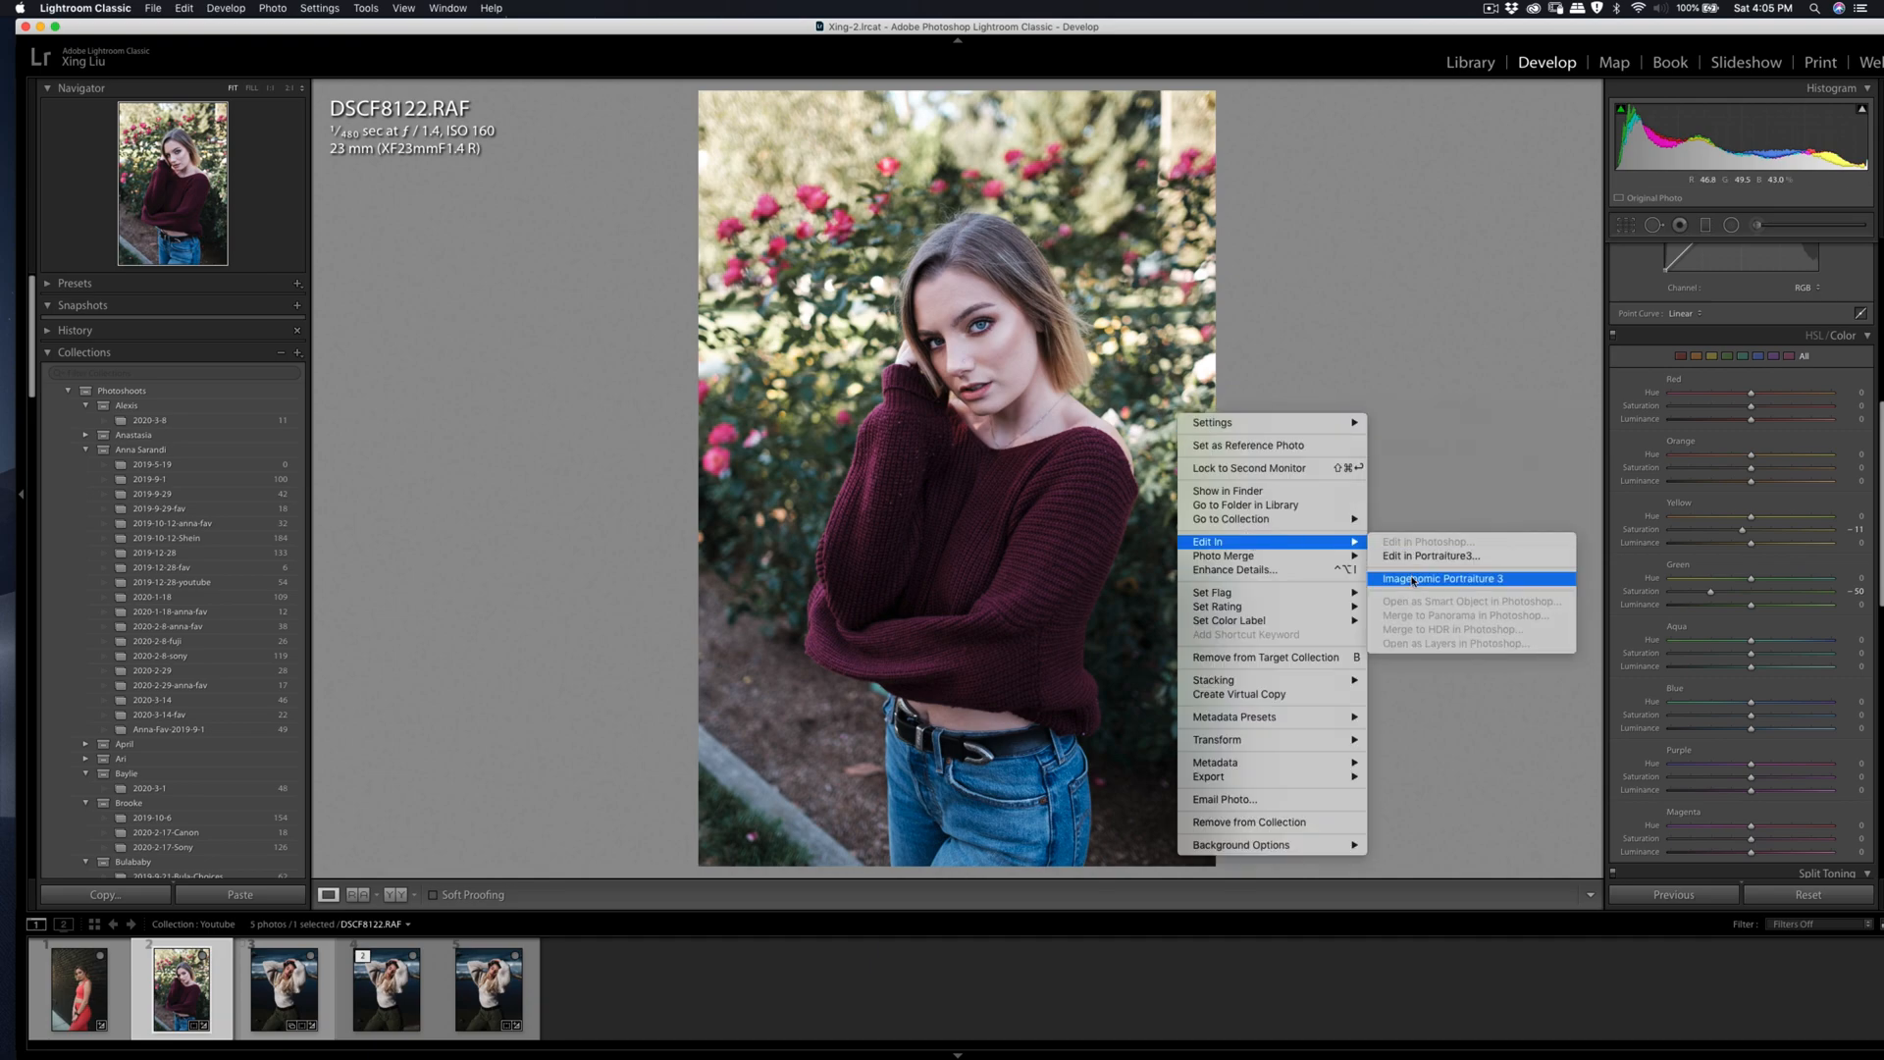
left_click(1443, 578)
left_click(1266, 491)
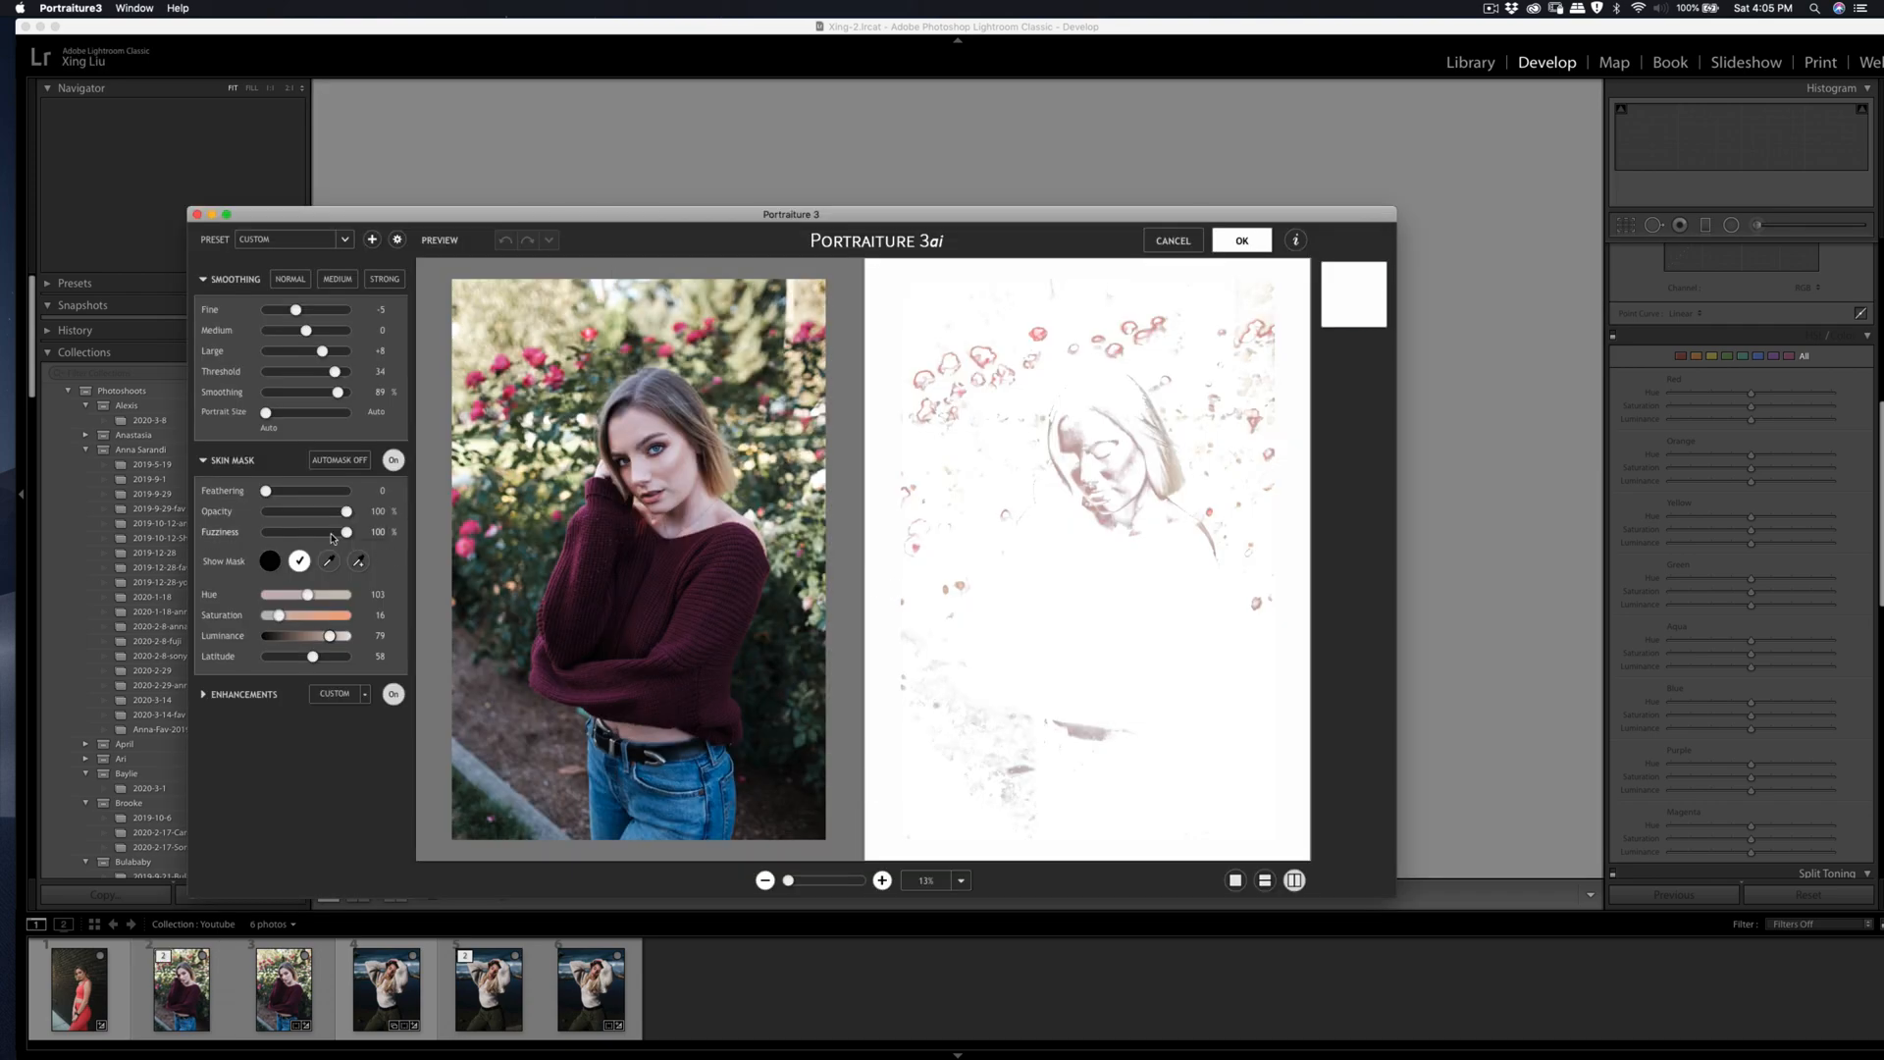
Step: Build the skin mask by sampling skin tones on the forehead and near the neck, and apply the smoothing
left_click(359, 561)
left_click(640, 429)
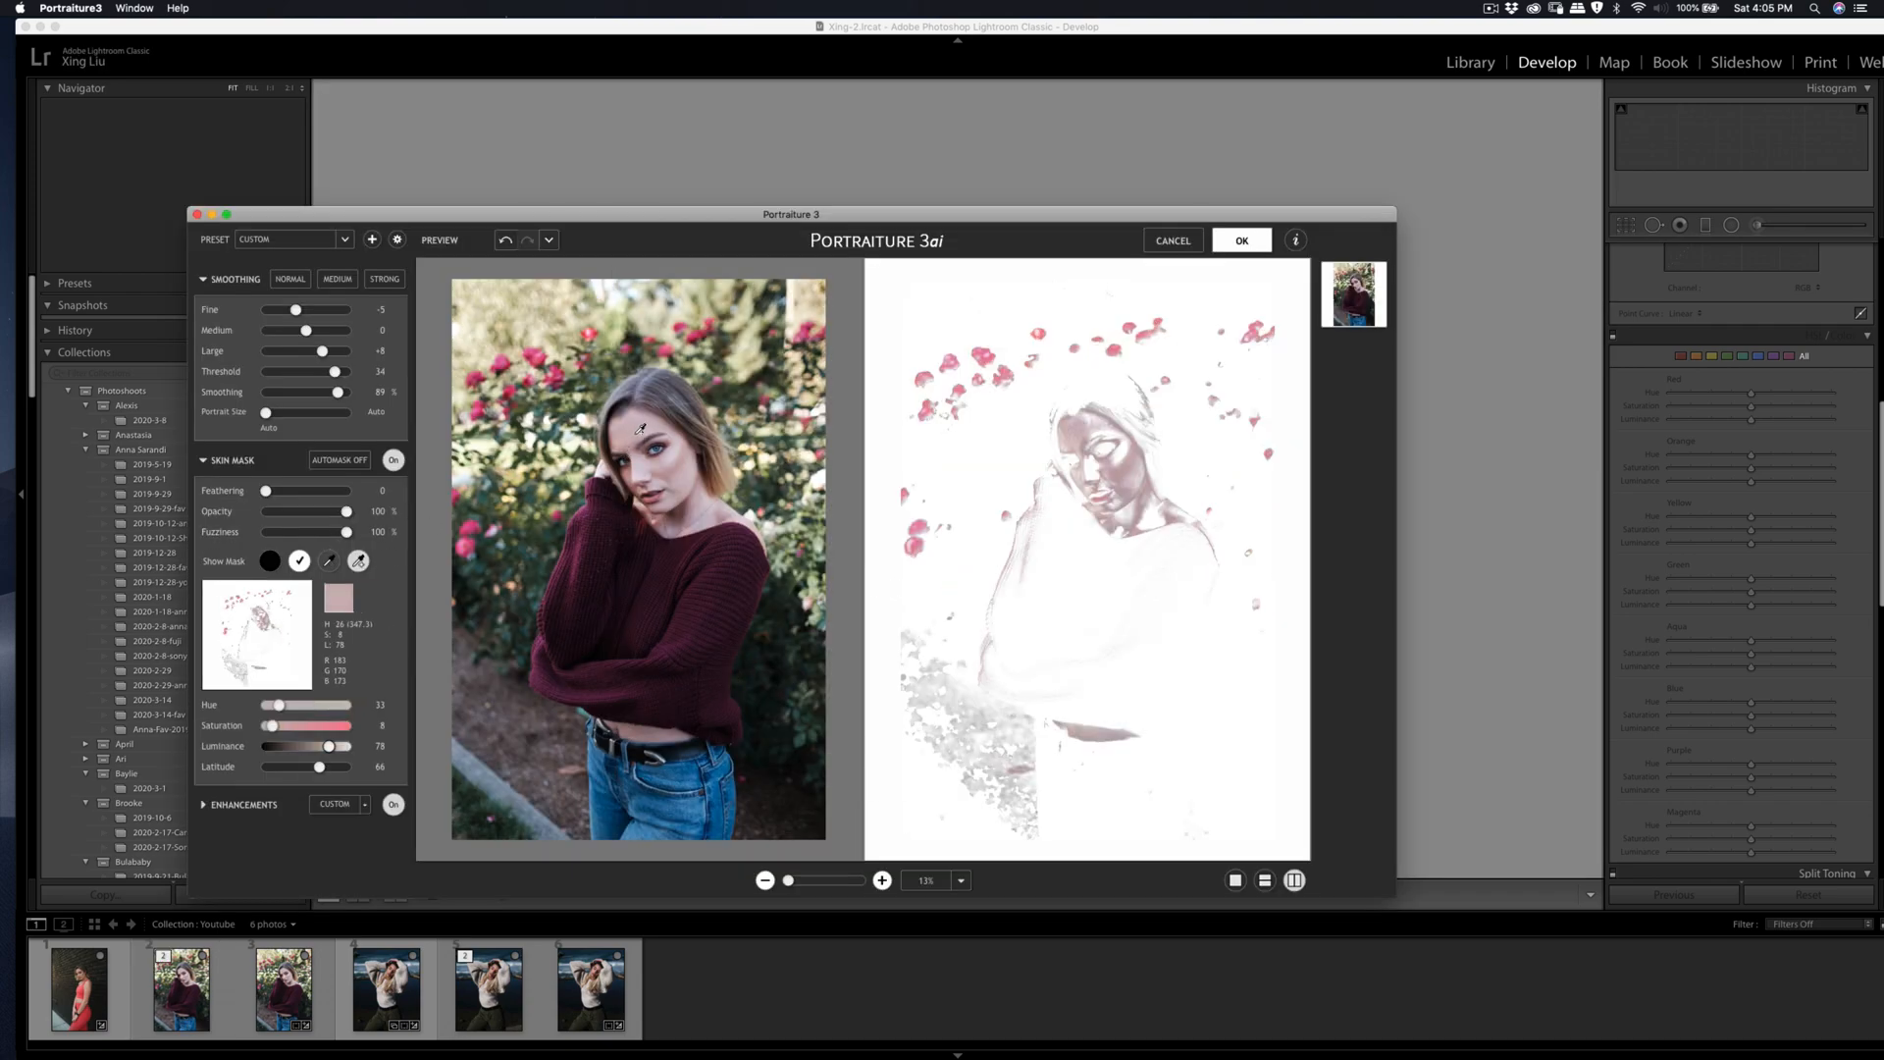
left_click(698, 485)
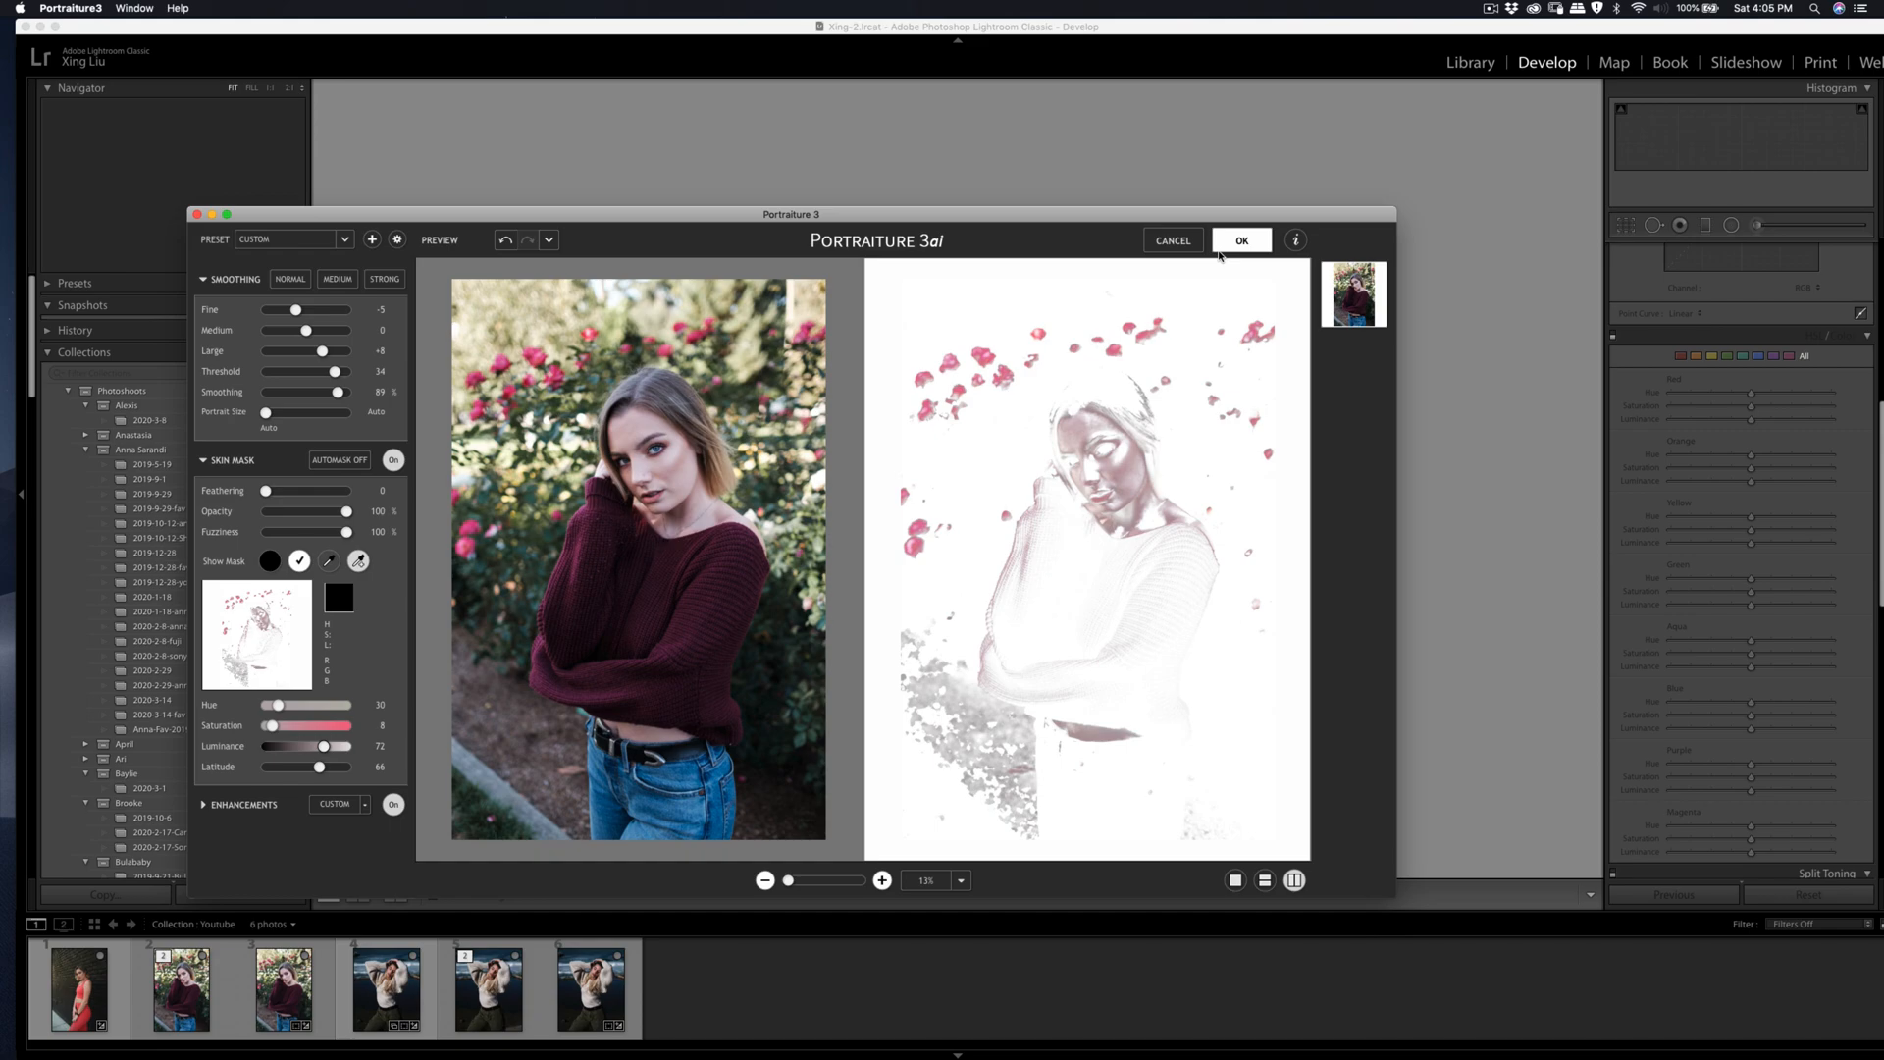
left_click(1223, 246)
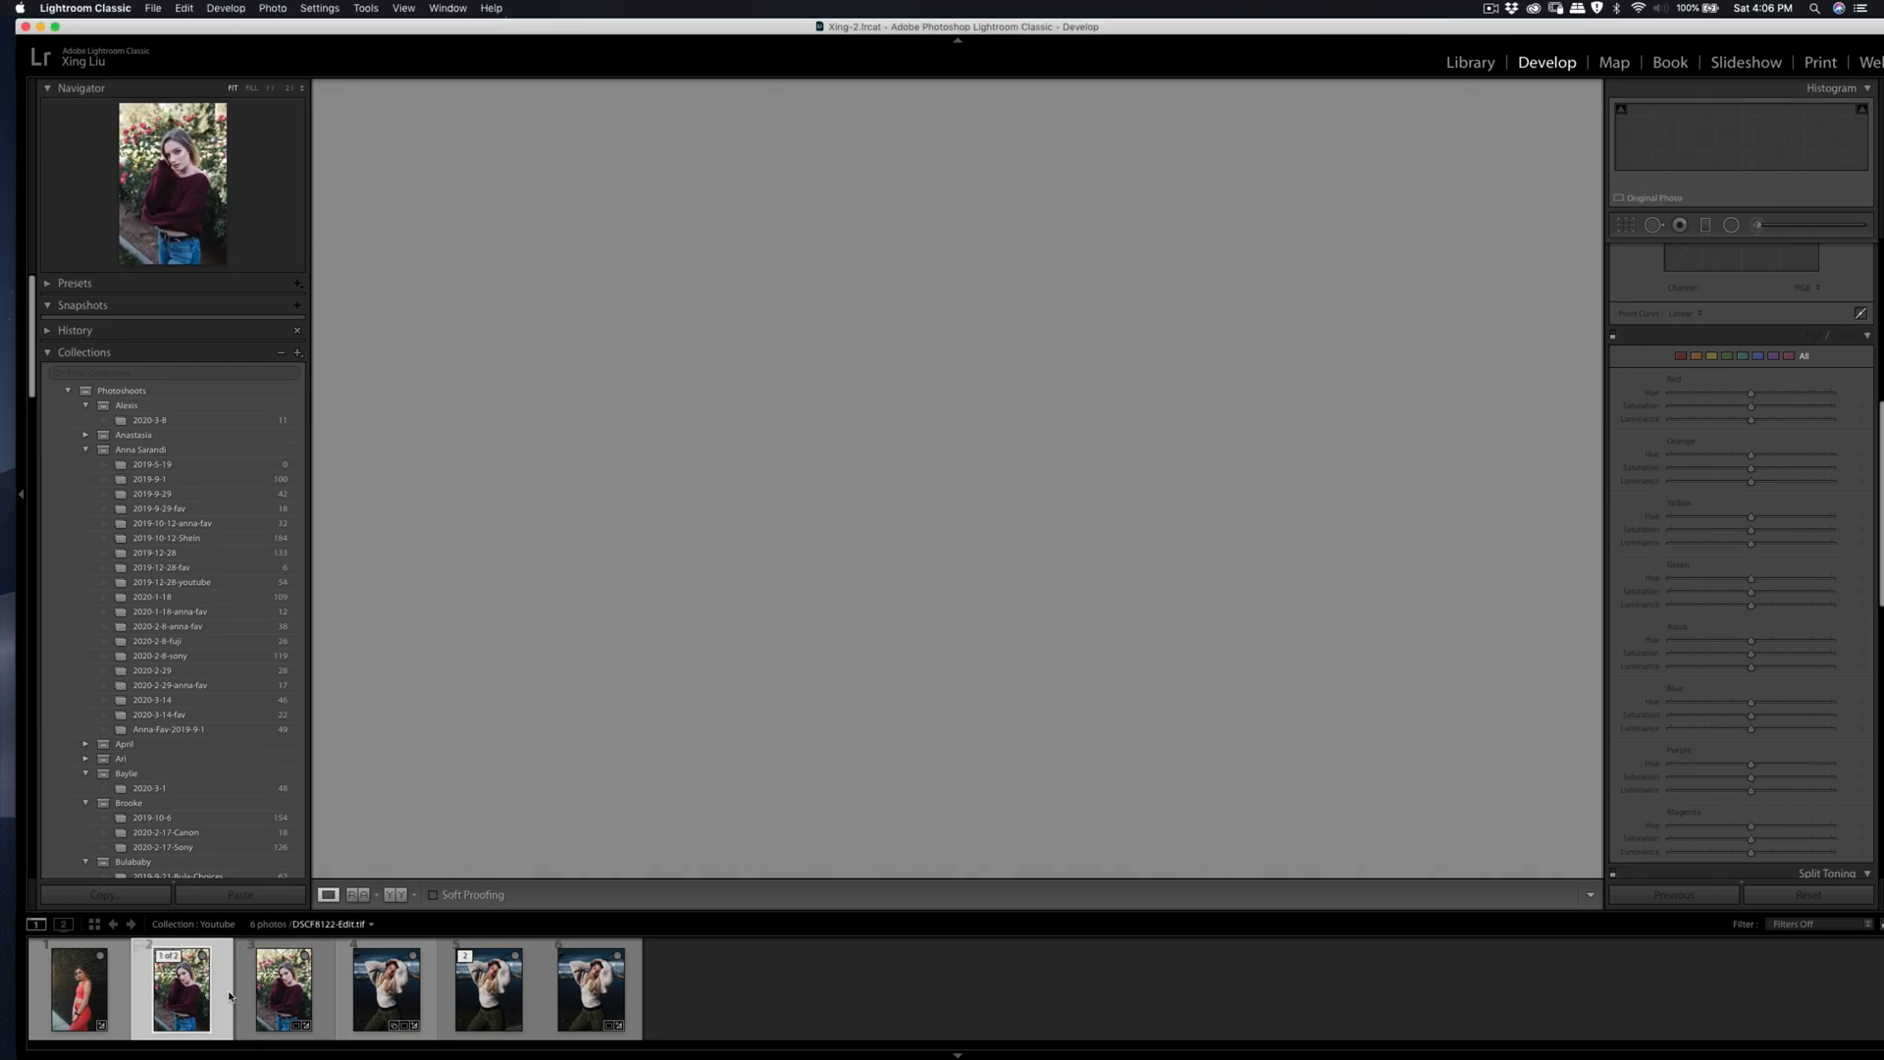
Step: Export the retouched DSCF8122-Edit.tif to the specified folder on the hard drive
key("super+shift+e")
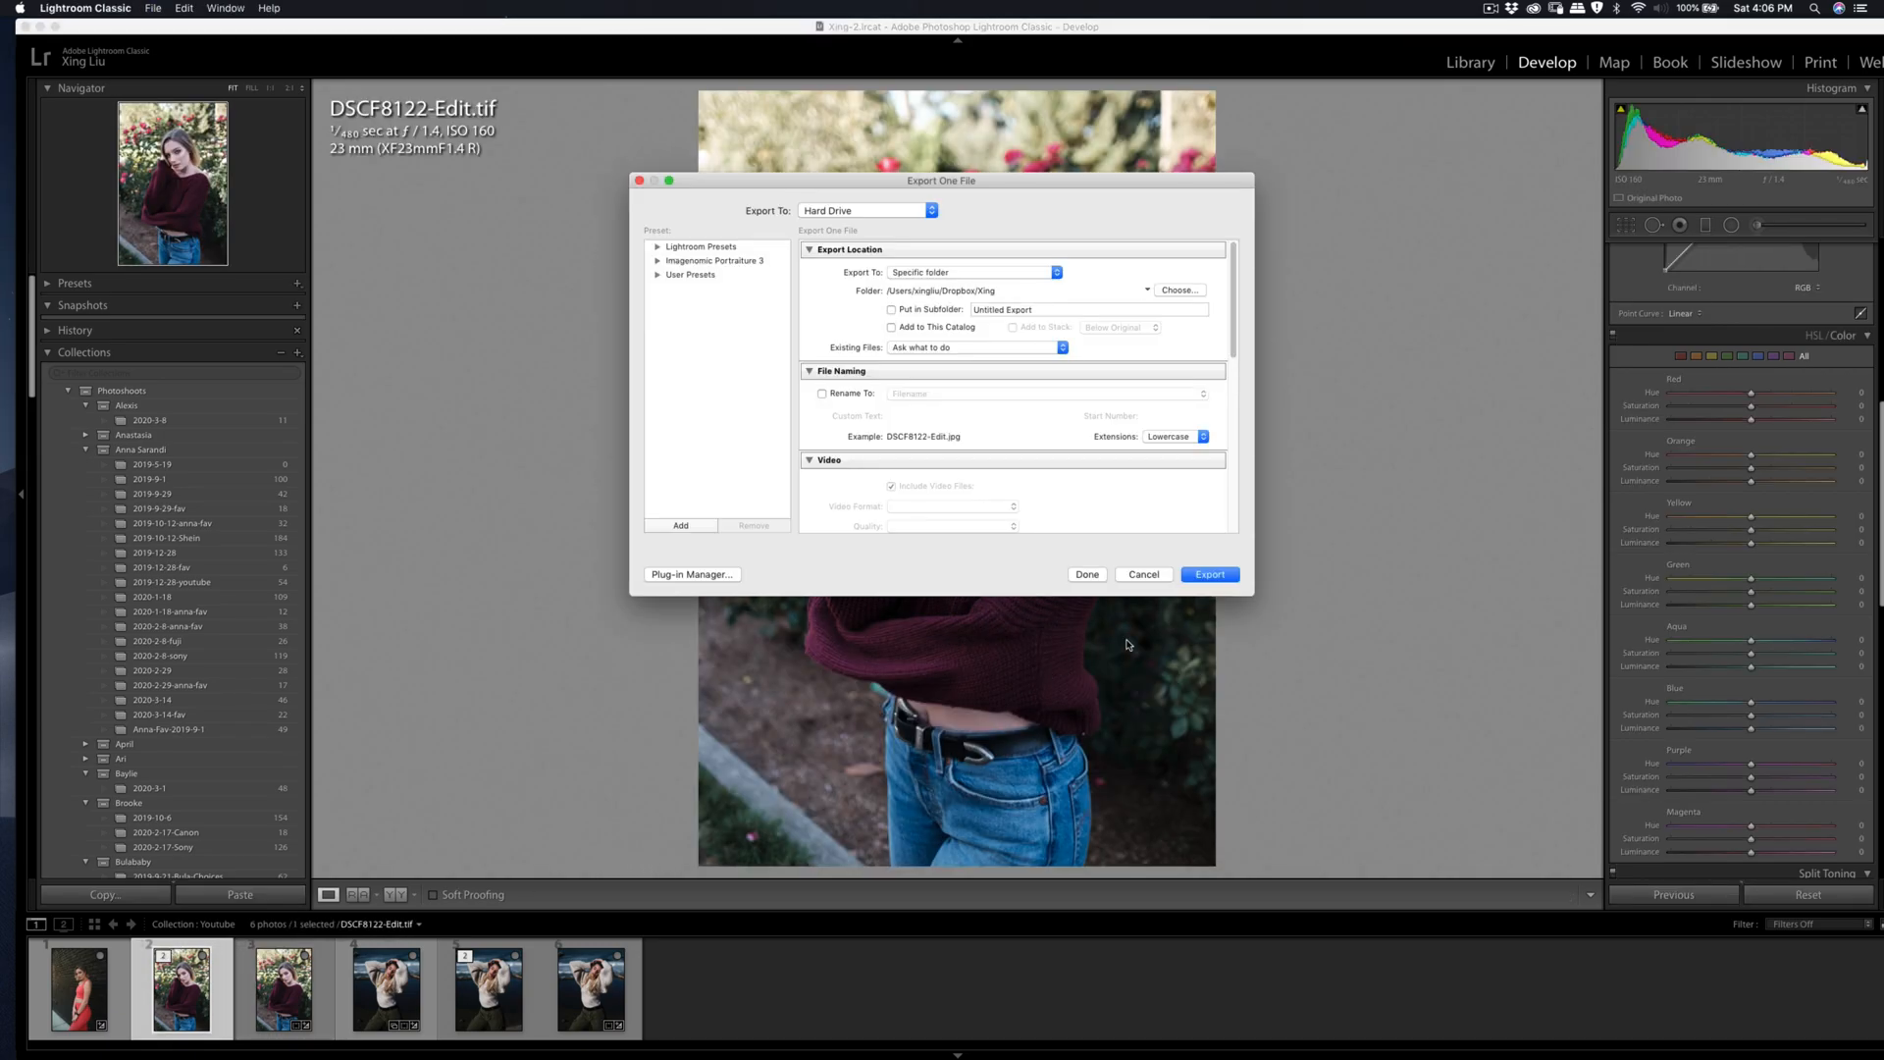
left_click(1203, 577)
Step: Select the photo DSCF8048.RAF and set the yellow hue to -13 and yellow saturation to -71
left_click(115, 994)
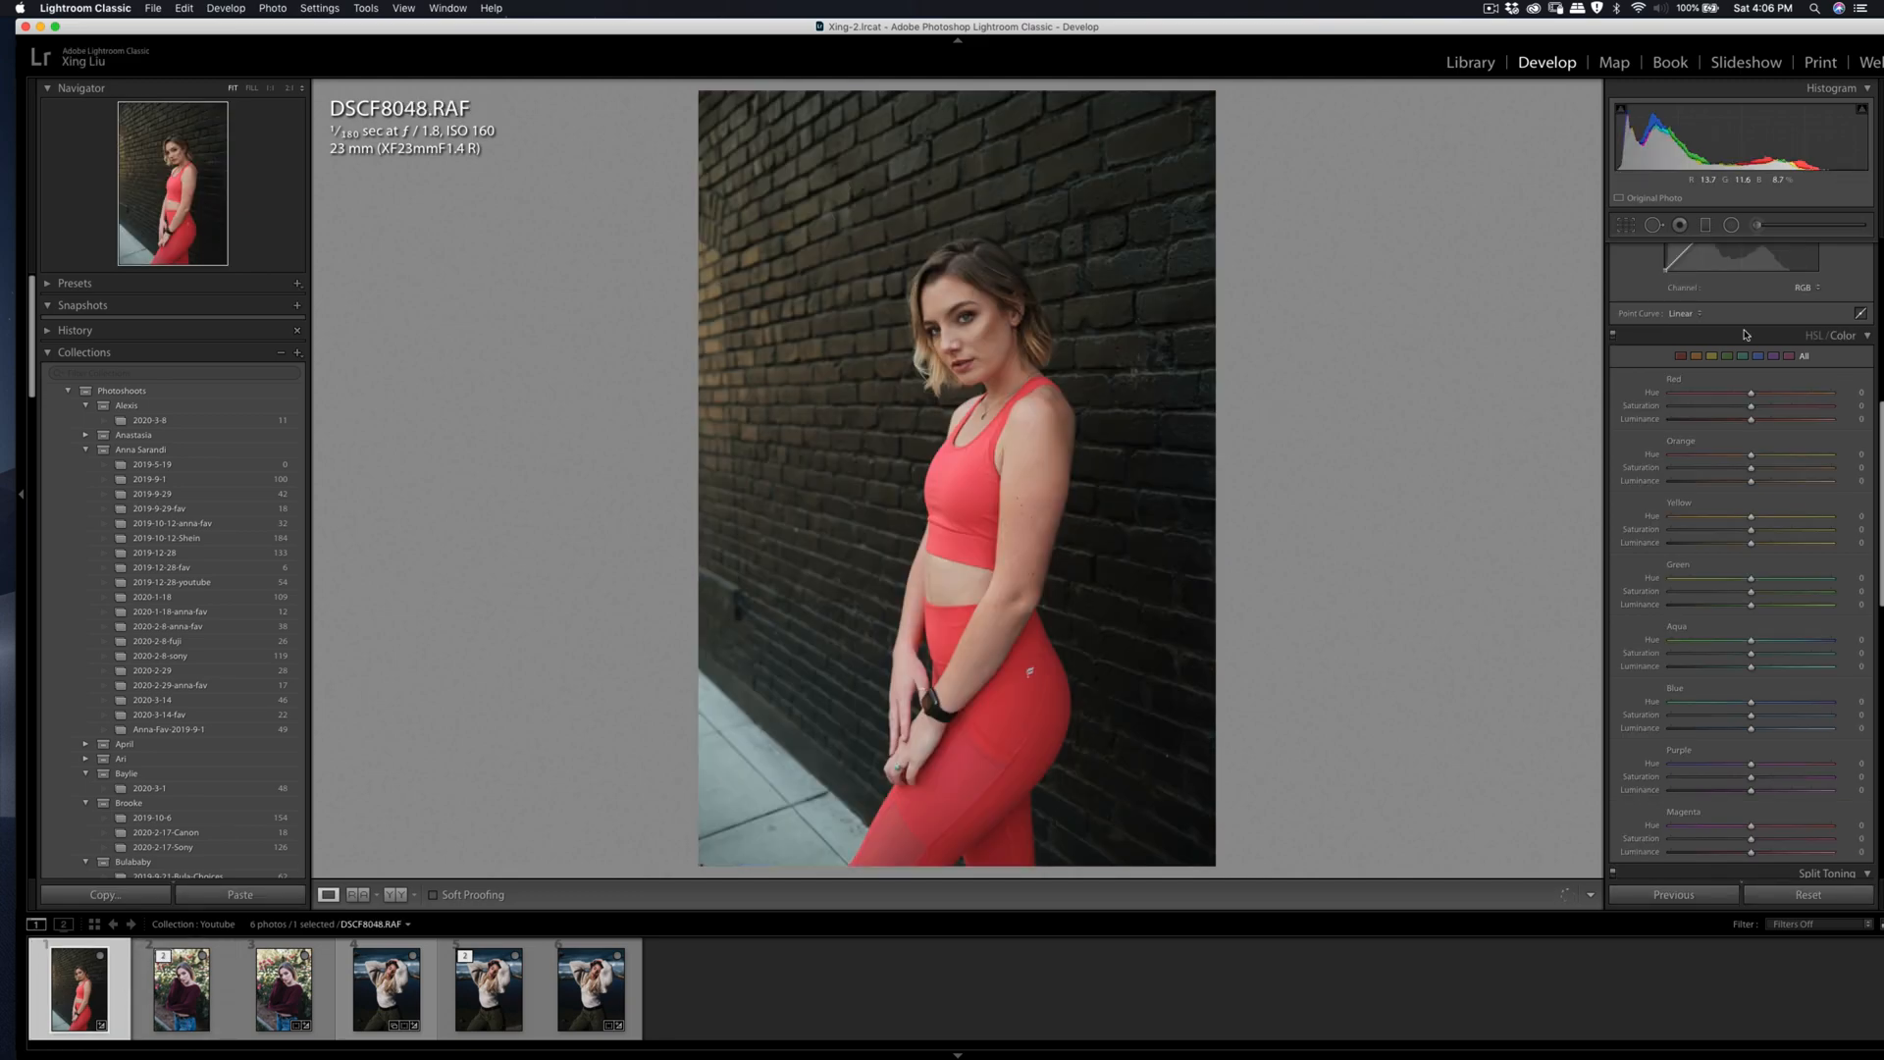
mouse_move(1751, 530)
left_mouse_down()
mouse_move(1694, 538)
mouse_move(1749, 518)
left_mouse_up()
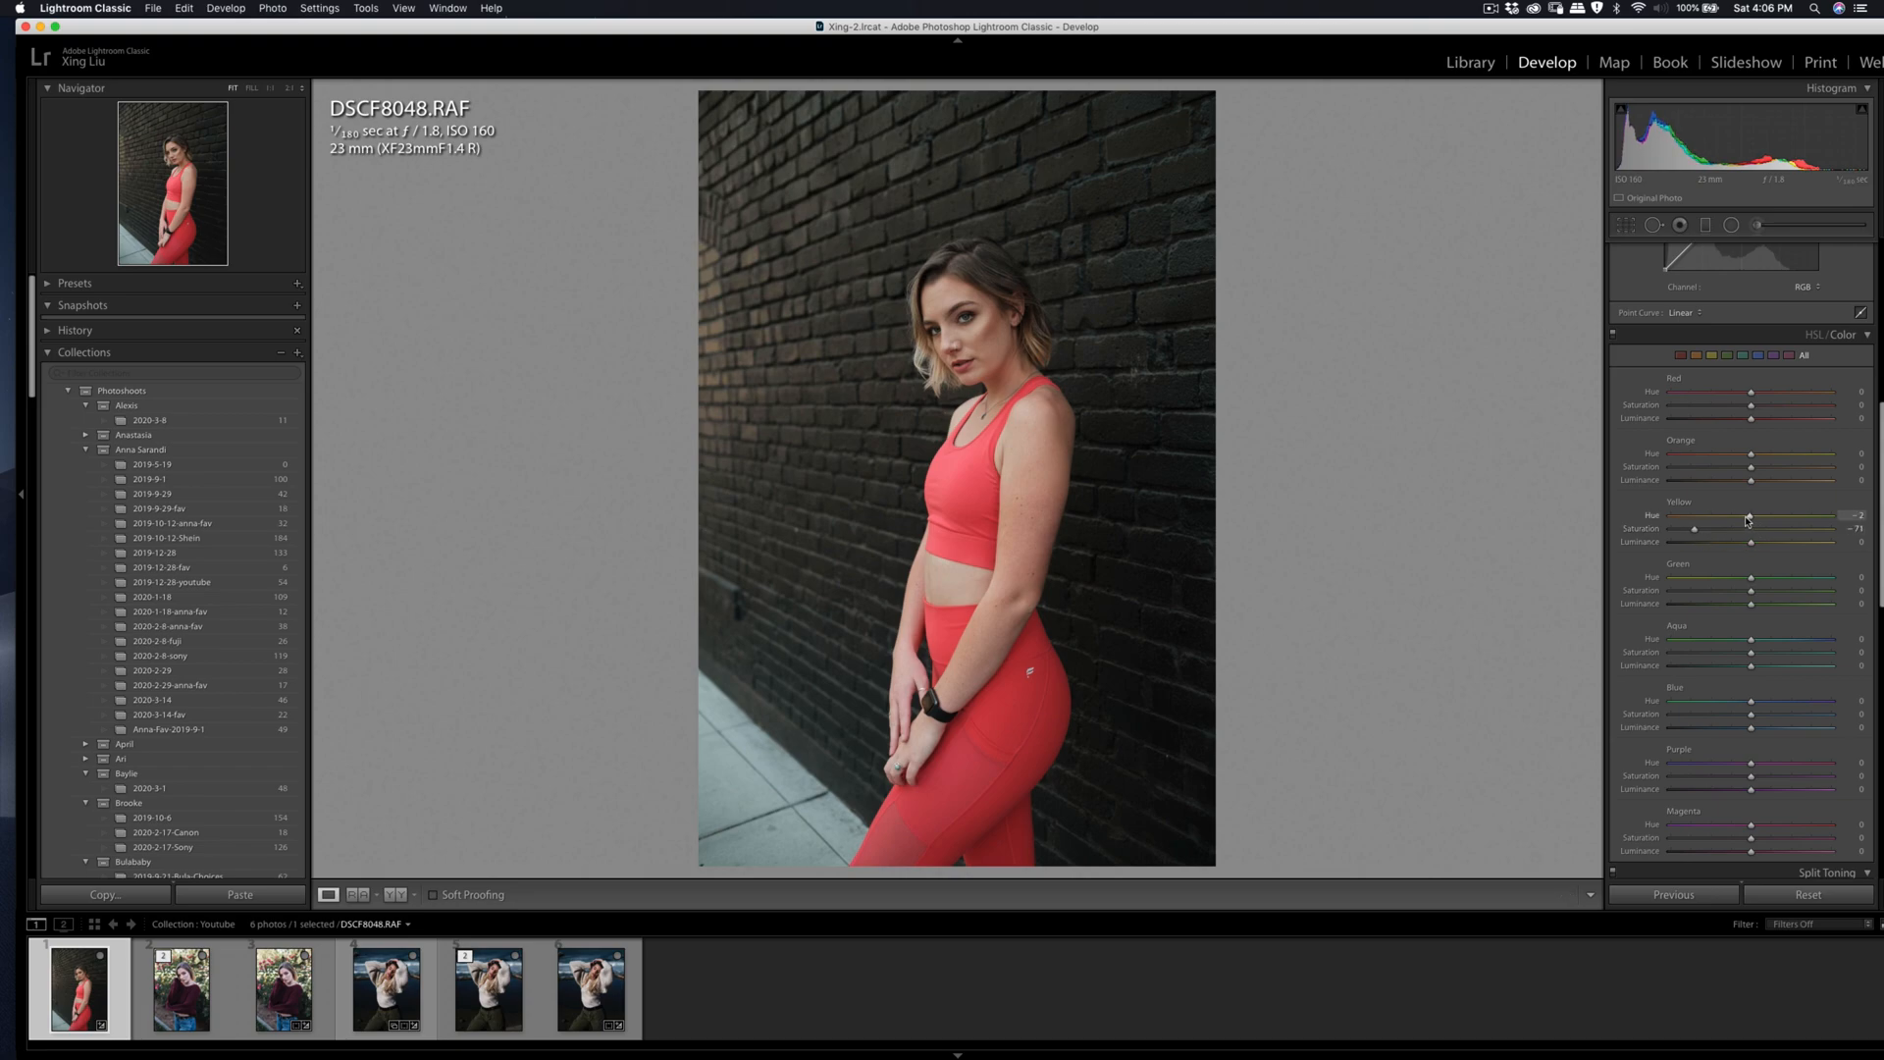
Step: Heal the small blemishes on the woman's cheek and beside her chin with the Spot Removal tool
left_click(977, 343)
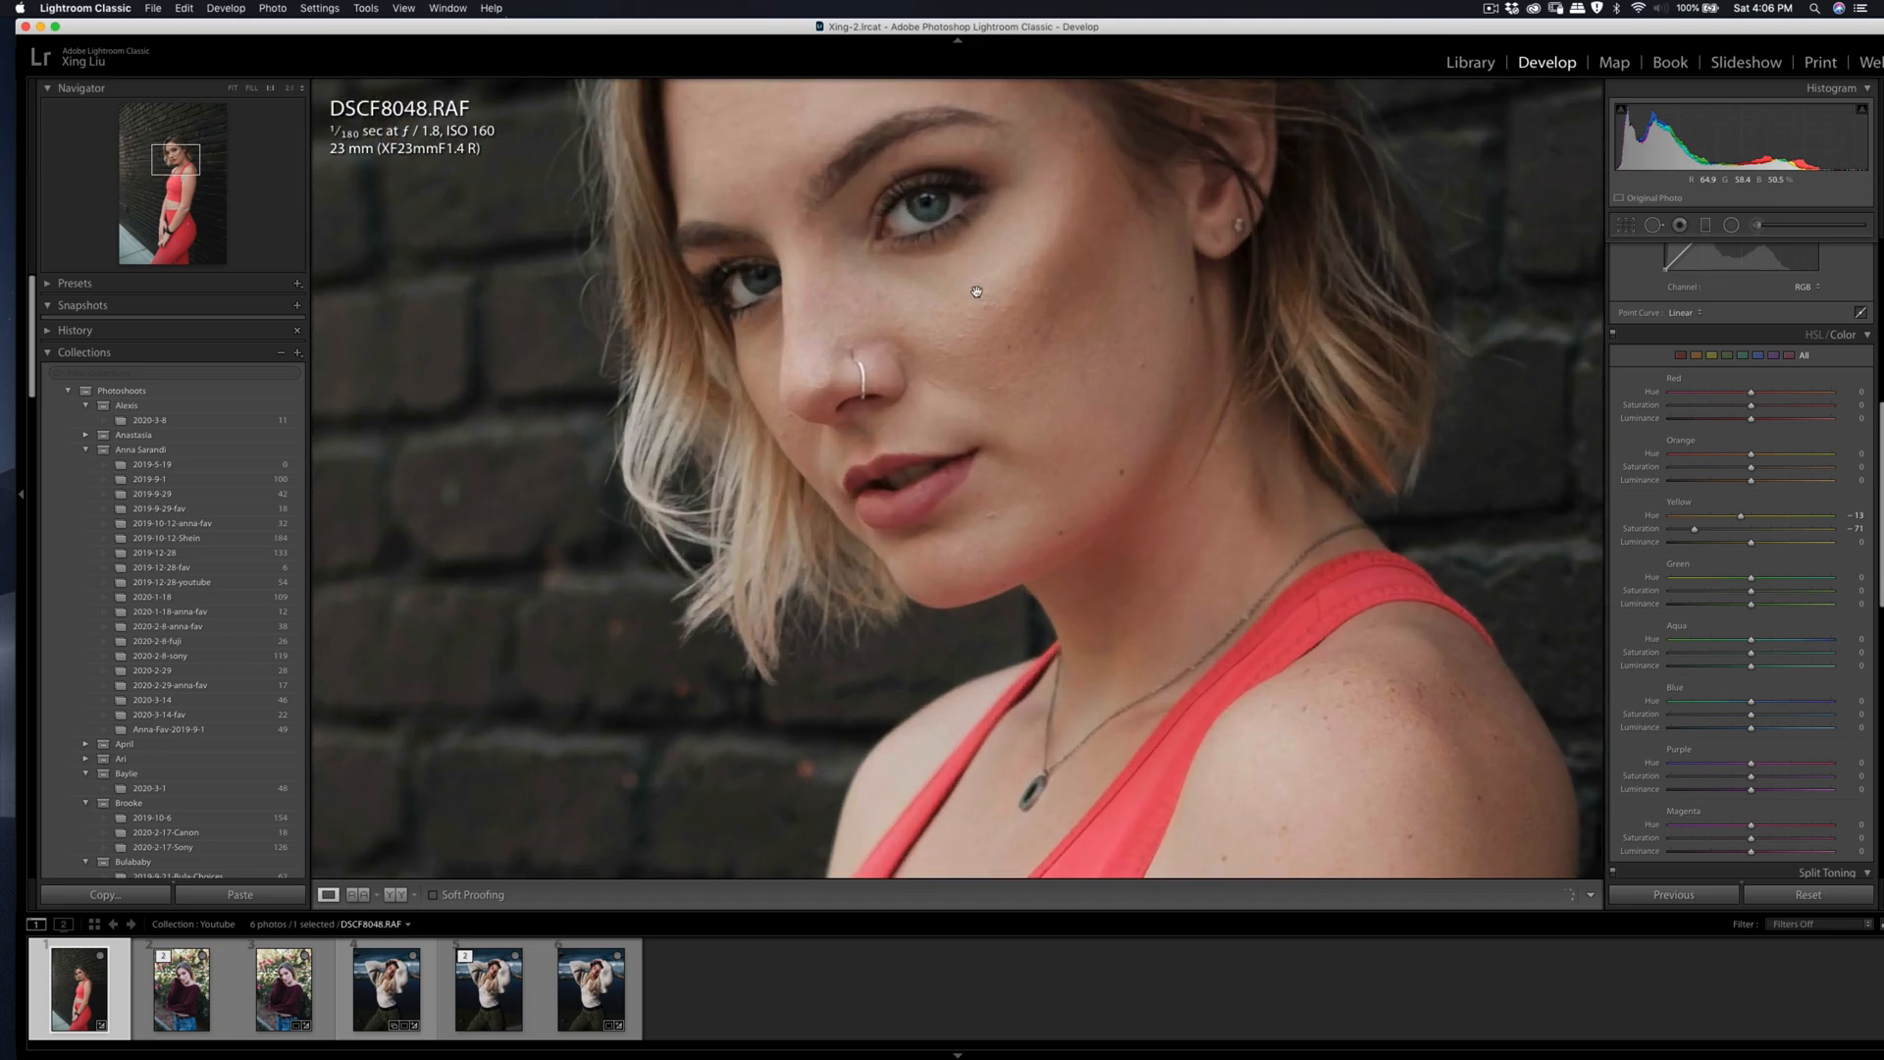
key("q")
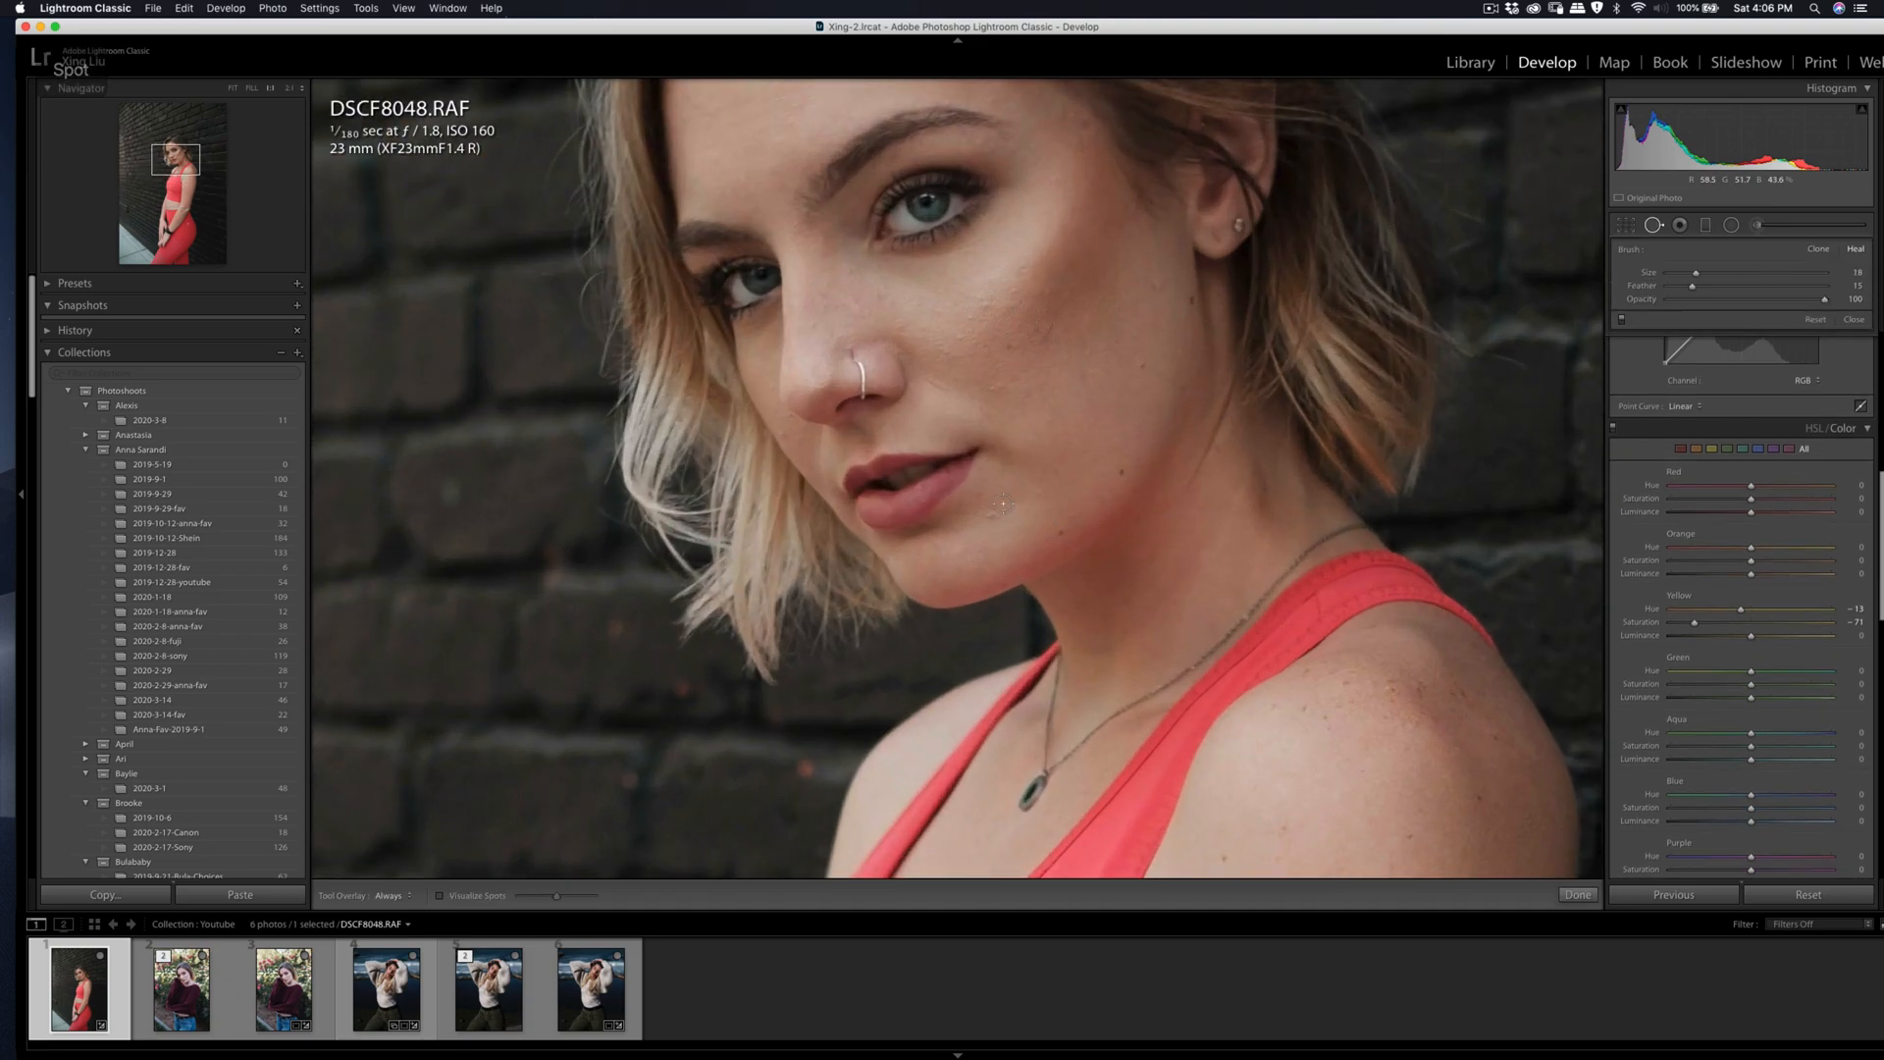
key("q")
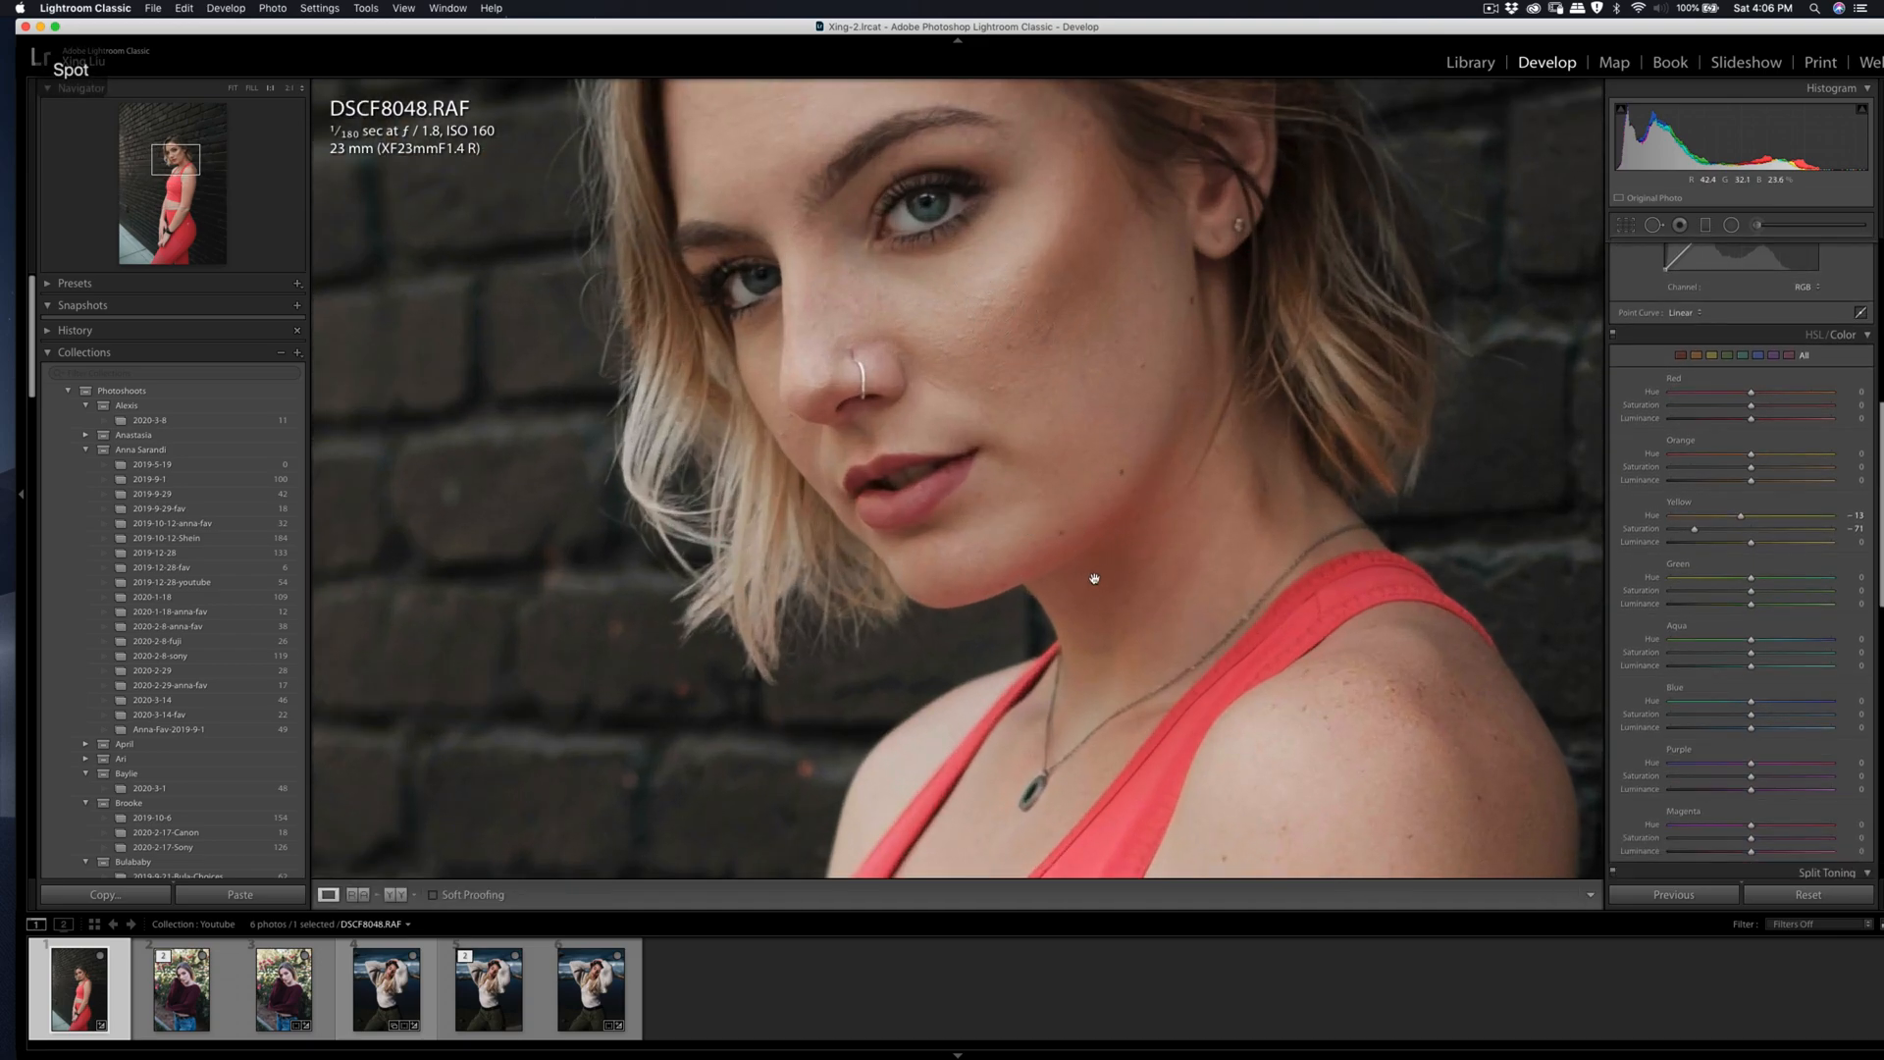
key("q")
mouse_move(959, 336)
left_mouse_down()
mouse_move(935, 340)
mouse_move(984, 303)
left_mouse_up()
key("q")
key("q")
key("q")
key("q")
key("q")
key("q")
key("k")
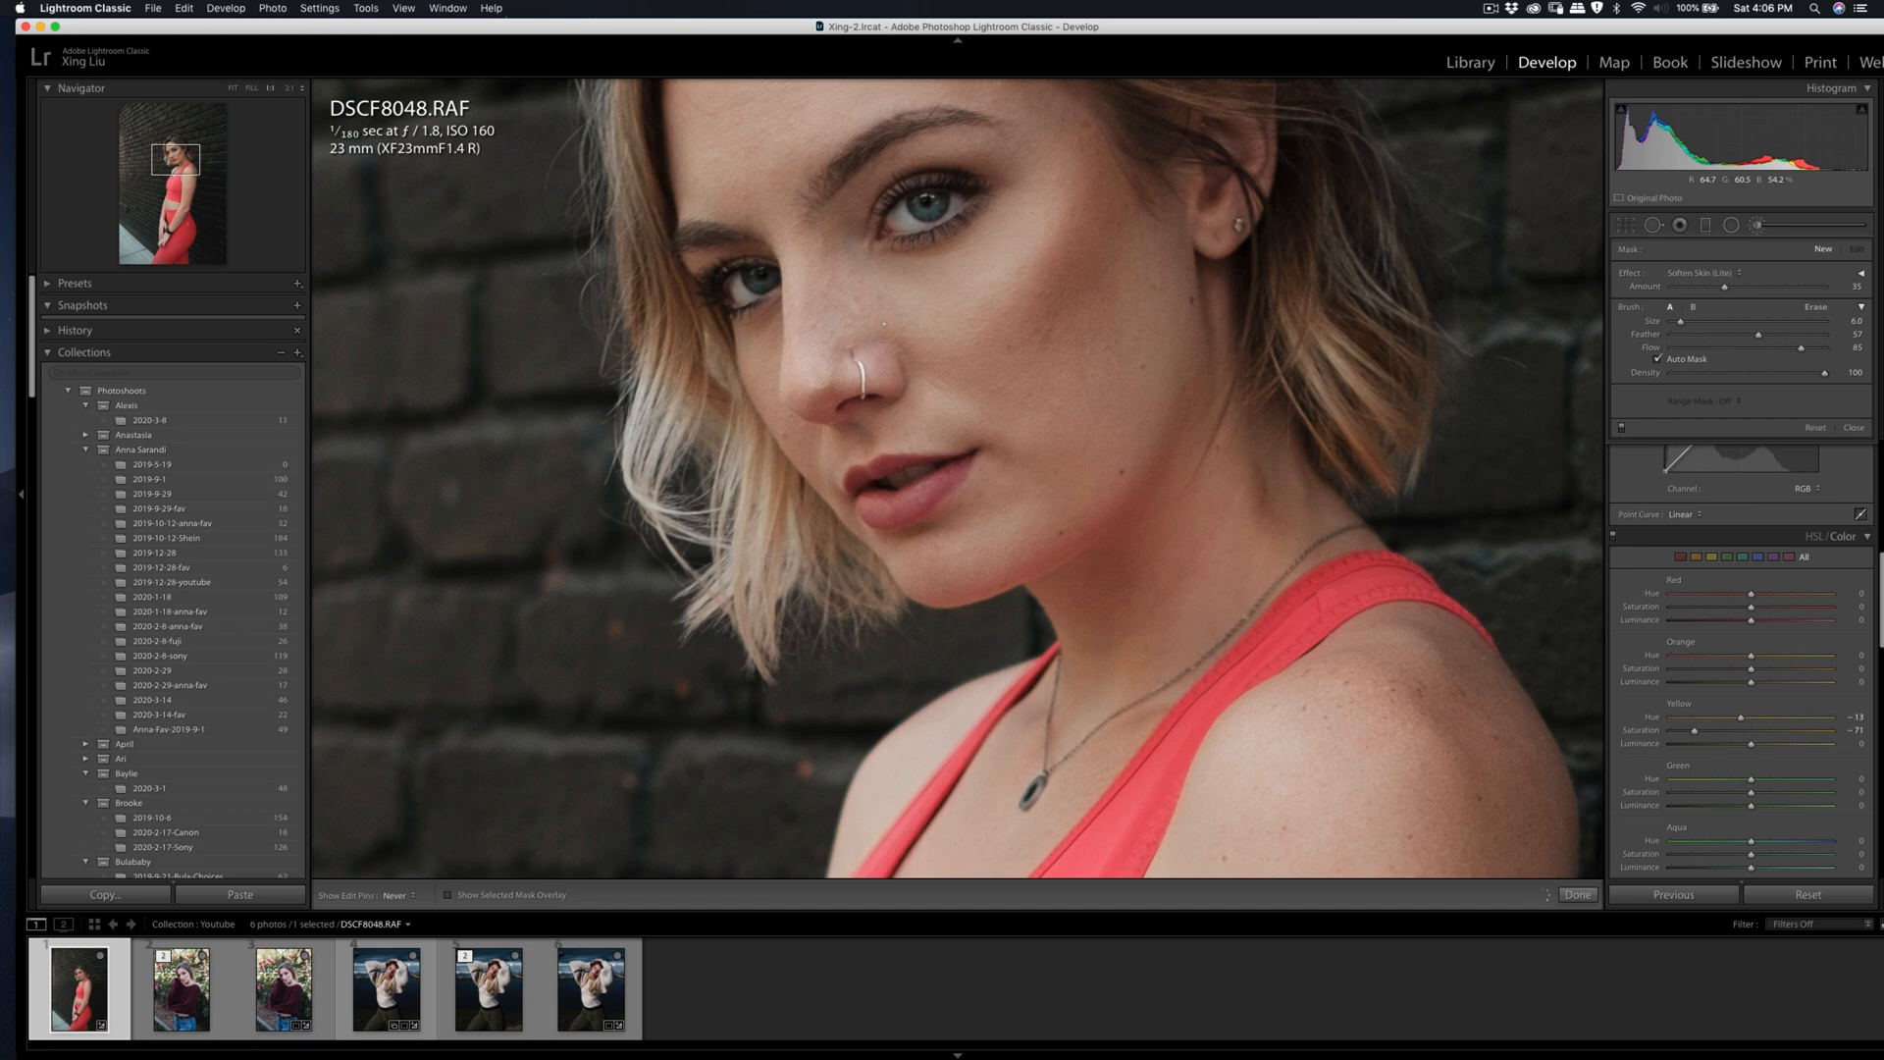
key("q")
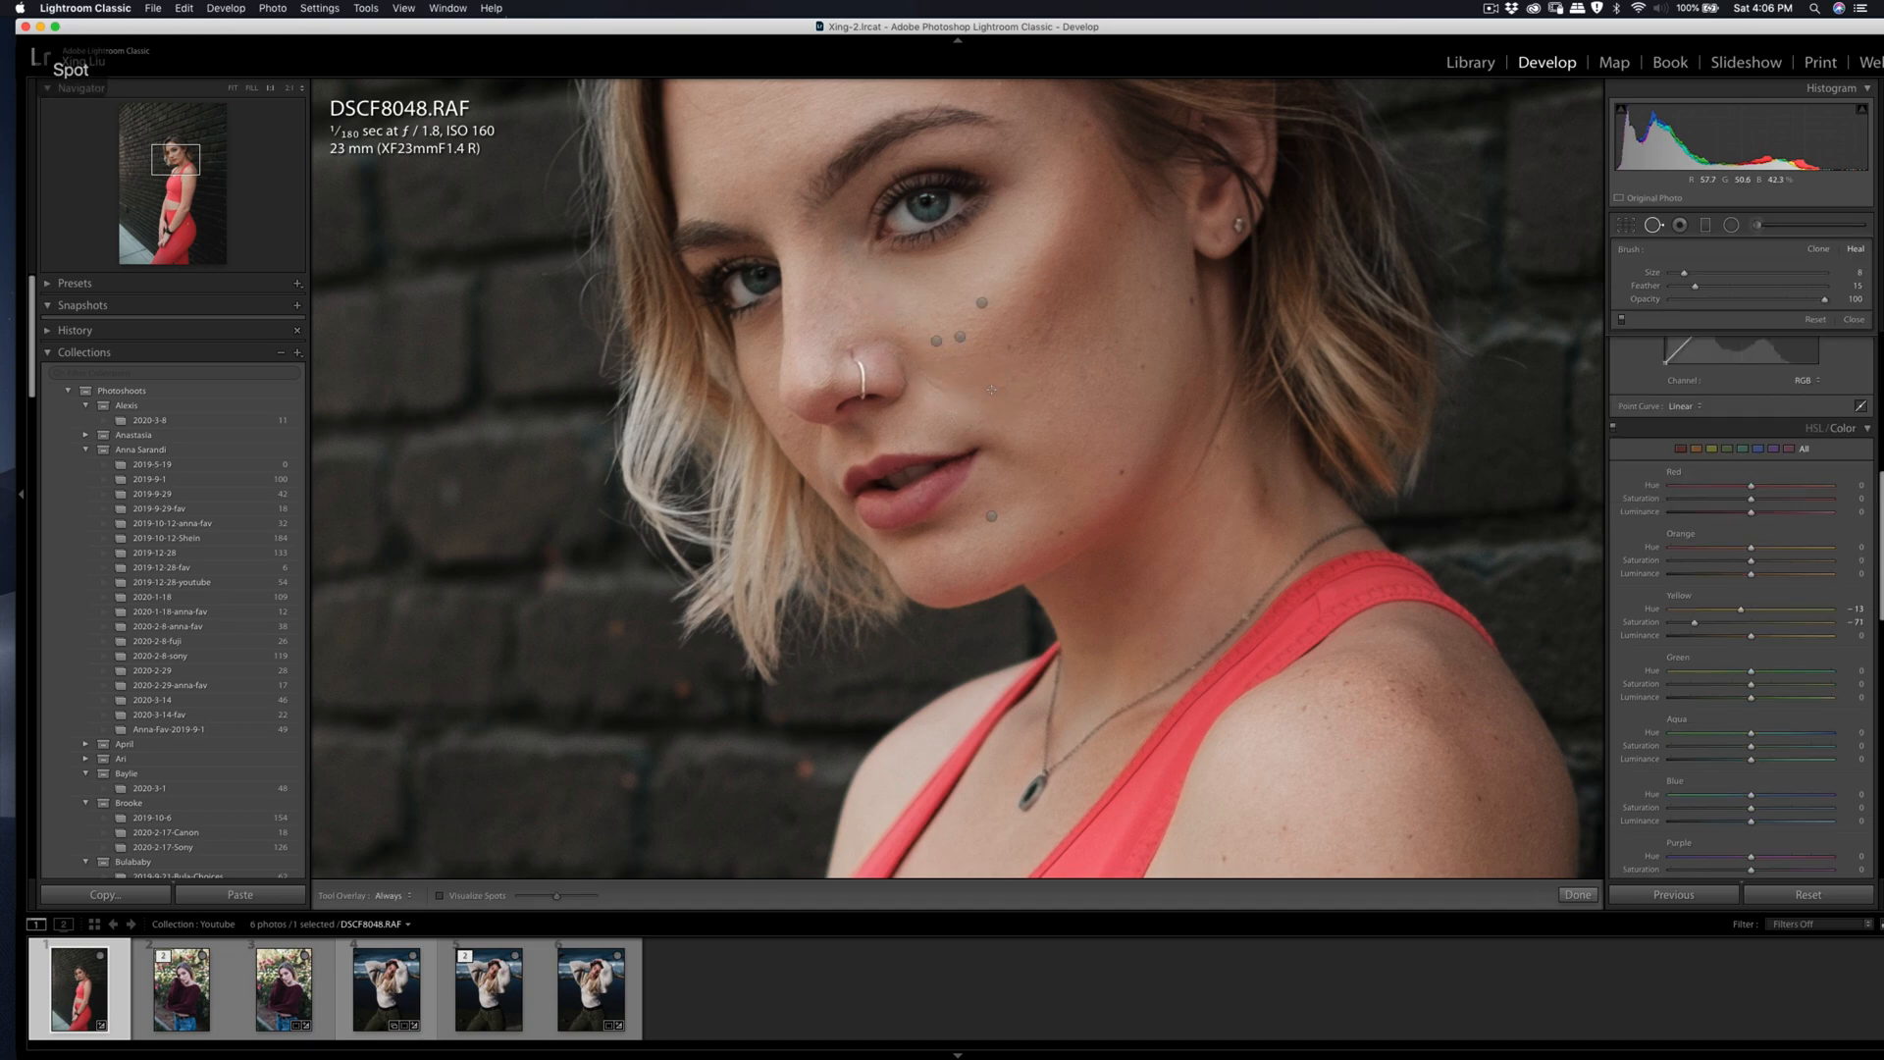
left_click(994, 389)
key("q")
Step: Heal the crease under the woman's eye, taking the replacement texture from clean cheek skin just below it
left_click_drag(890, 295, 1089, 448)
key("k")
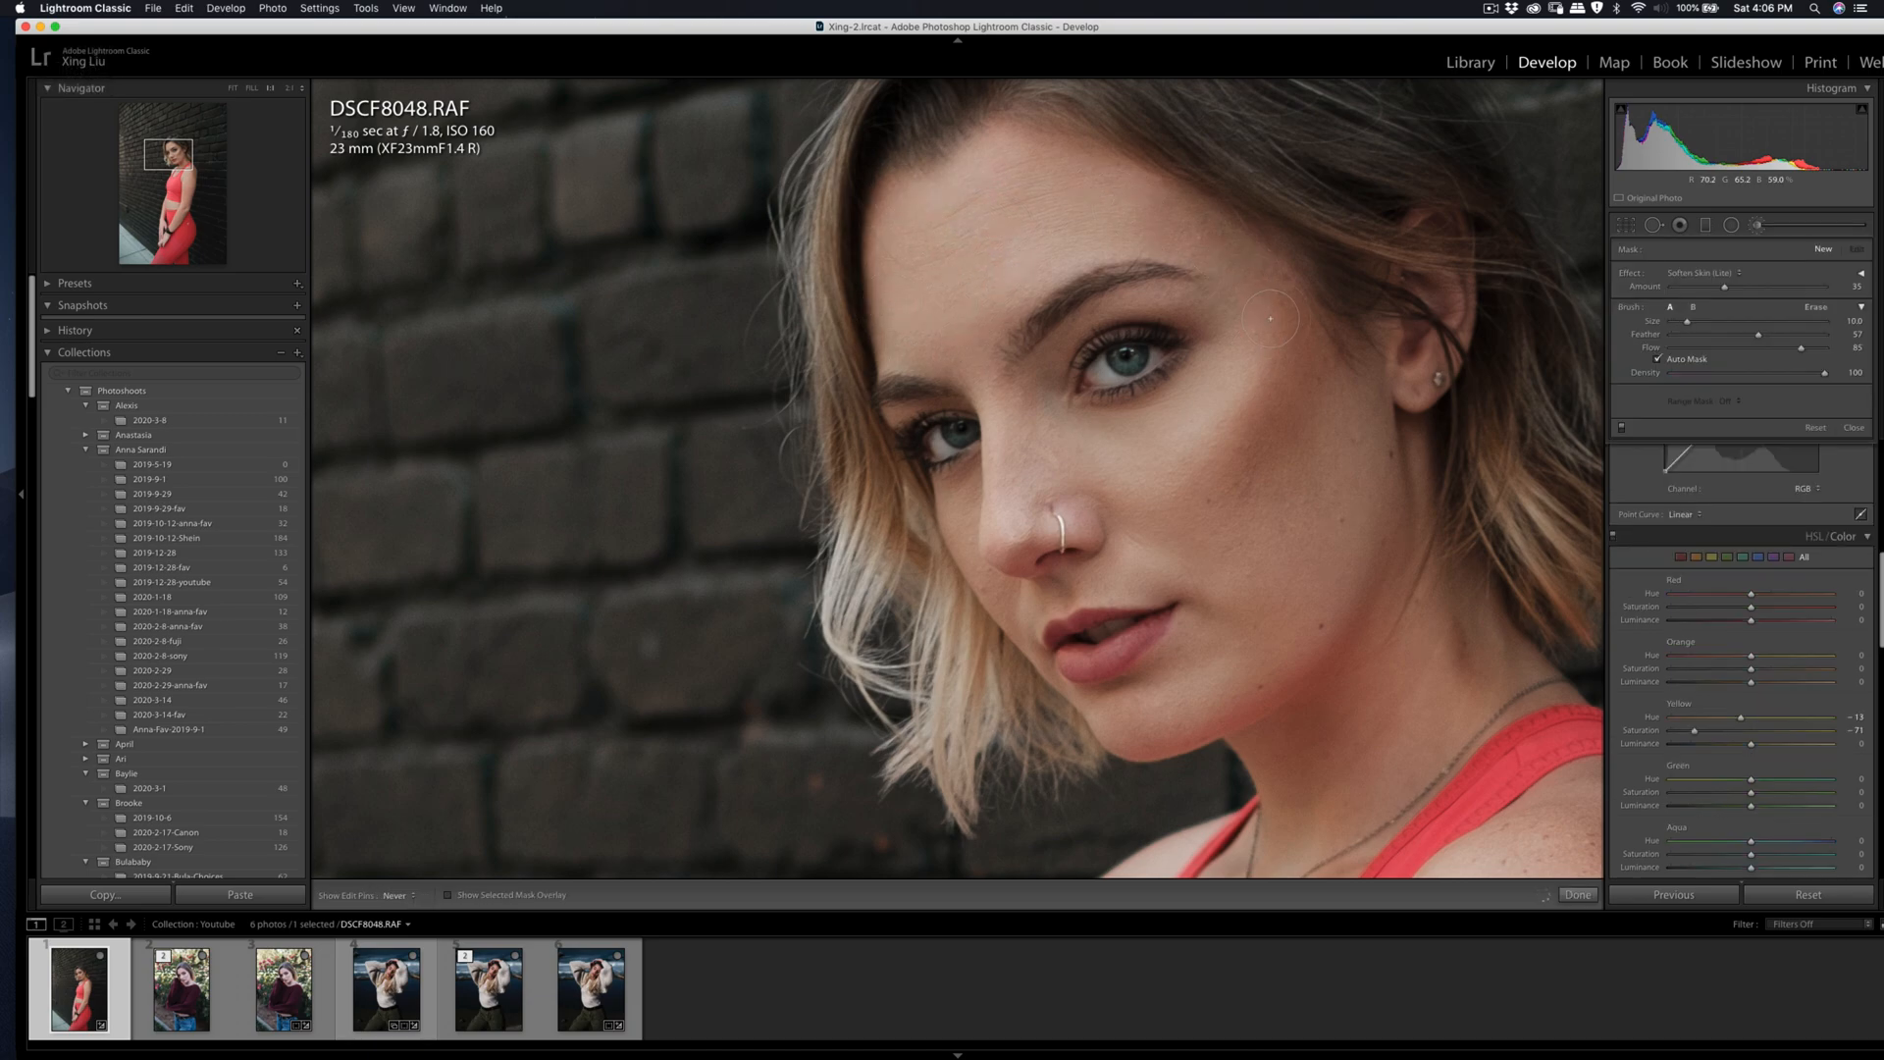
key("q")
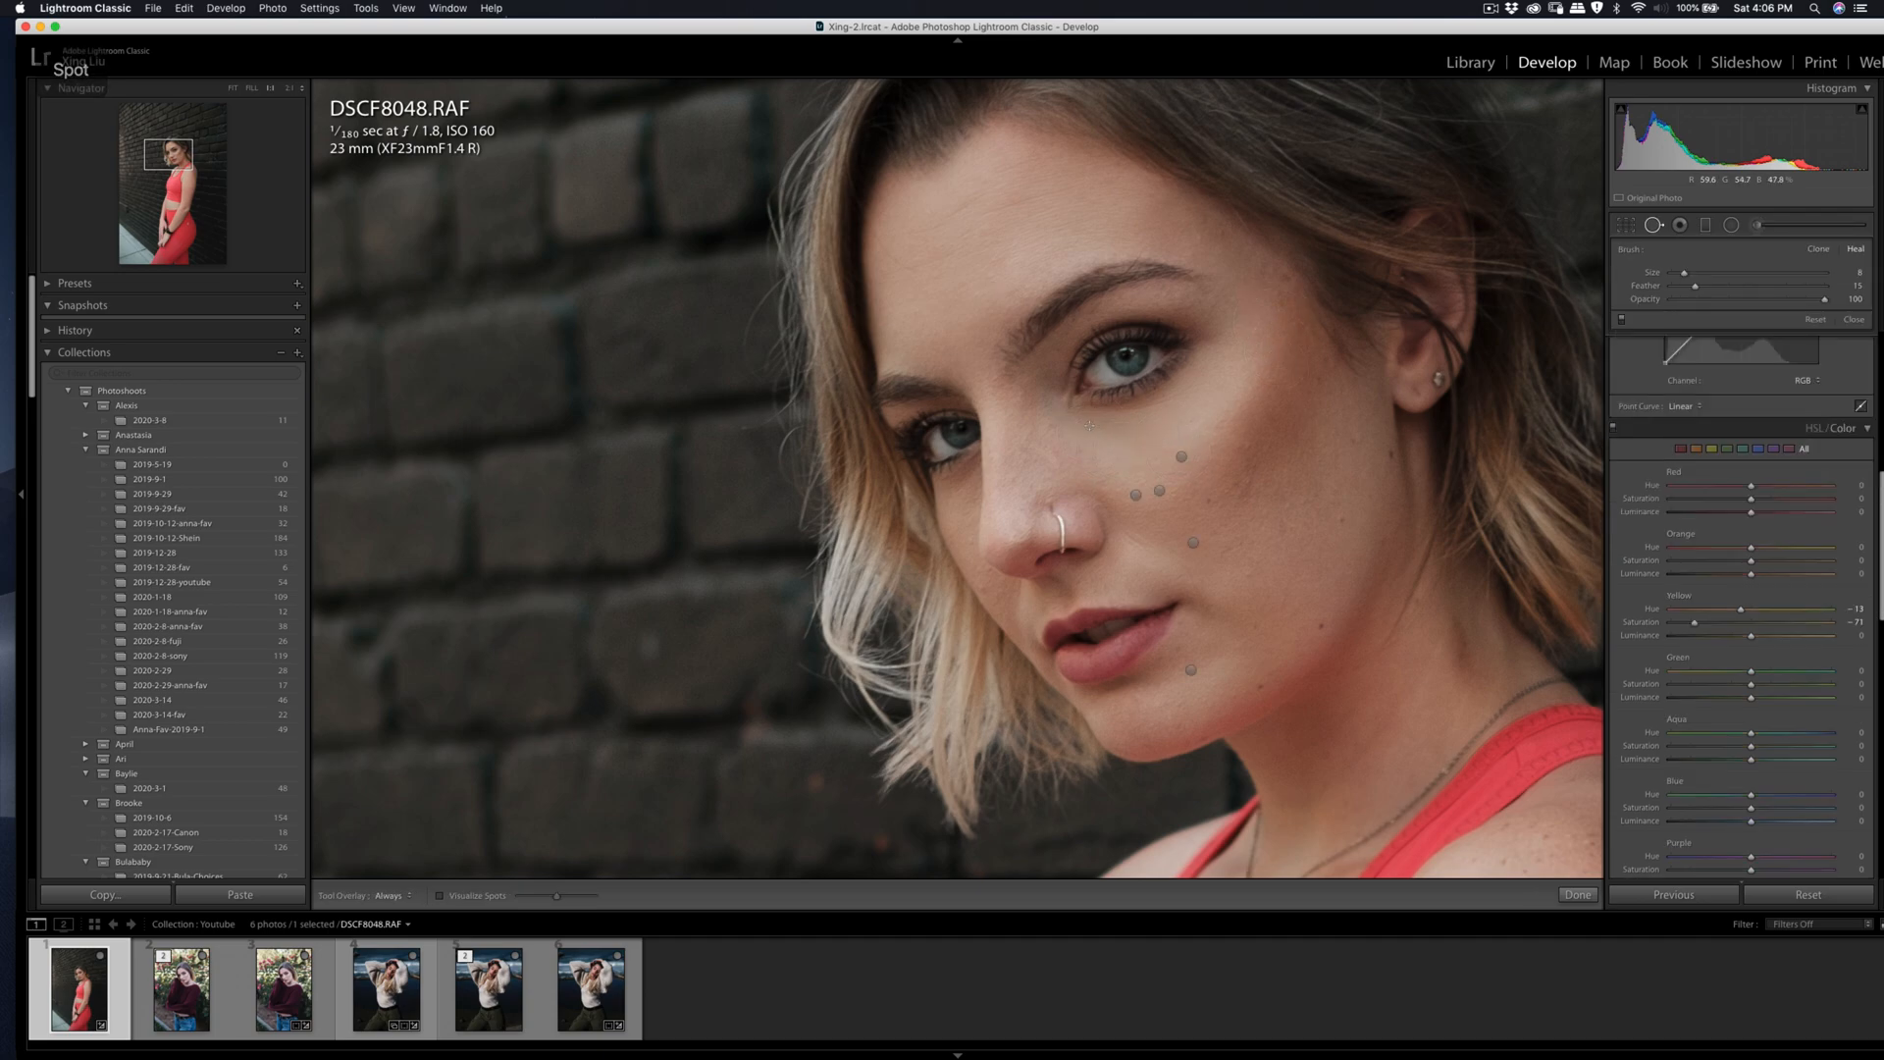
mouse_move(1076, 419)
left_mouse_down()
mouse_move(1150, 419)
mouse_move(1203, 388)
left_mouse_up()
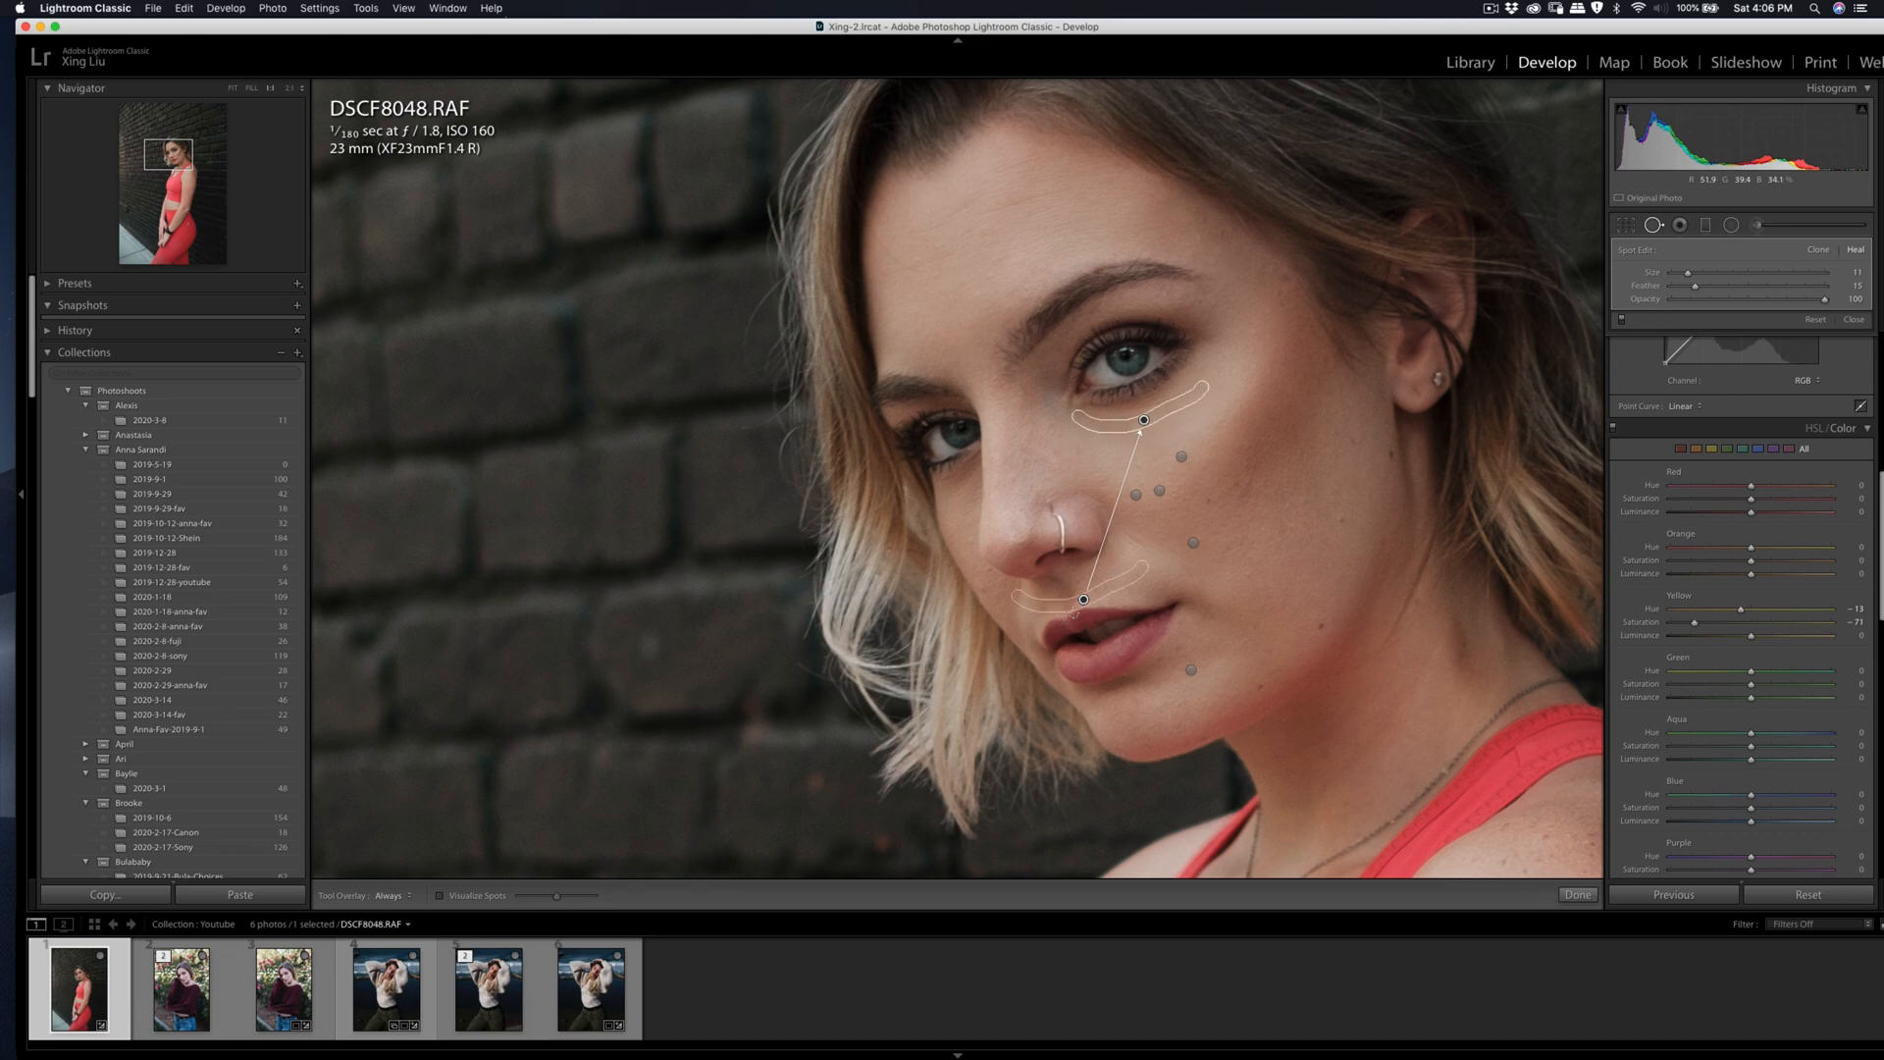
mouse_move(1082, 601)
left_mouse_down()
mouse_move(1143, 538)
mouse_move(1164, 440)
mouse_move(1149, 448)
left_mouse_up()
key("q")
left_click(1160, 452)
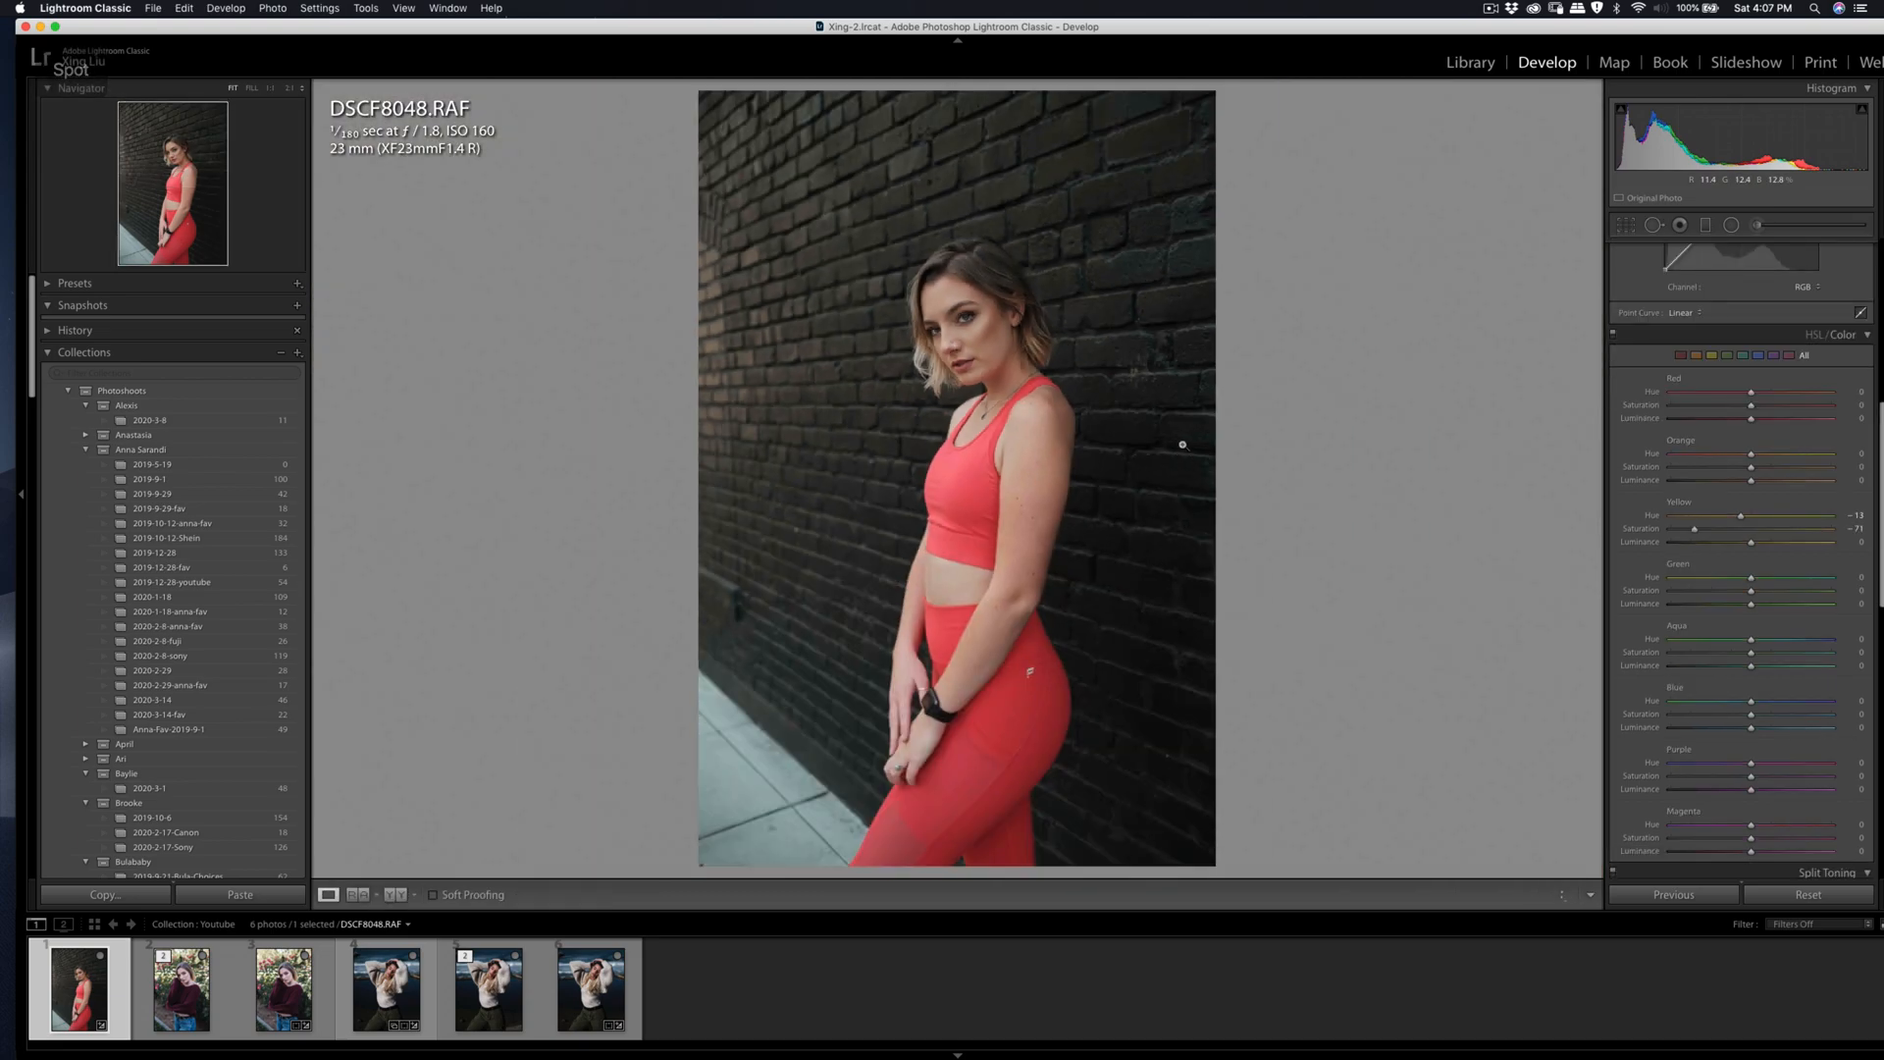
Step: Heal the light spot on the brick wall in front of the woman at about waist height
left_click(792, 551)
key("q")
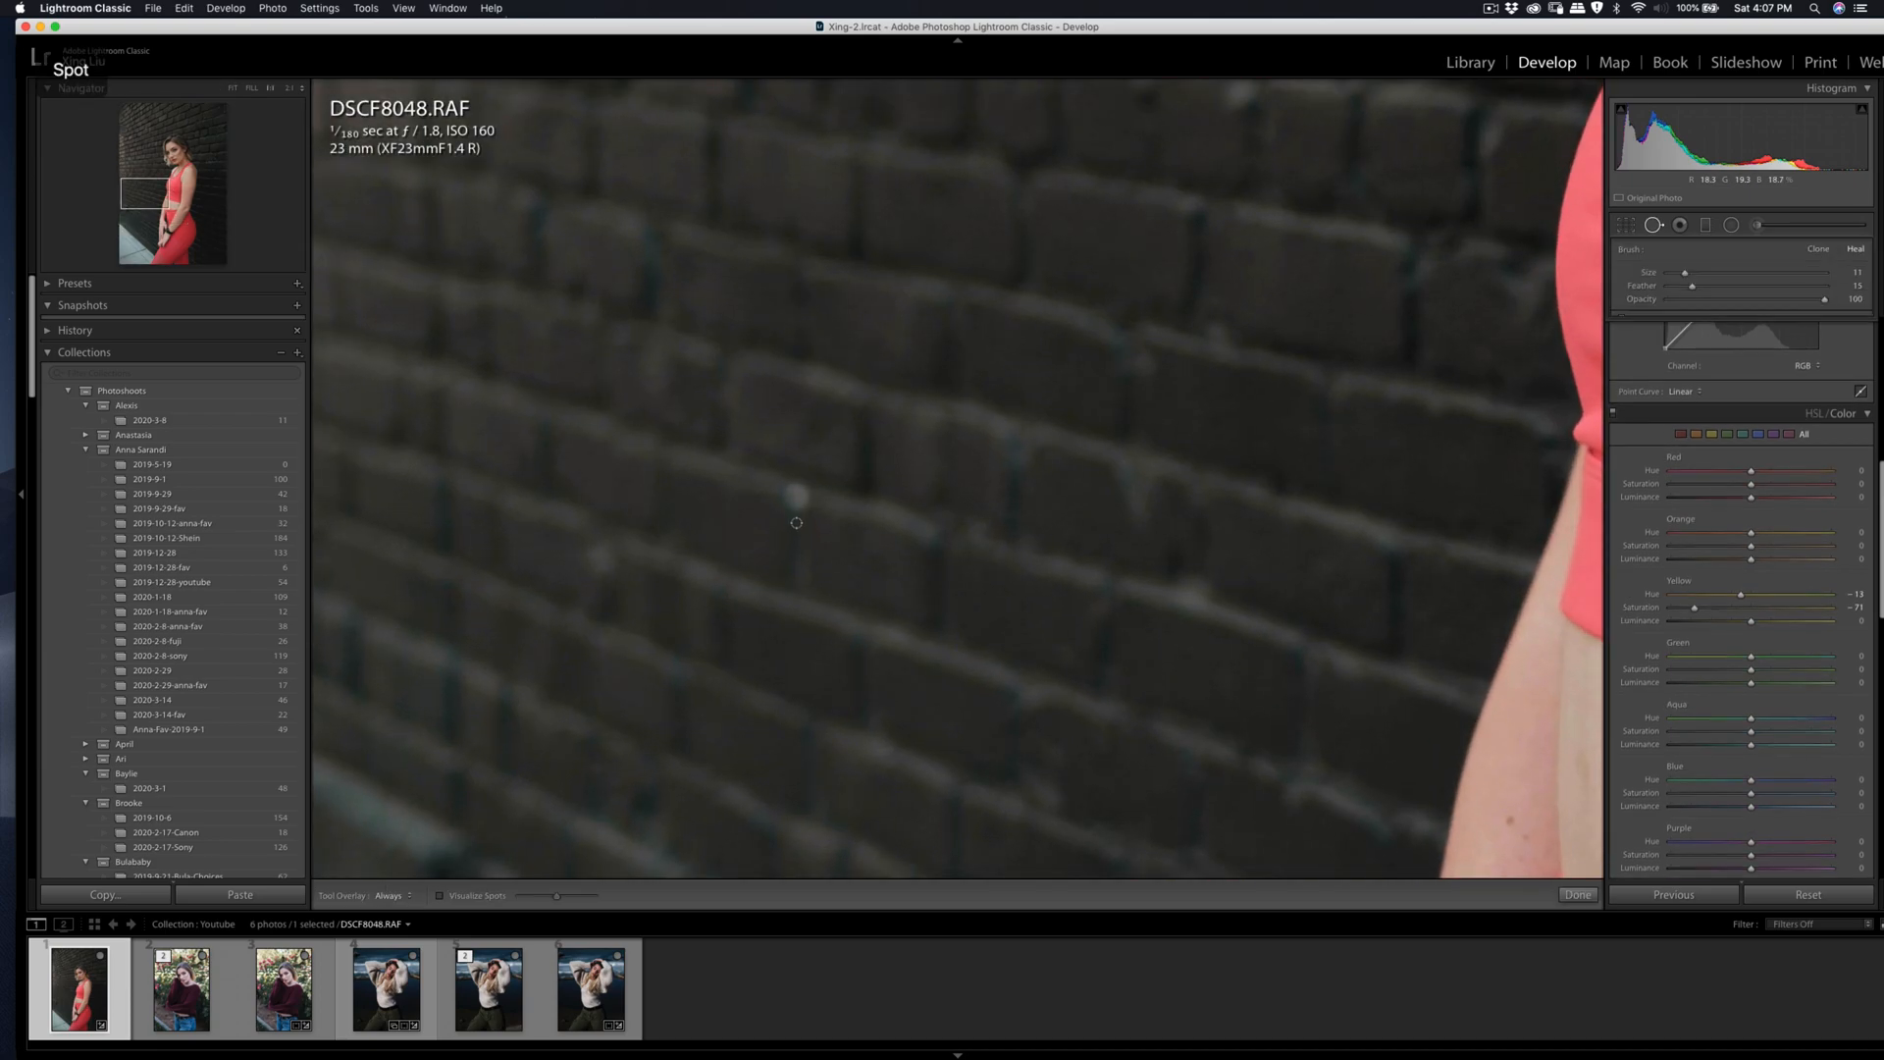
left_click_drag(792, 500, 793, 498)
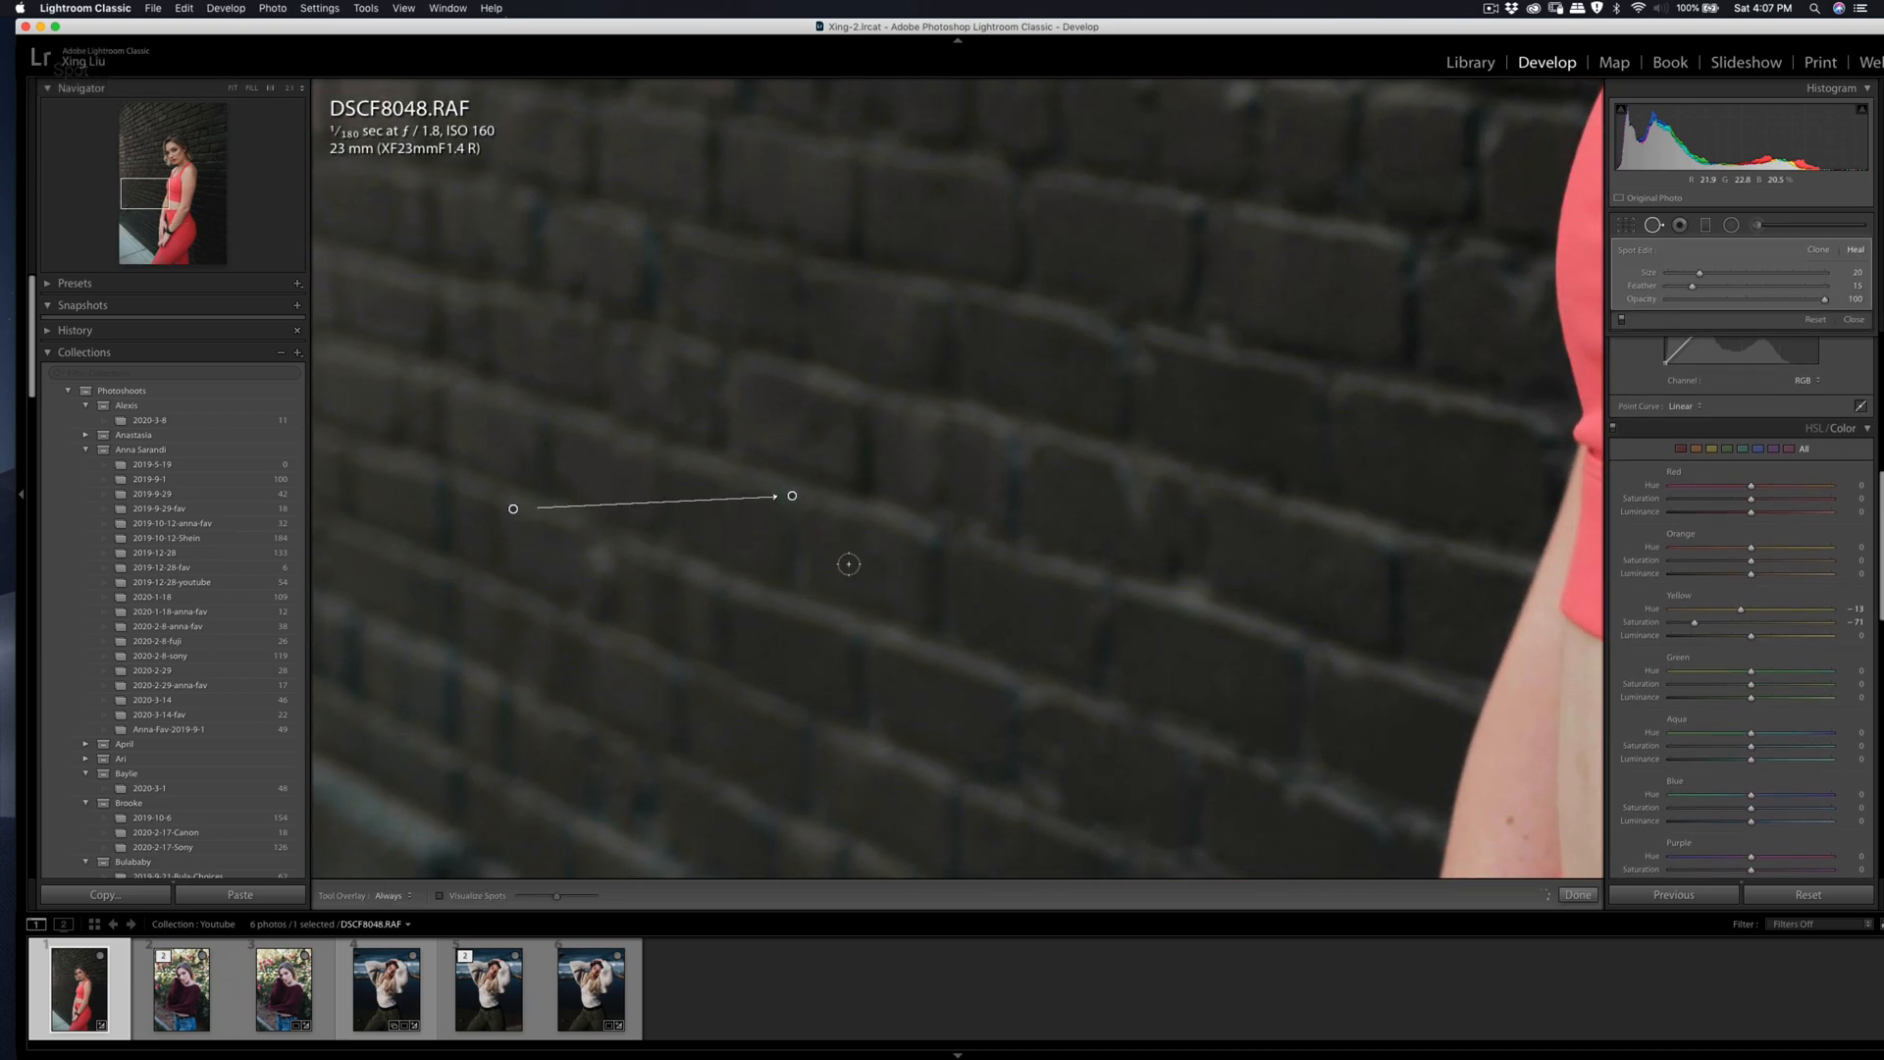
key("q")
left_click(862, 570)
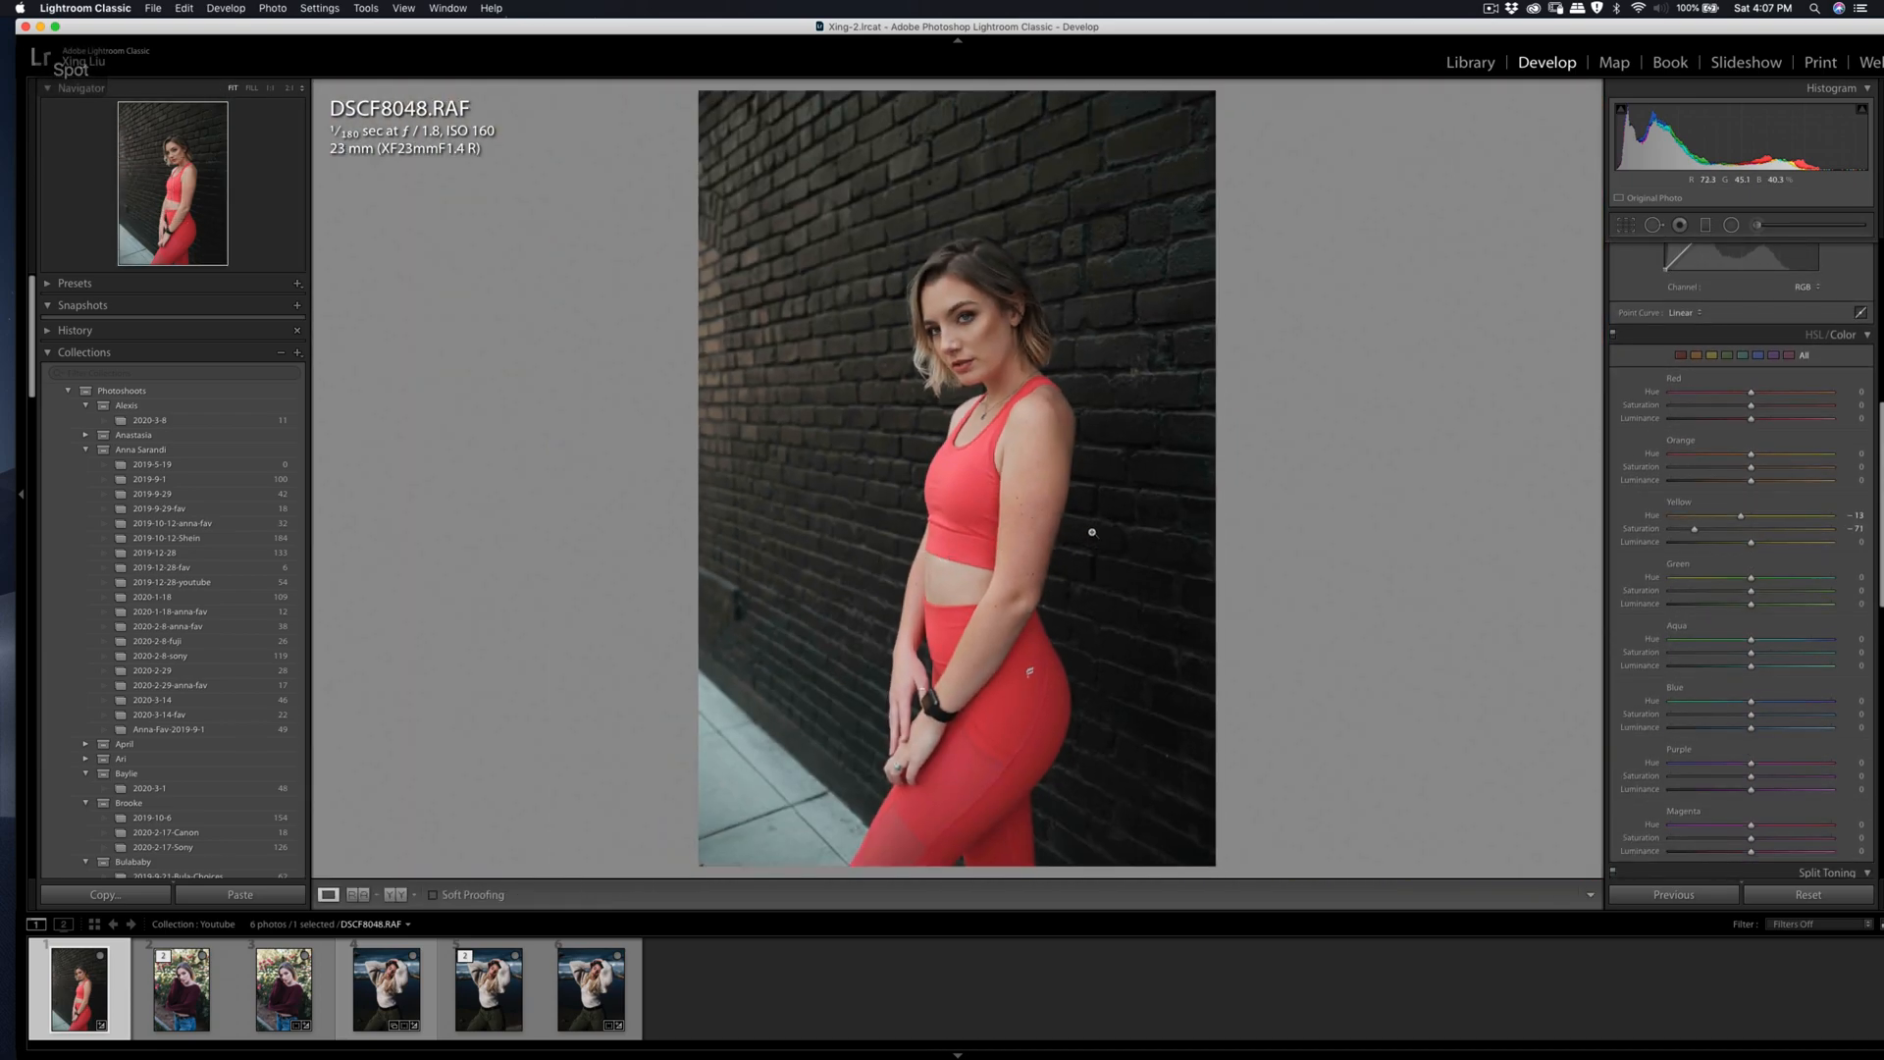
Step: Heal the distracting mark on the dark brick wall behind the woman's leggings
left_click(1159, 737)
key("q")
left_click(1198, 827)
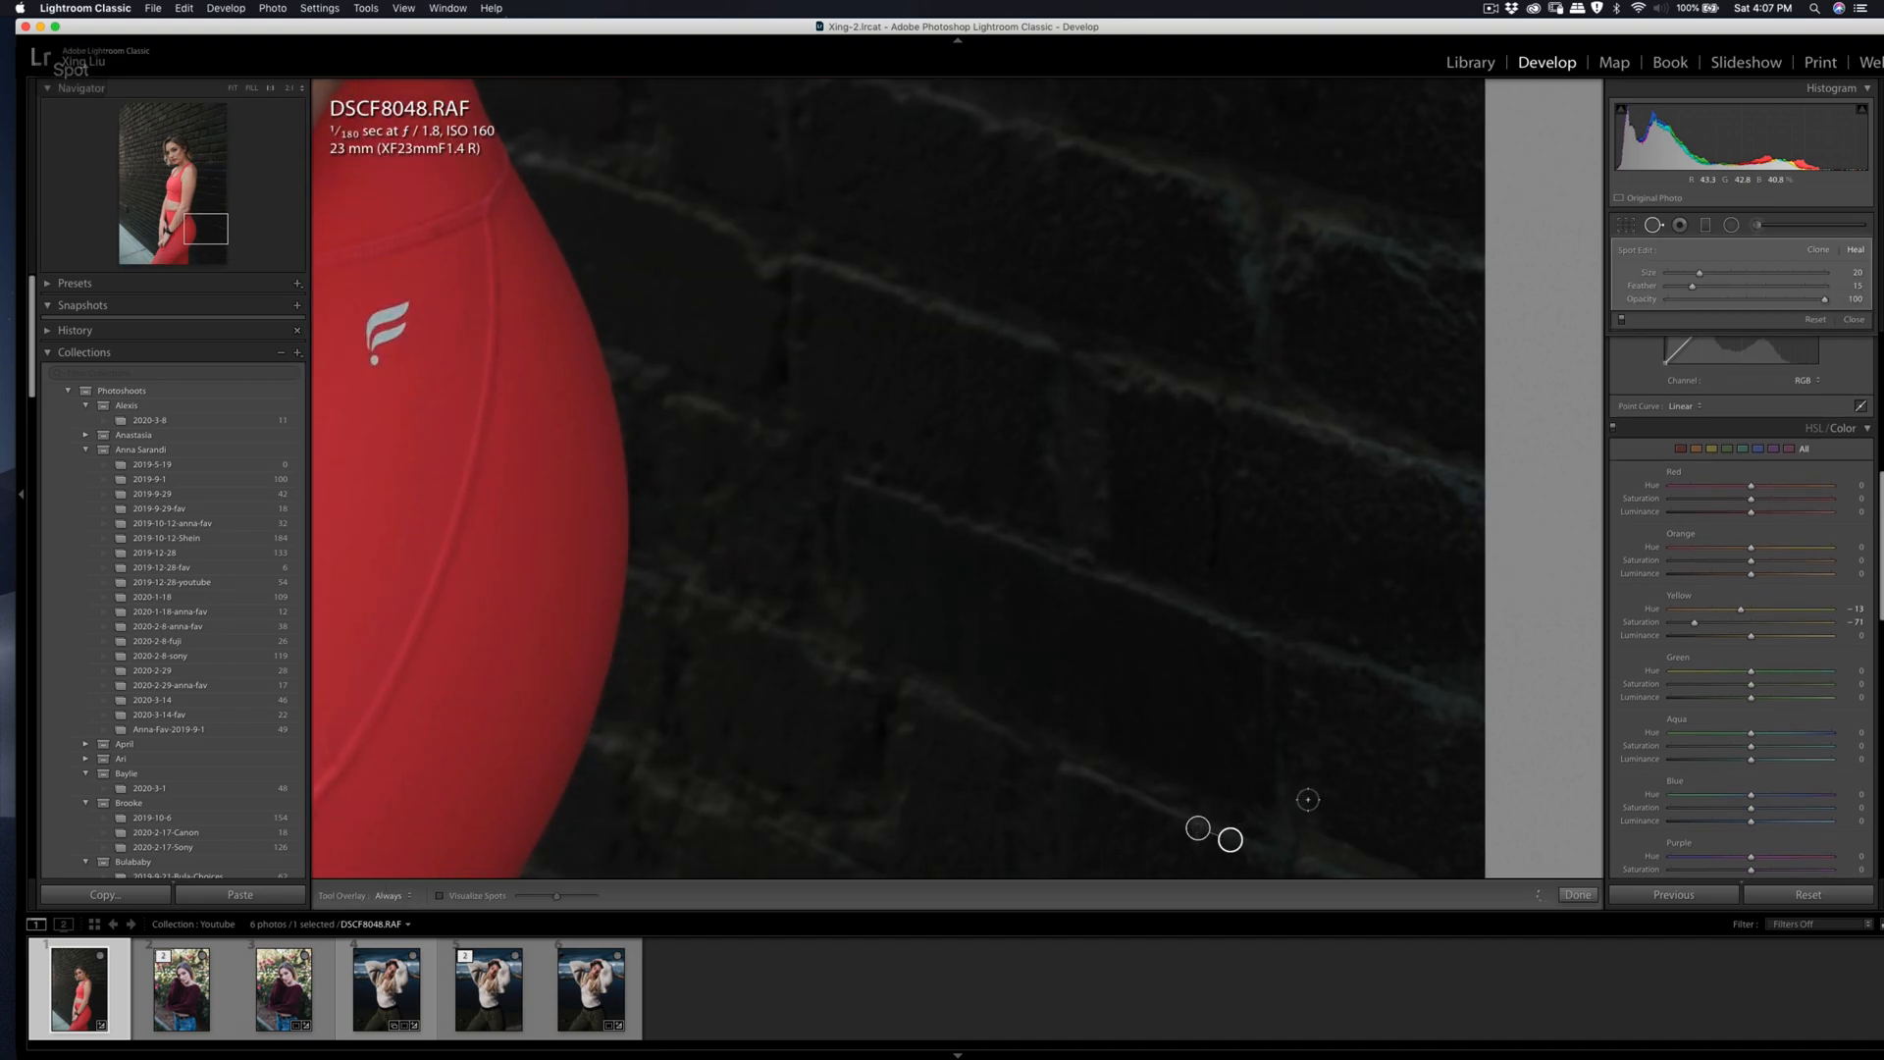
key("q")
left_click(1276, 781)
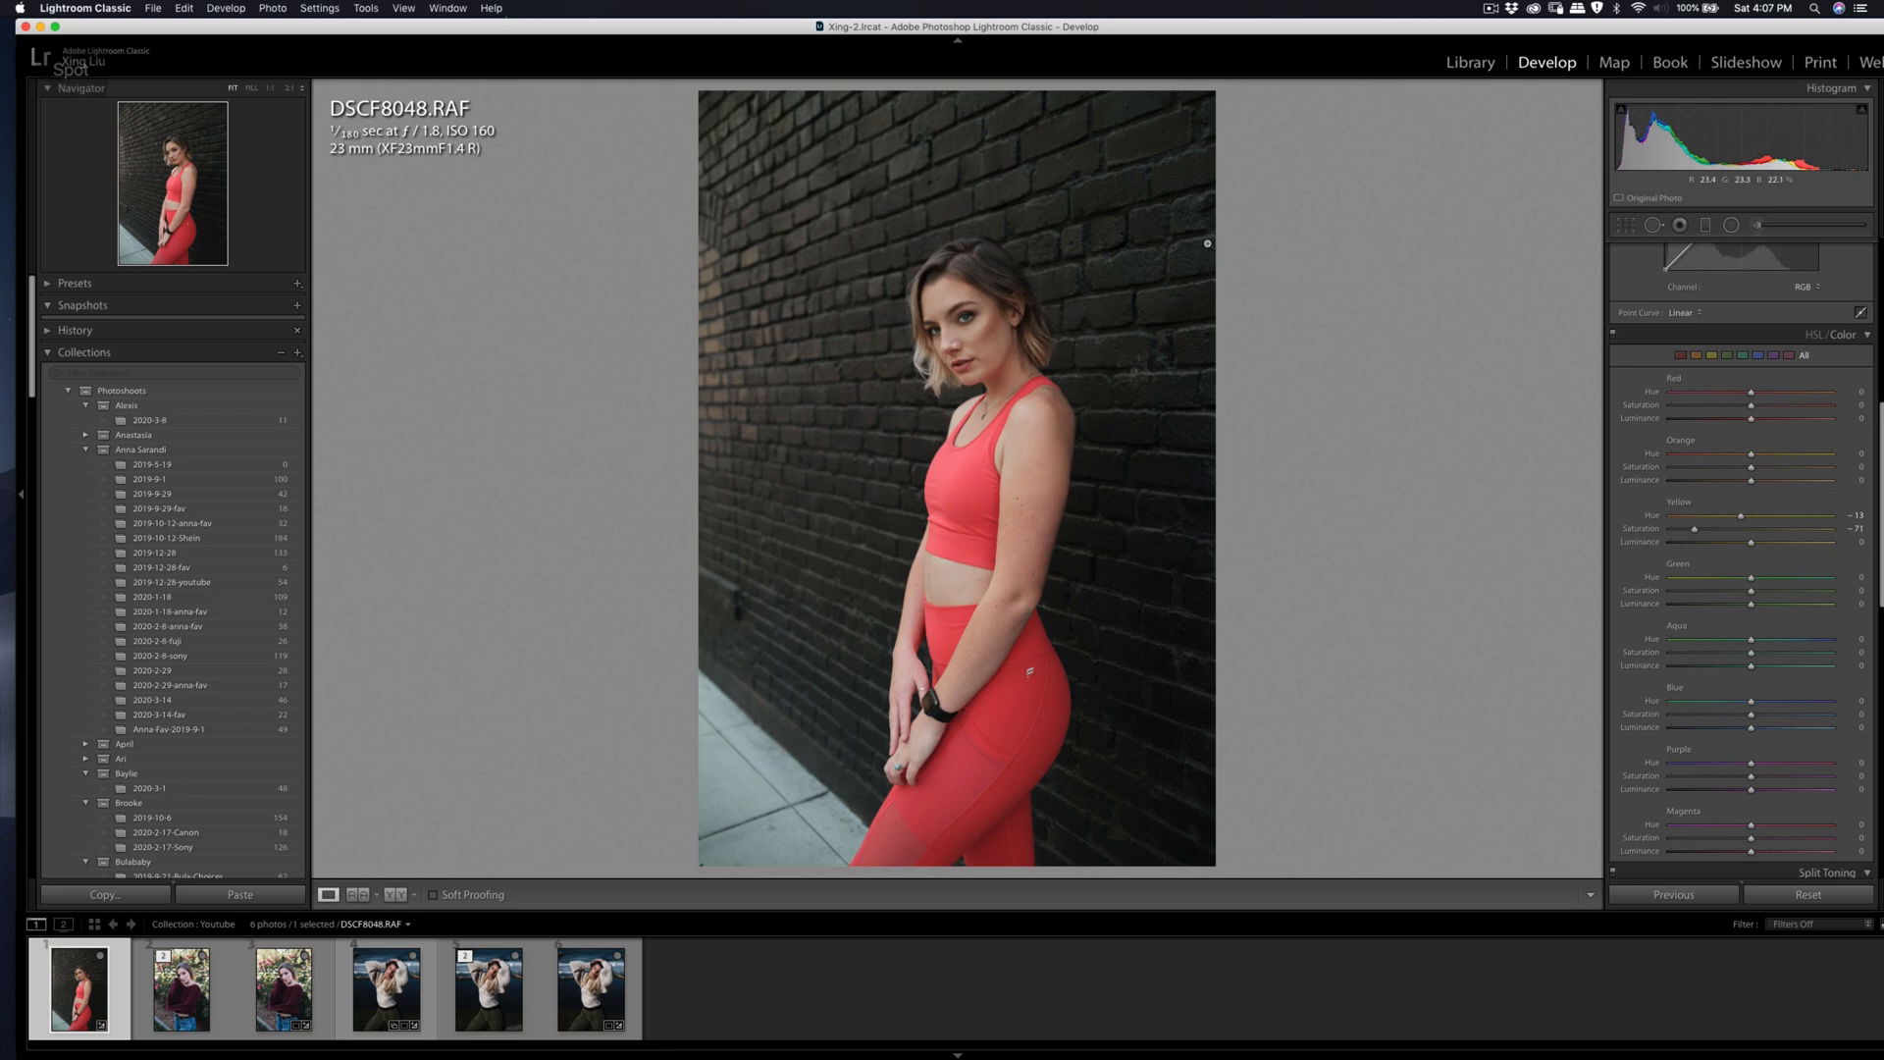
Step: Heal the bright mark on the brick wall above the woman's head, using nearby brick as the source
left_click(886, 197)
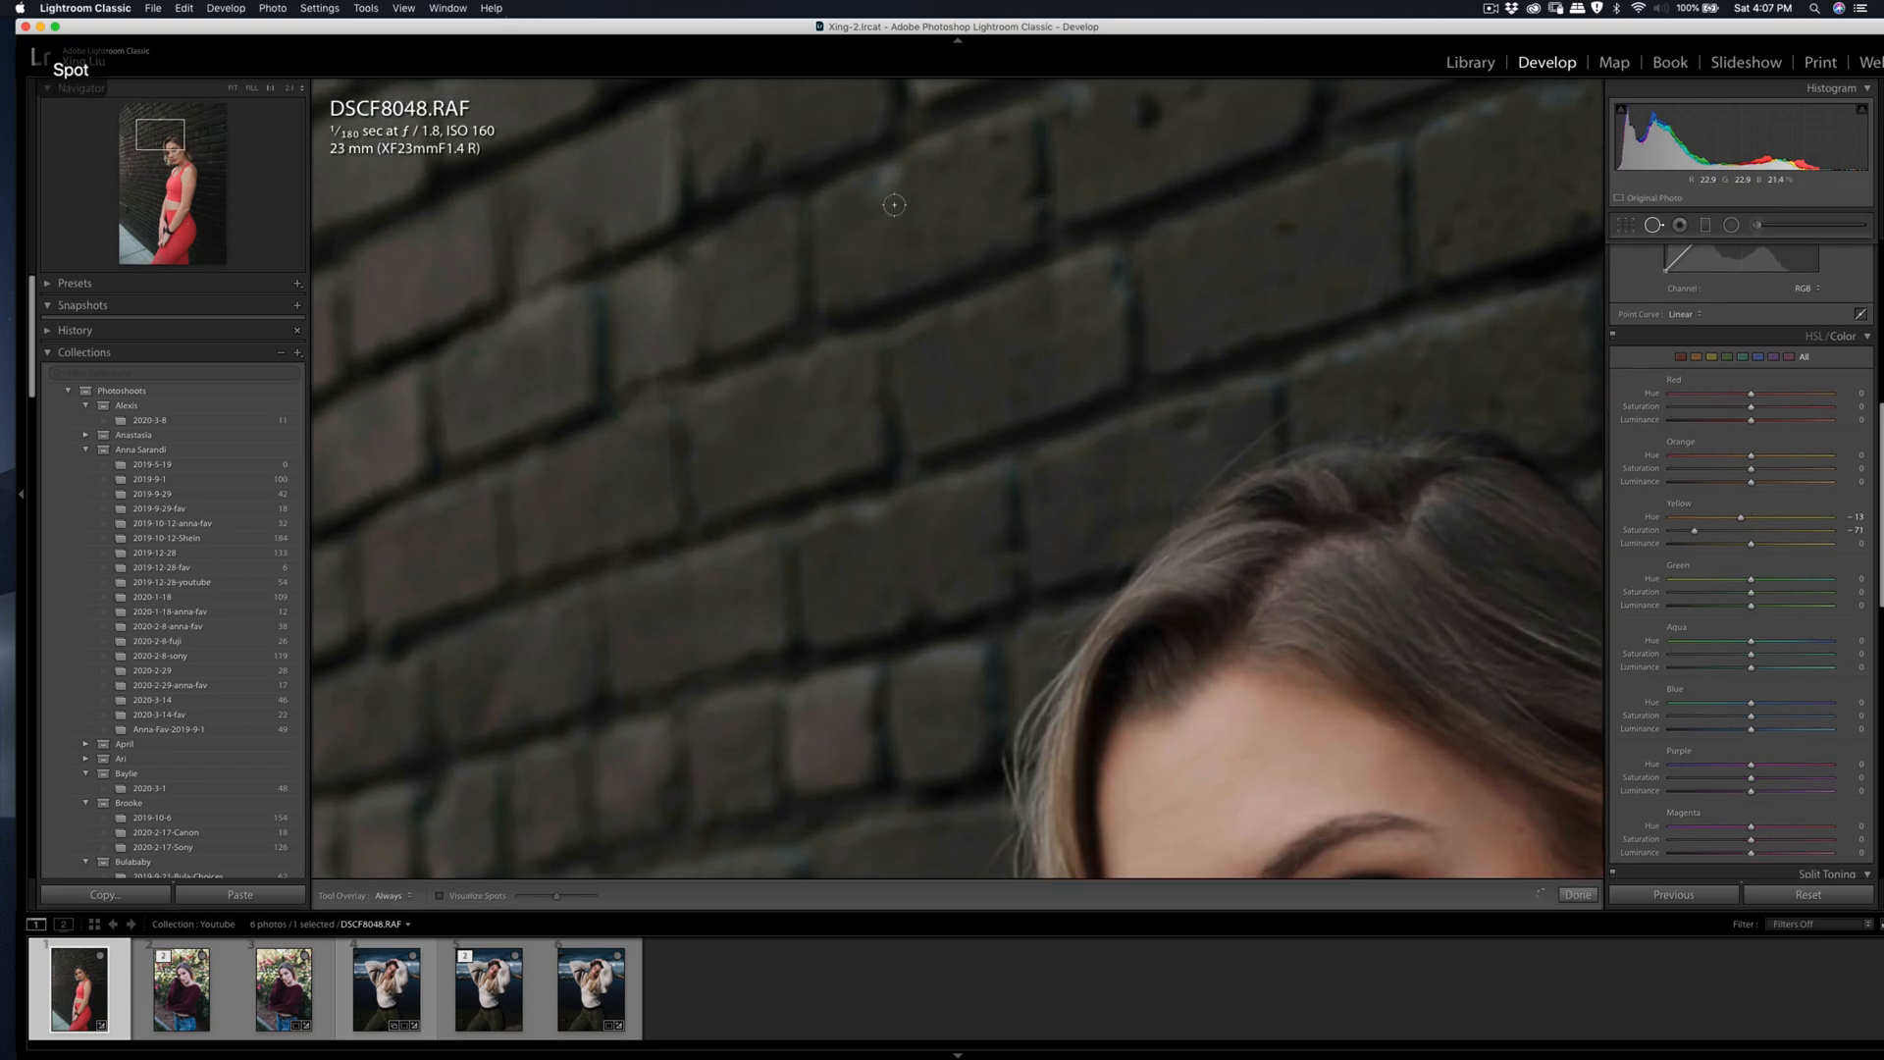
key("q")
mouse_move(871, 204)
left_mouse_down()
mouse_move(902, 169)
mouse_move(933, 181)
left_mouse_up()
left_click(888, 182)
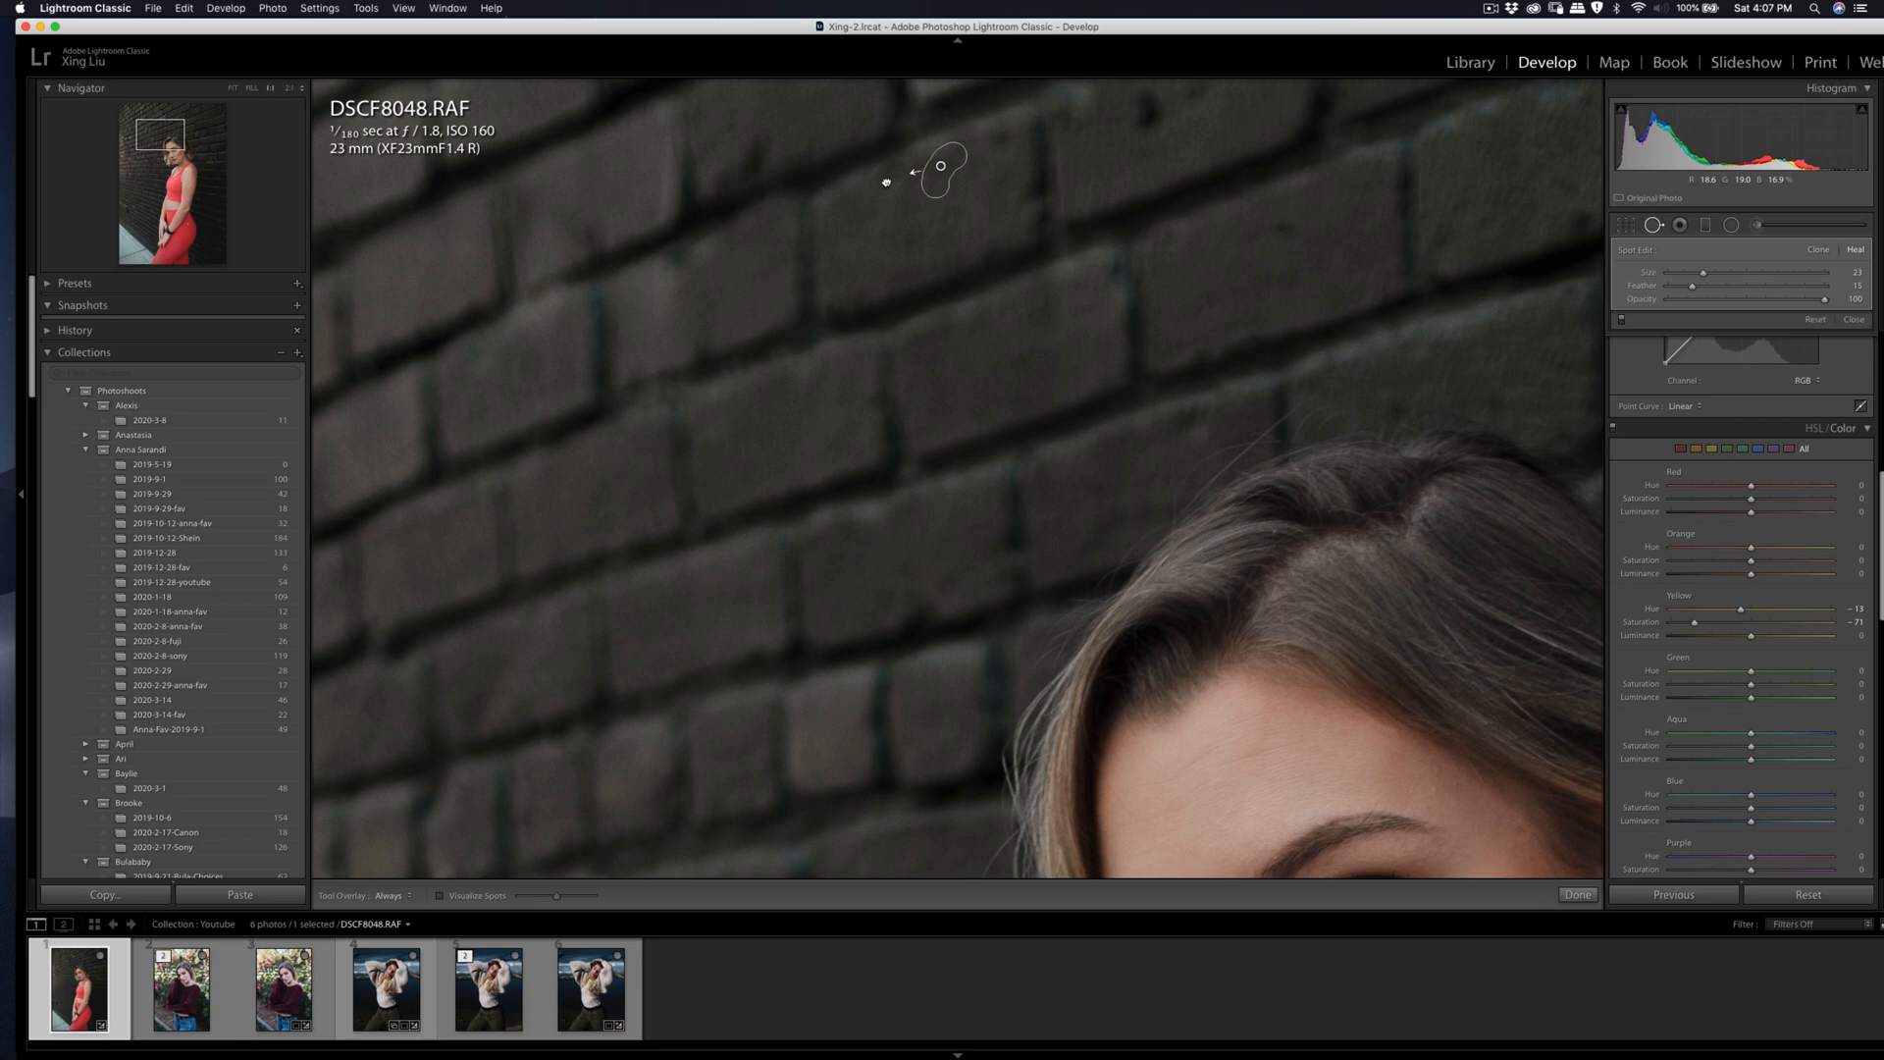
key("q")
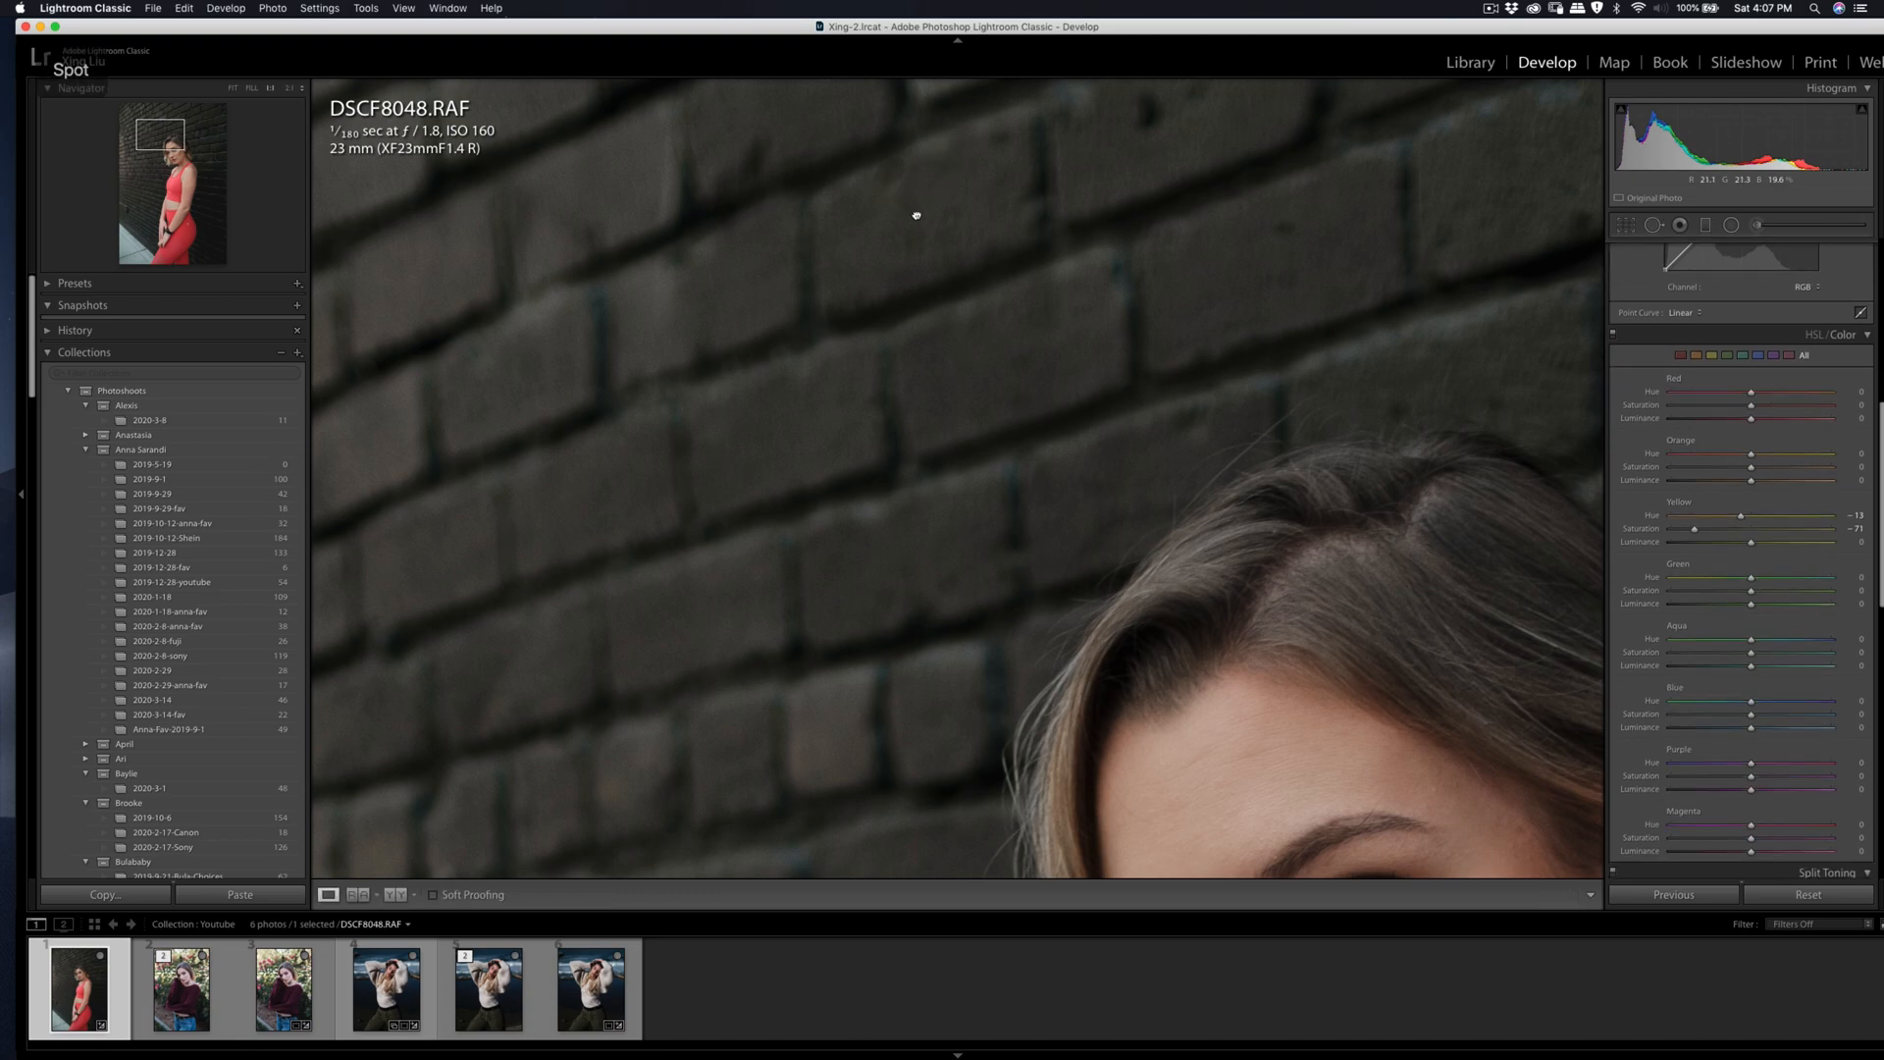
left_click(913, 210)
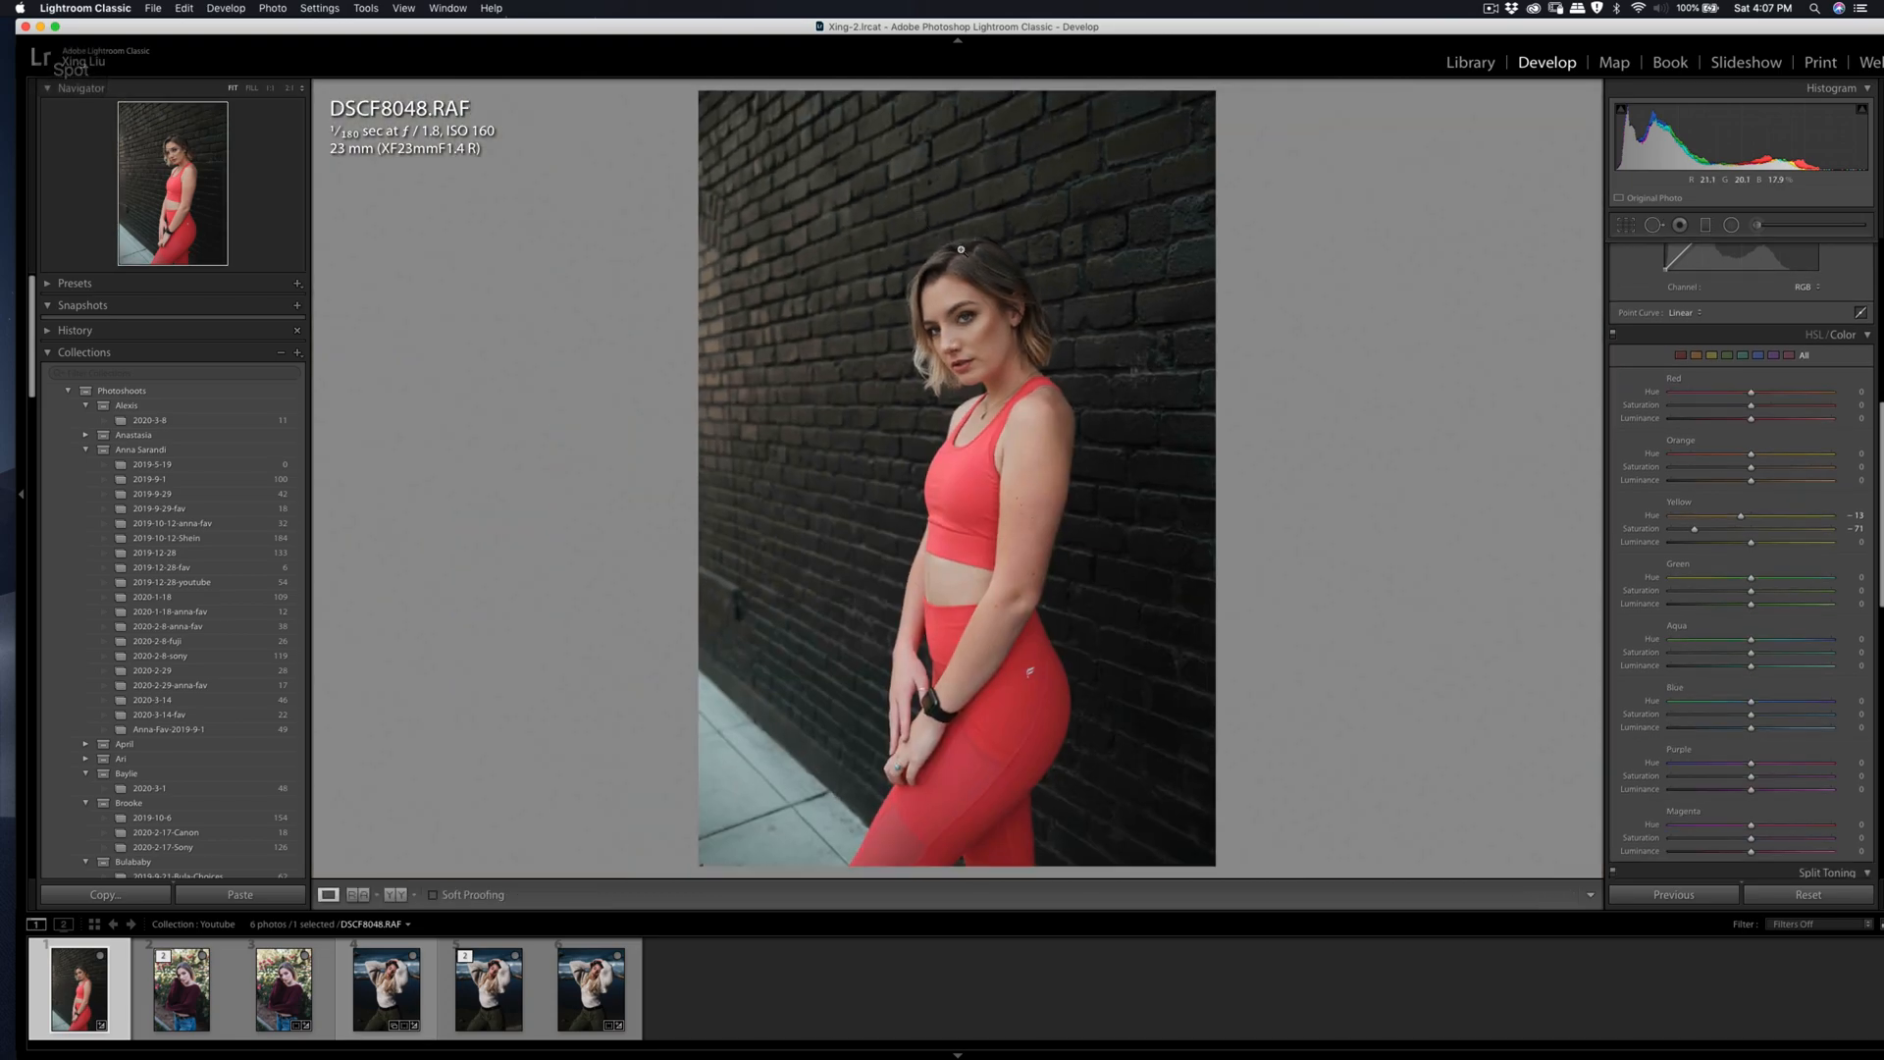
Step: Straighten the photo with a slight rotation in the crop frame
left_click(1624, 232)
left_click_drag(1479, 278, 1511, 279)
key("Return")
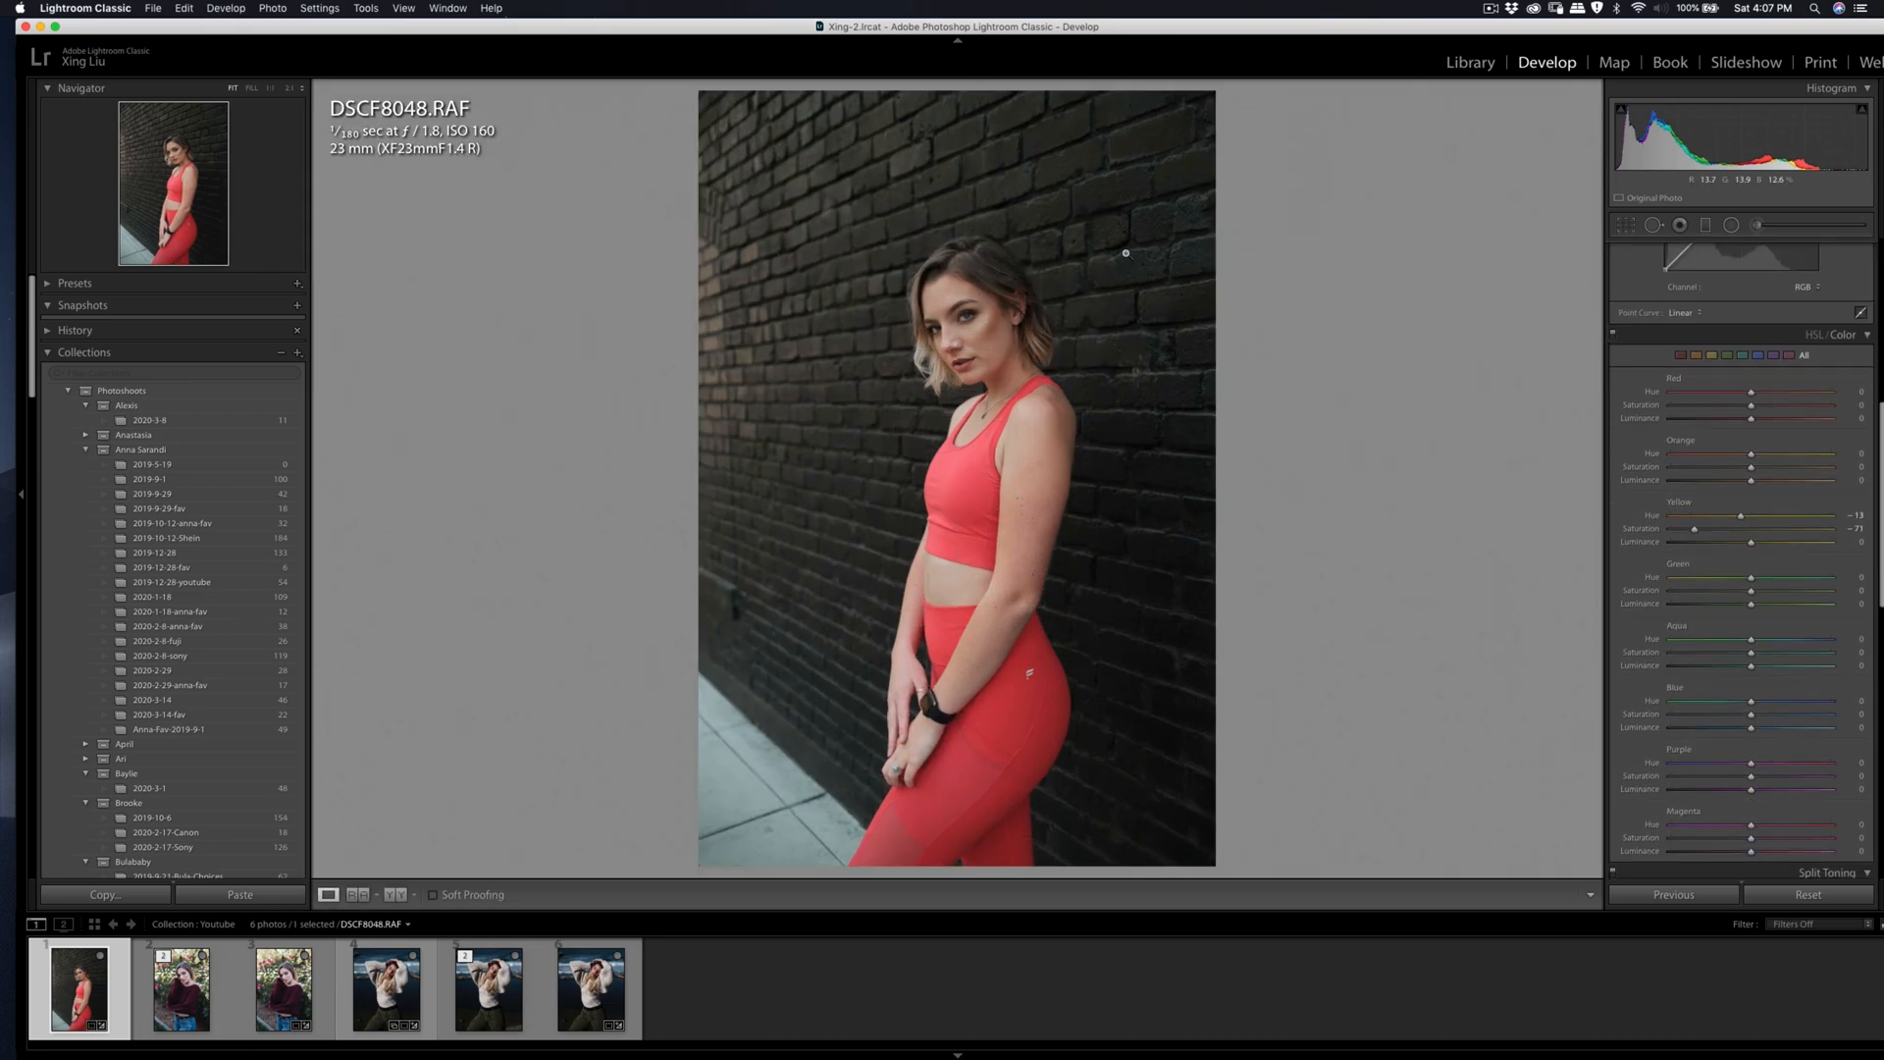
Step: Set green hue to -45, saturation to -70 and luminance to -50, and lower blue saturation to -71
scroll(1752, 447, "down", 5)
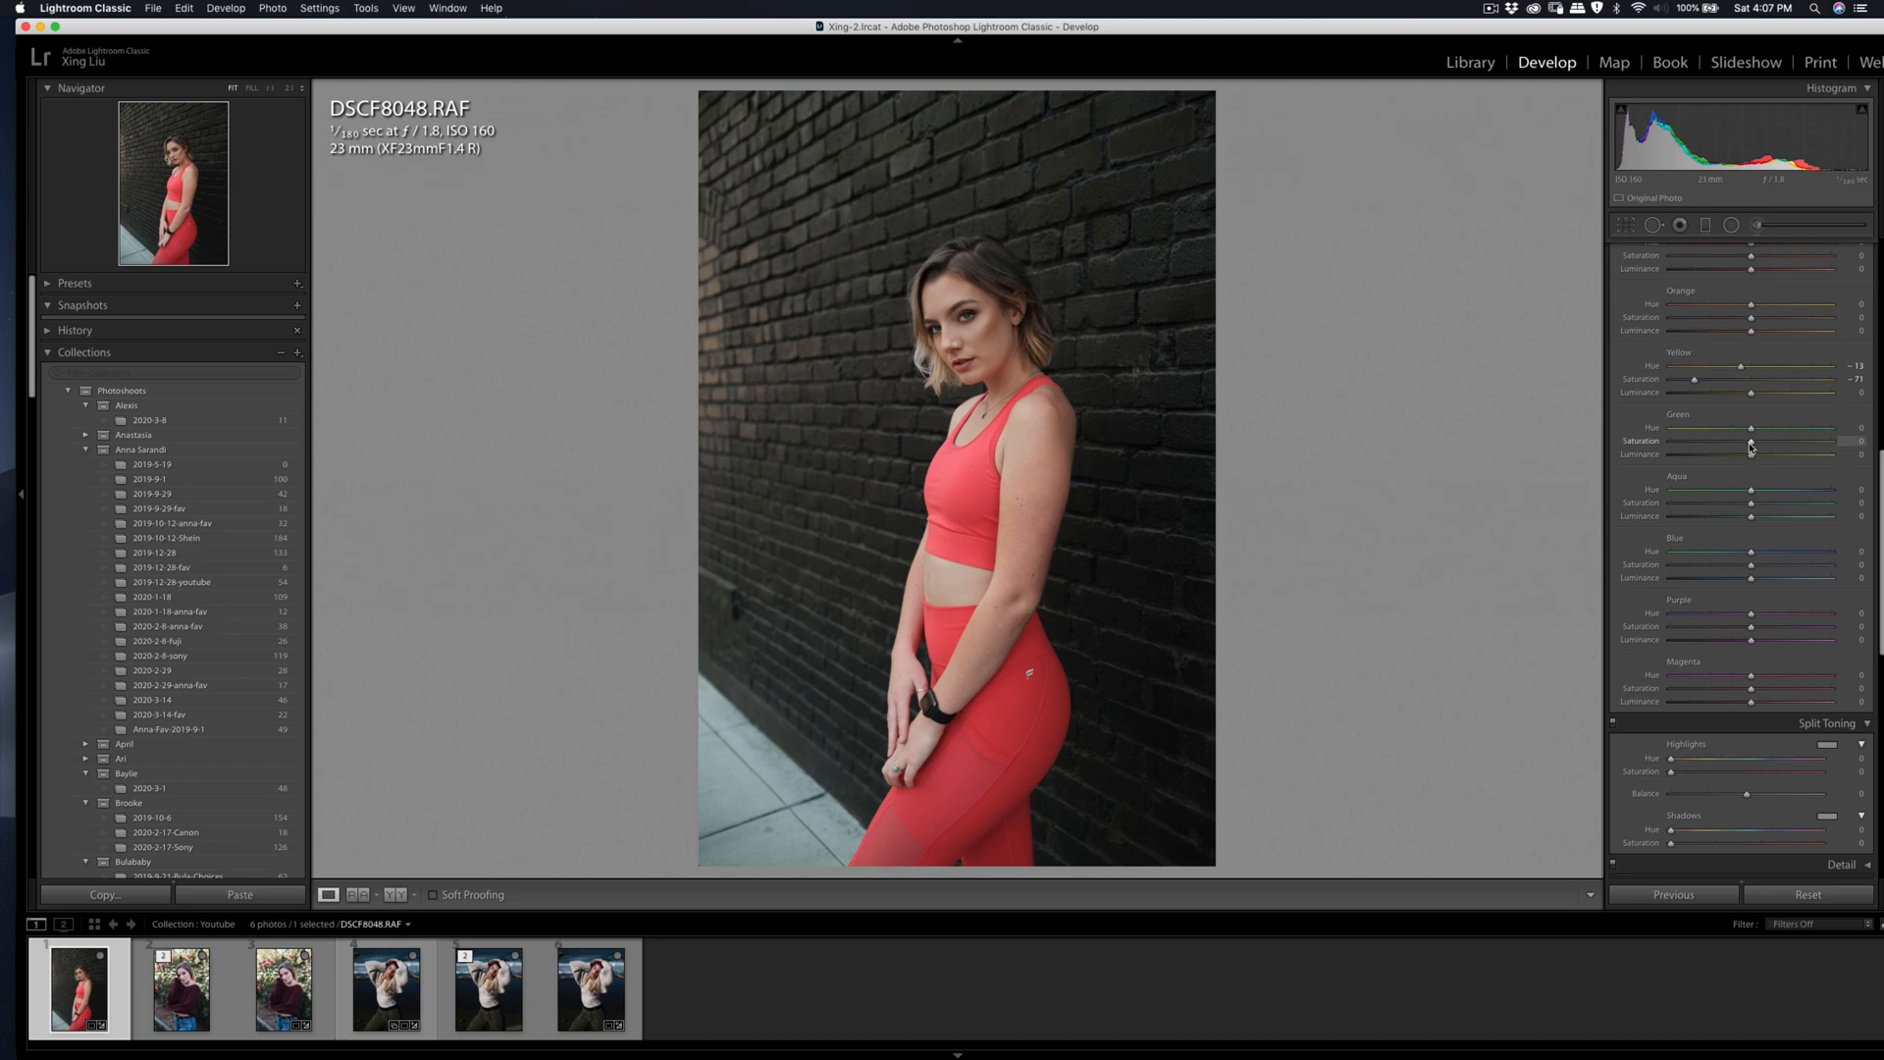
mouse_move(1696, 444)
left_mouse_down()
mouse_move(1811, 447)
mouse_move(1694, 447)
mouse_move(1745, 430)
mouse_move(1716, 429)
left_mouse_up()
mouse_move(1751, 566)
left_mouse_down()
mouse_move(1676, 567)
mouse_move(1765, 587)
left_mouse_up()
Step: Crop the photo to the 4 x 5 / 8 x 10 aspect ratio and rotate it to an angle of 1.21
left_click(1627, 225)
left_click(1752, 274)
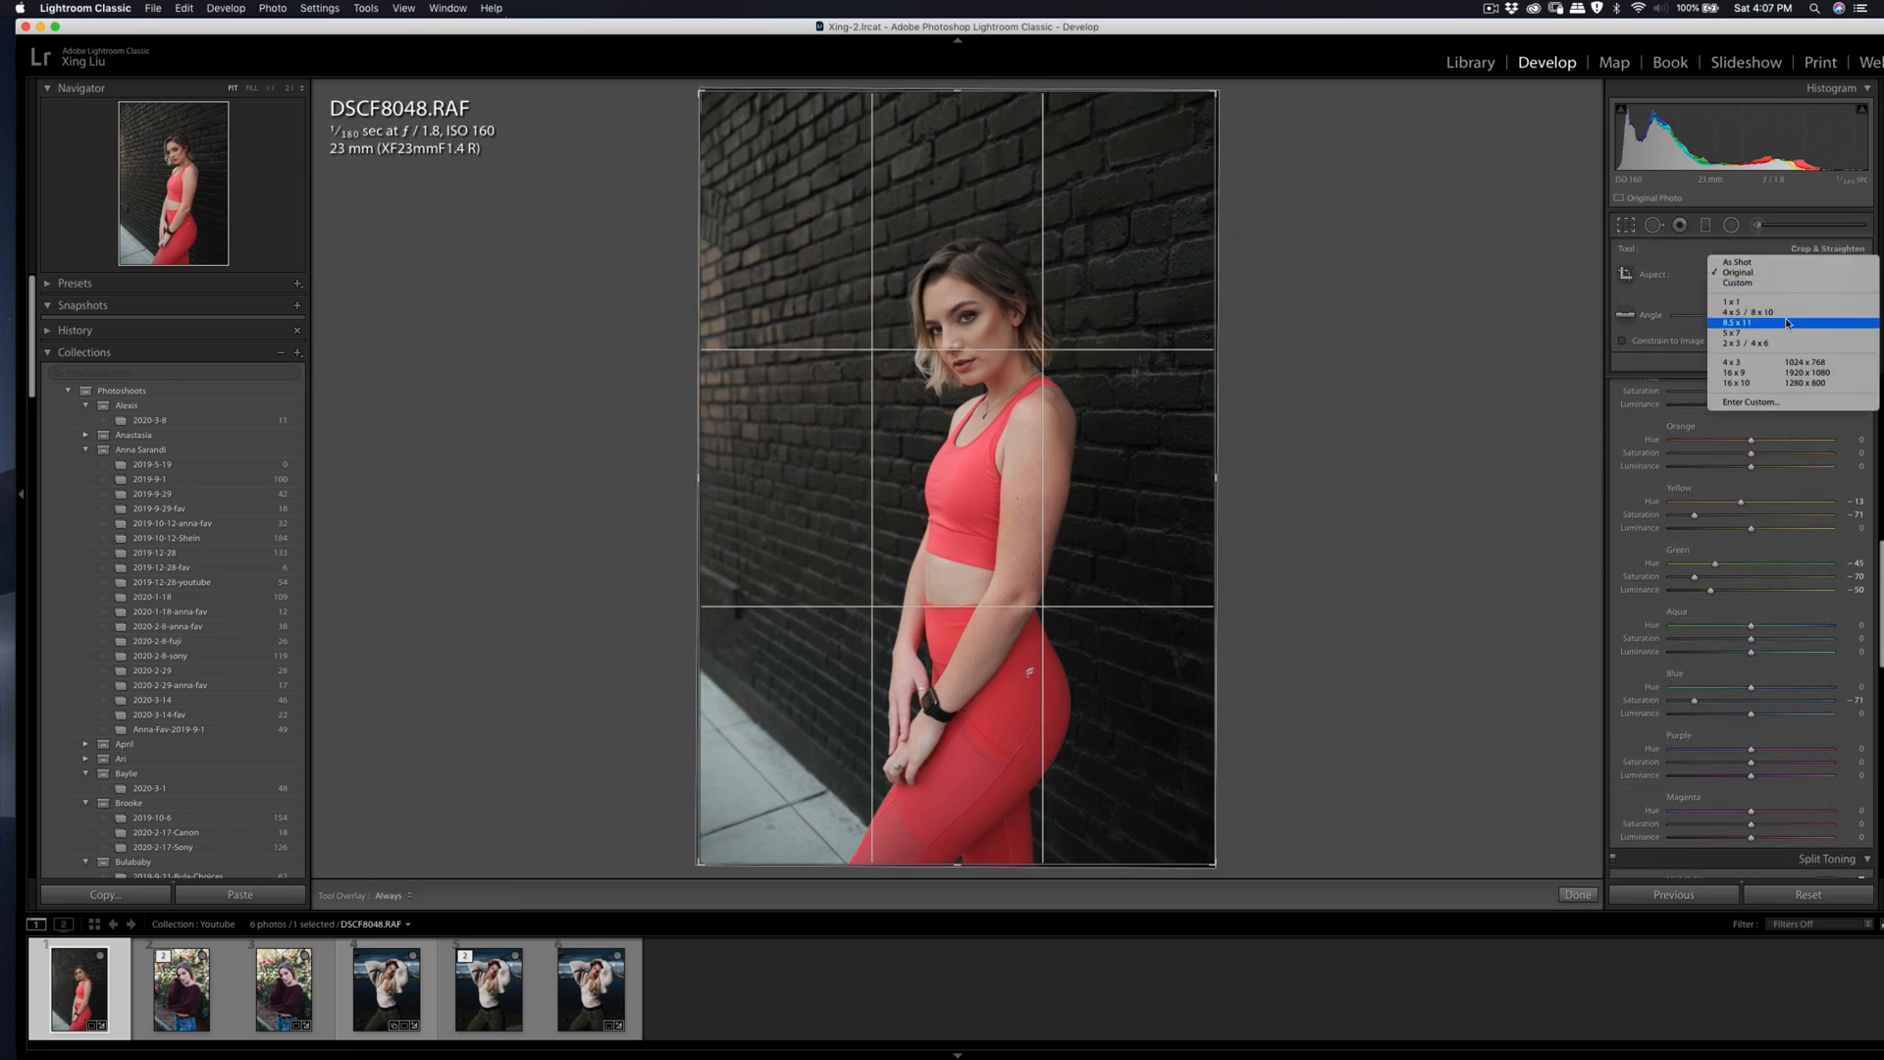
left_click(1748, 312)
left_click_drag(1247, 263, 1296, 242)
left_click_drag(1029, 347, 1029, 341)
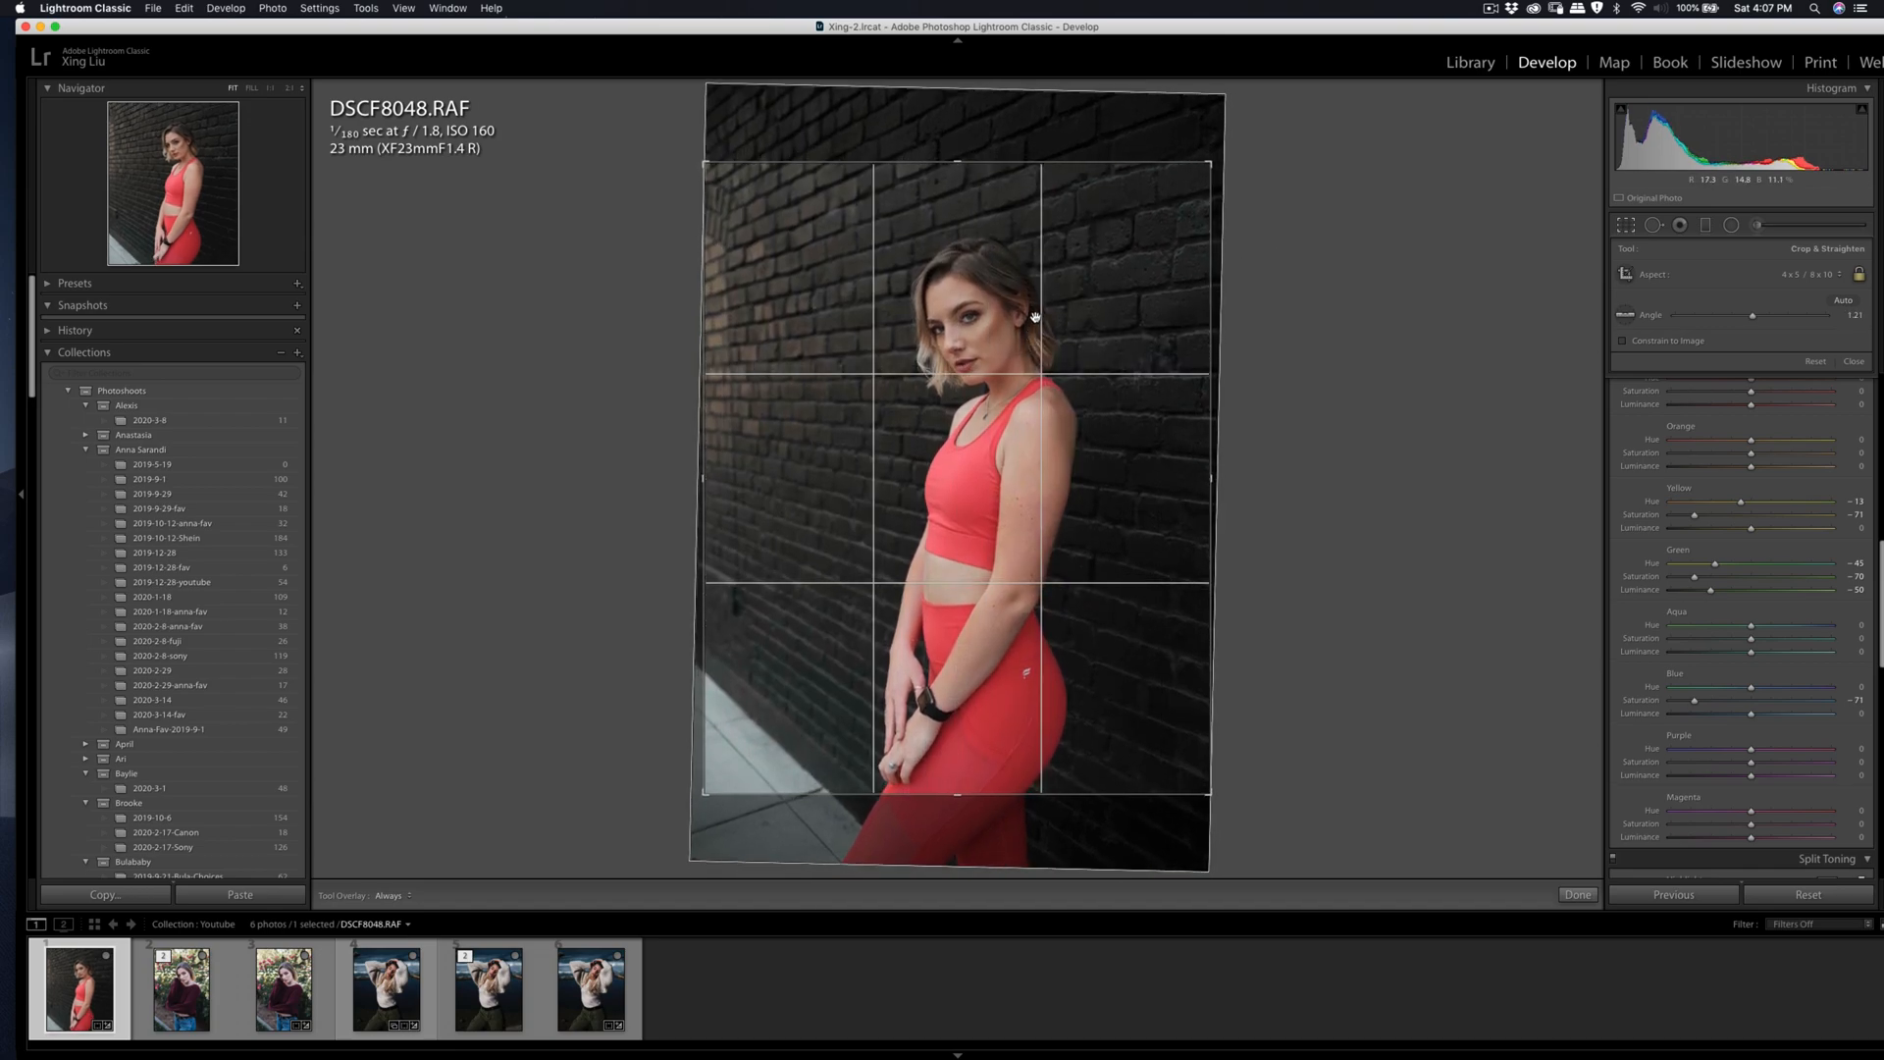
key("Return")
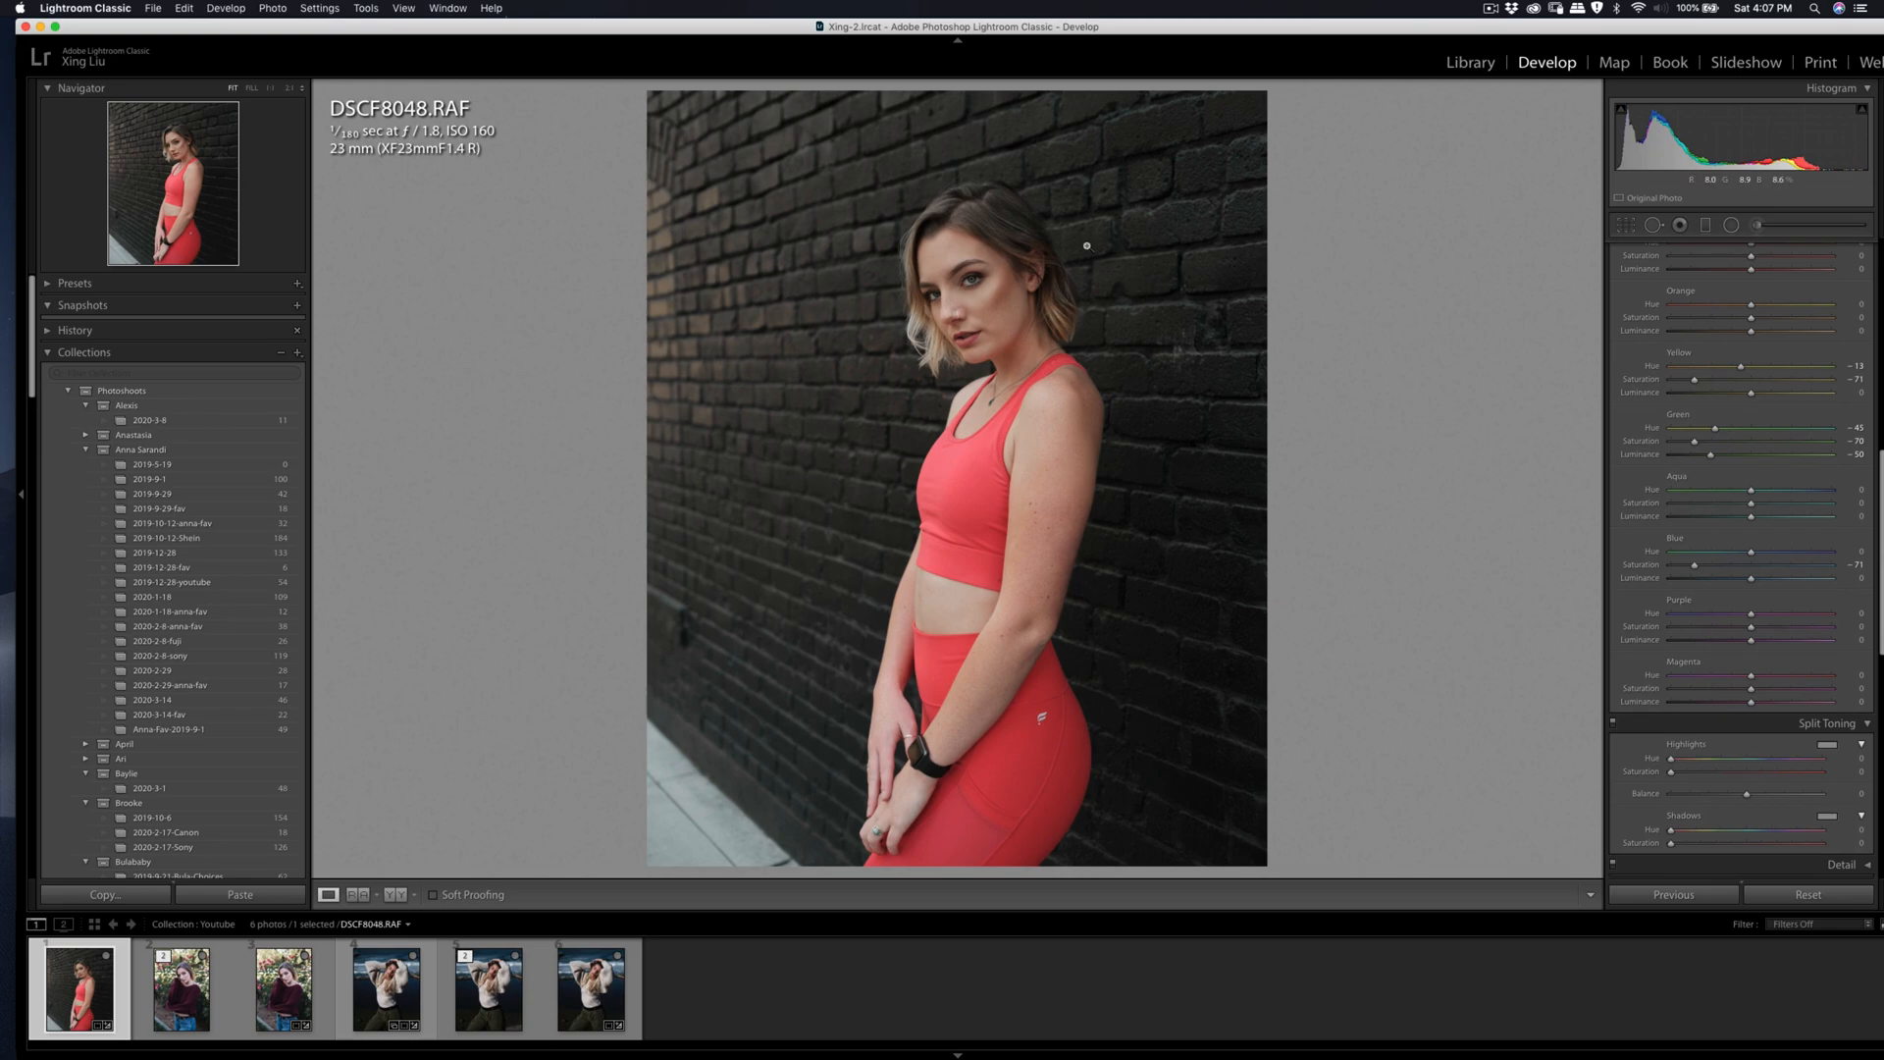
Step: Reposition the photo within the 4 x 5 crop frame to refine the woman's placement and headroom
left_click(1626, 225)
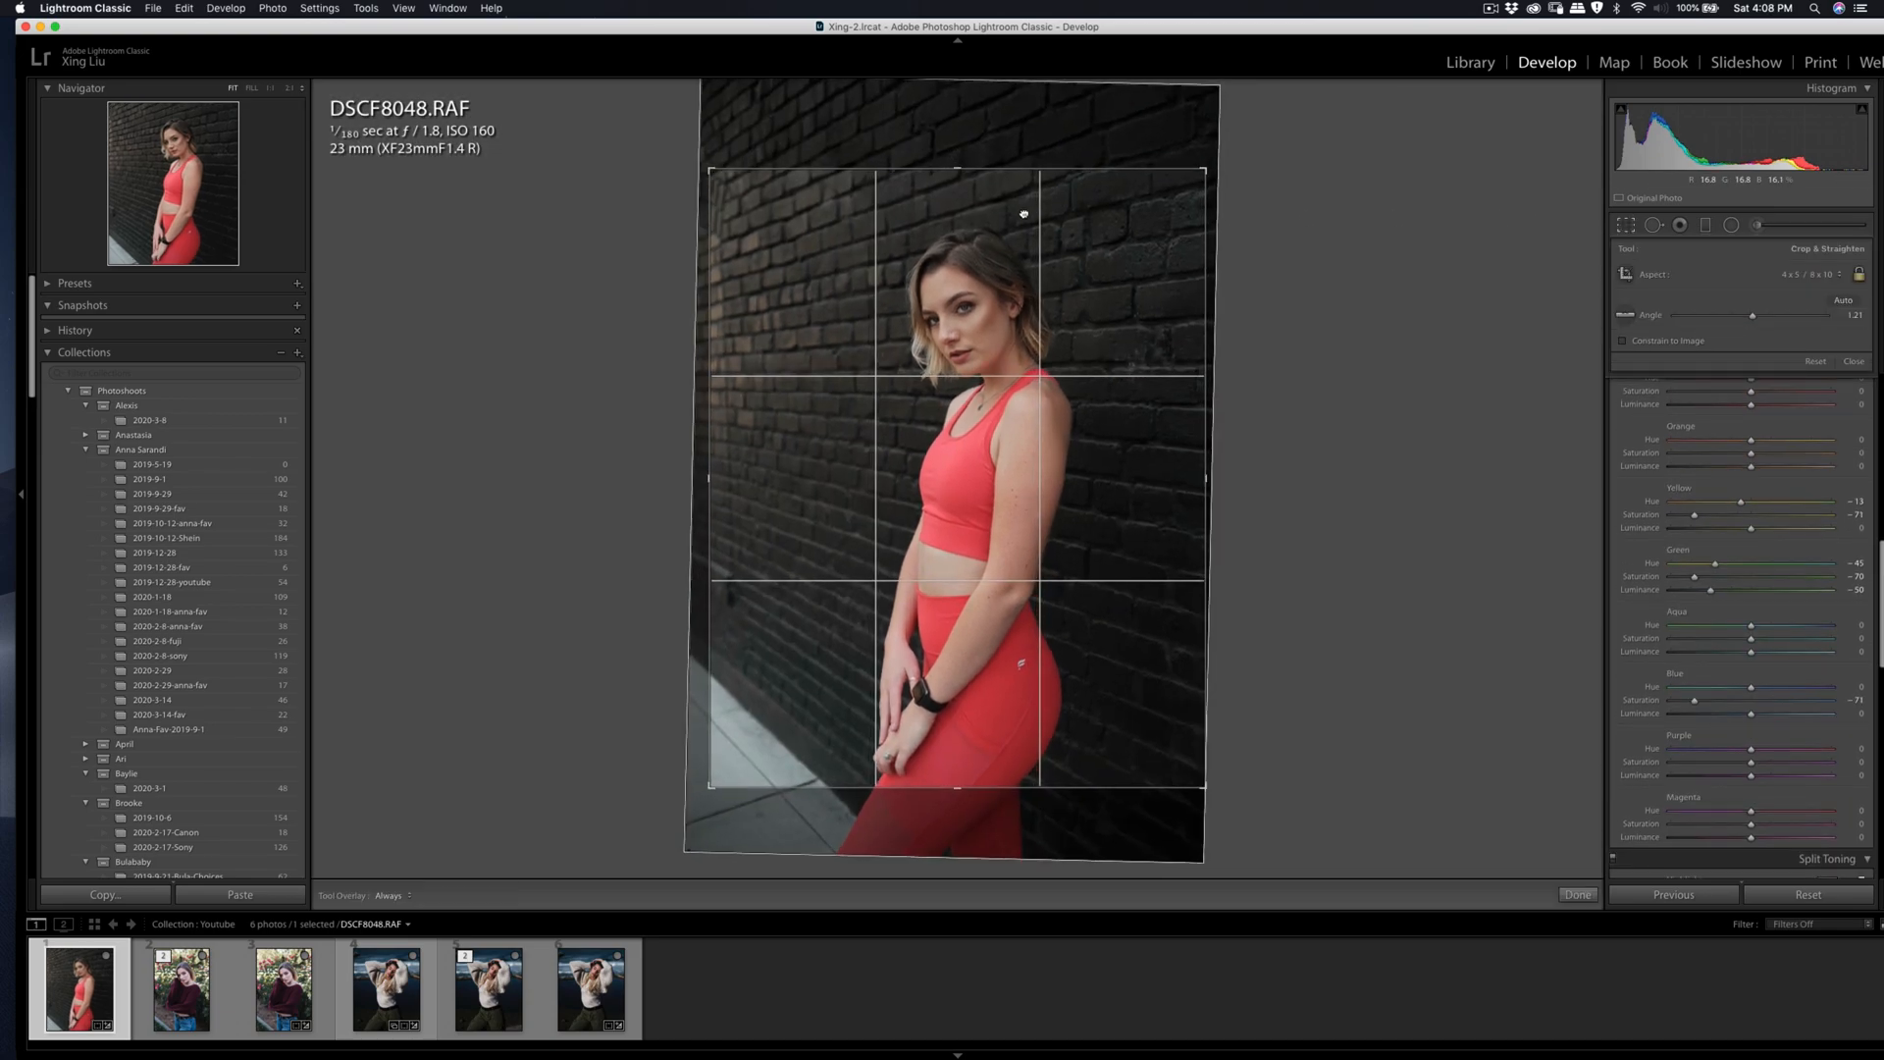
key("Return")
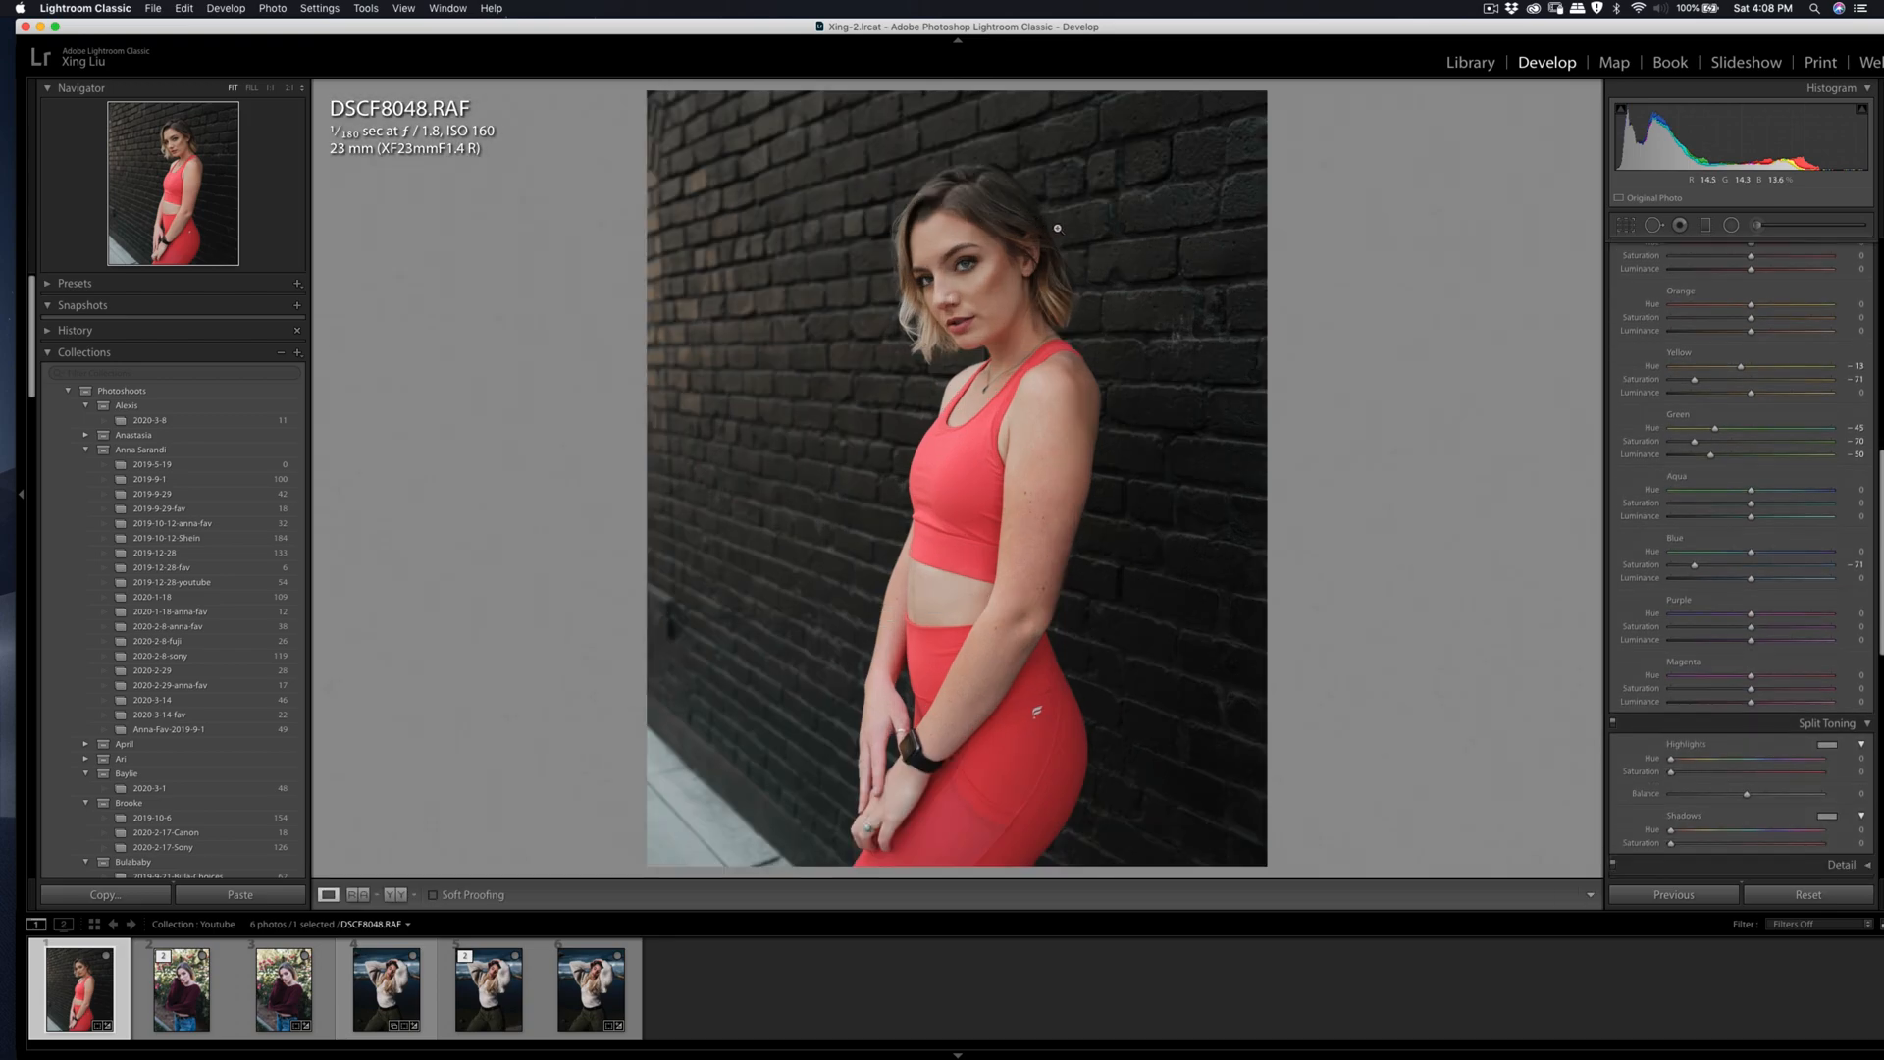
left_click(1627, 226)
left_click_drag(1043, 320, 1047, 314)
key("Return")
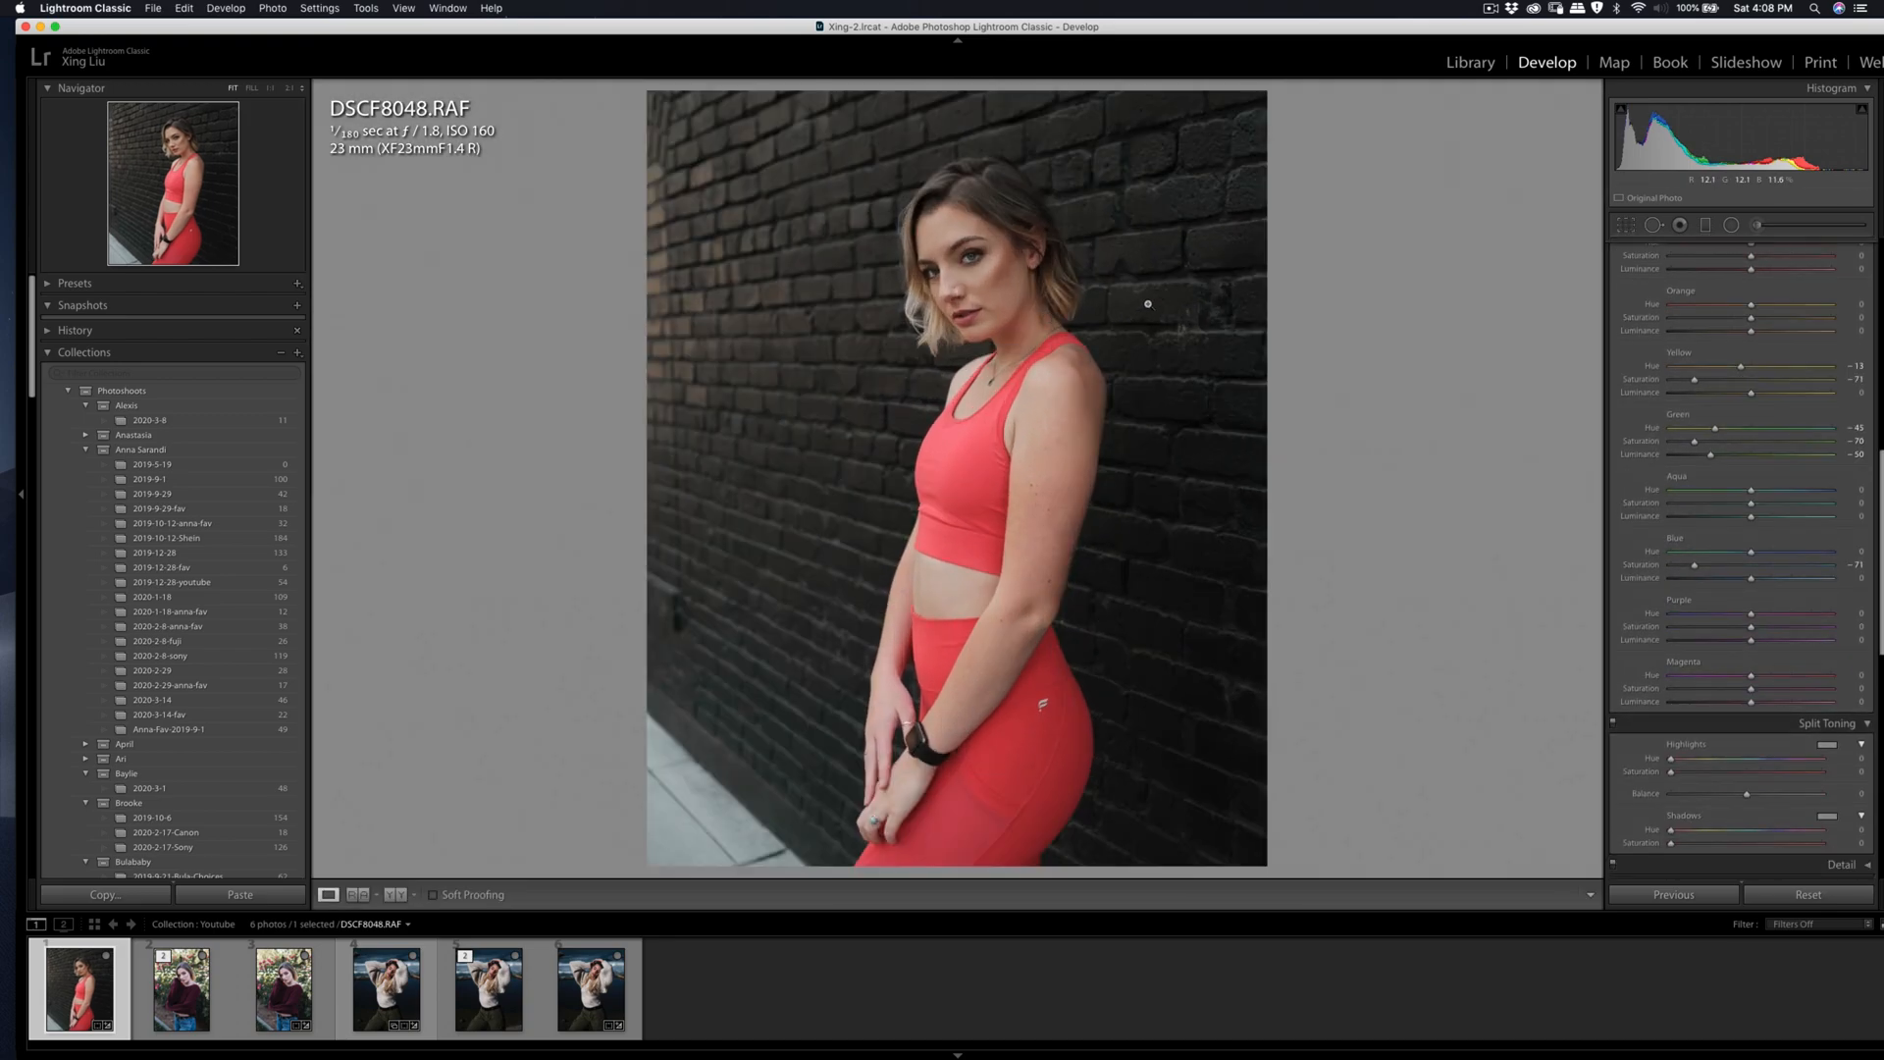
left_click(1626, 225)
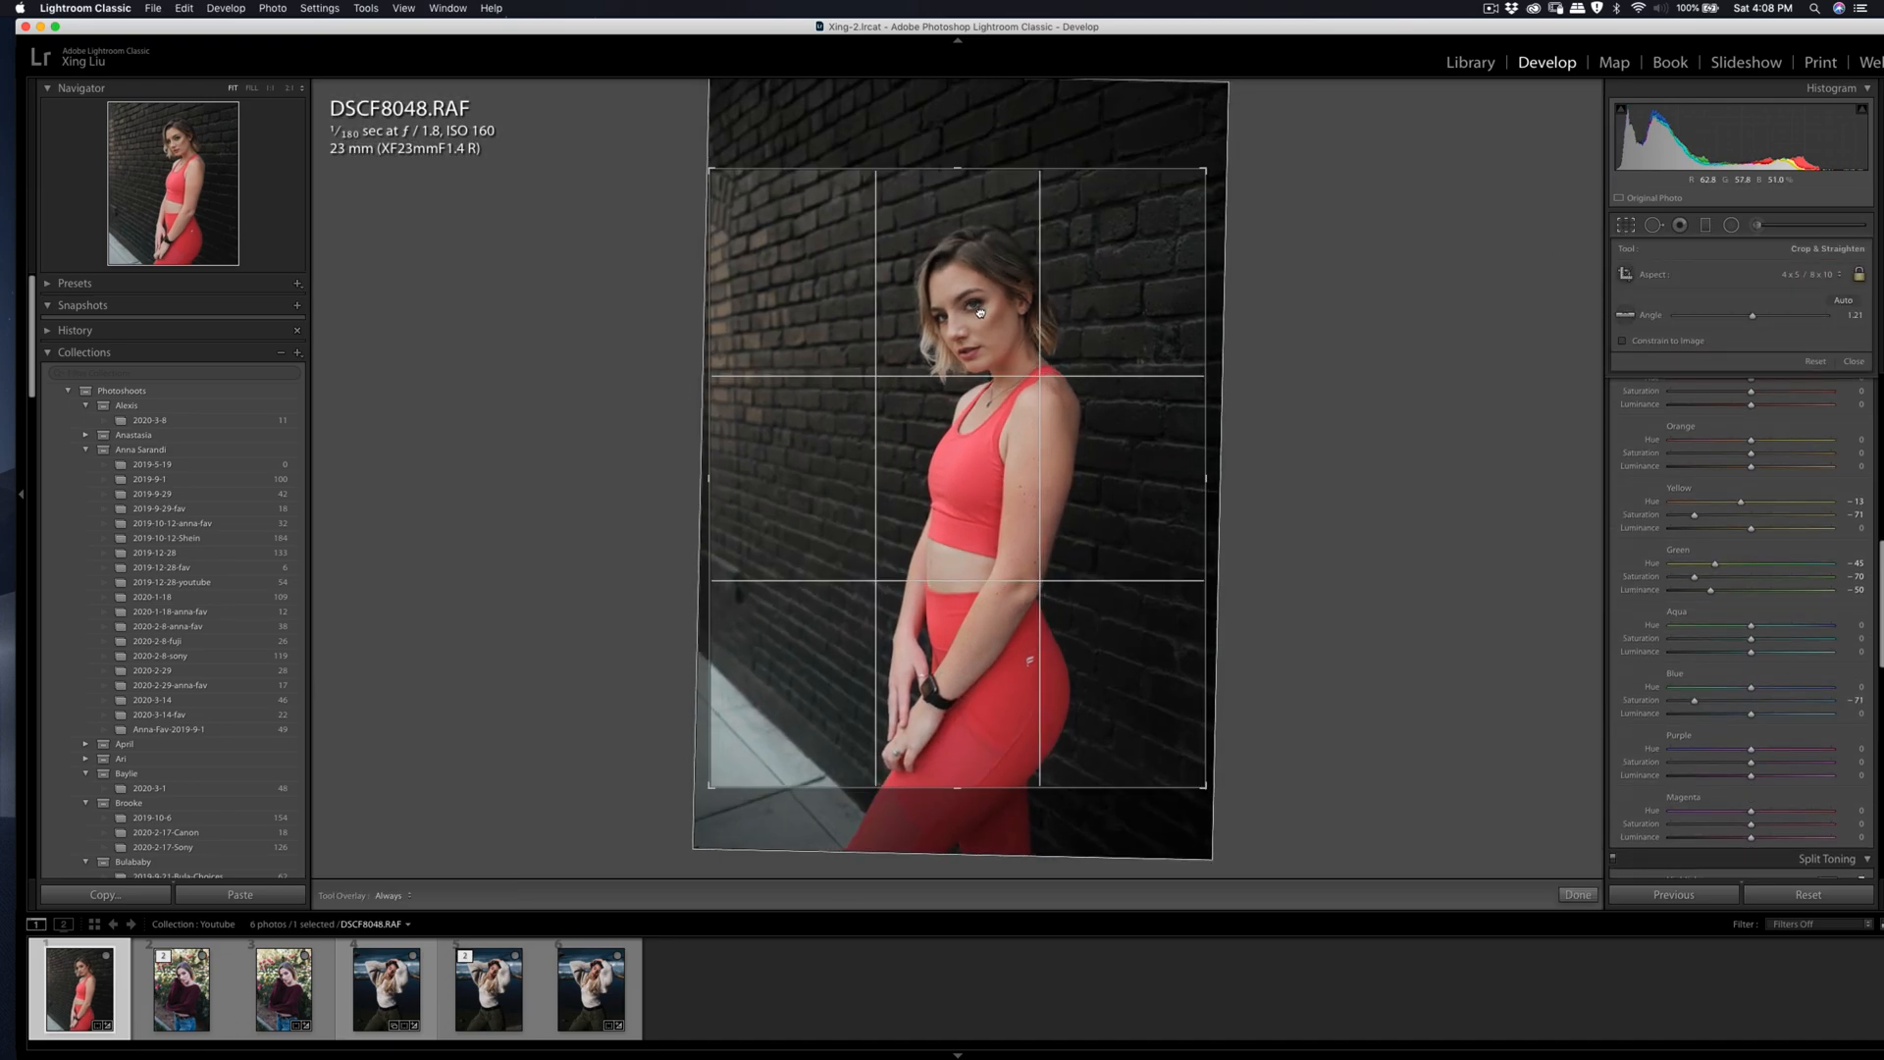
key("Return")
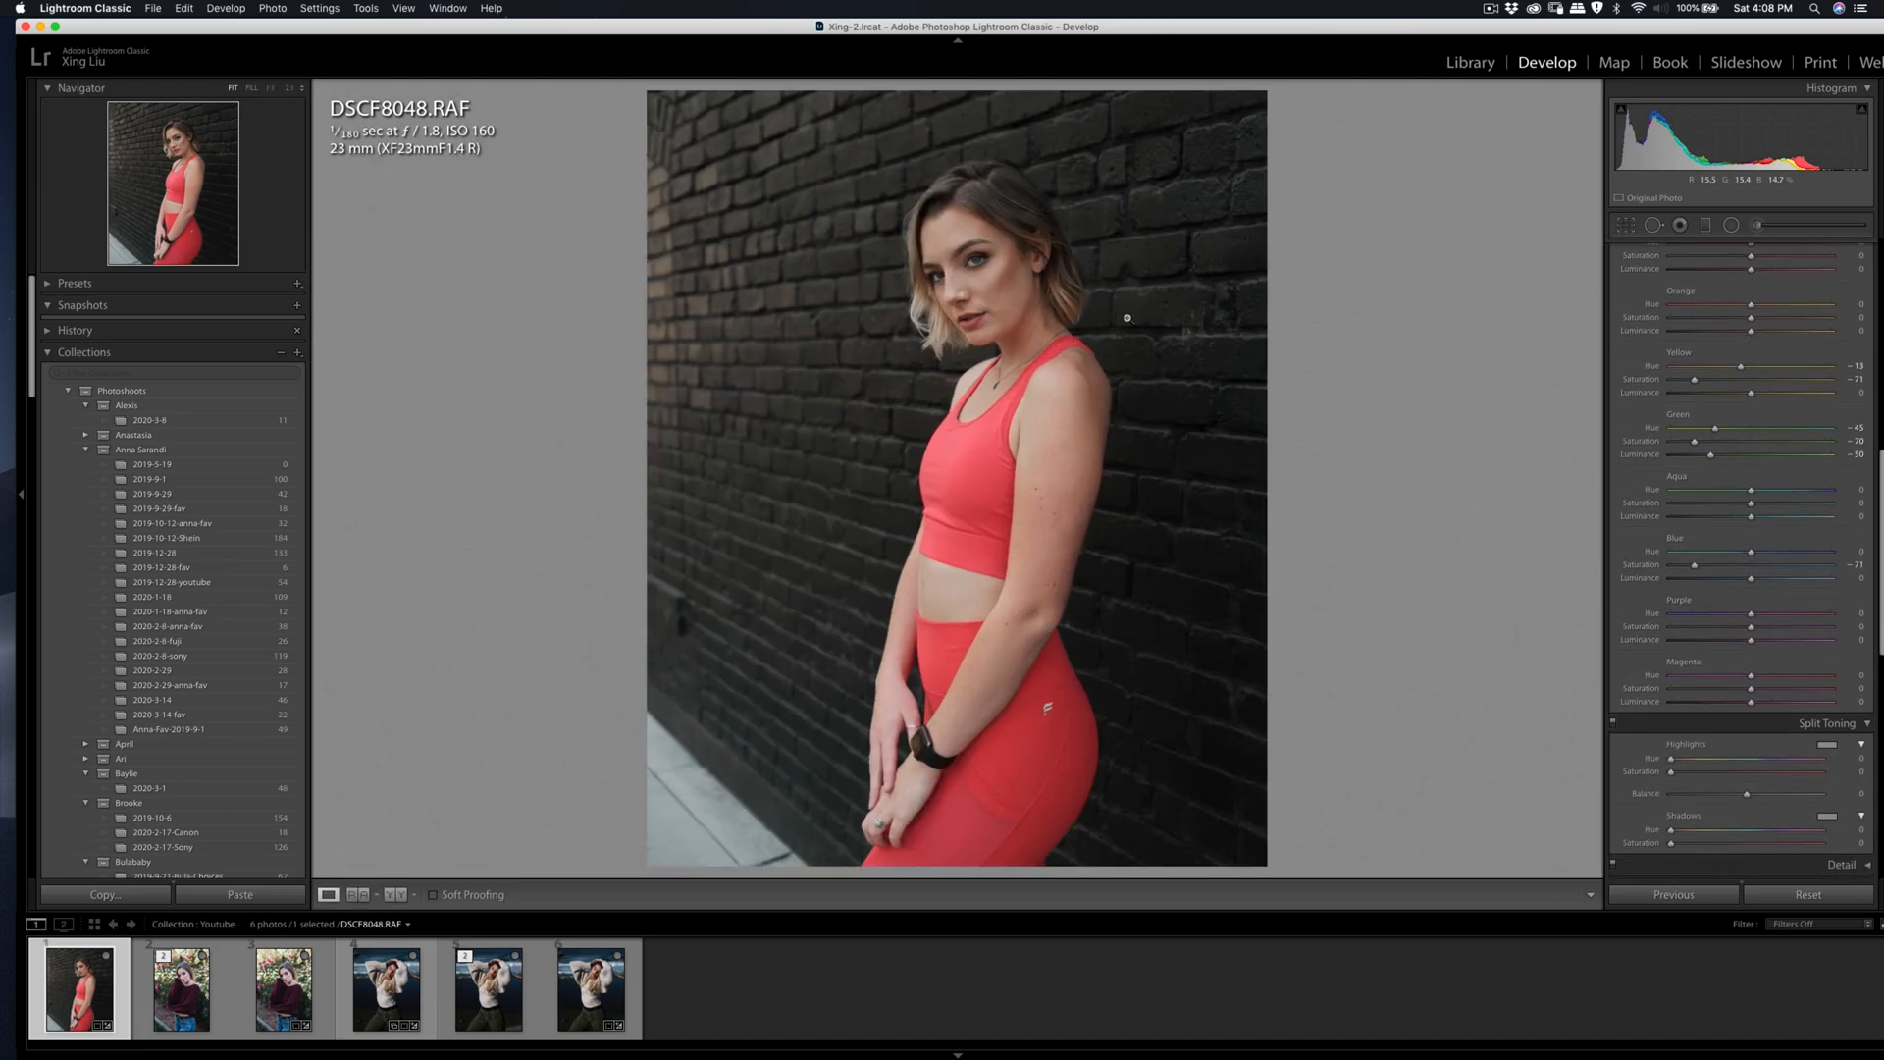
Step: Send the edited DSCF8048 photo to Imagenomic Portraiture 3 for skin smoothing
right_click(1062, 337)
mouse_move(1178, 471)
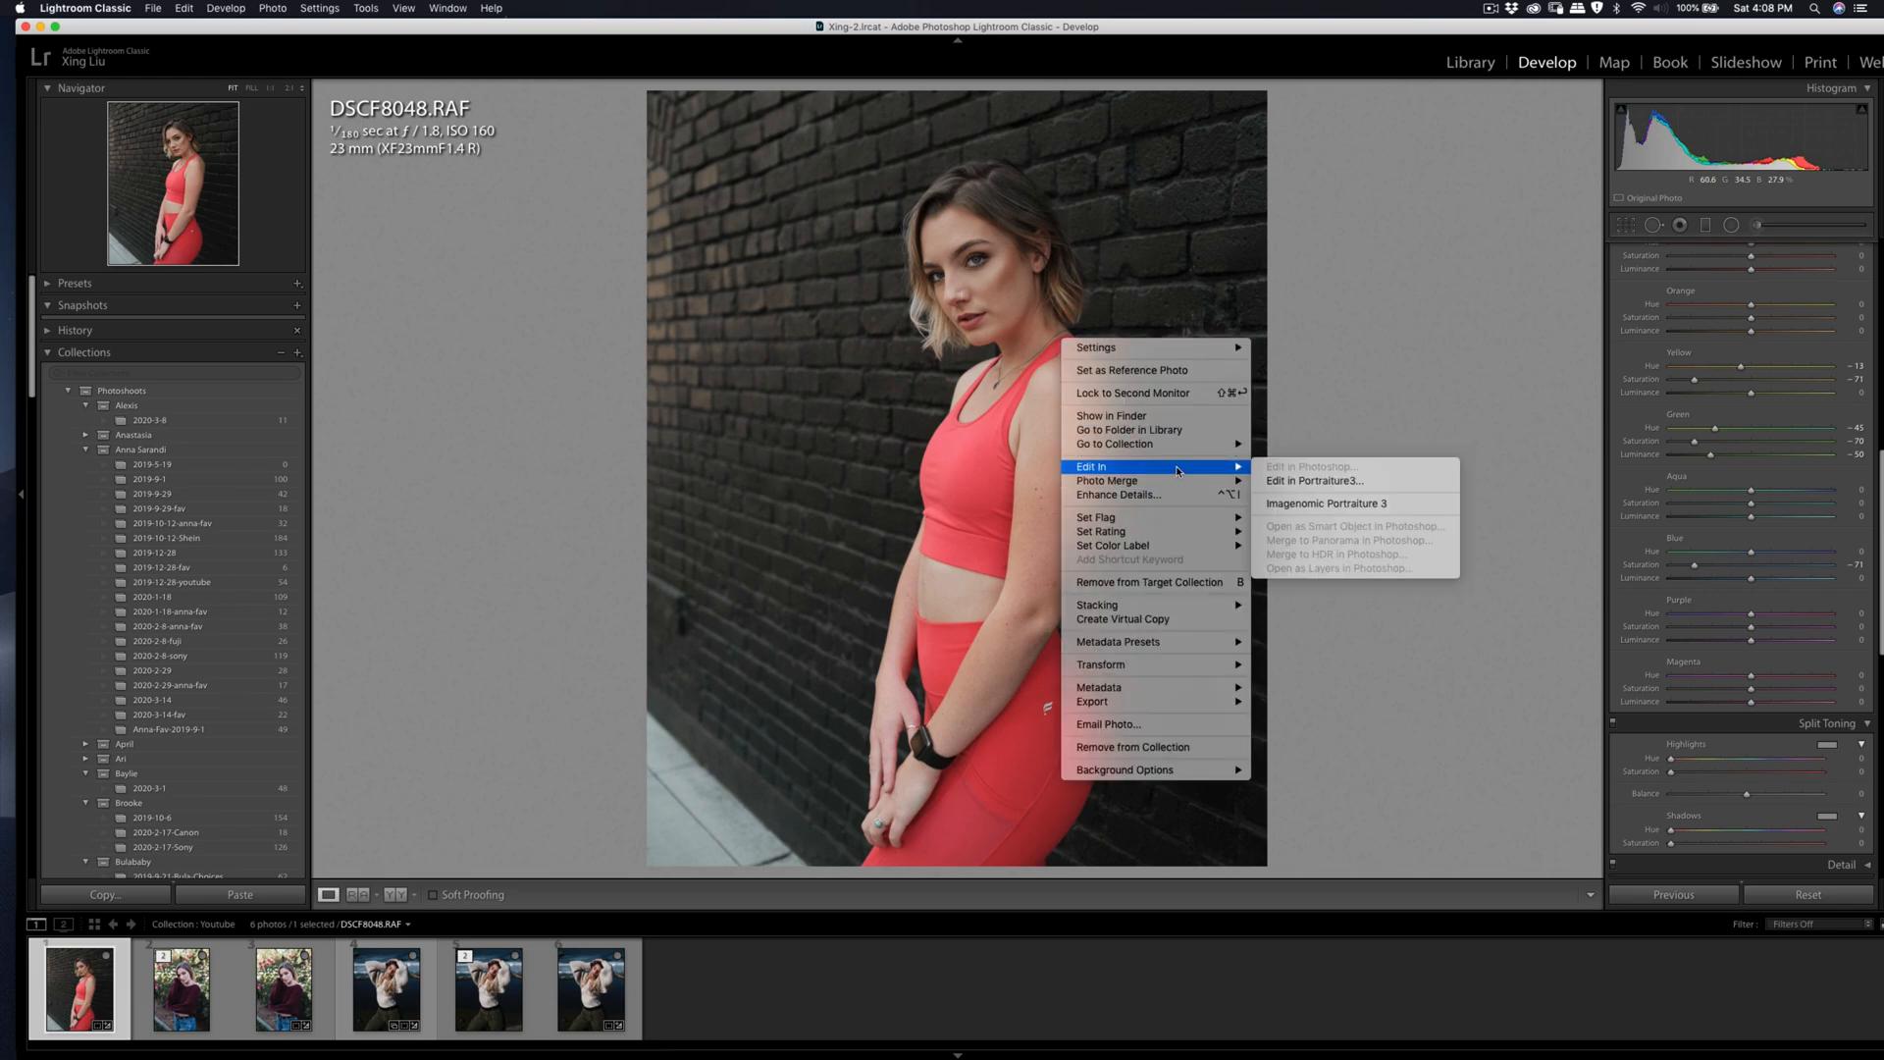
left_click(1325, 503)
left_click(1273, 490)
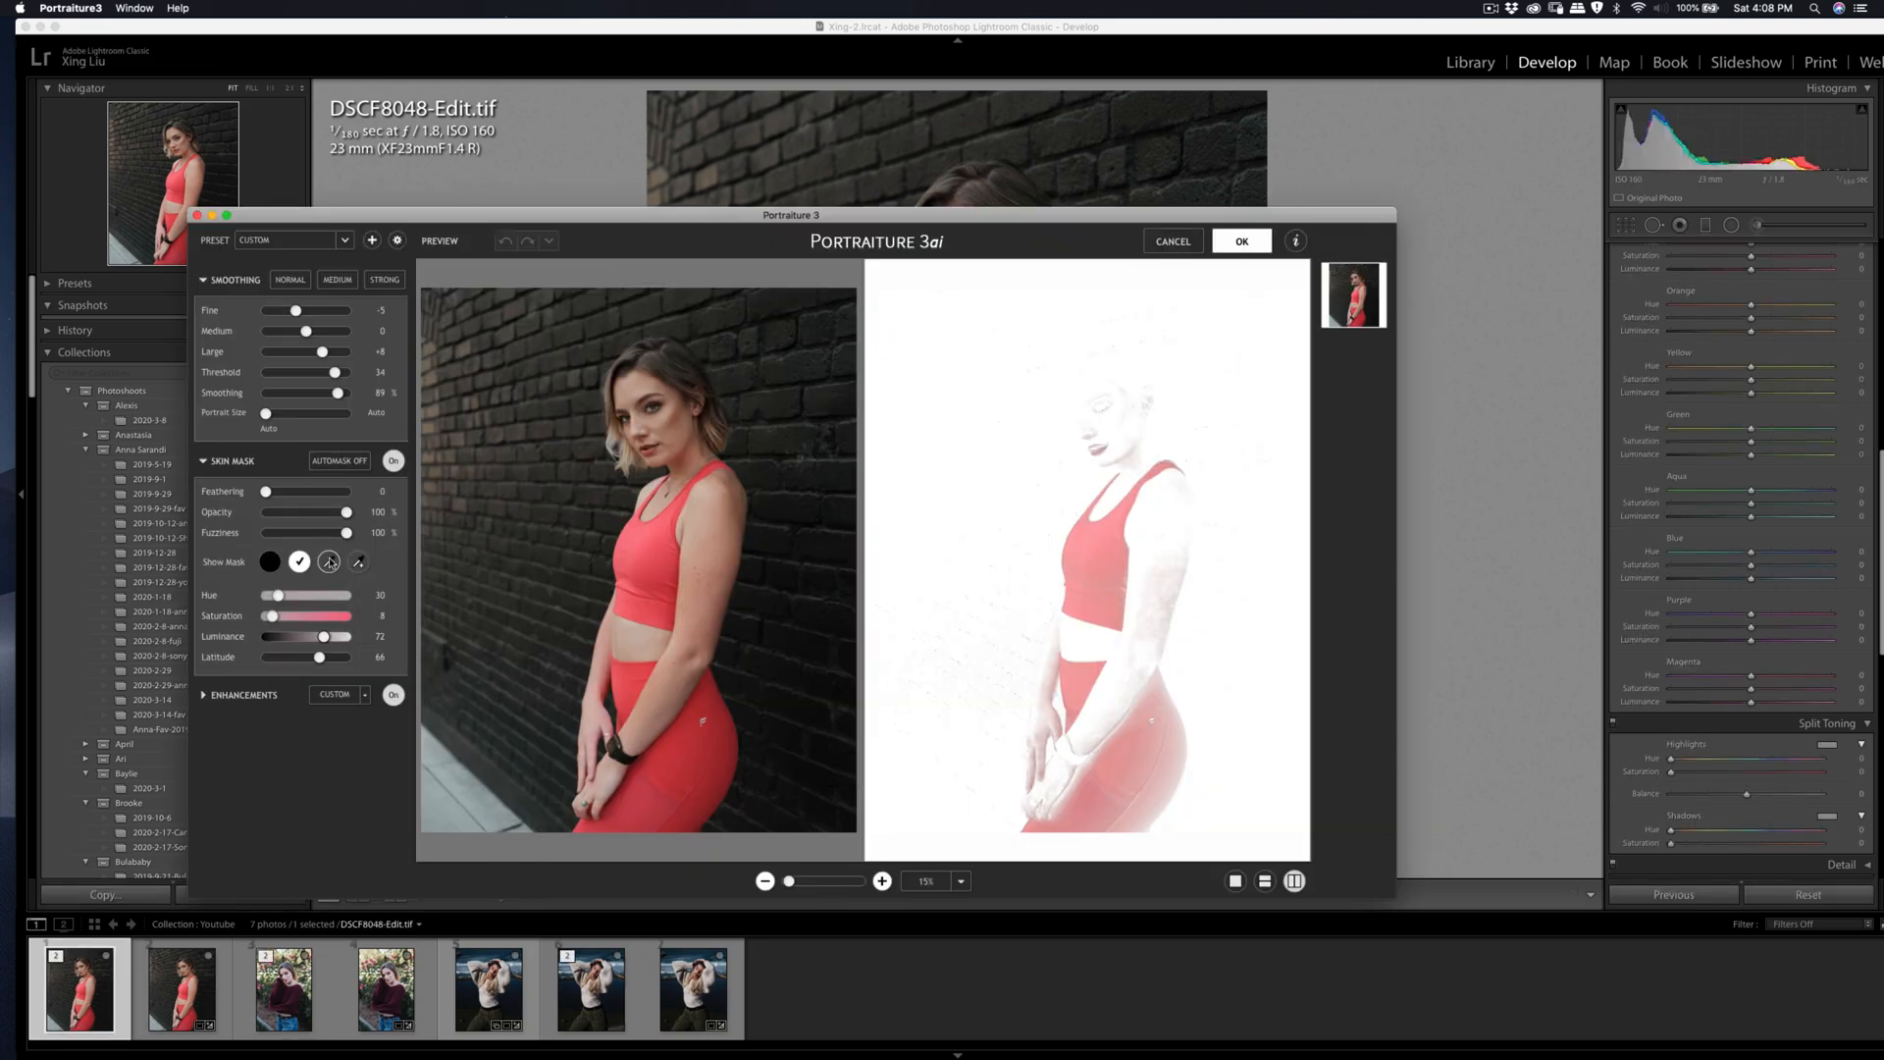
Step: Build the skin mask by sampling the skin tone on the woman's face, and apply the smoothing
left_click(359, 562)
left_click(633, 397)
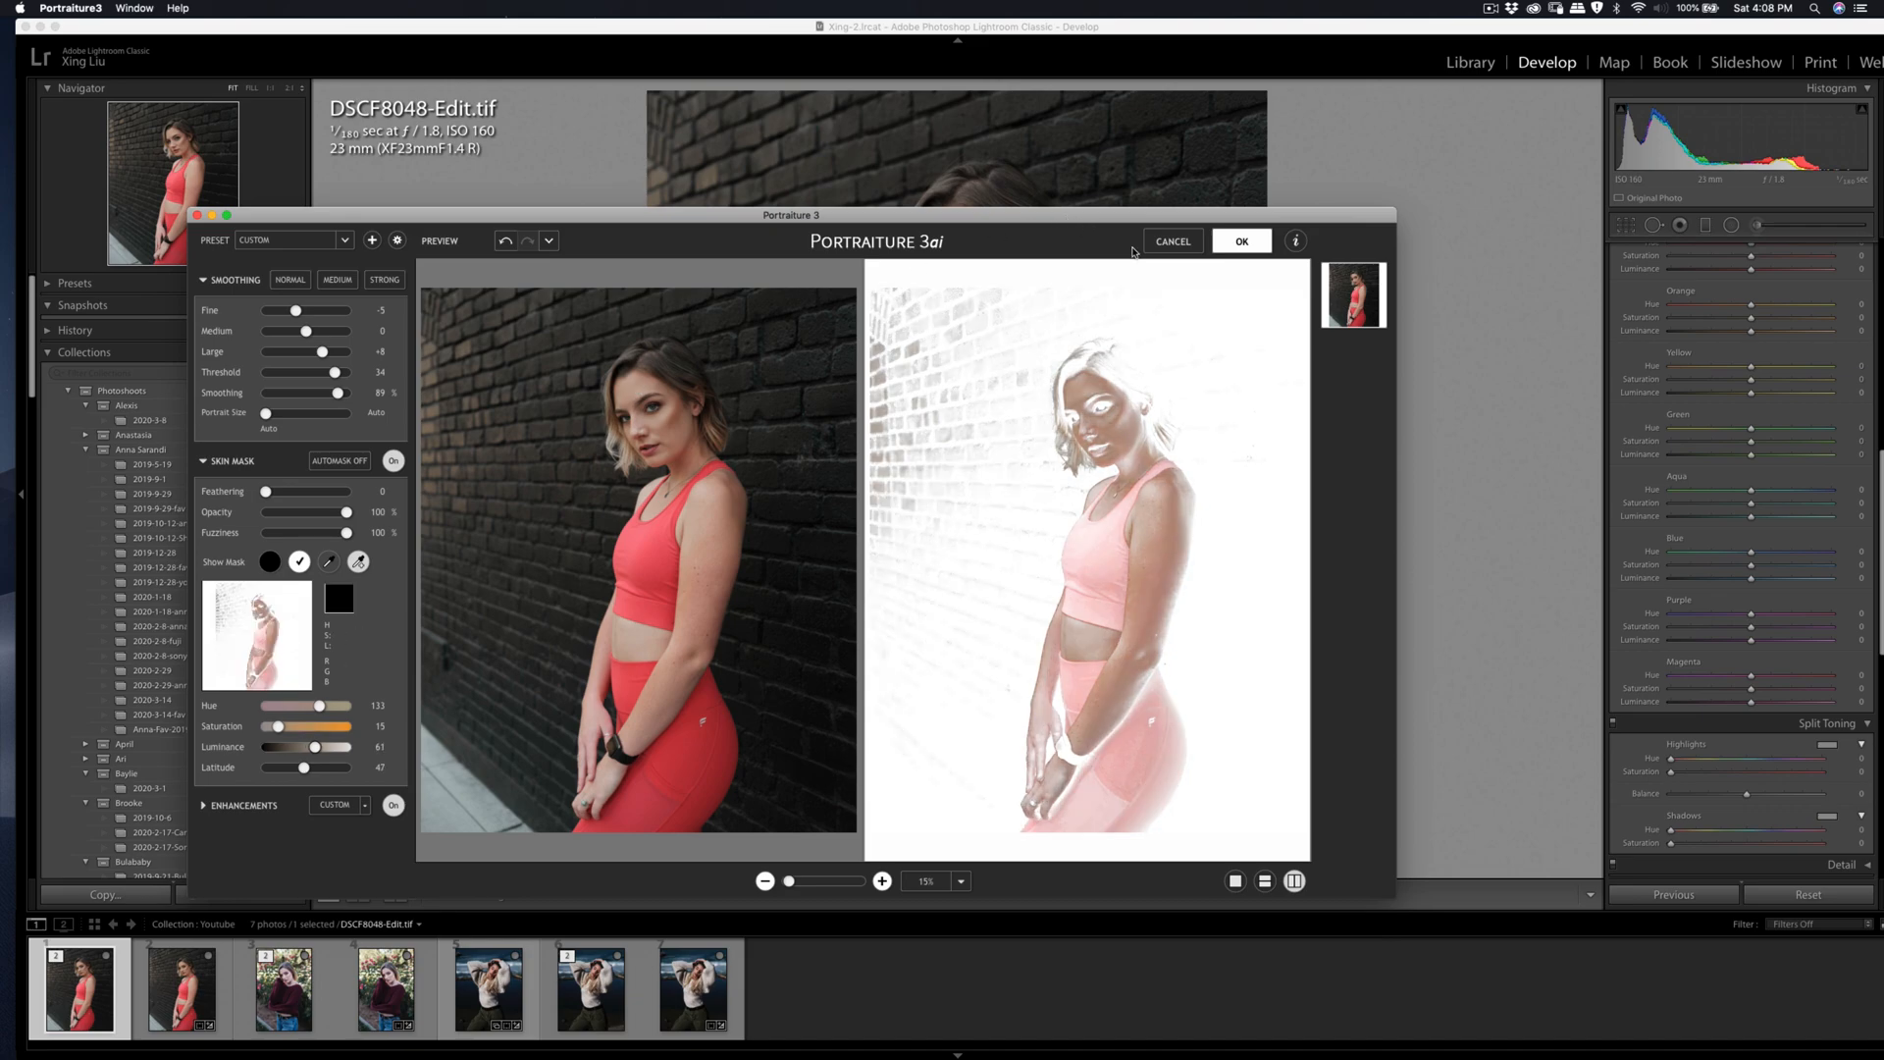
left_click(1238, 241)
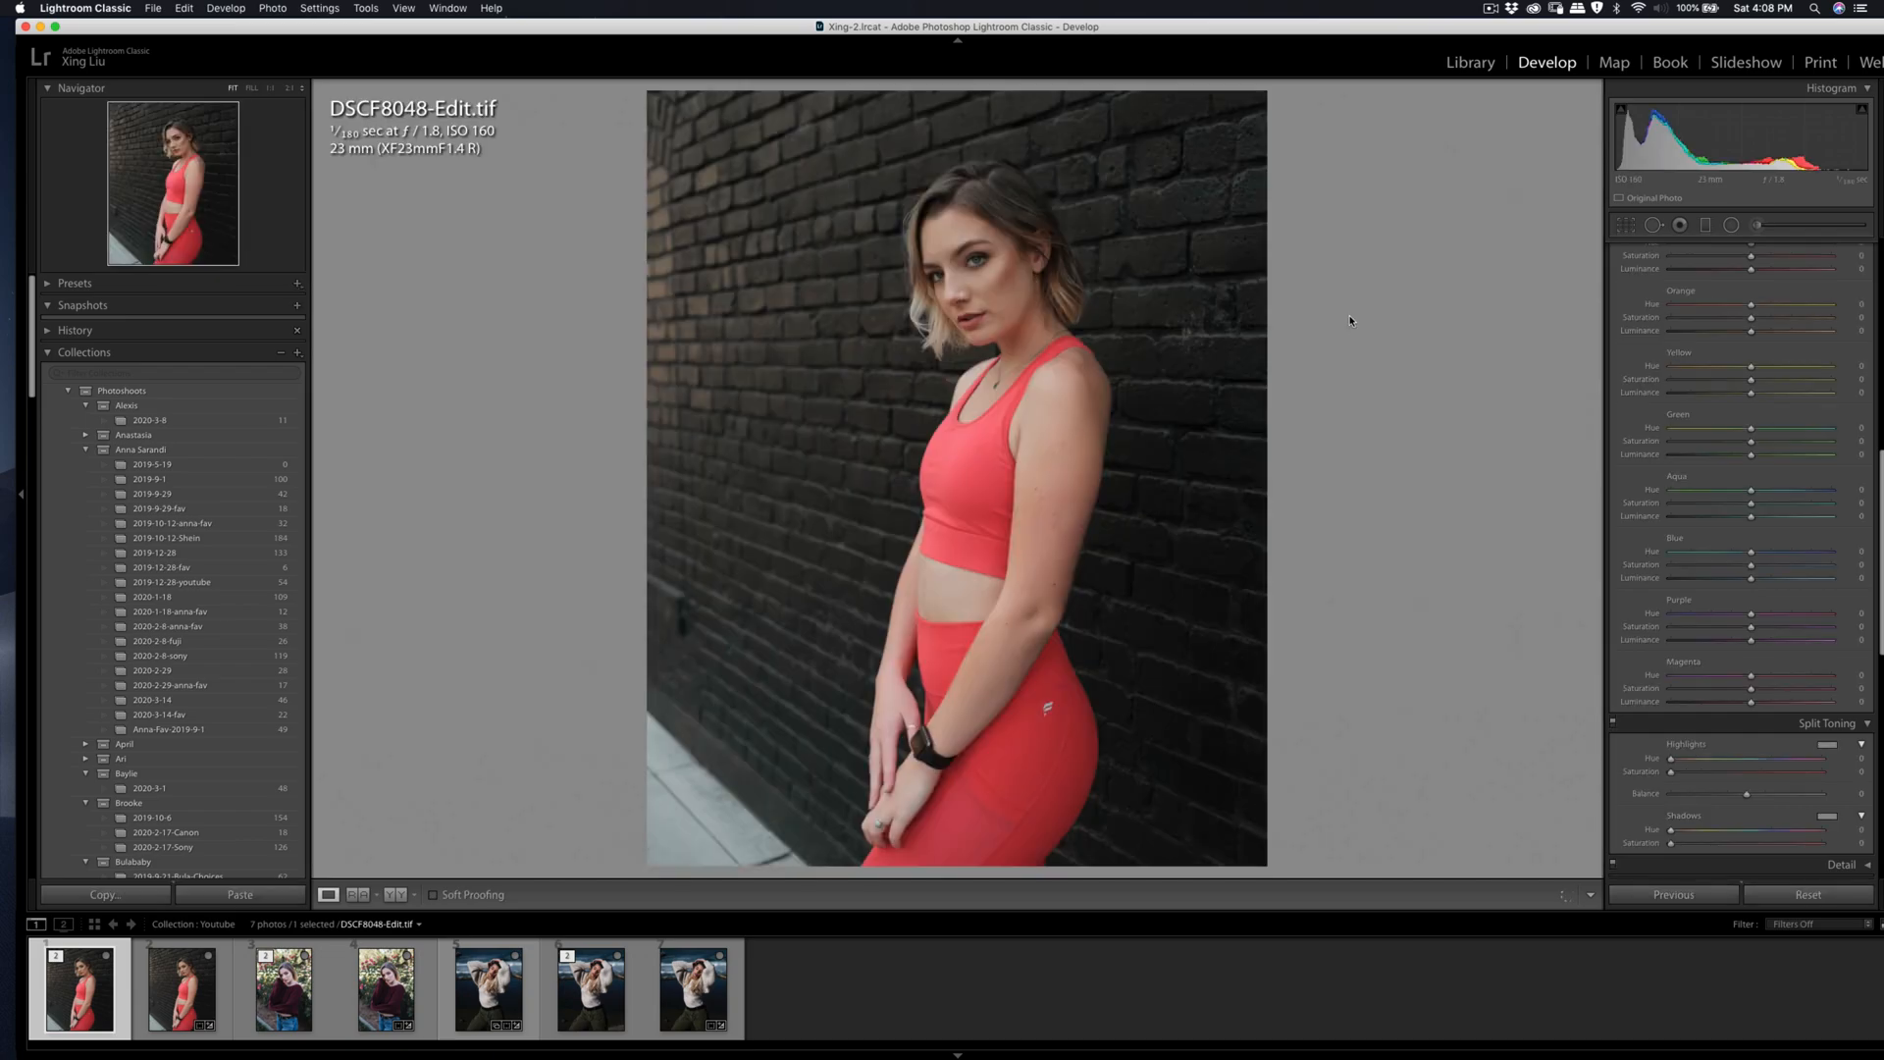
Step: Export the retouched DSCF8048-Edit.tif to the specified folder on the hard drive
key("super+shift+e")
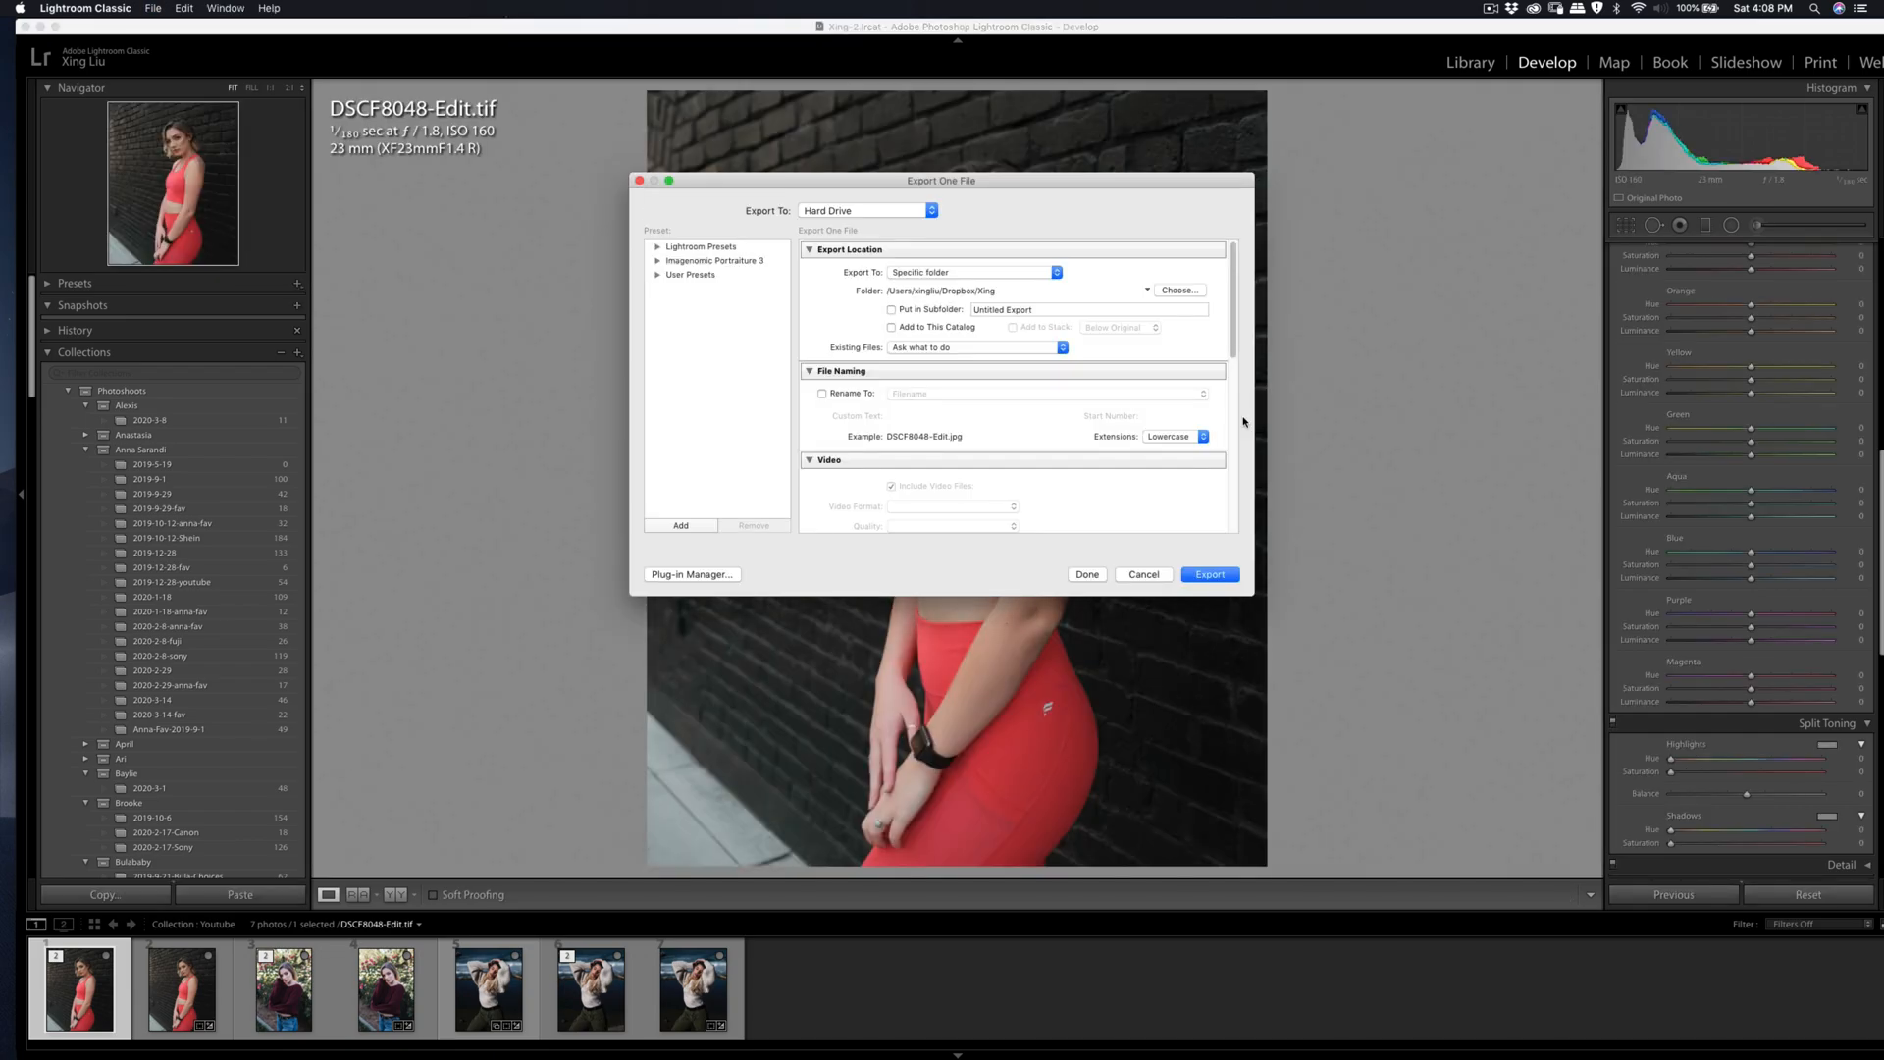
left_click(1208, 574)
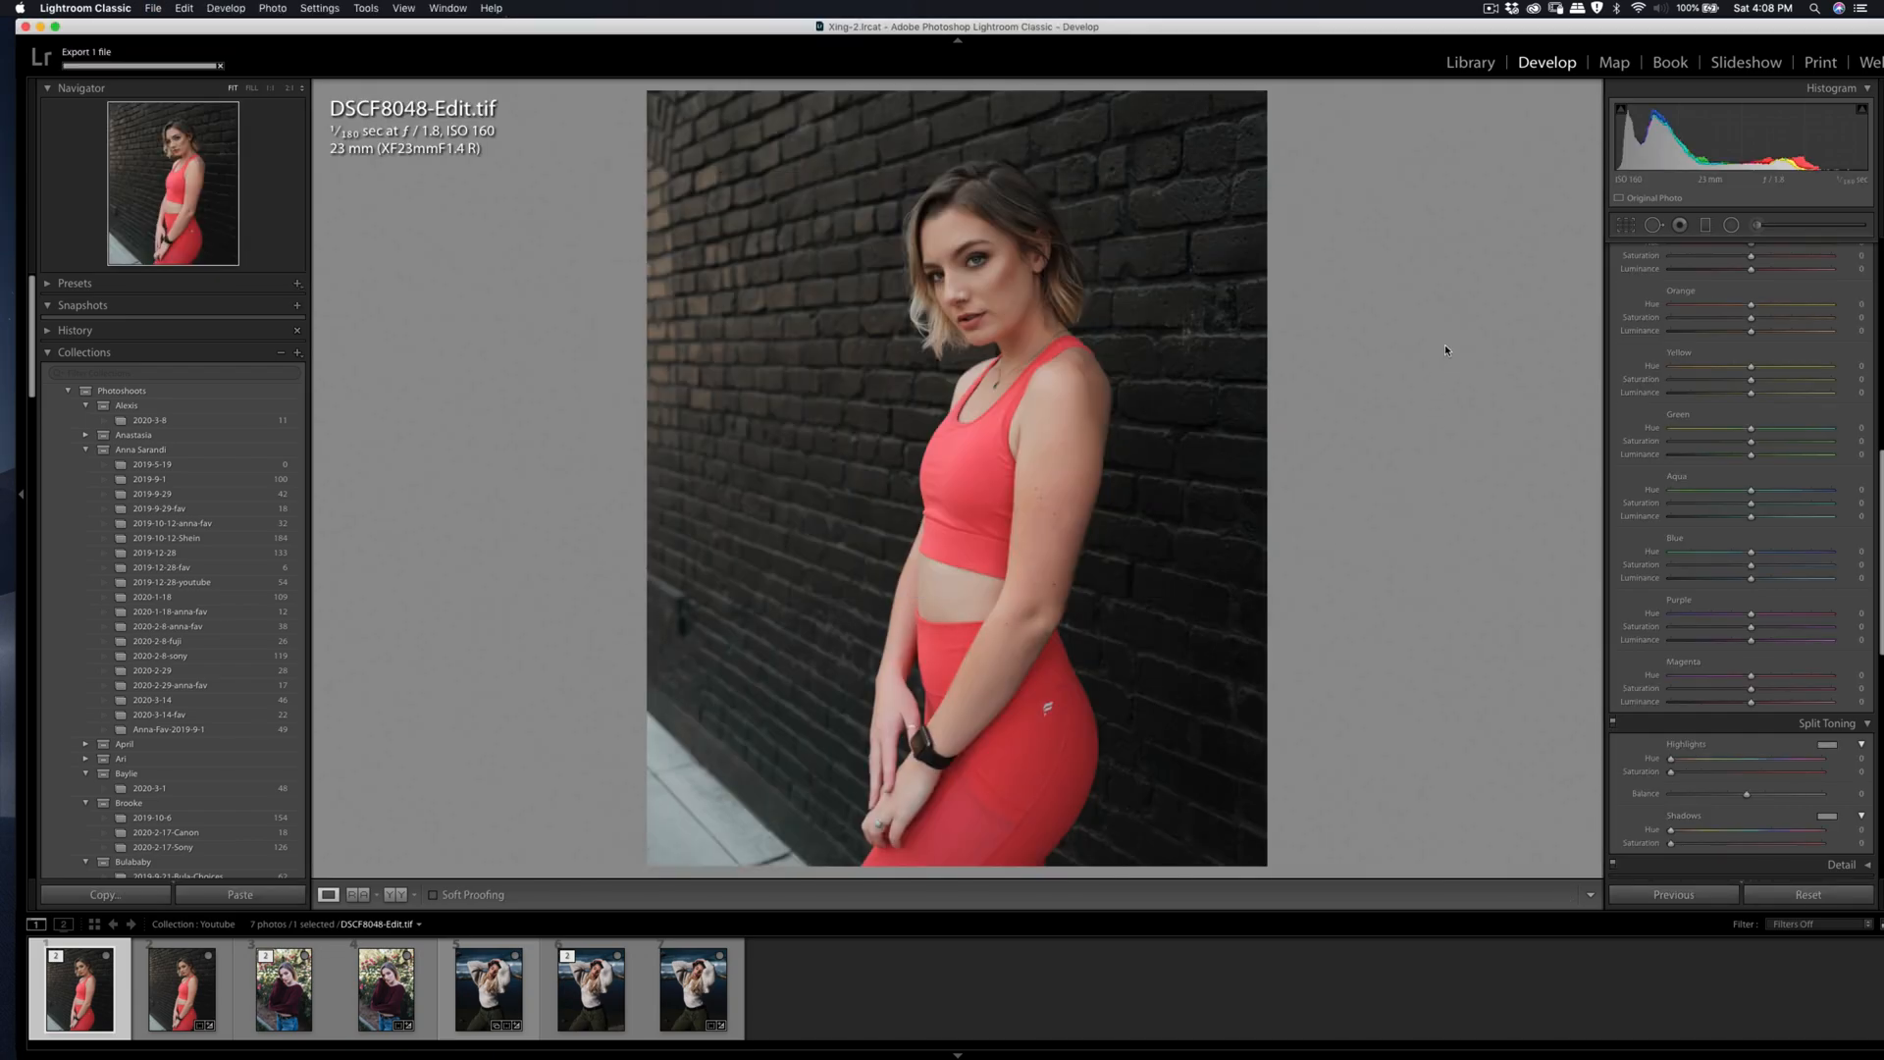